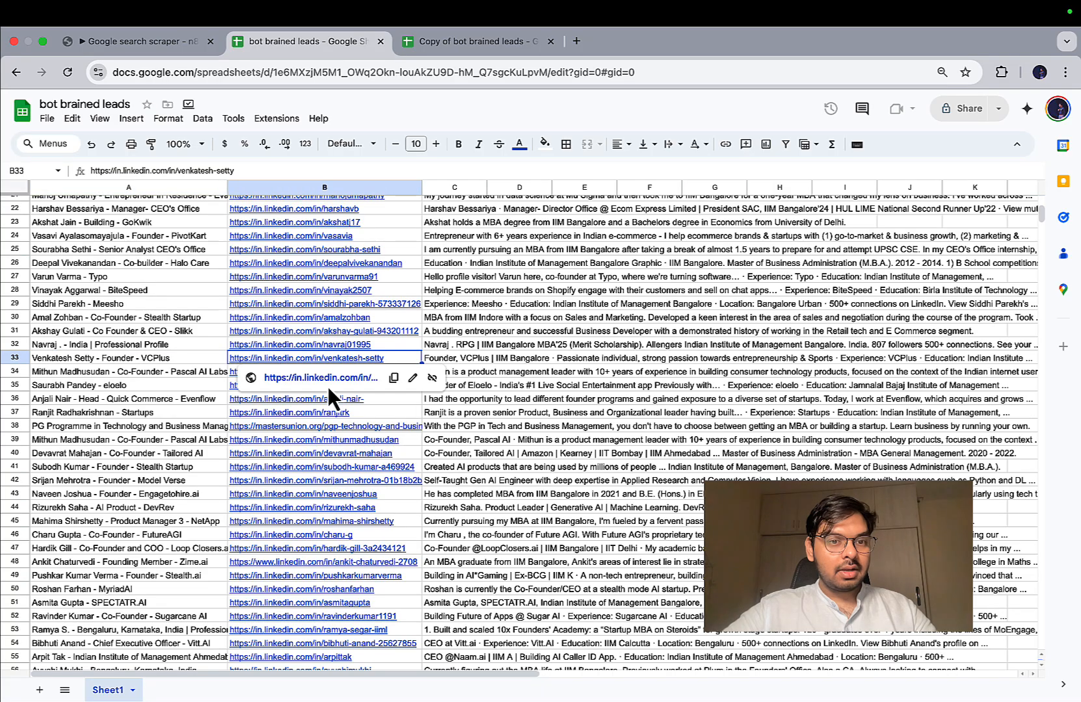
Try to open the LinkedIn profile linked in cell B33, reload the page, and check the Wi-Fi networks
click(340, 375)
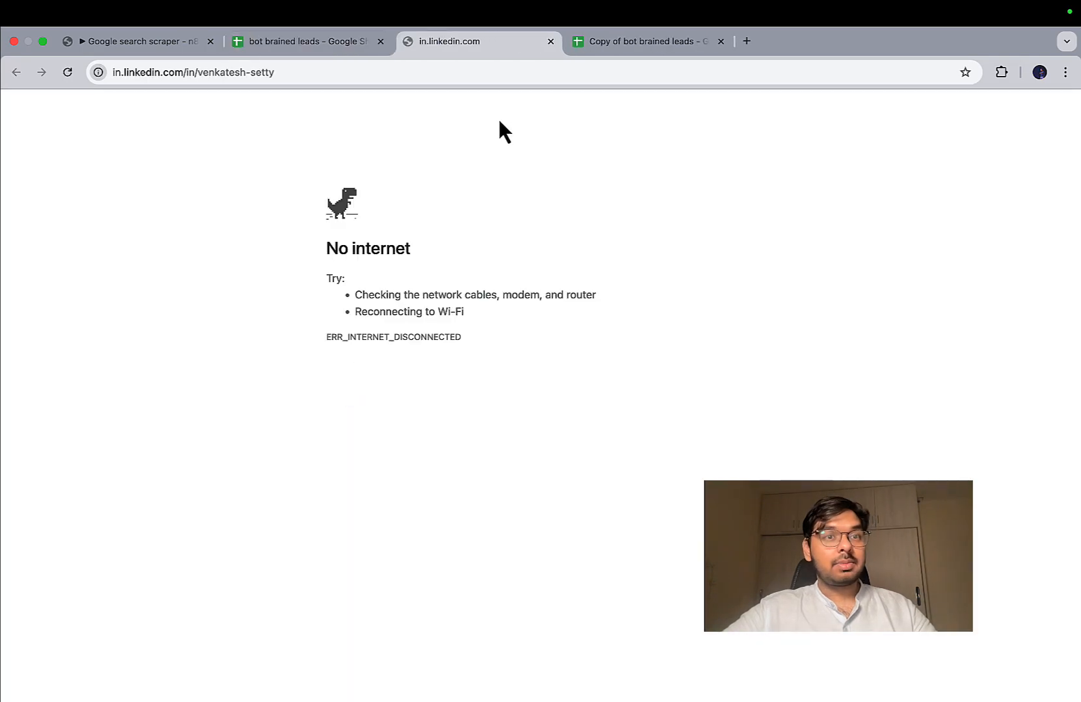
click(65, 76)
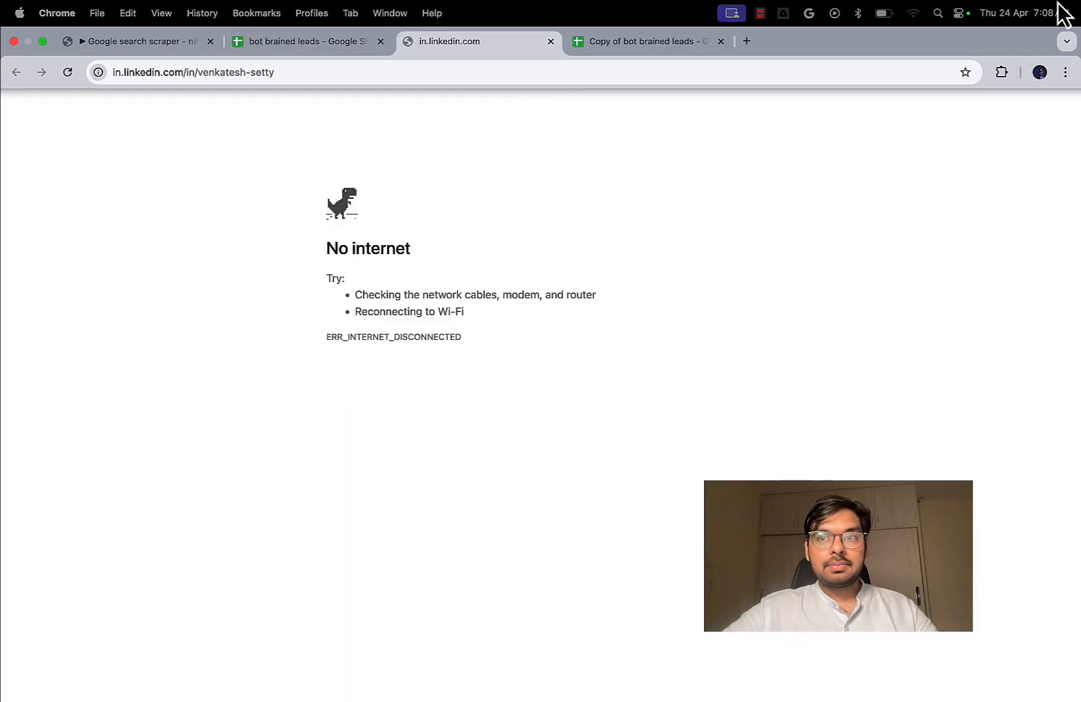
click(913, 13)
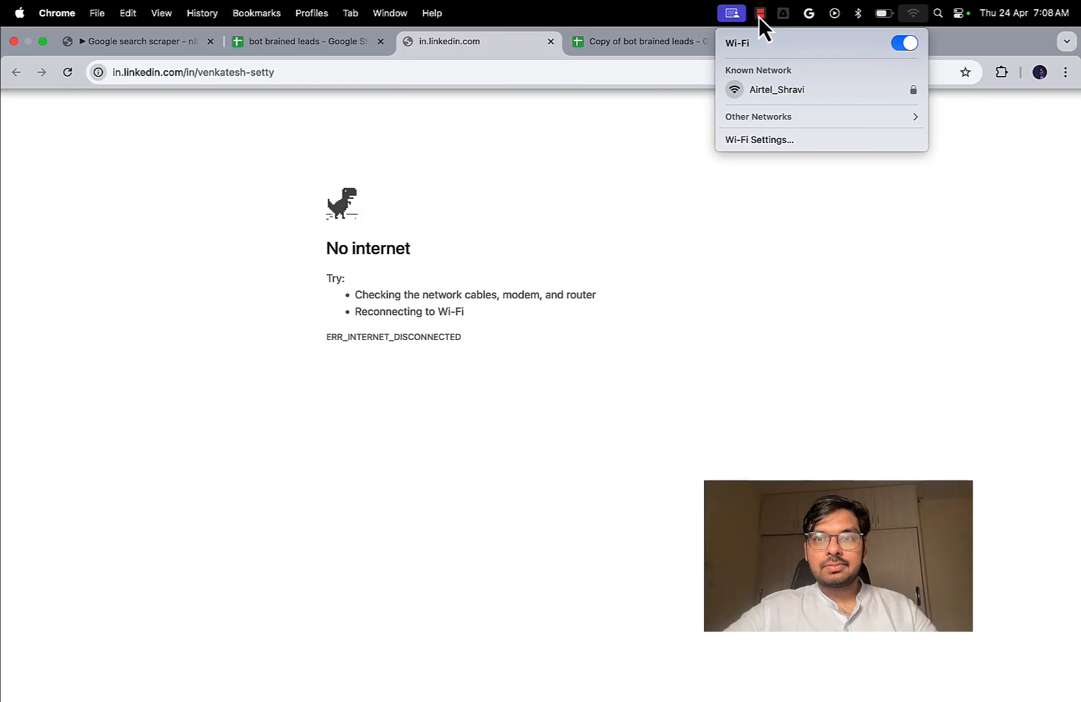
click(573, 174)
Return to the bot brained leads sheet and review the scraped titles, links and snippets down to the last row
click(344, 42)
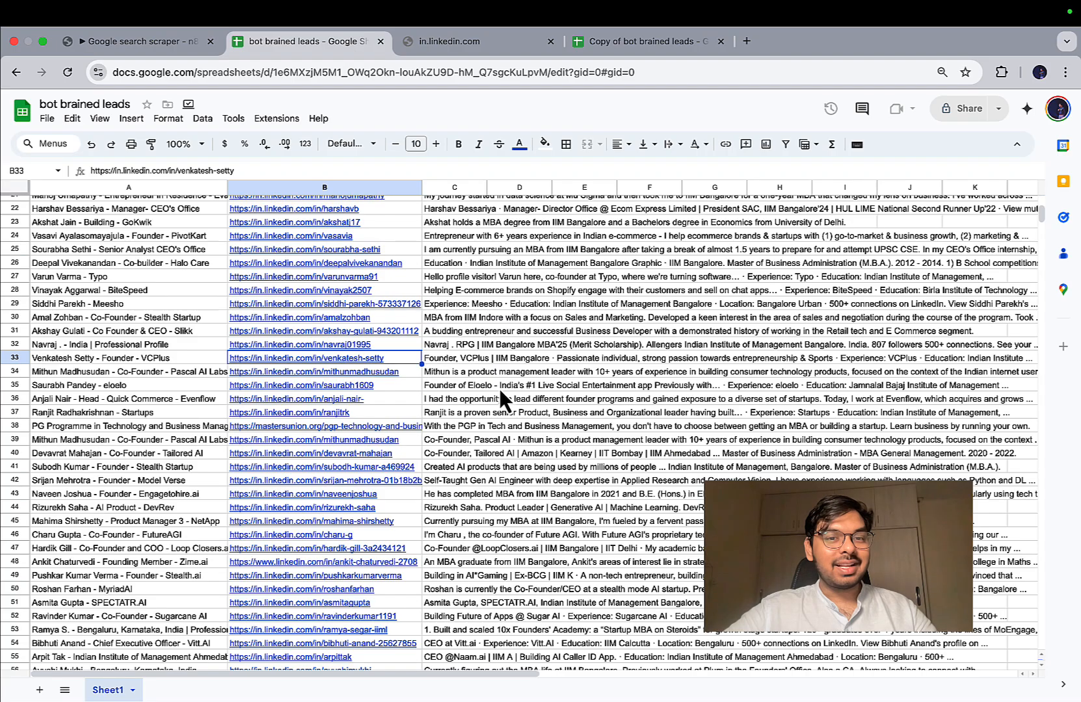
click(357, 387)
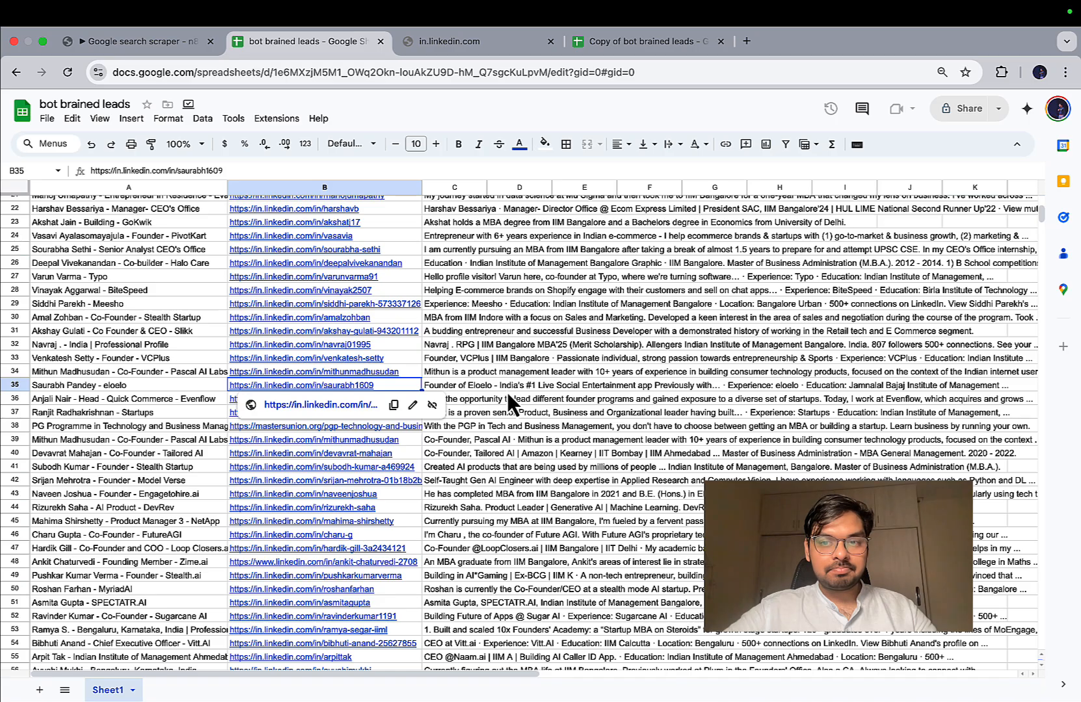
scroll(737, 419, down, 5)
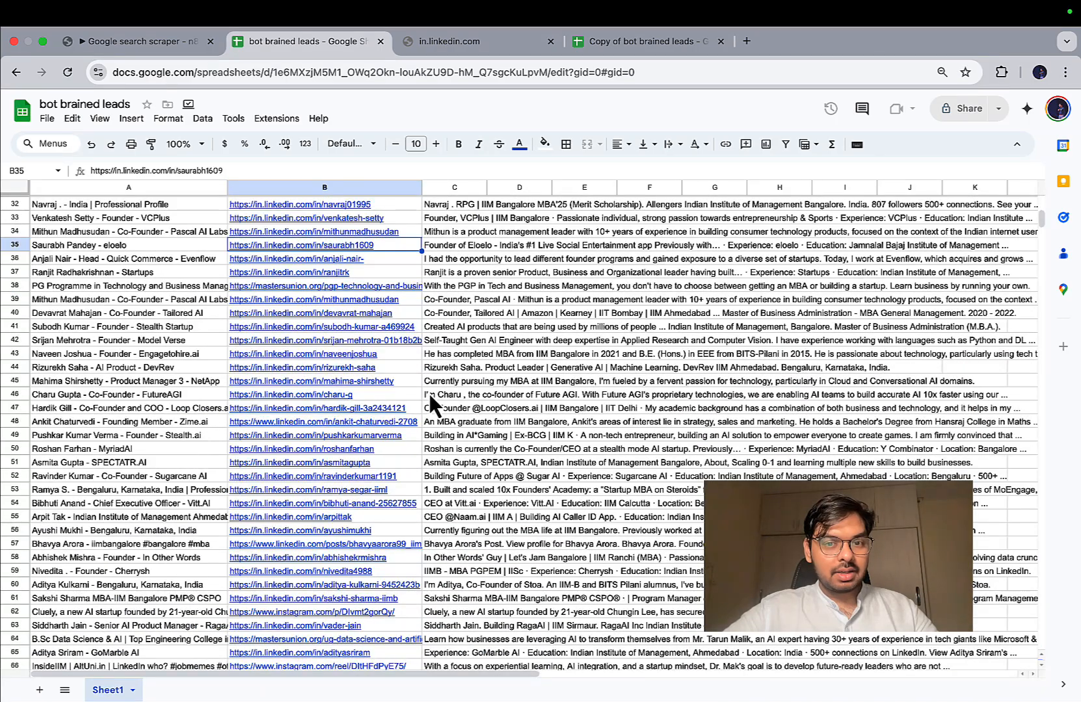
click(403, 411)
scroll(543, 382, down, 2)
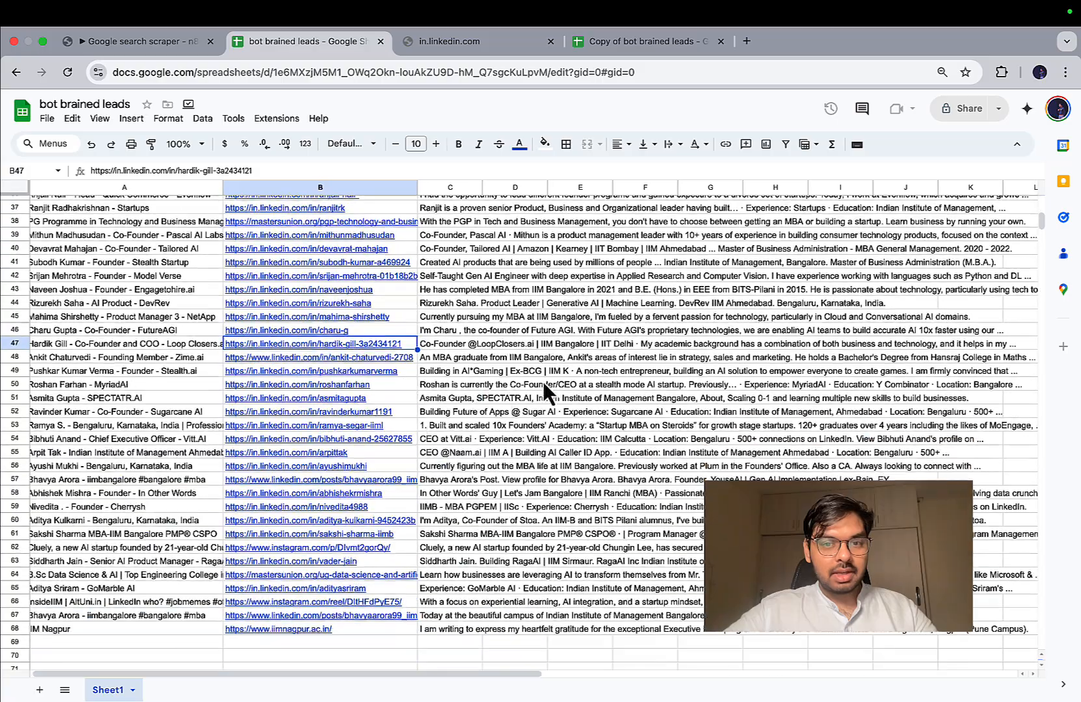
click(594, 403)
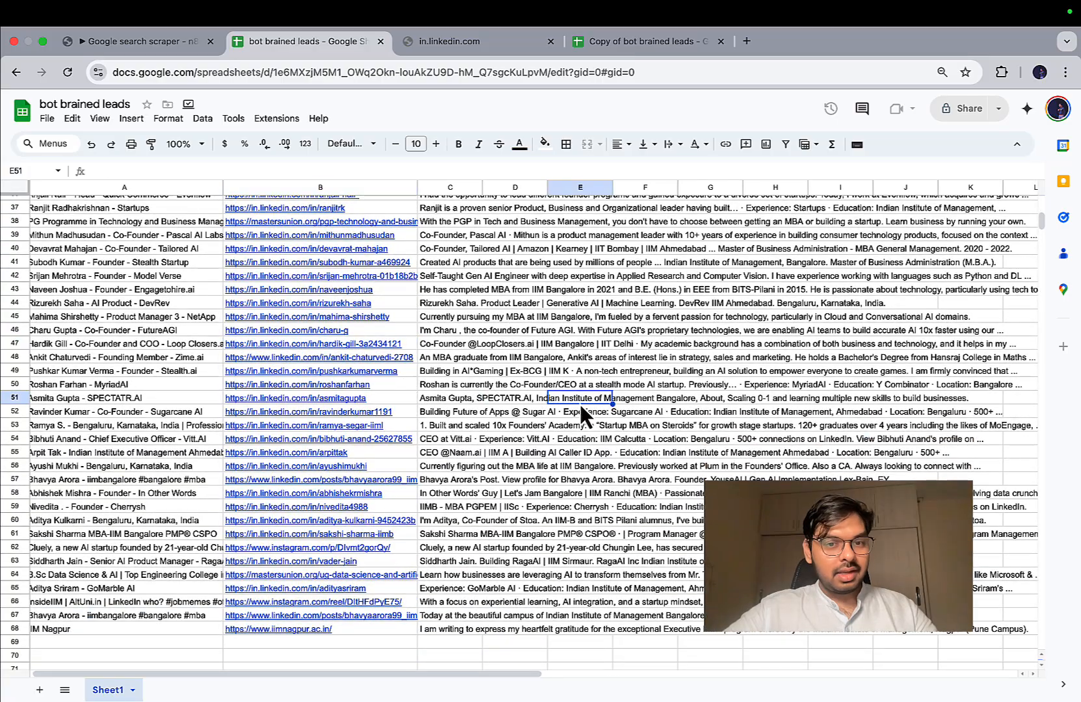
click(444, 401)
scroll(365, 489, up, 3)
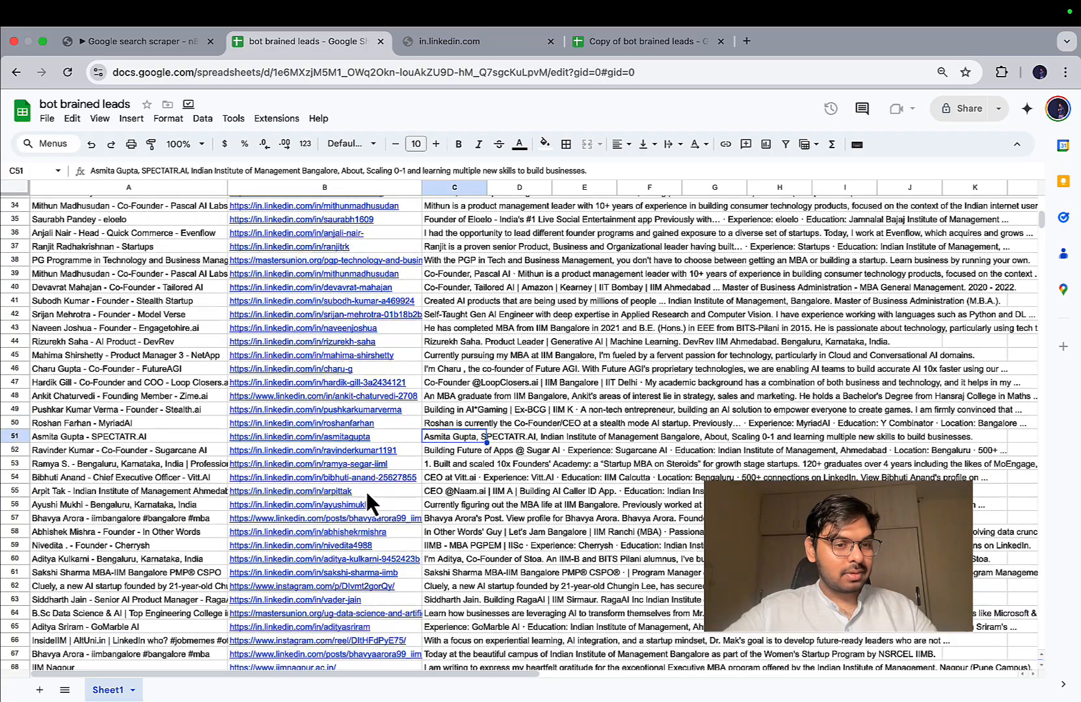
scroll(365, 490, down, 5)
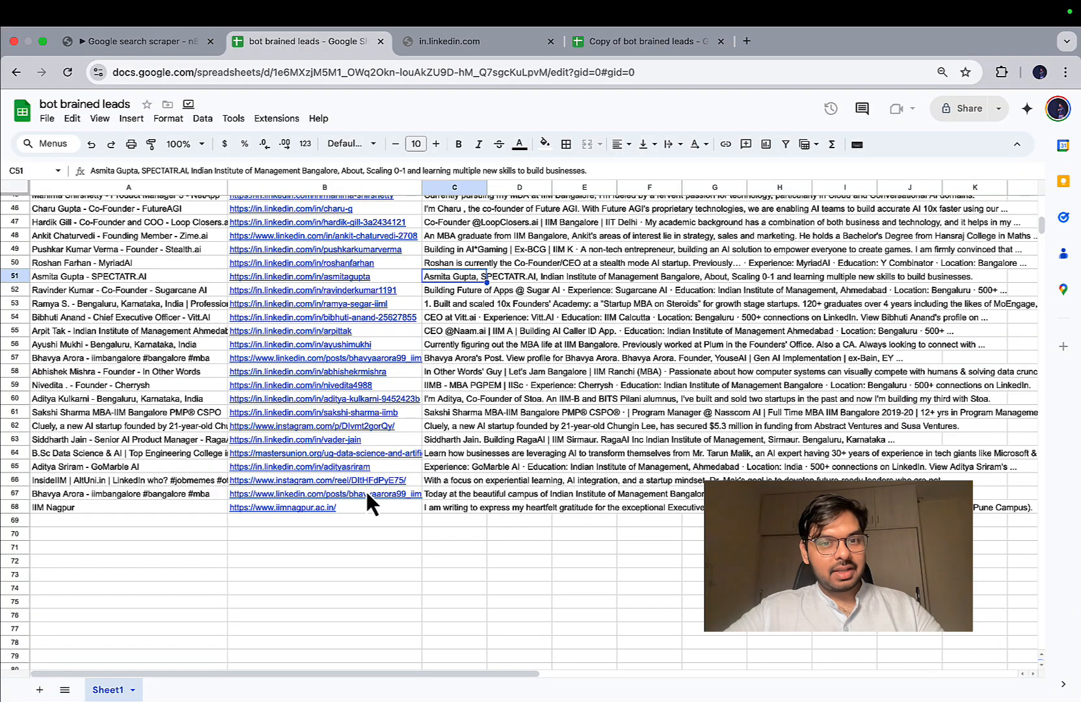
scroll(366, 490, up, 15)
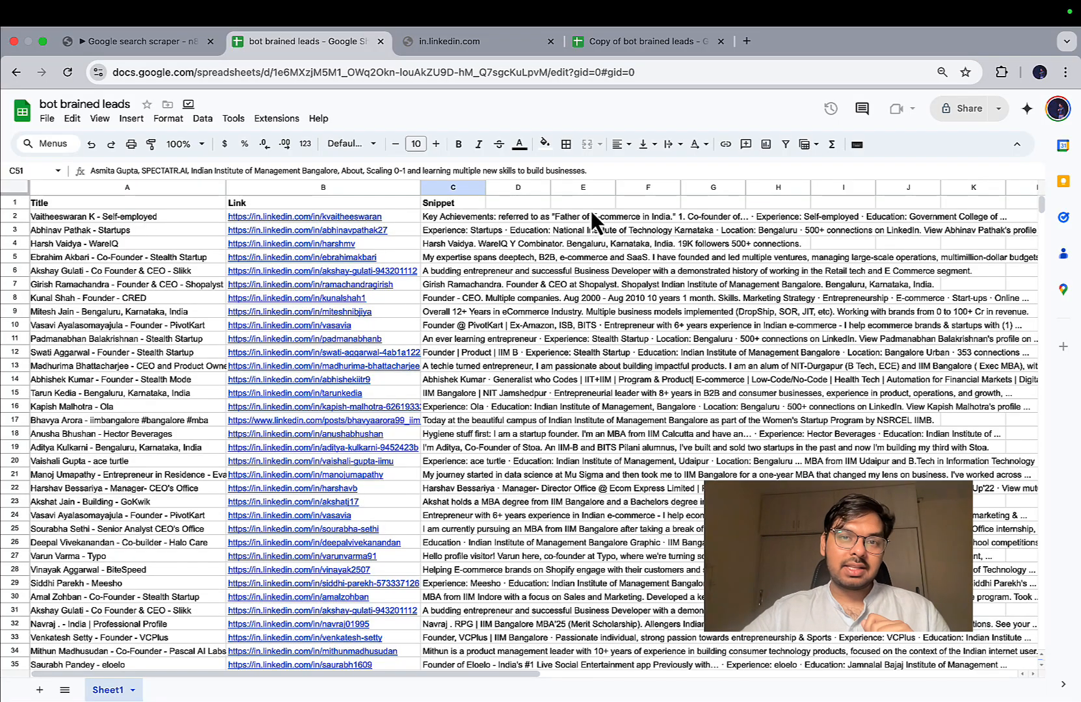
click(539, 207)
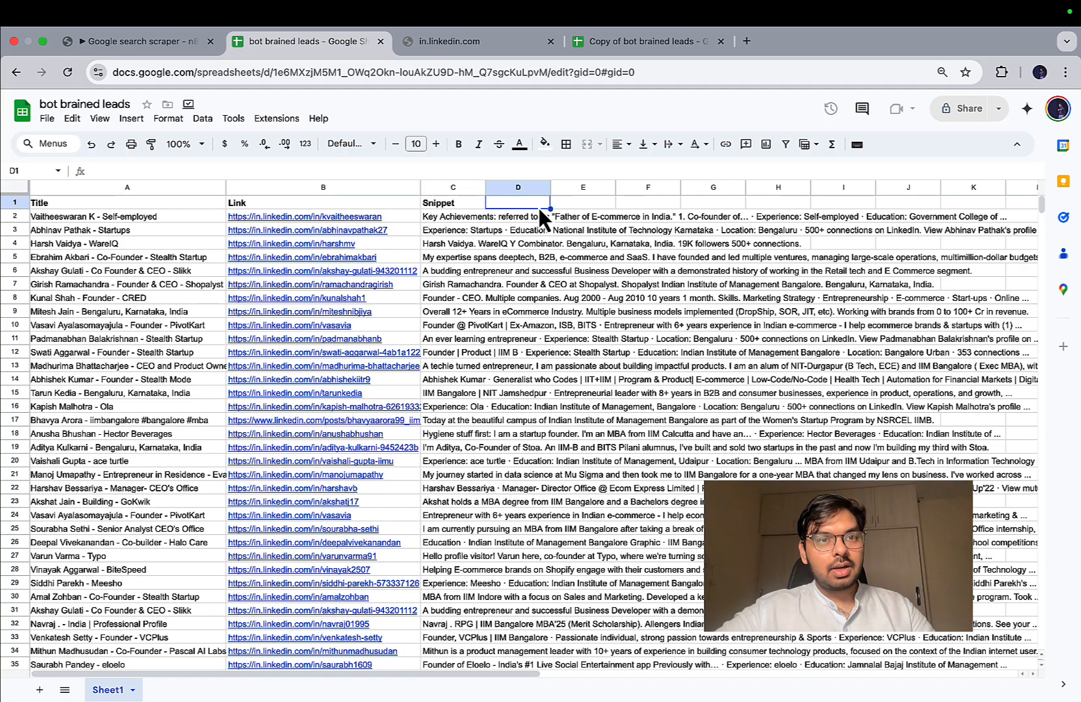
Switch to the Google search scraper workflow in n8n and inspect the search text set in the Query node
click(149, 41)
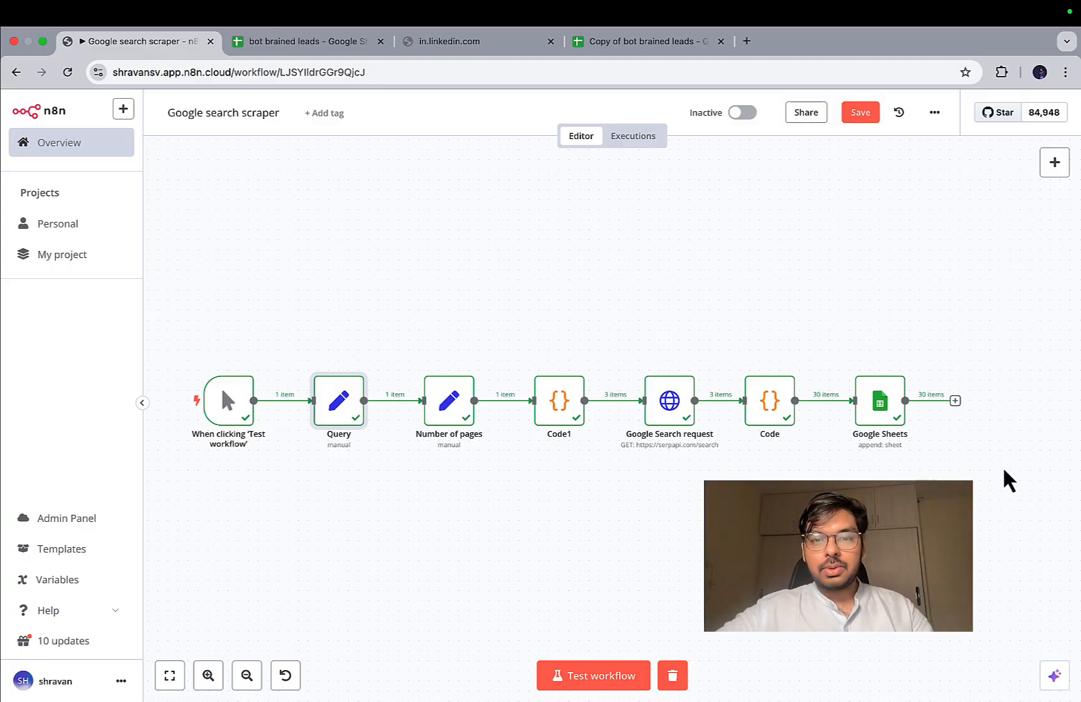
double_click(330, 413)
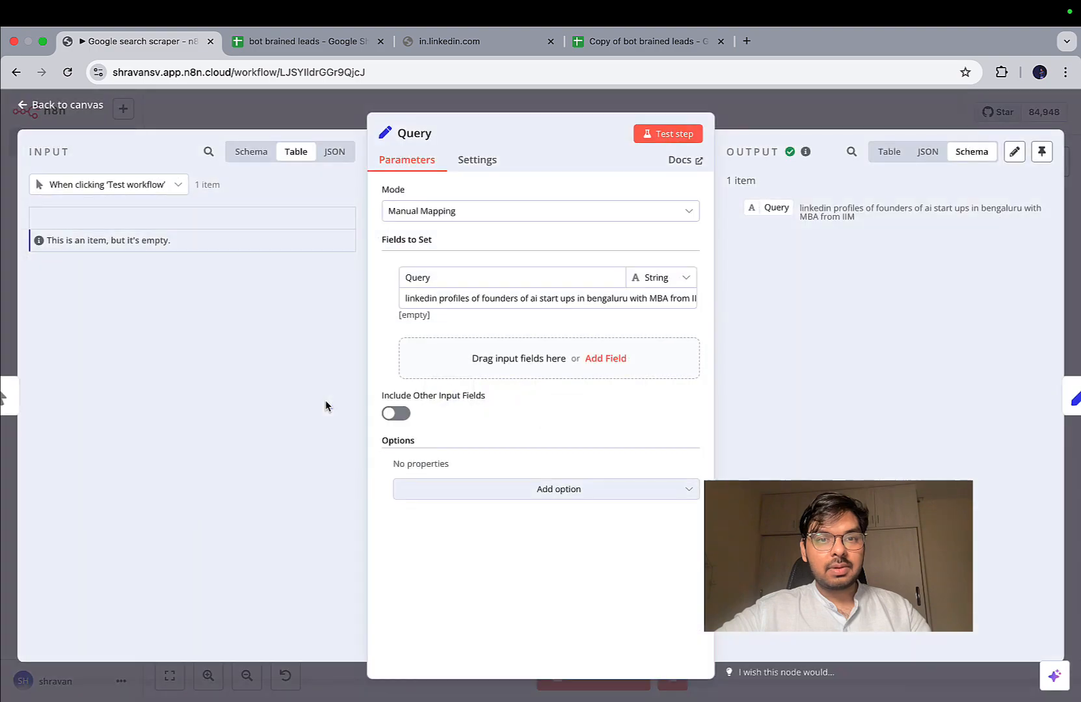
click(455, 299)
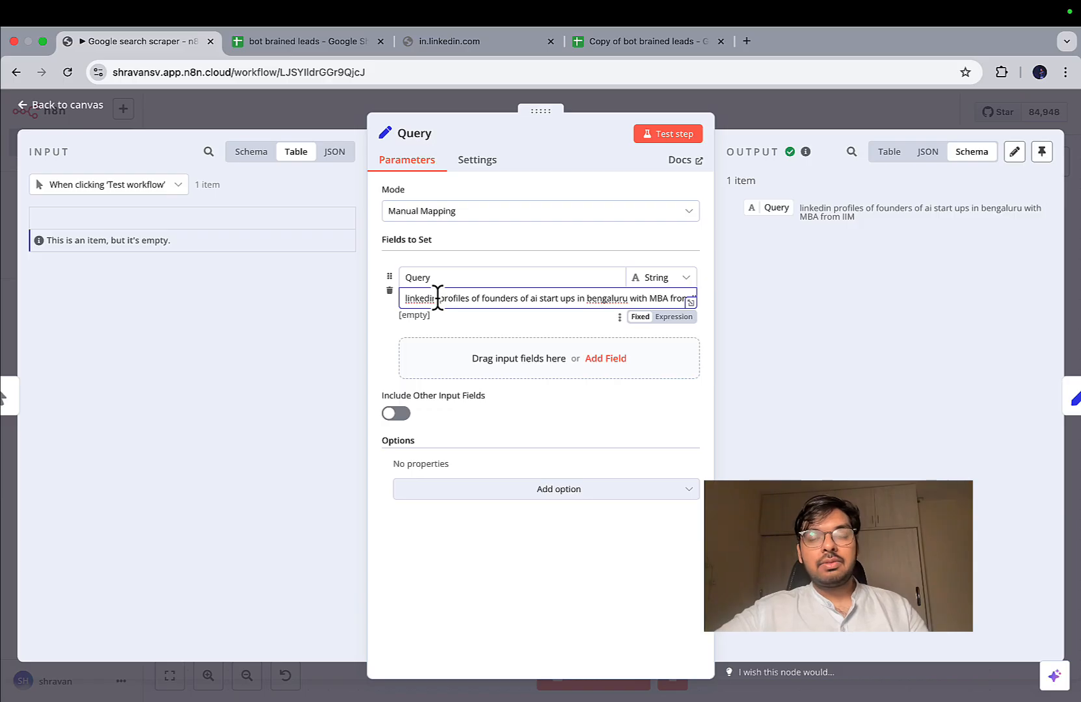
scroll(438, 298, right, 1)
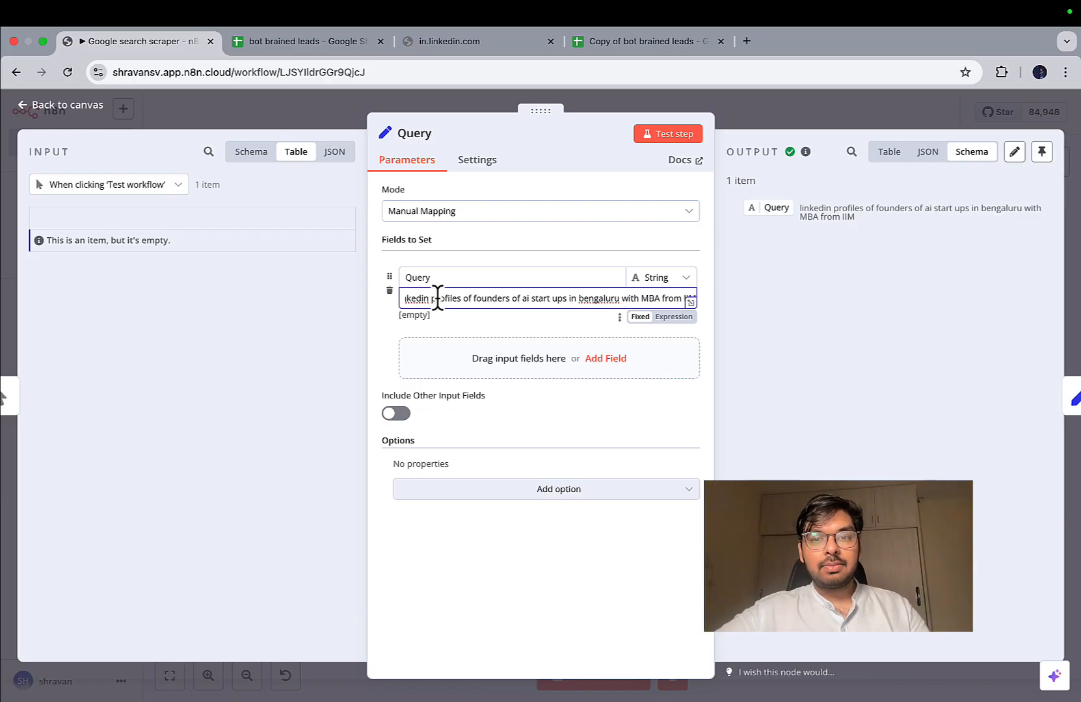
scroll(438, 298, left, 1)
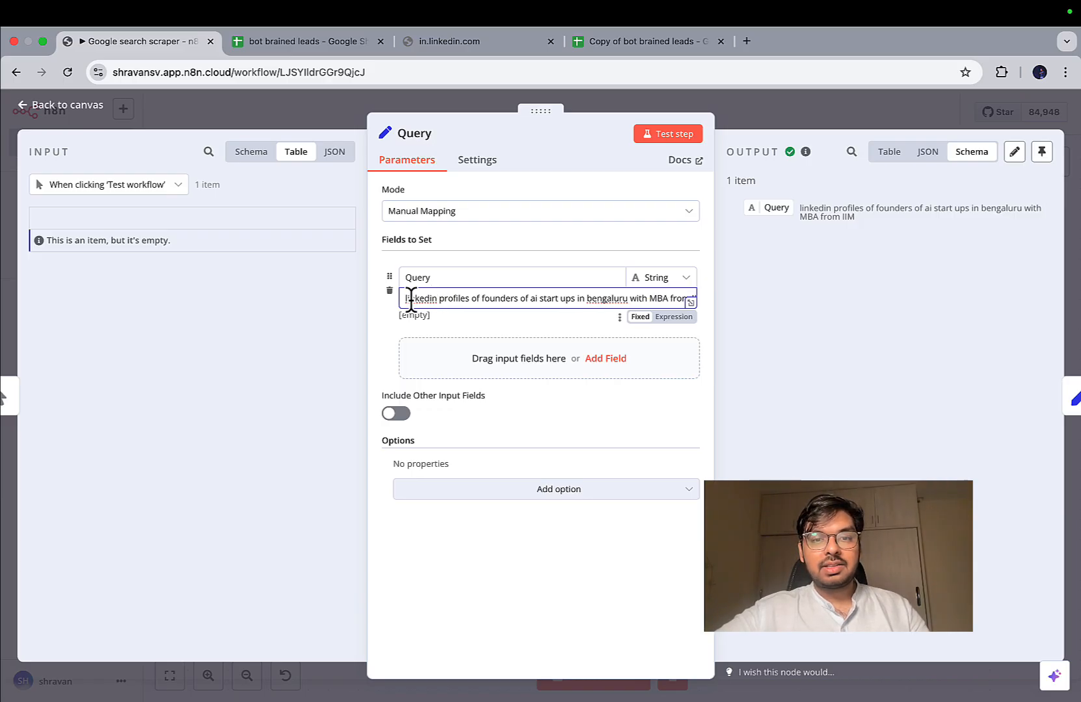
scroll(532, 299, right, 1)
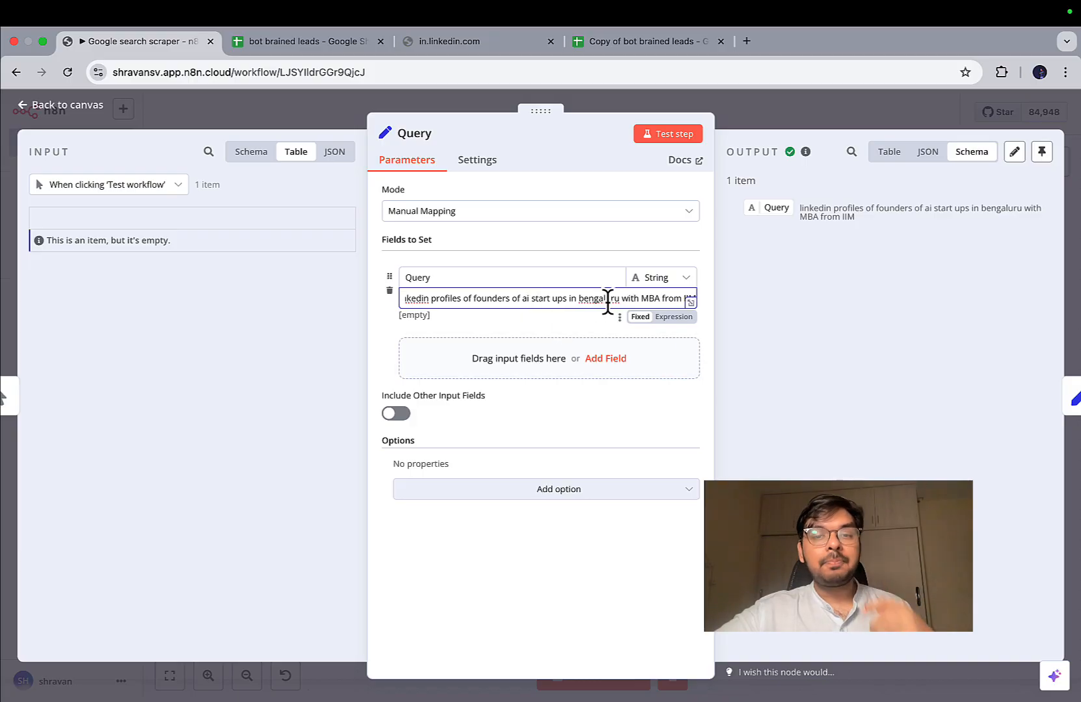
click(741, 124)
Inspect the Search_Term and pages fields in the Number of pages node, and return to the canvas
double_click(451, 400)
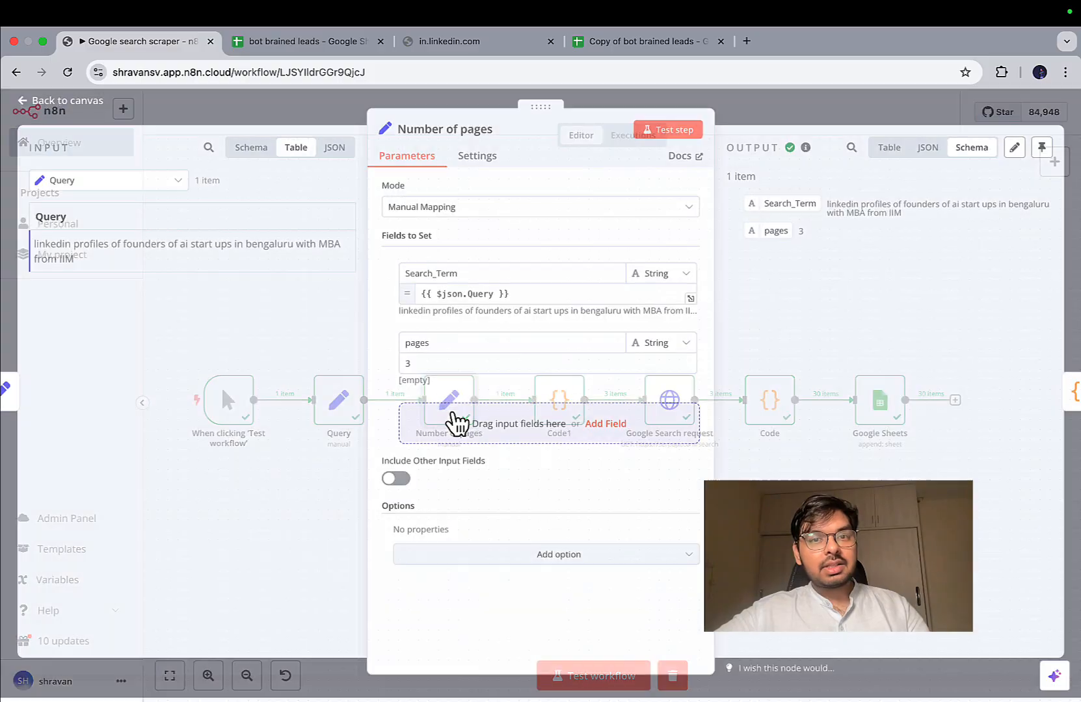
click(502, 366)
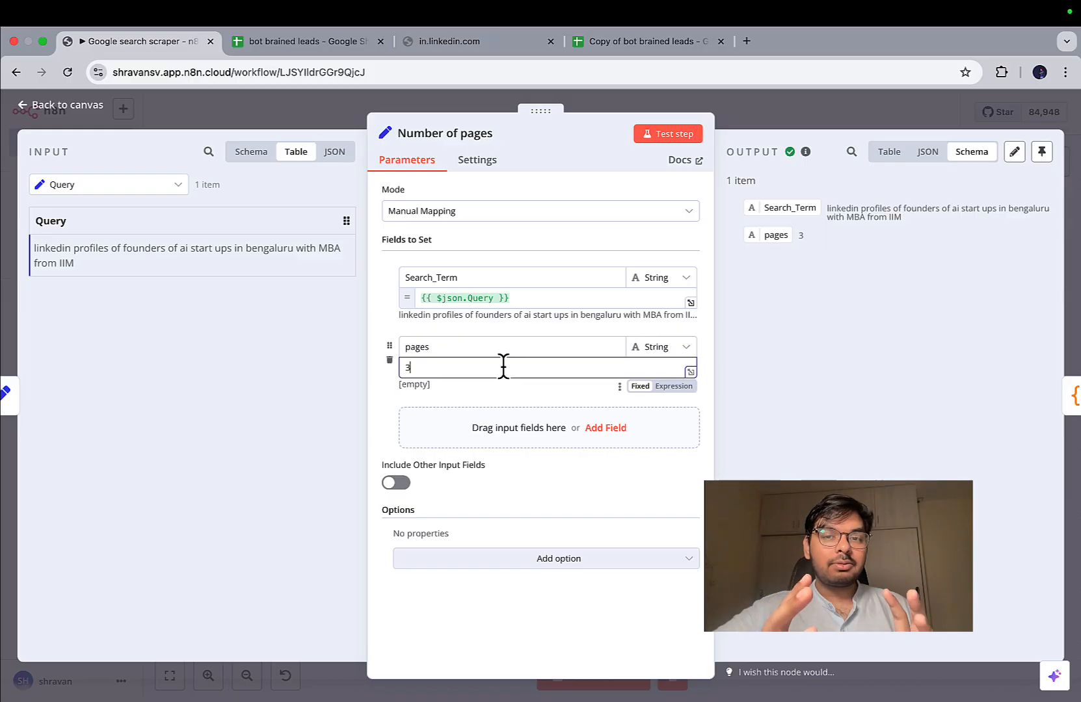
click(777, 99)
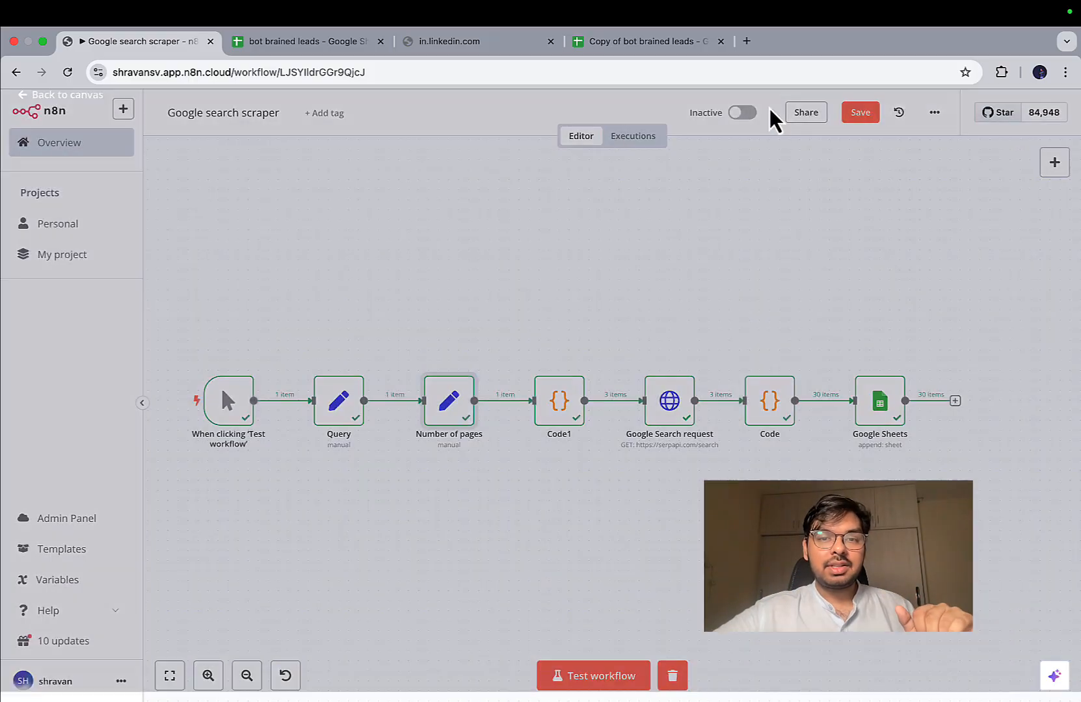
Examine the JavaScript in the Code1 node, highlighting the i * 10 offset expression, and return to the canvas
double_click(564, 420)
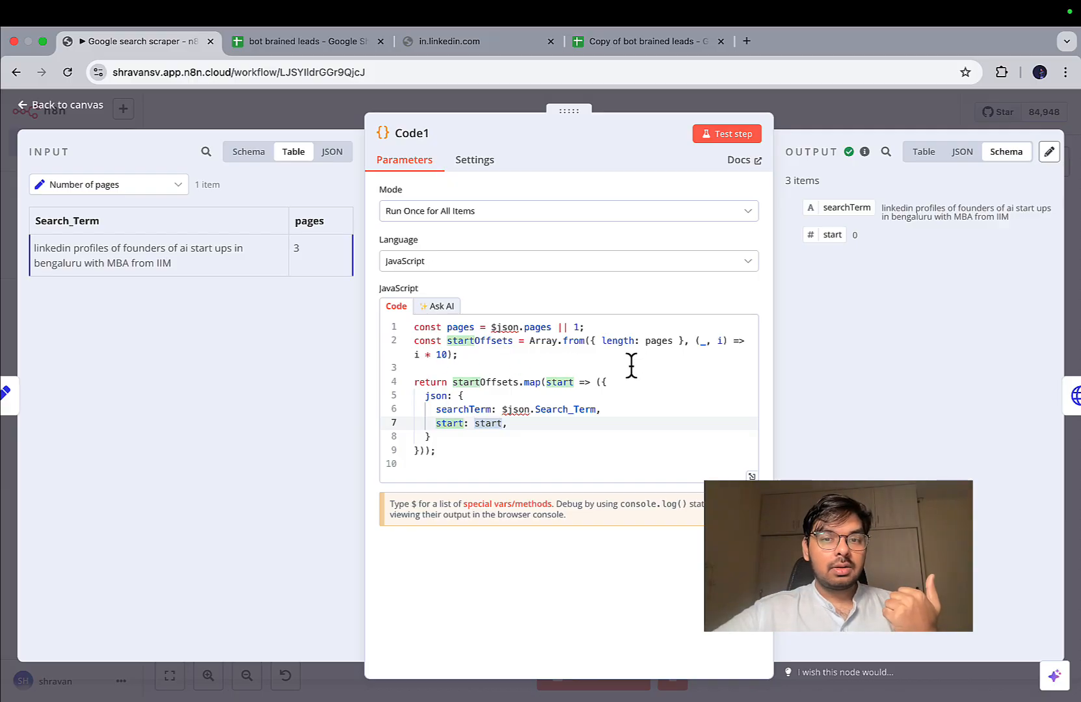
drag(413, 353, 450, 354)
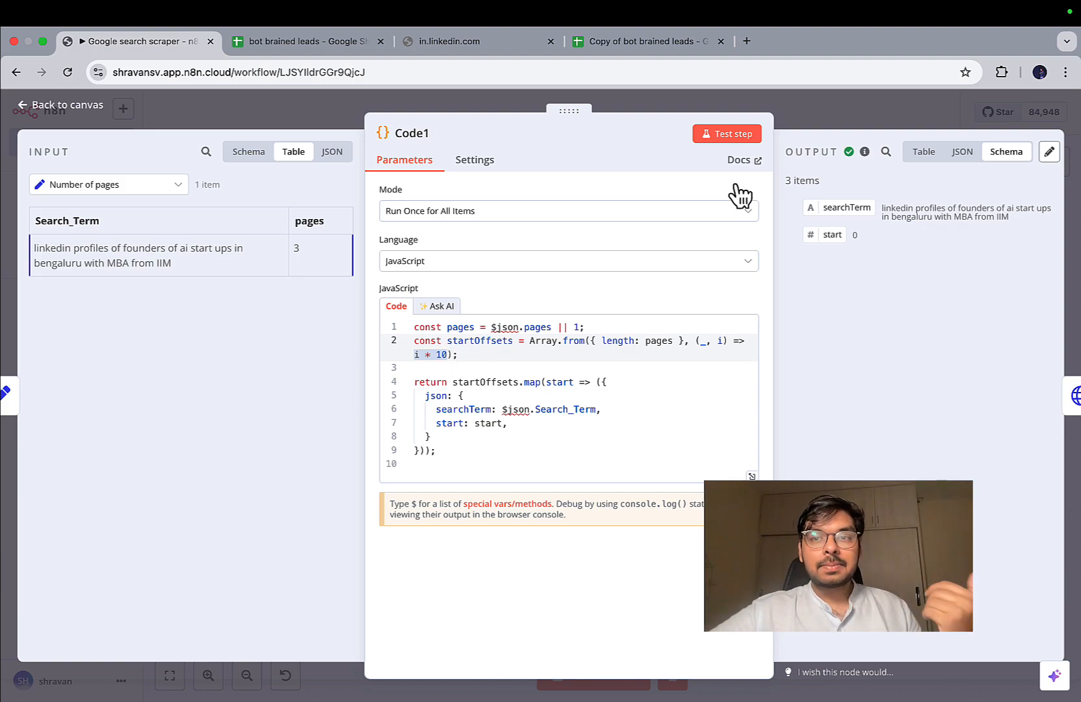
click(801, 121)
Open the Google Search request node and examine its URL, the incoming start offsets and the output schema
double_click(672, 409)
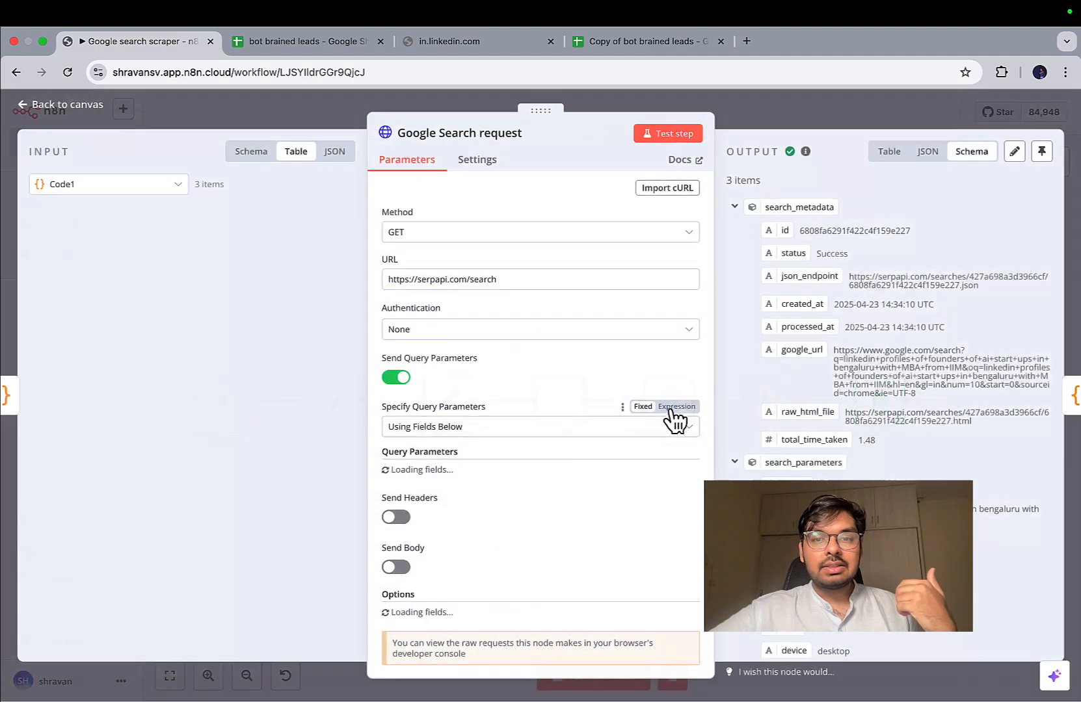
click(539, 281)
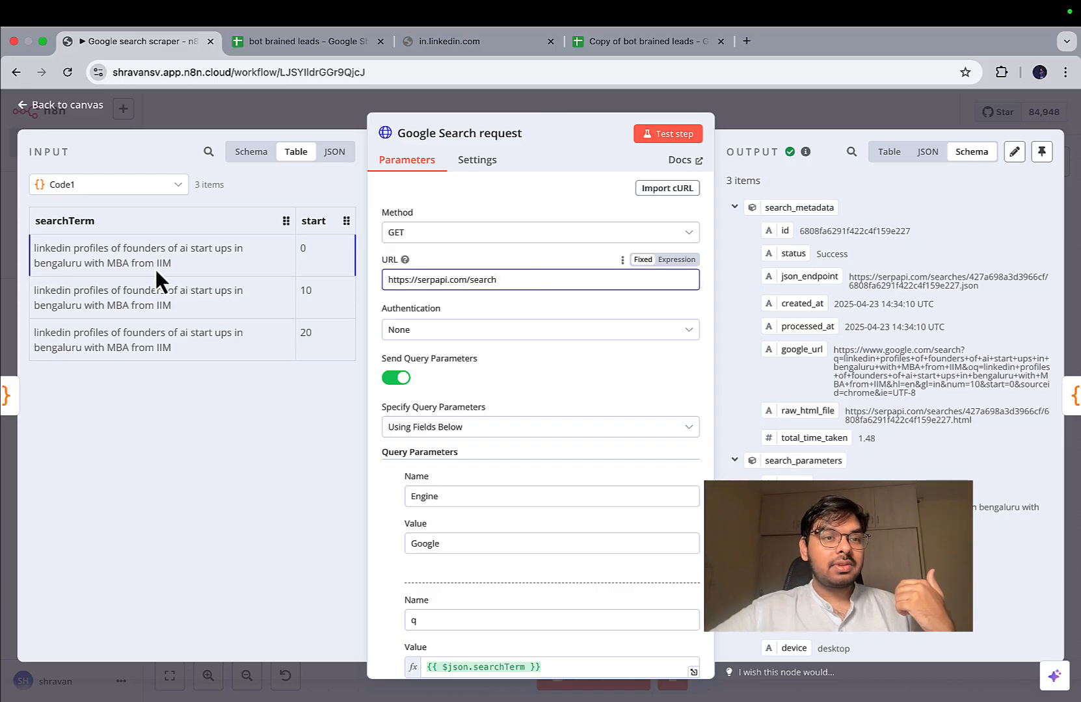
click(312, 246)
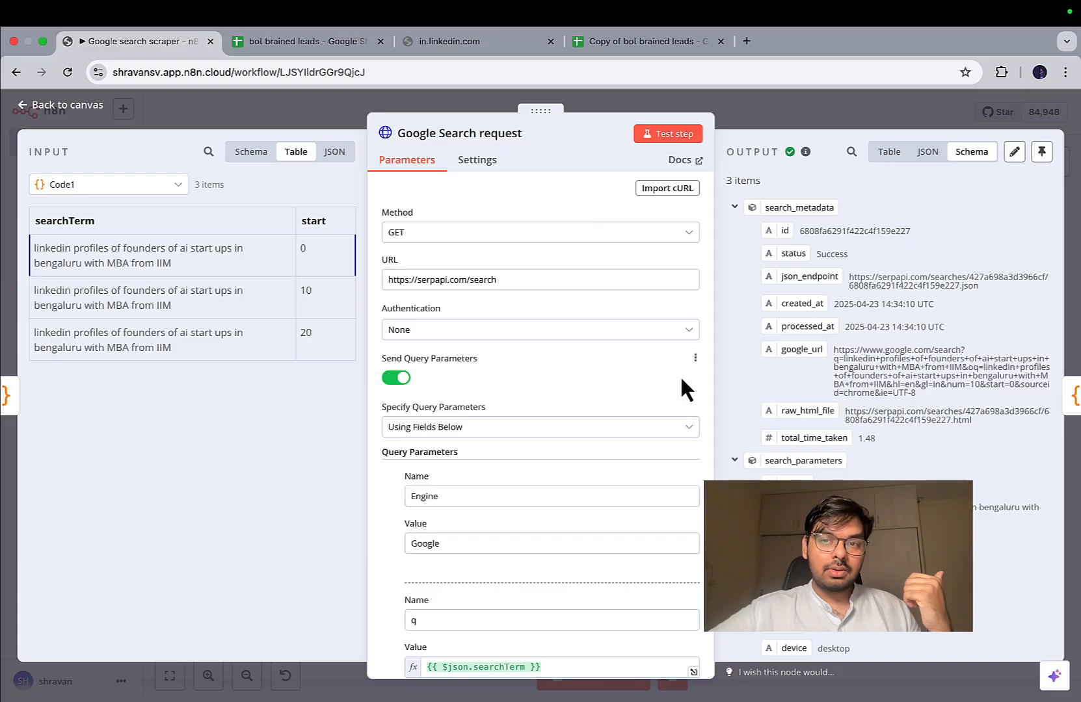
scroll(858, 384, down, 3)
scroll(858, 384, down, 10)
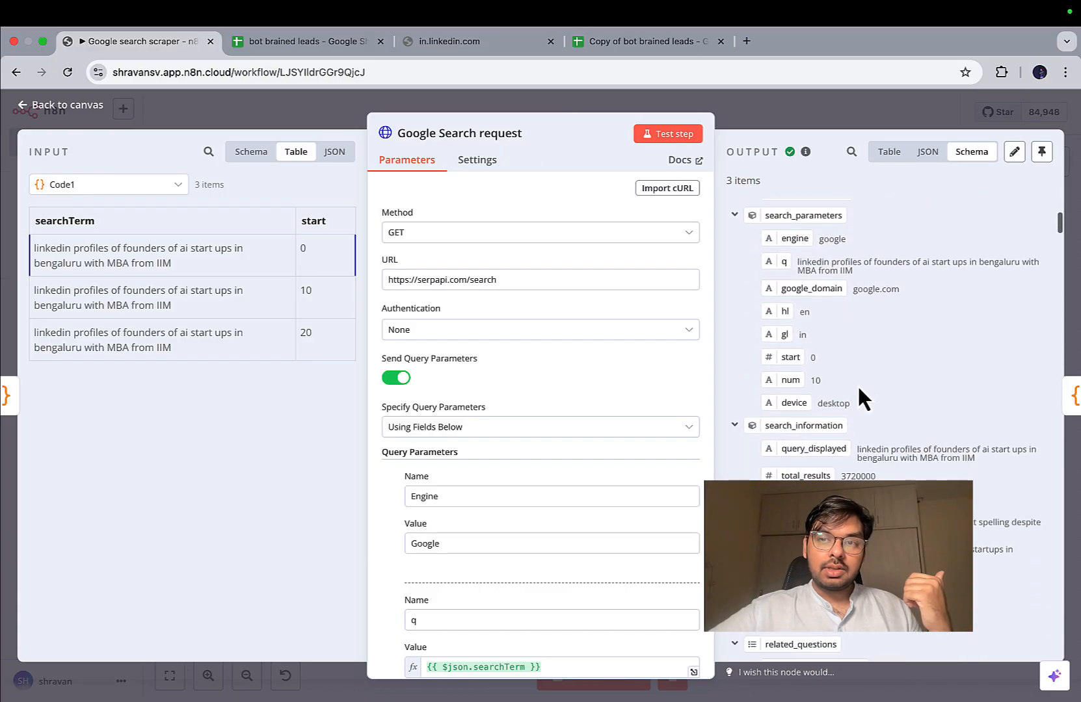
scroll(857, 384, up, 10)
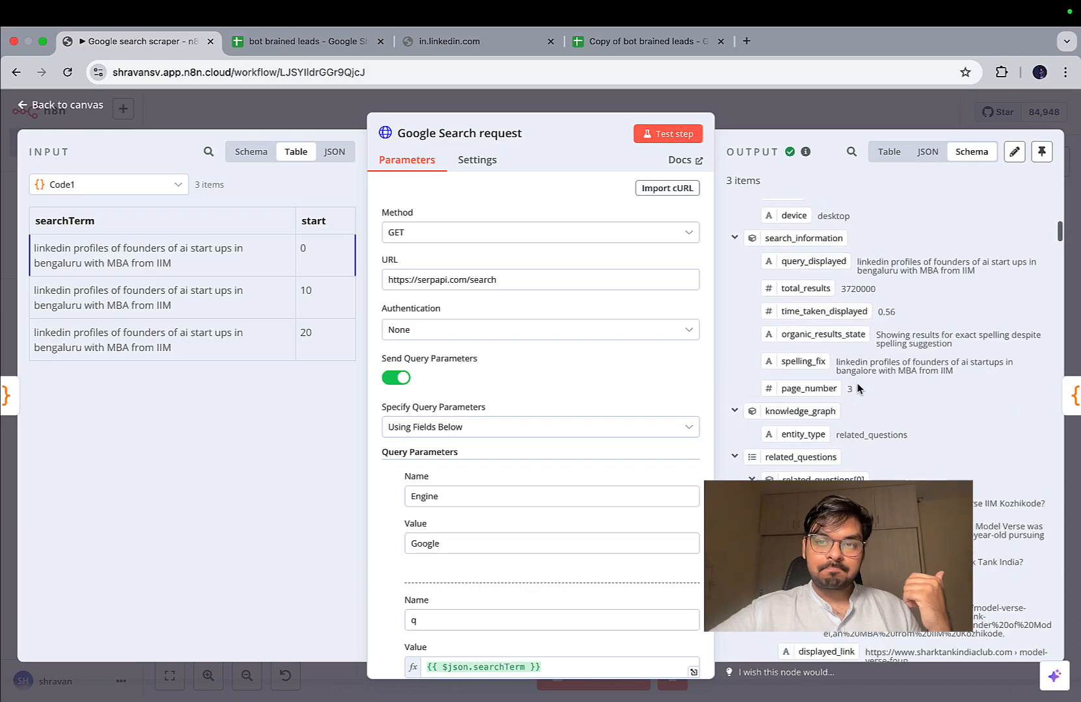
Show the search request's output as a table and examine the first related_questions entry, highlighting its link
click(890, 155)
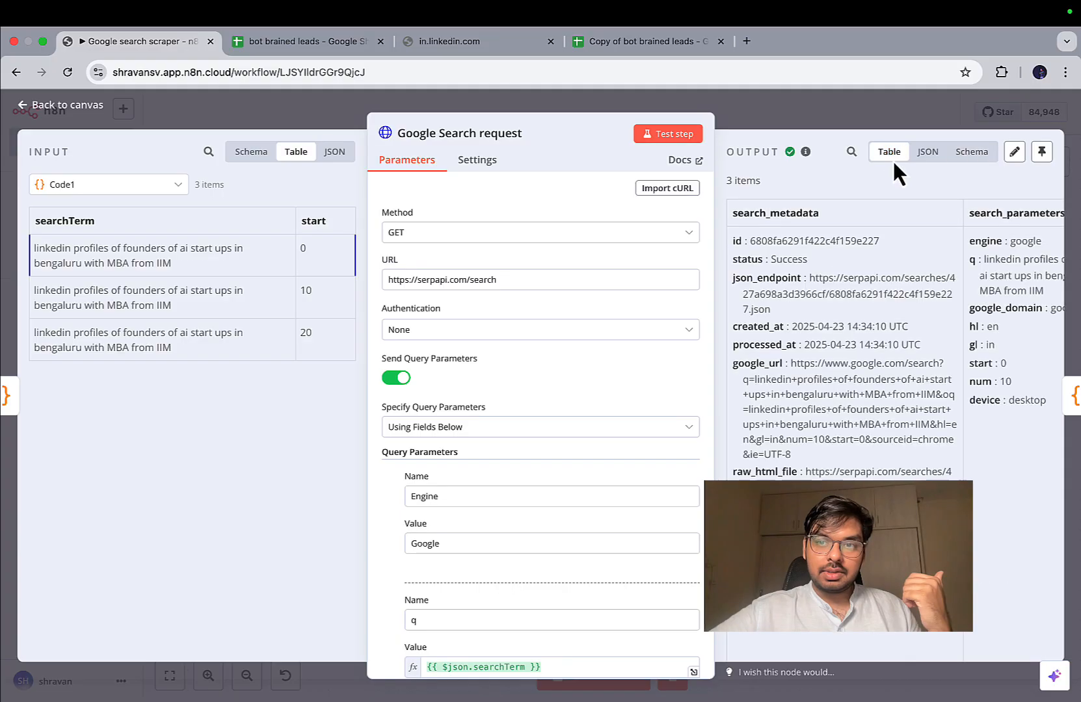
scroll(879, 384, right, 10)
scroll(880, 388, left, 2)
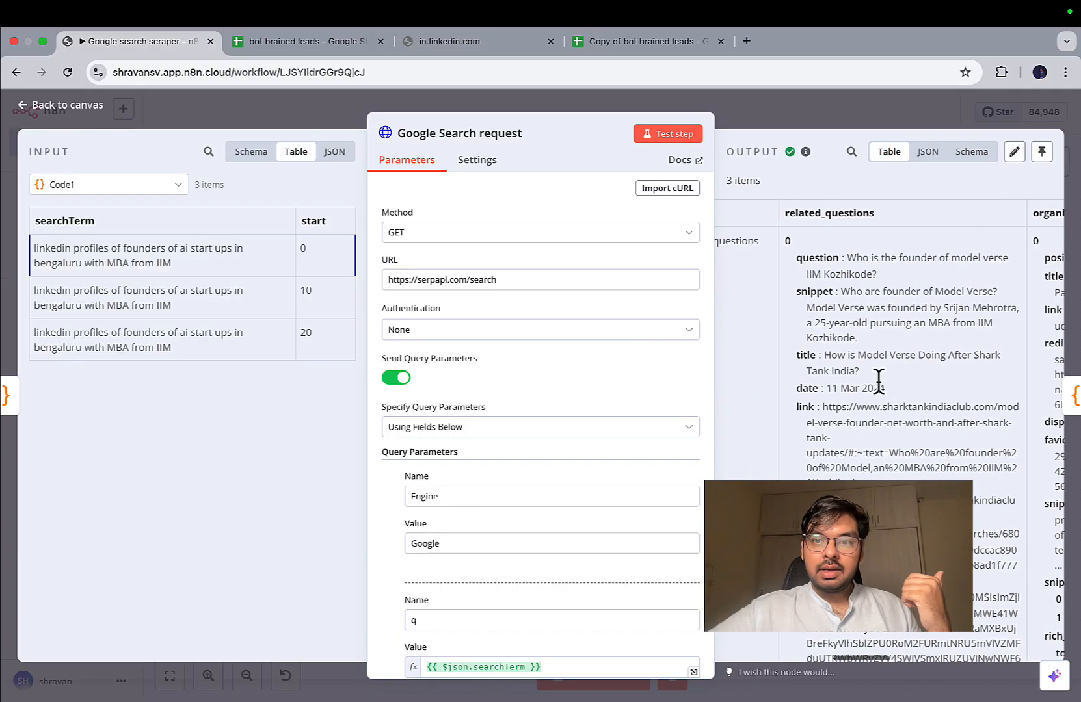
scroll(827, 364, down, 2)
scroll(826, 364, up, 2)
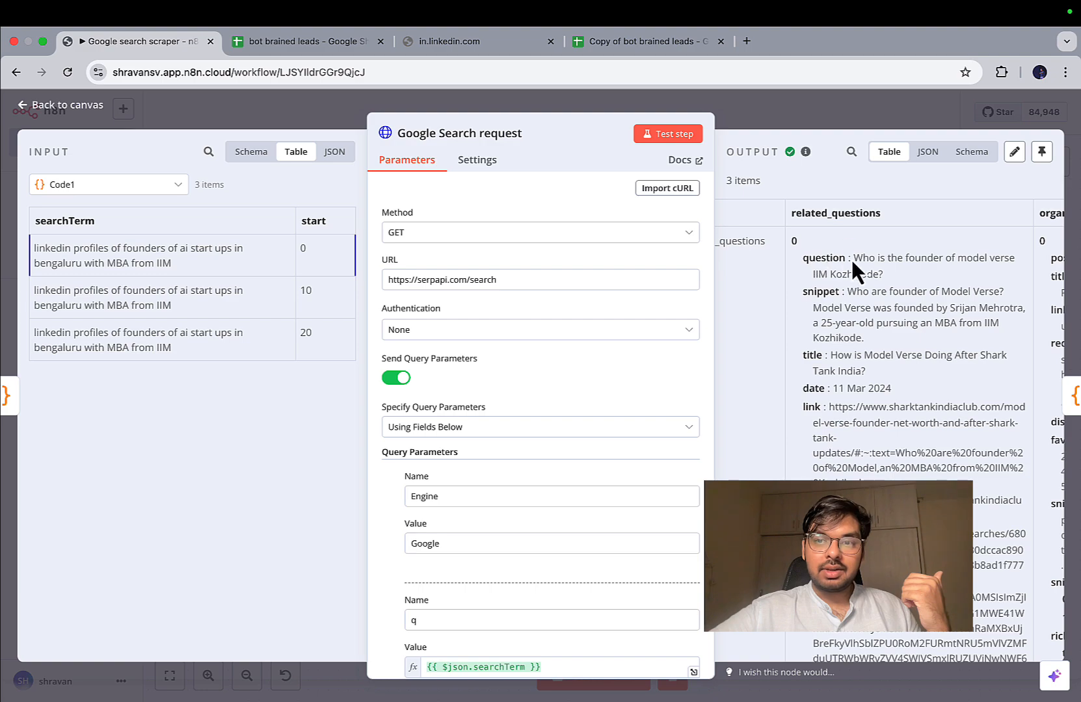
scroll(879, 338, down, 1)
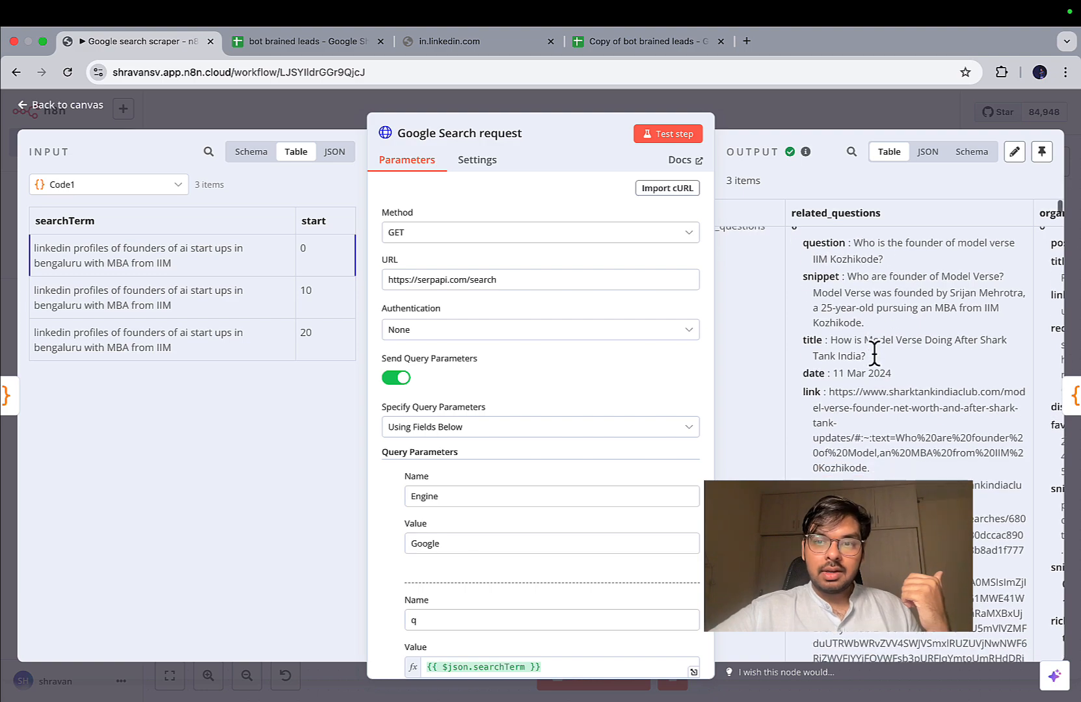
scroll(874, 355, down, 3)
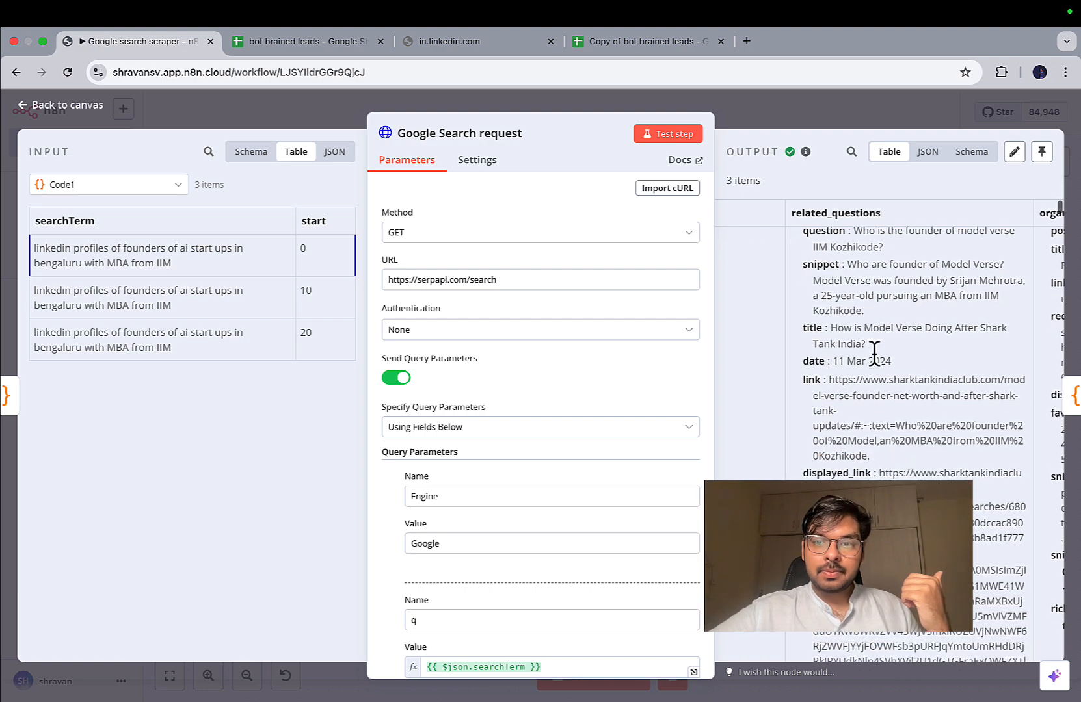
scroll(874, 355, down, 1)
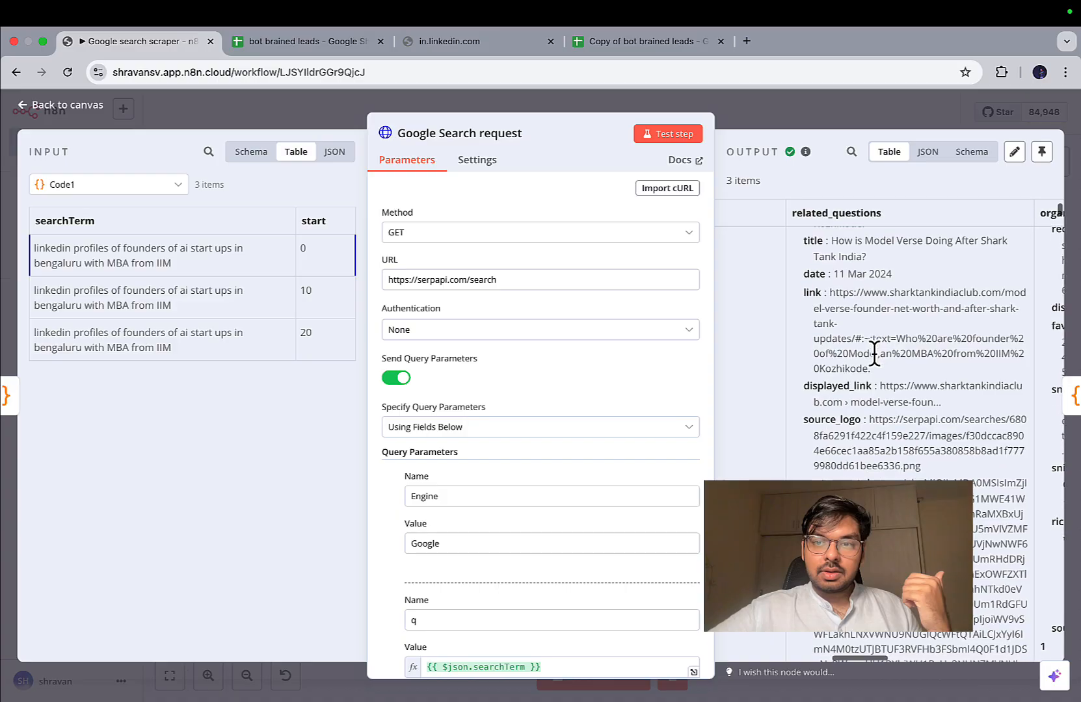
drag(830, 294, 881, 367)
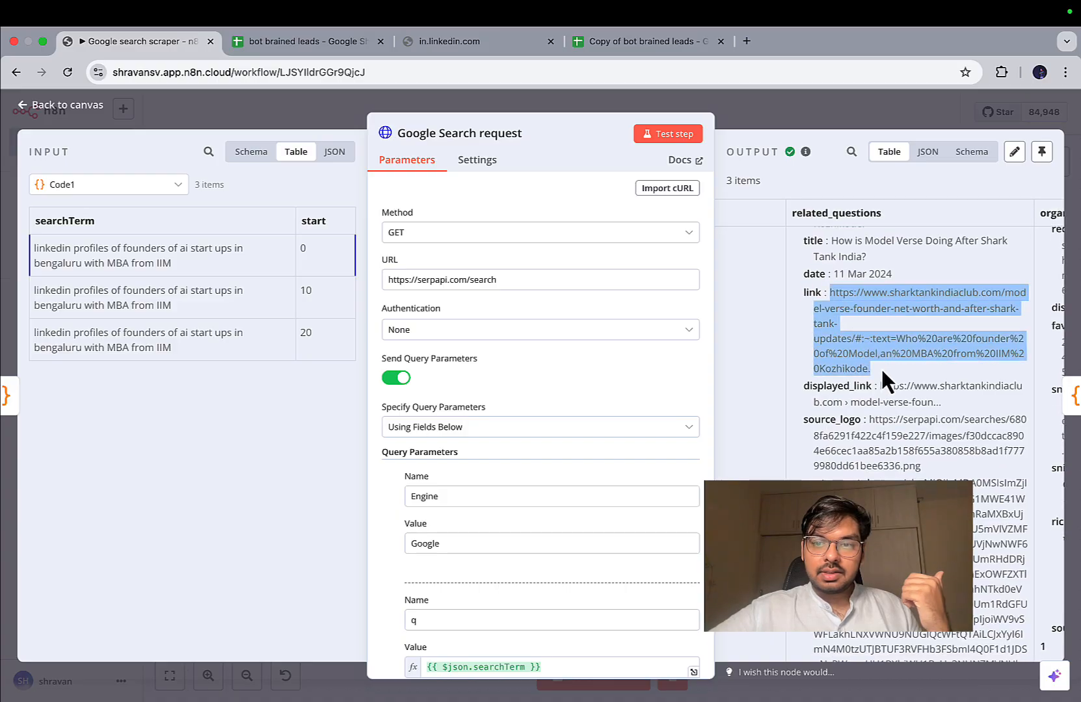
Examine further related_questions entries in the search output, highlighting the second entry's link and snippet, and return to the canvas
scroll(881, 367, down, 2)
scroll(883, 351, down, 15)
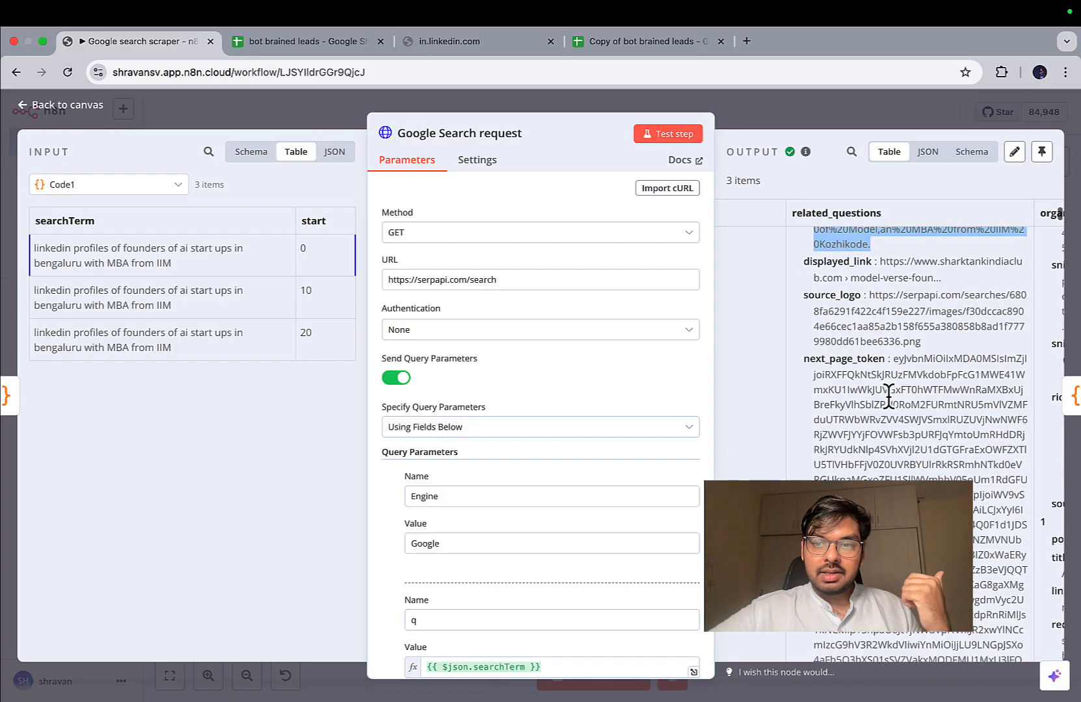
scroll(888, 393, down, 10)
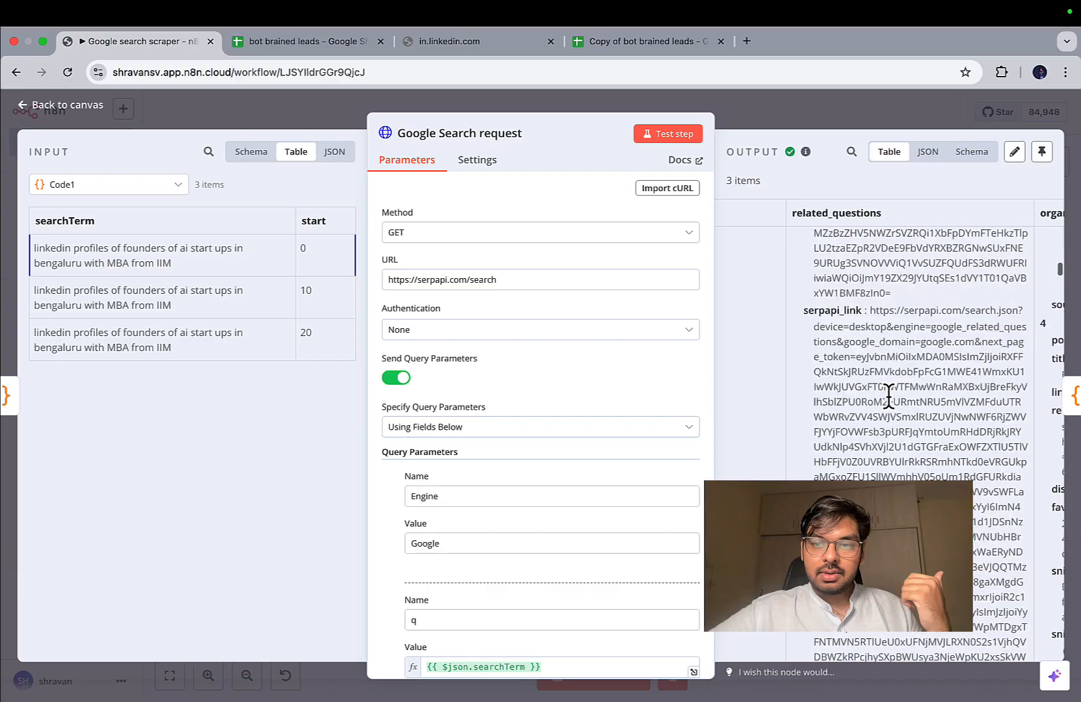
scroll(888, 395, up, 1)
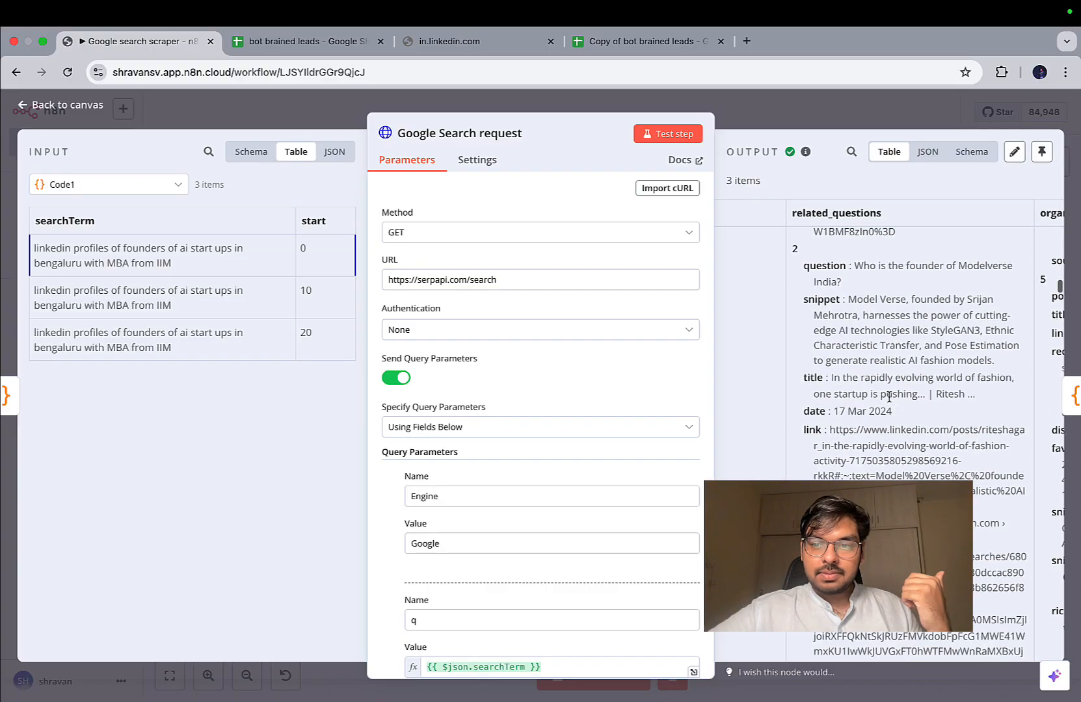
drag(831, 429, 980, 510)
scroll(980, 509, down, 1)
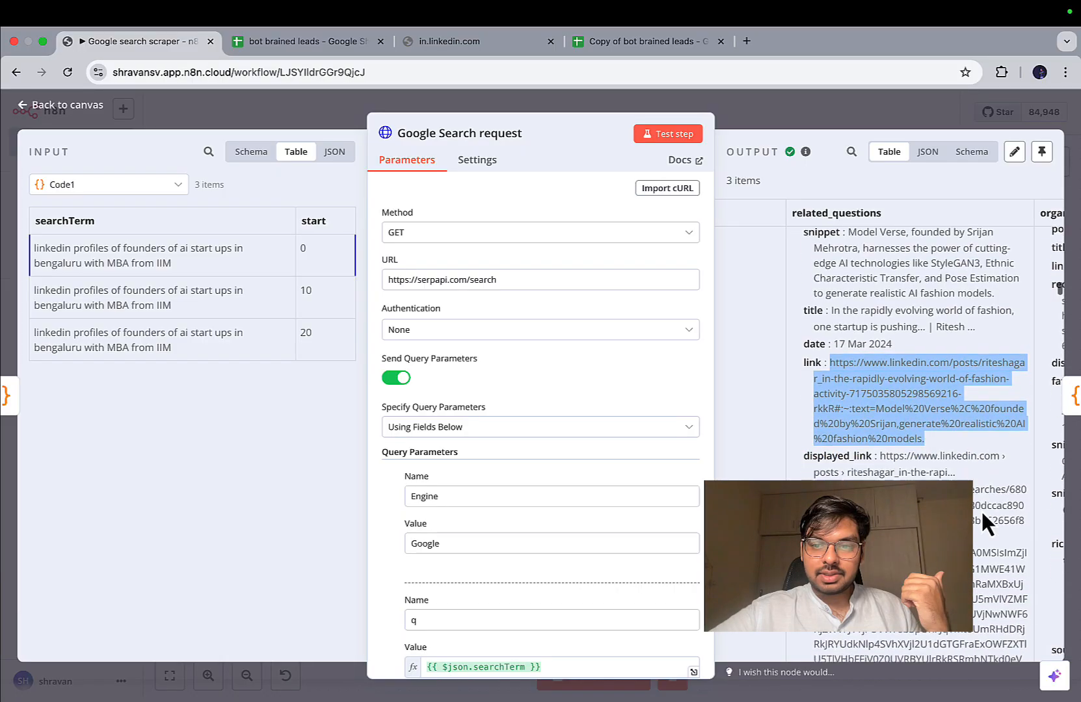
scroll(982, 509, up, 3)
scroll(983, 512, up, 1)
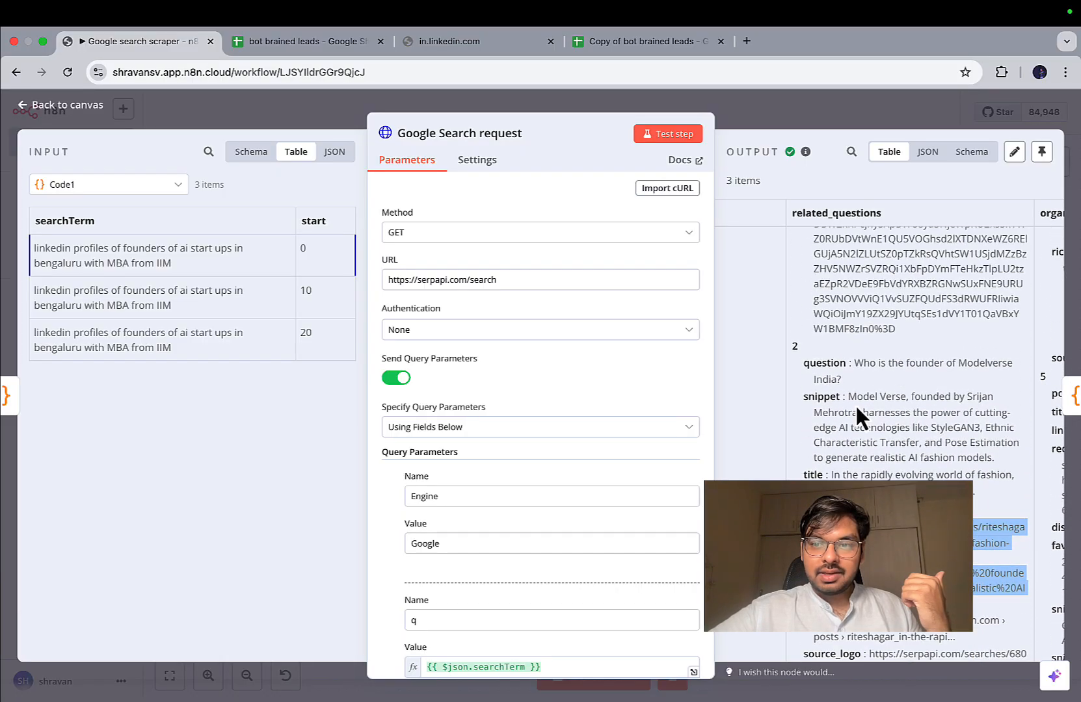
drag(848, 396, 971, 459)
scroll(971, 459, down, 8)
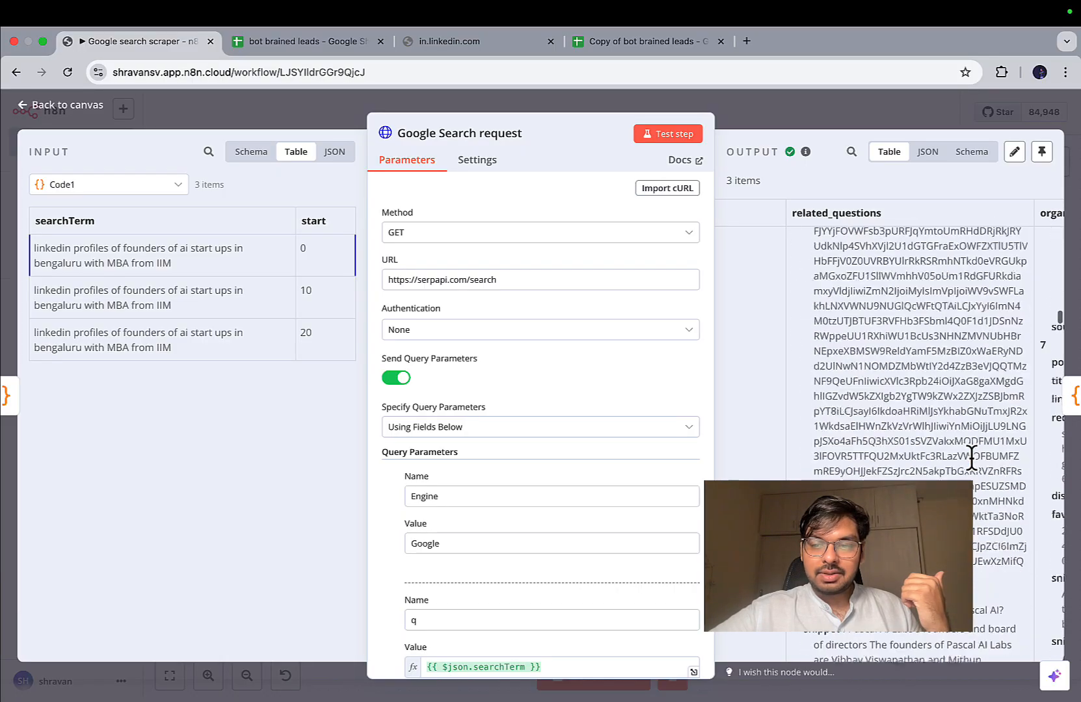
scroll(971, 459, down, 10)
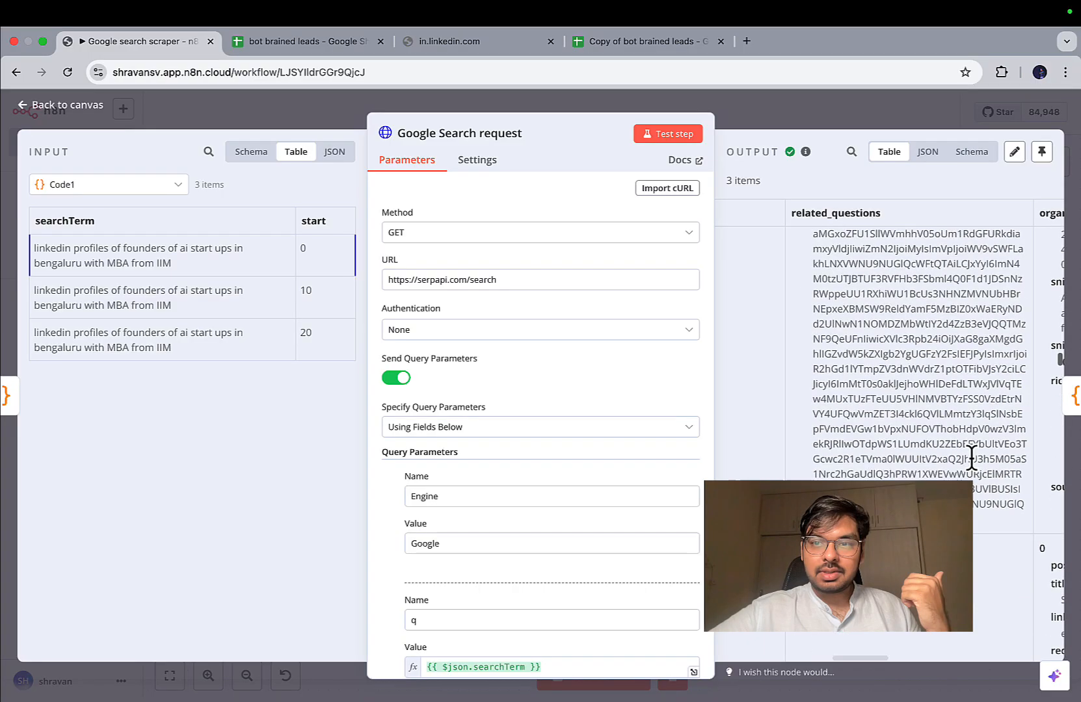
click(744, 121)
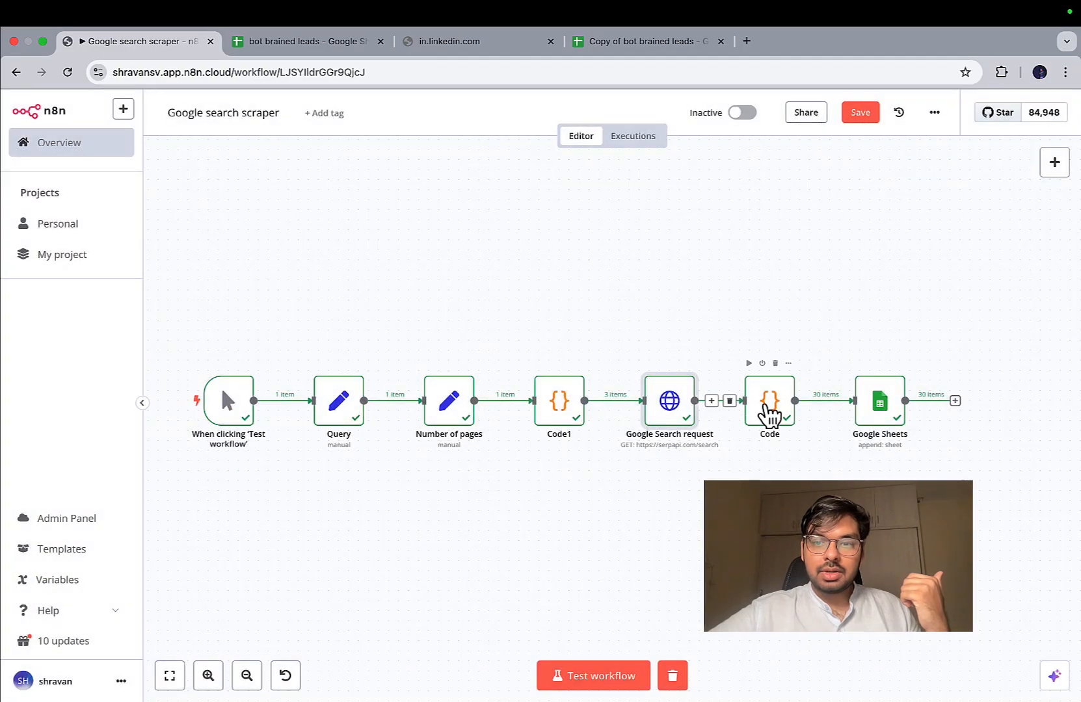
Examine the Code node's output table, highlighting the first Title and viewing the Link and Snippet columns, and return to the canvas
double_click(767, 410)
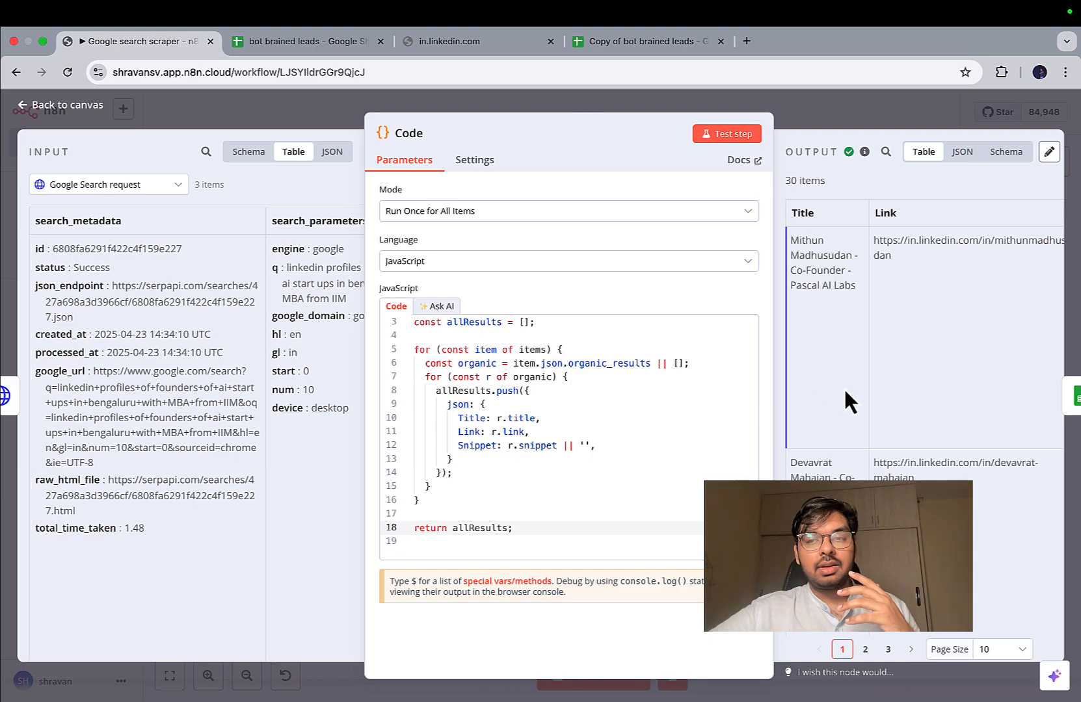
scroll(845, 391, right, 3)
scroll(844, 392, left, 3)
scroll(845, 392, down, 1)
scroll(845, 392, up, 1)
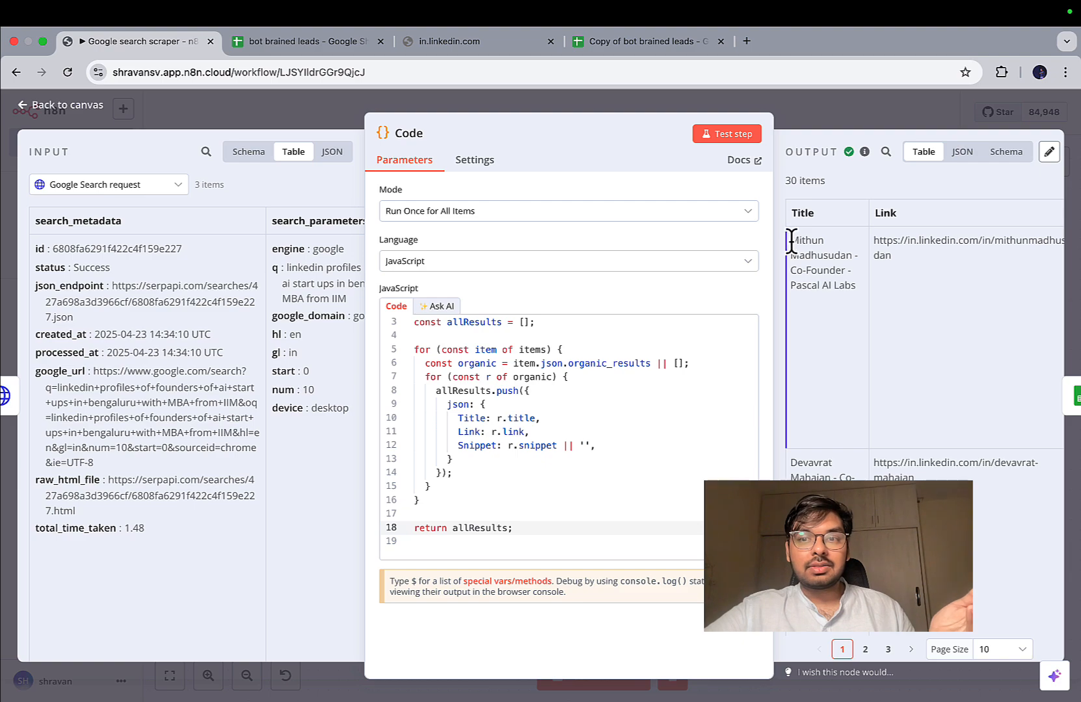
drag(788, 241, 849, 289)
scroll(866, 293, right, 5)
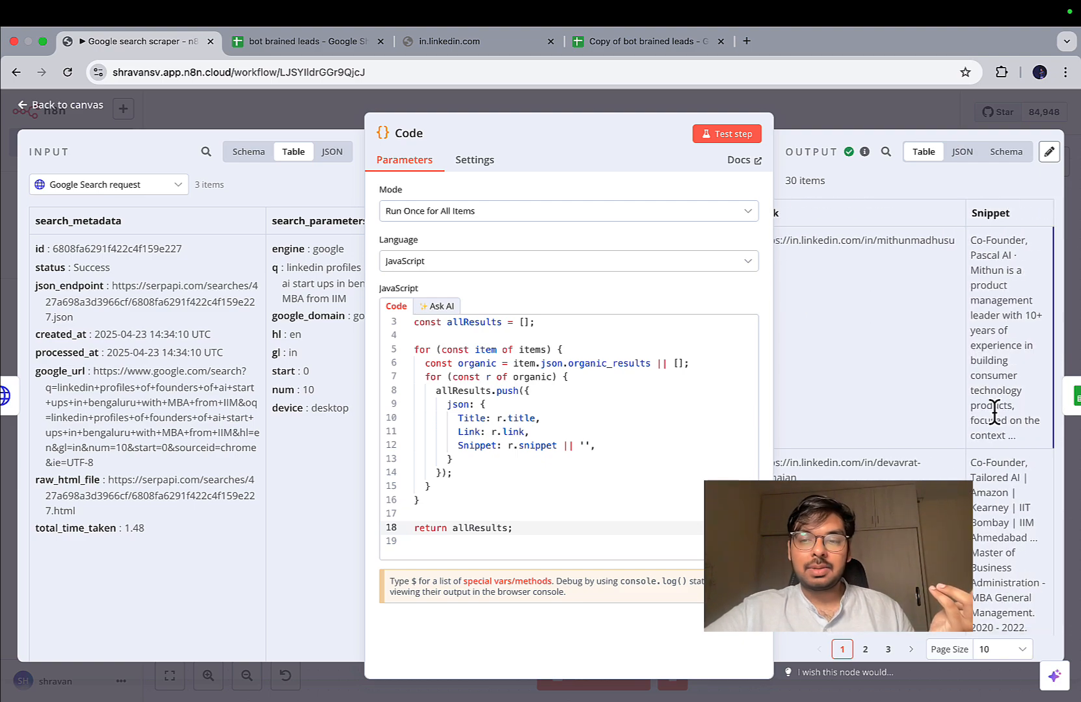
click(907, 124)
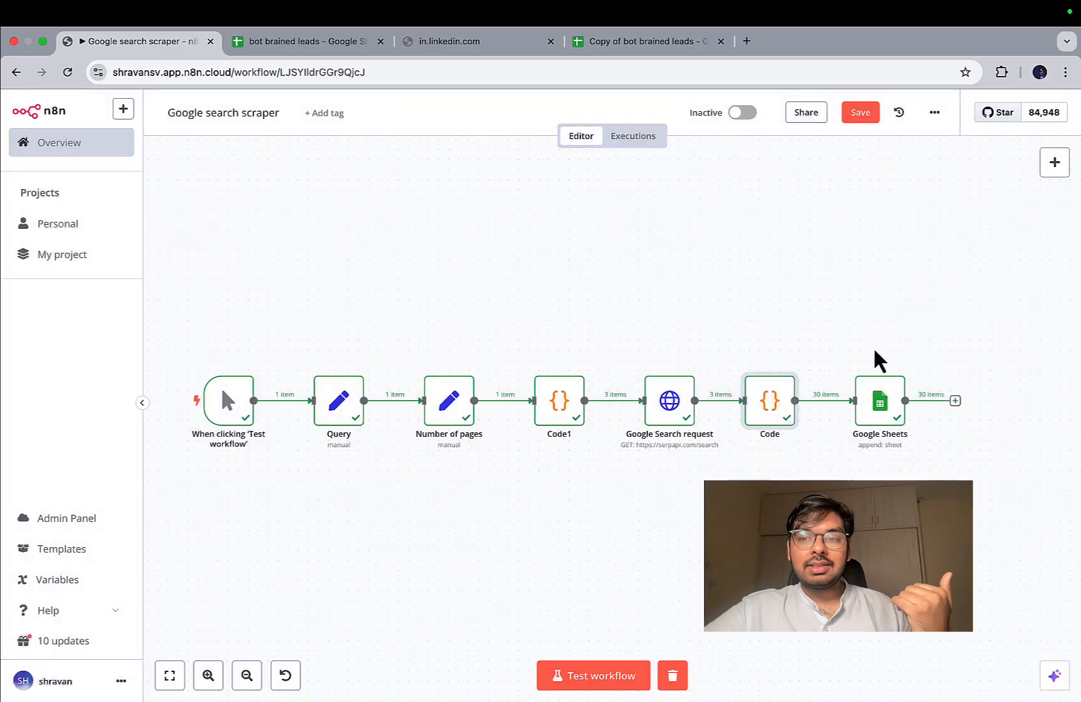
Inspect the Google Sheets node's append-row settings and browse its output rows, and return to the canvas
double_click(872, 400)
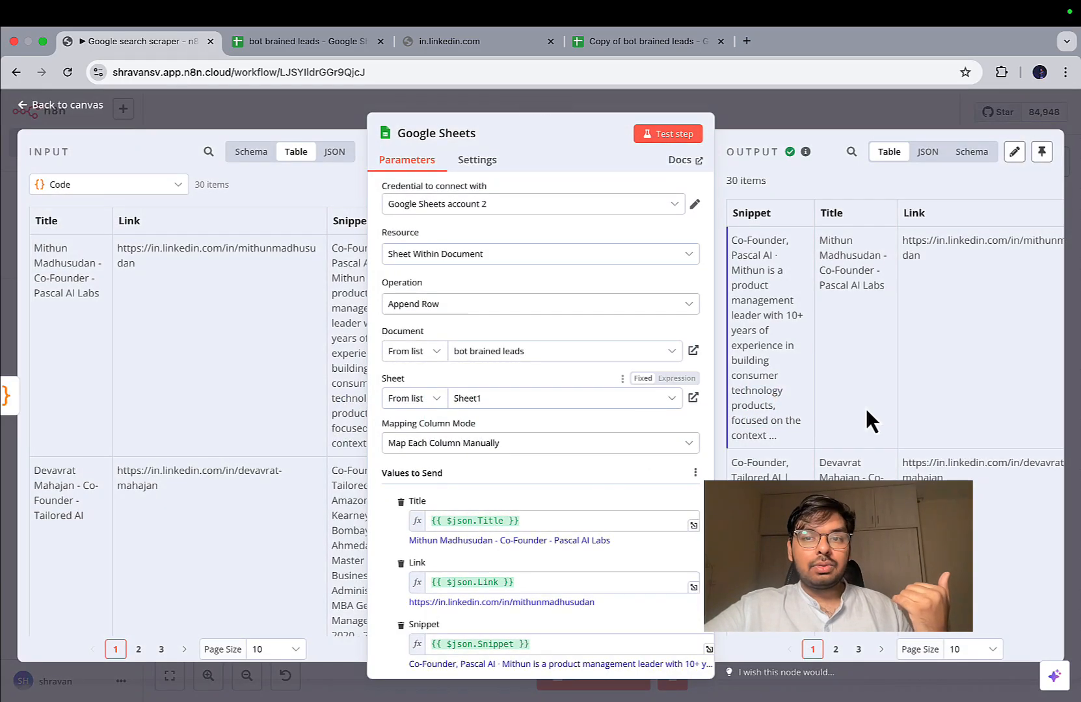
scroll(867, 403, down, 5)
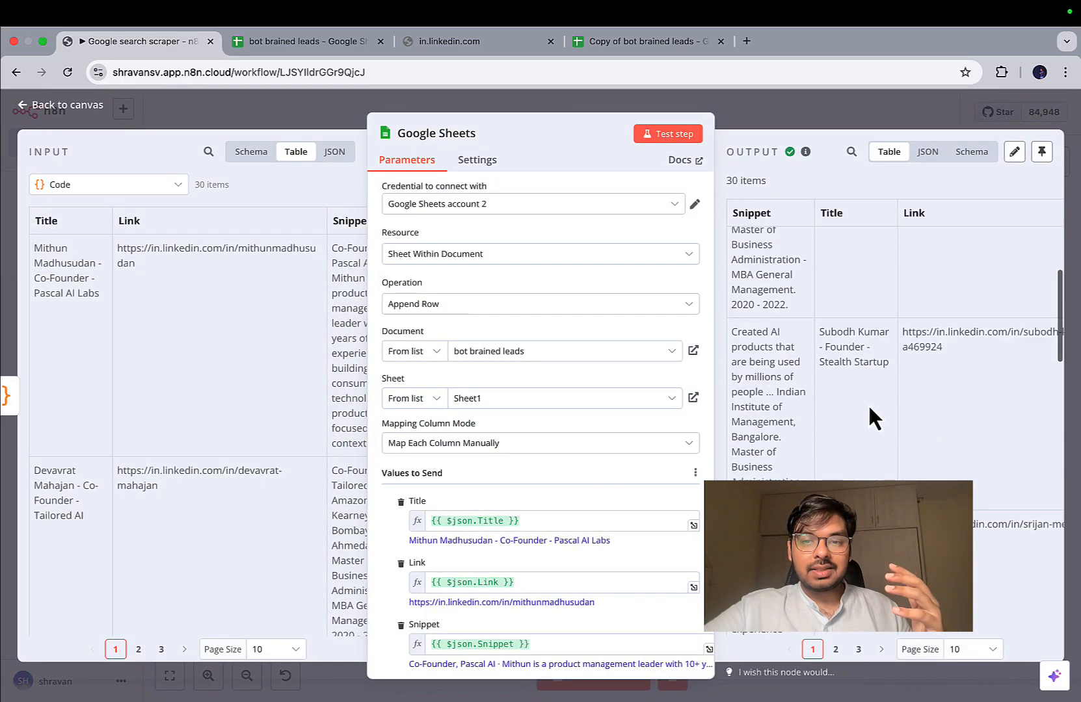
scroll(867, 403, up, 5)
scroll(867, 403, down, 1)
scroll(867, 402, up, 1)
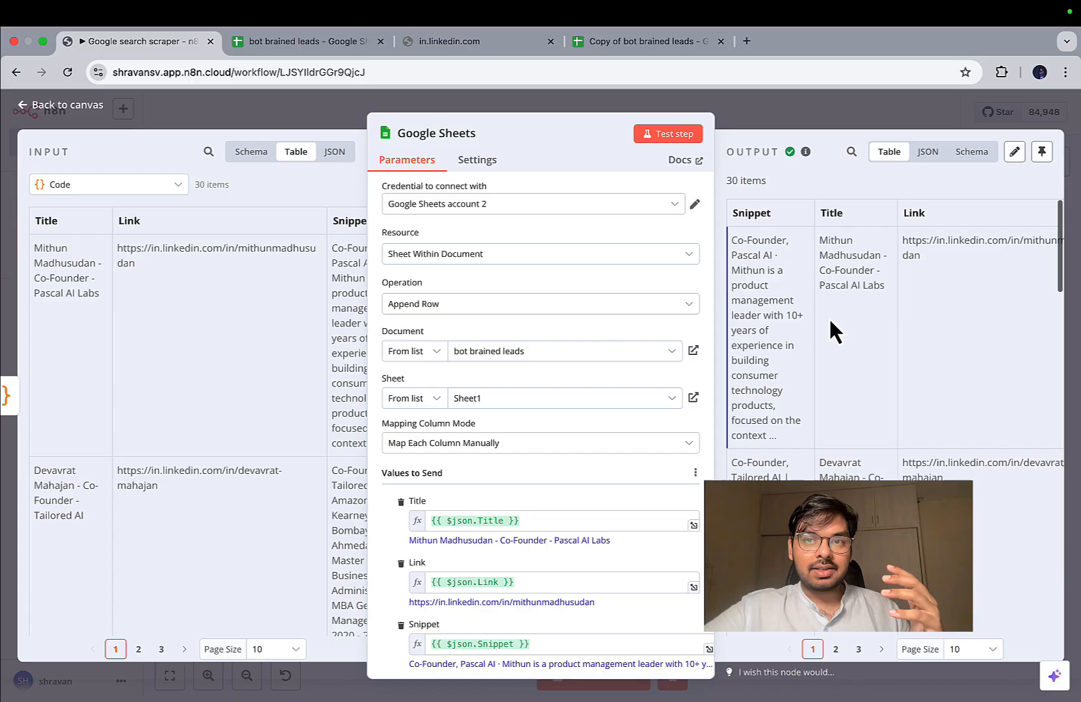
click(761, 115)
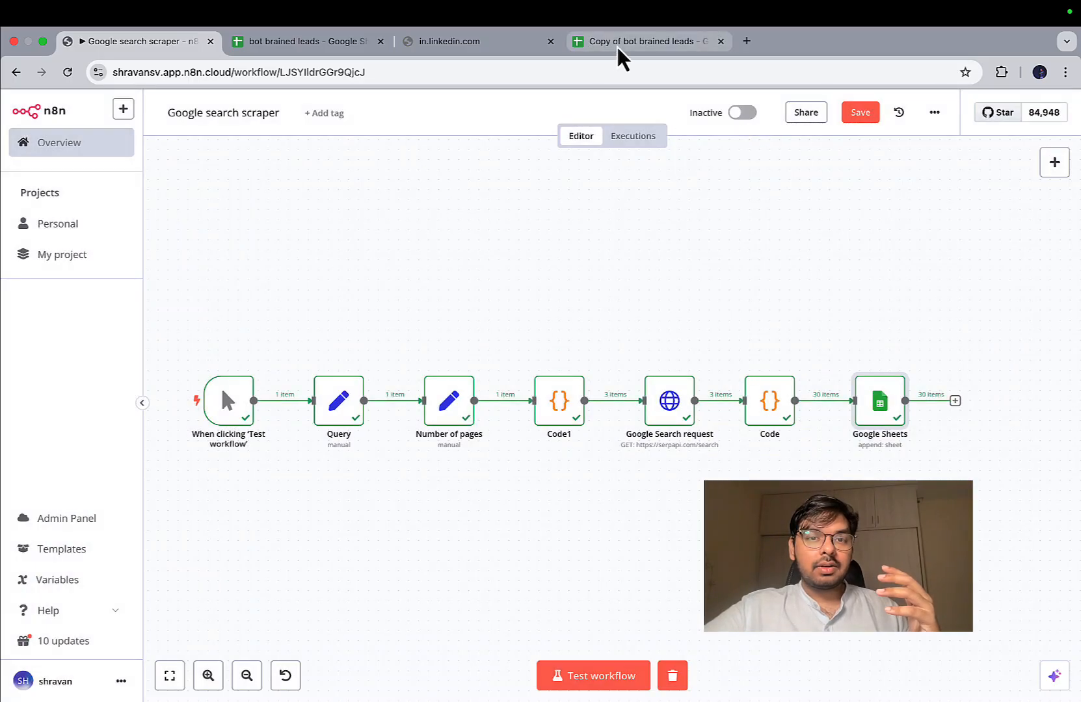
Clear all lead rows from row 2 downward in the Copy of bot brained leads spreadsheet, keeping the header row
mouse_move(936, 4)
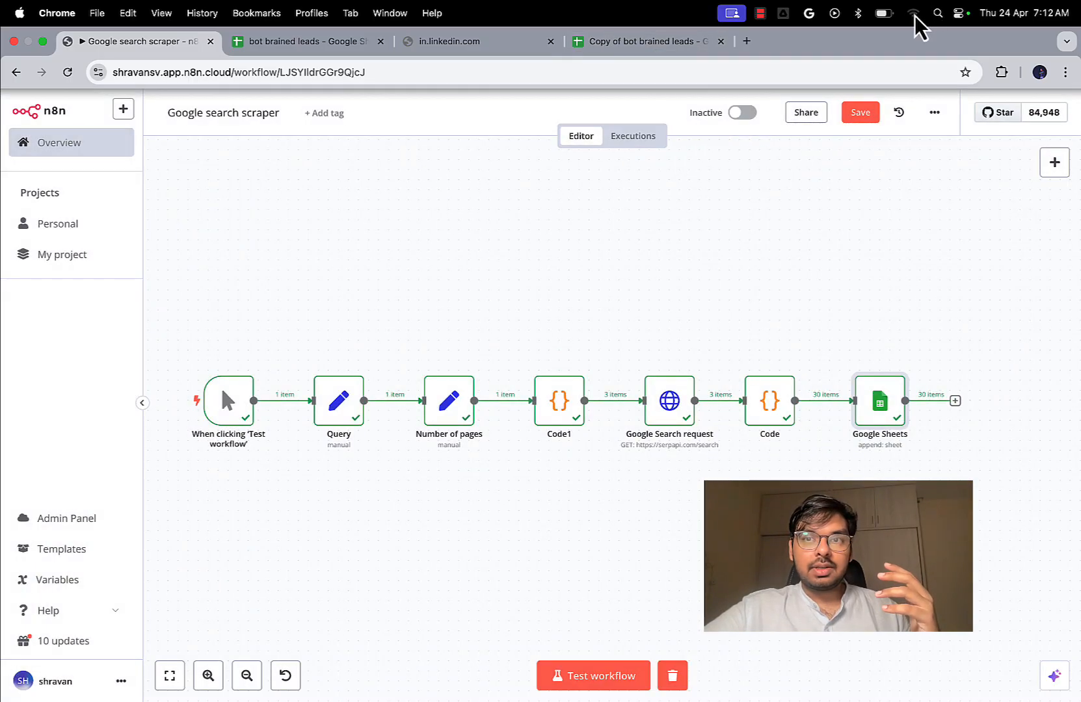
click(648, 43)
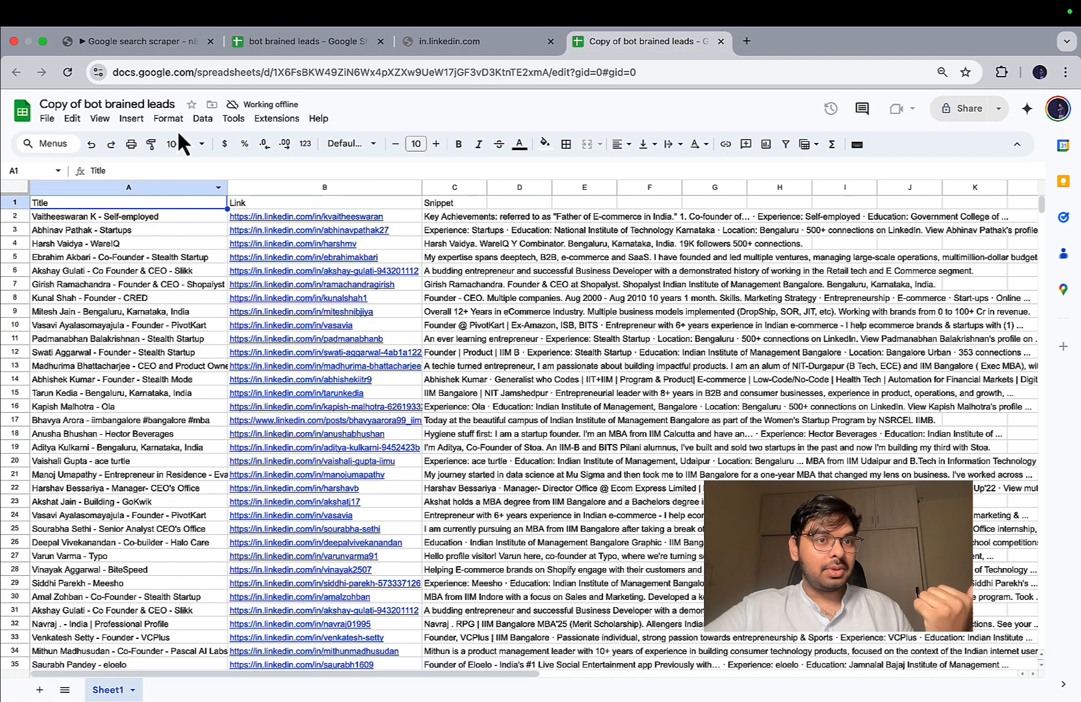
click(27, 219)
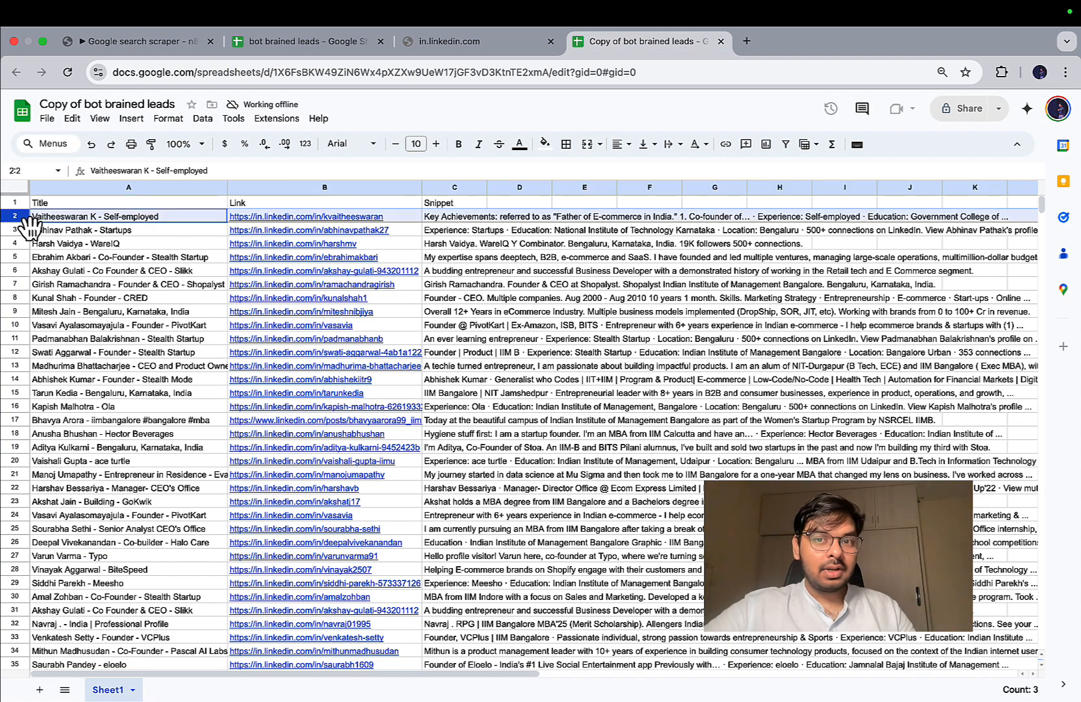
key(super+shift+Down)
key(Delete)
scroll(93, 281, up, 10)
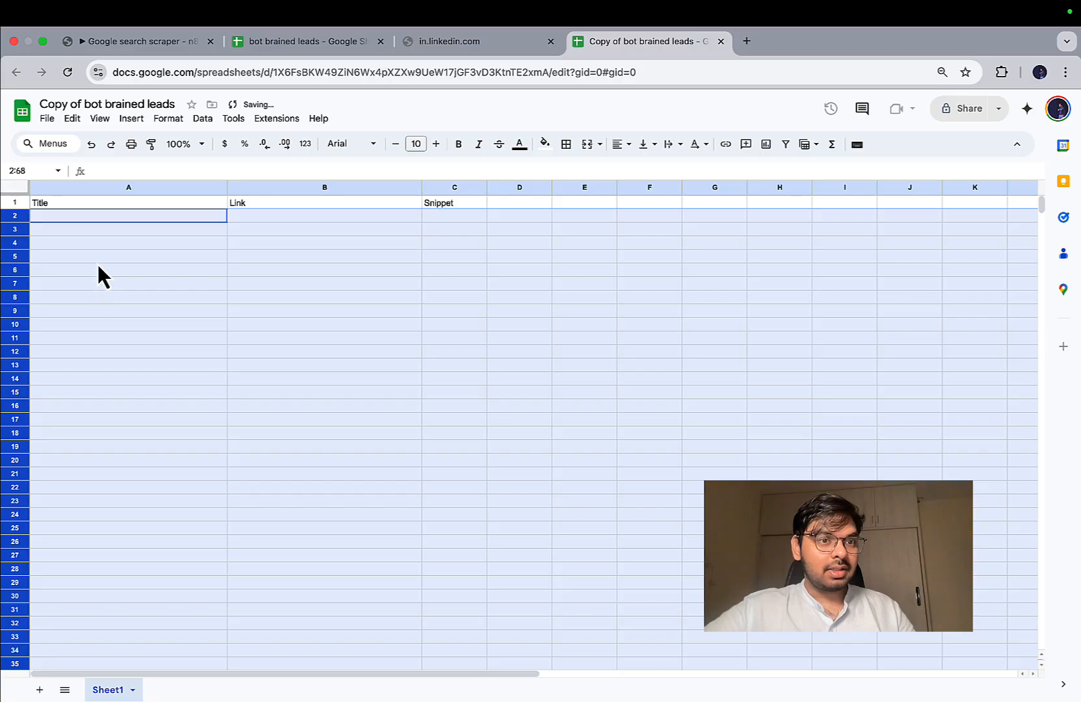
click(113, 203)
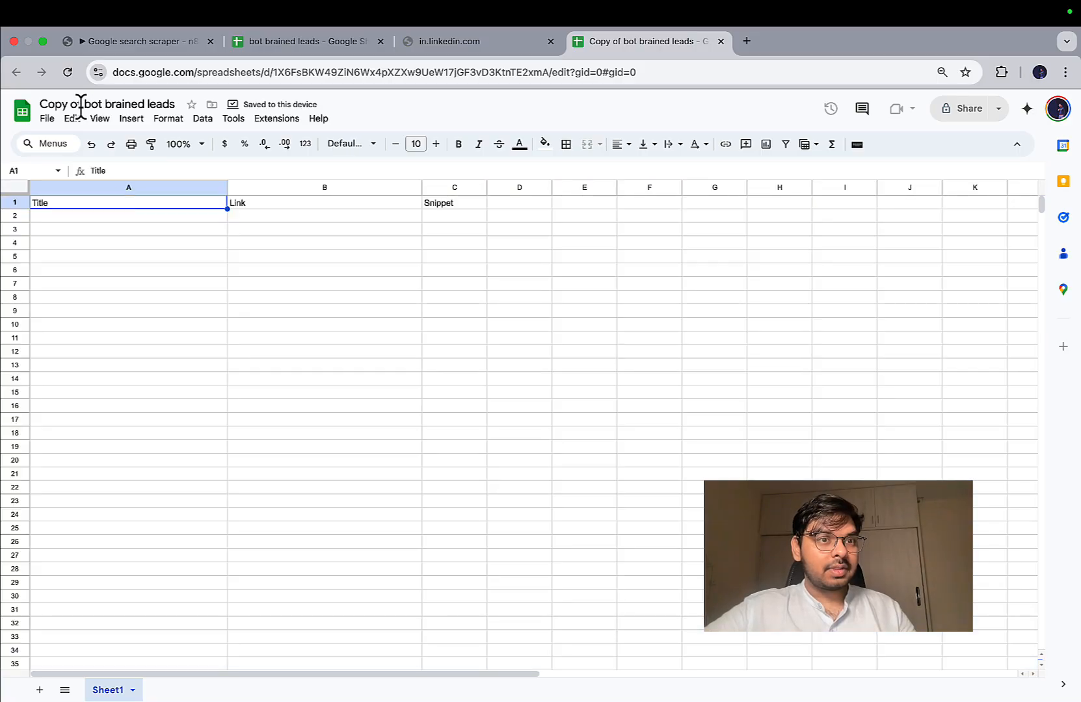
triple_click(83, 104)
key(Escape)
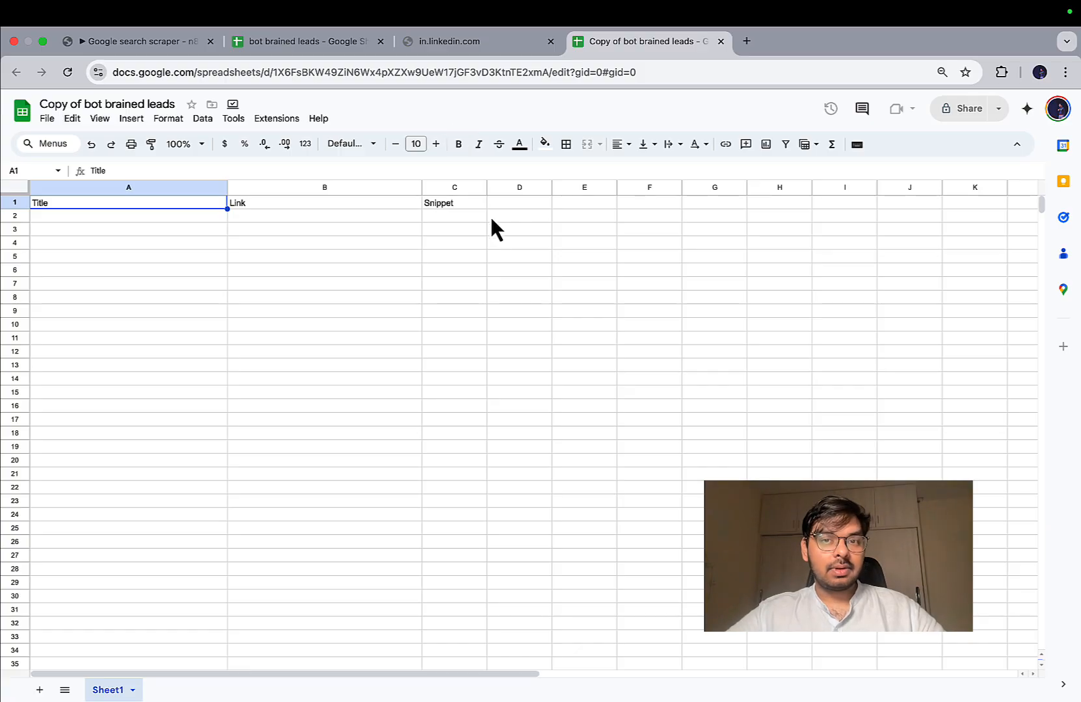
key(ctrl+Up)
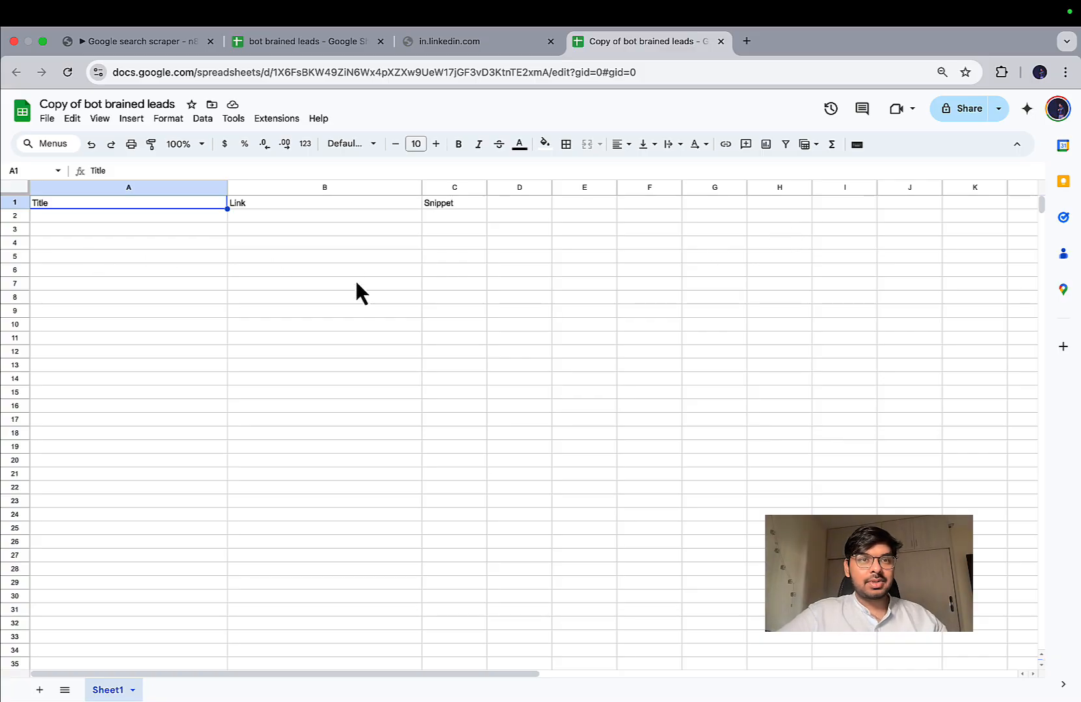
Return to the n8n workflow, save its changes and open the Personal project's workflow list
click(147, 44)
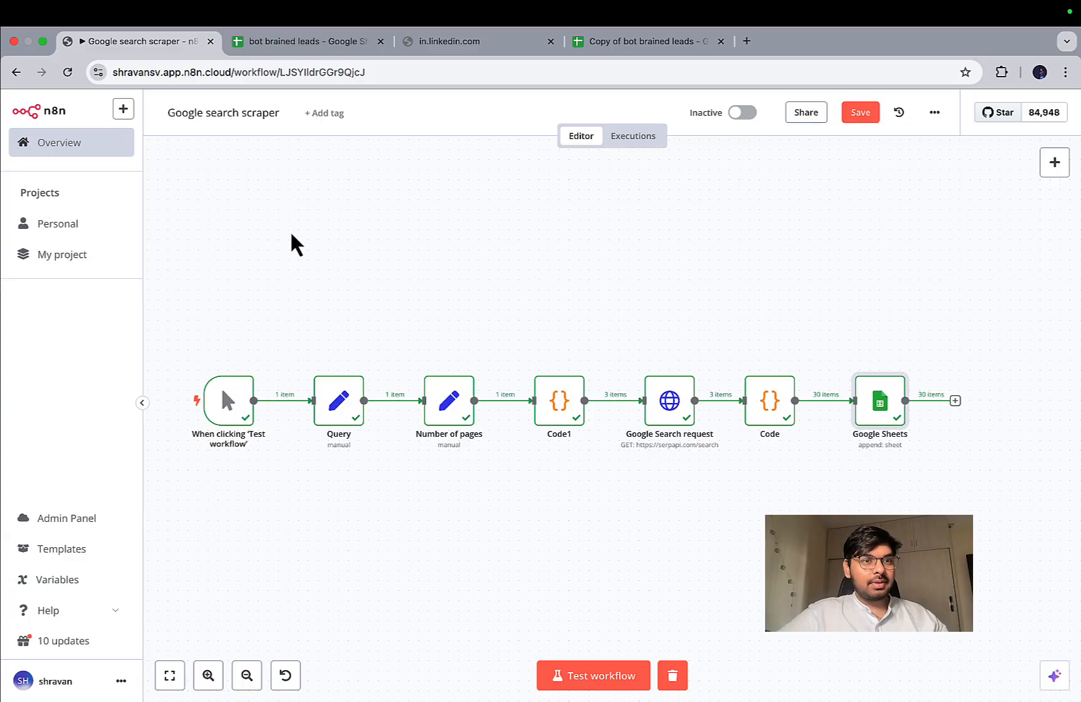
click(64, 228)
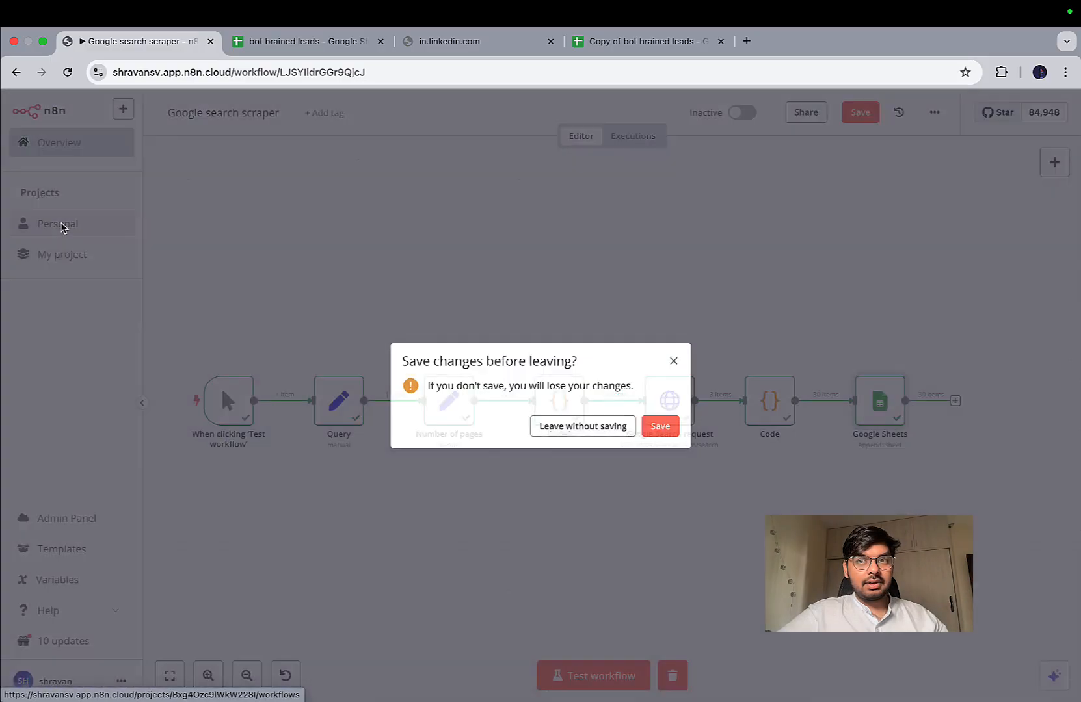
click(662, 427)
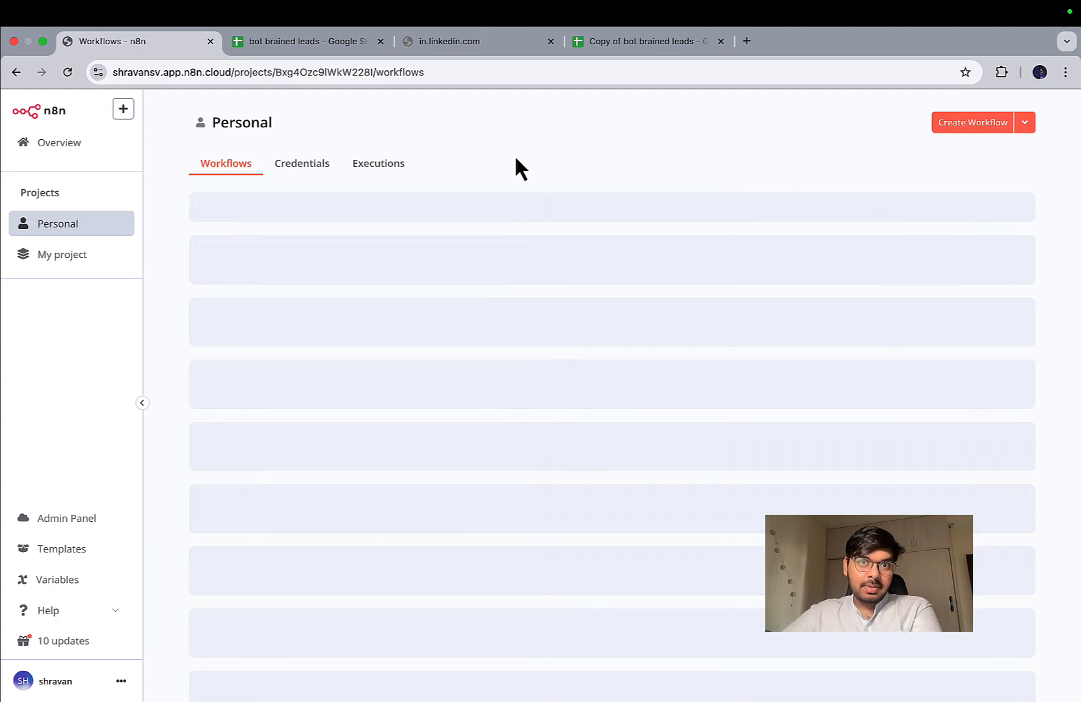
Switch to ChatGPT in the other browser window and search the GPT directory for "n8n"
key(ctrl+Right)
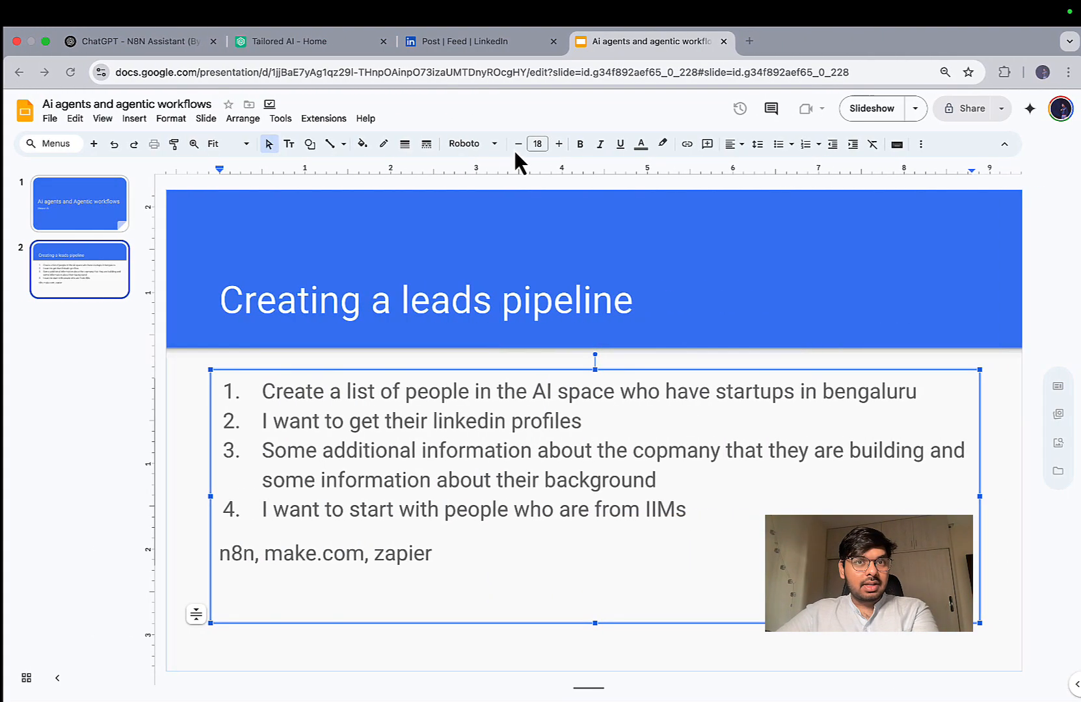
click(281, 42)
click(149, 45)
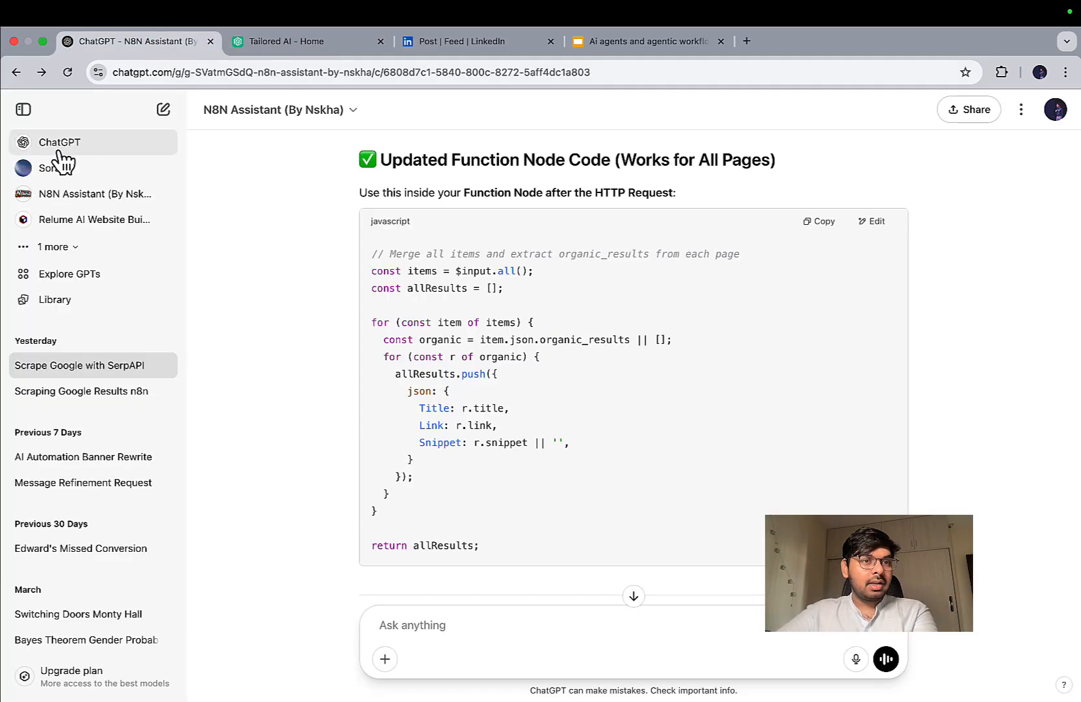
click(90, 287)
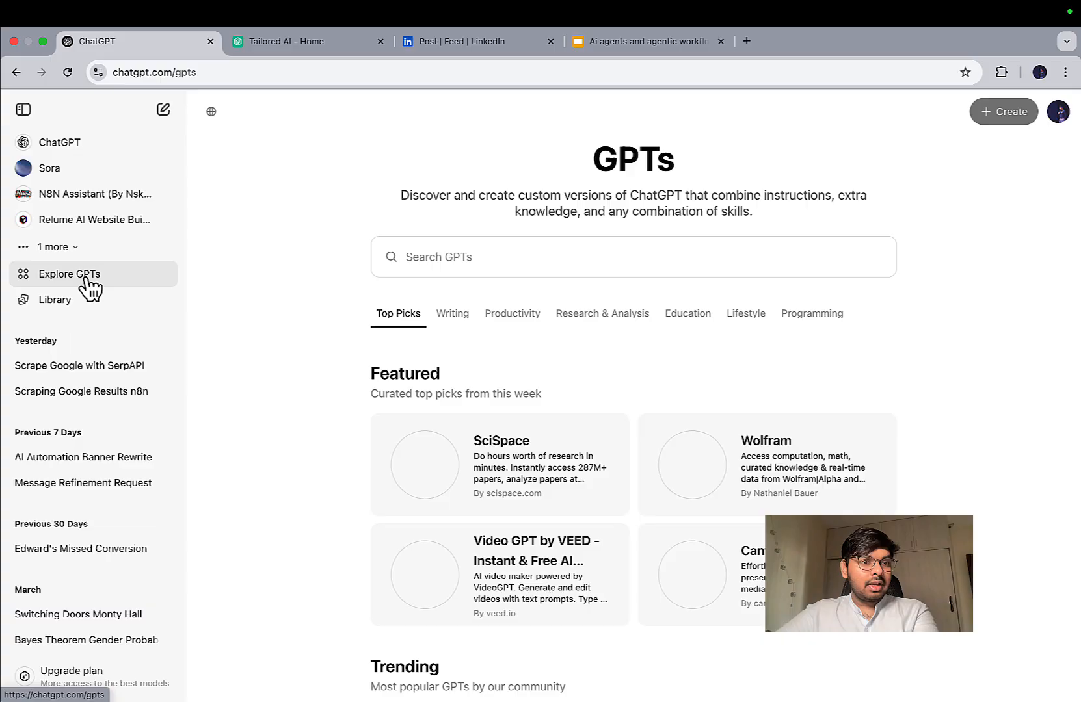
click(507, 258)
text(n8n)
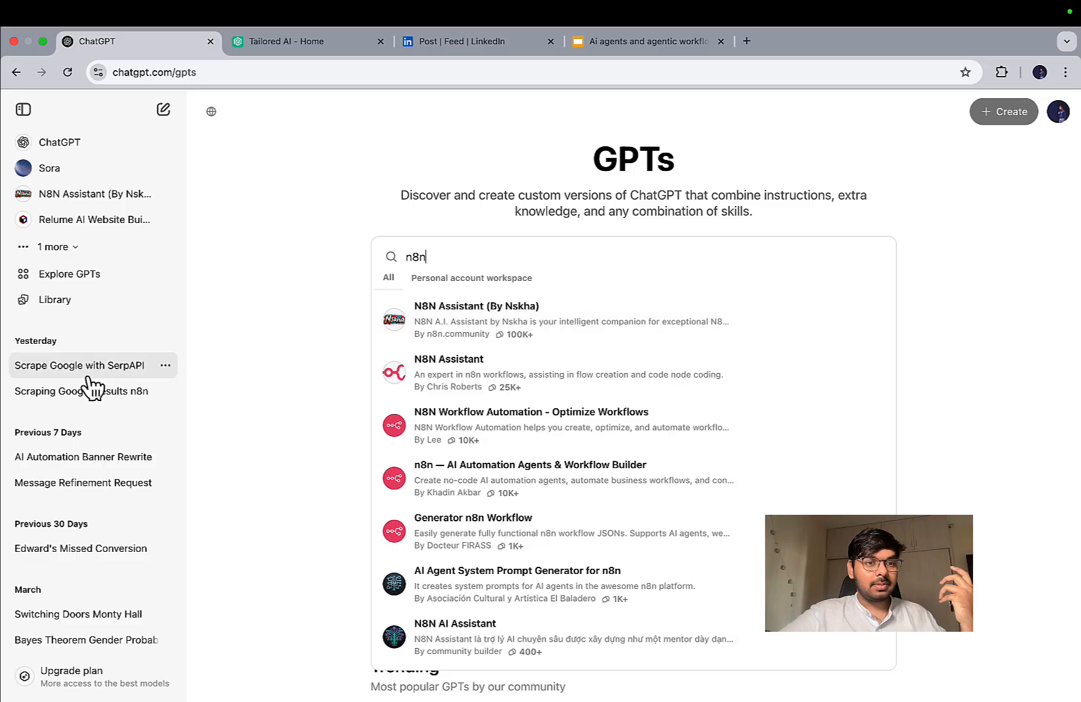
Open the Scrape Google with SerpAPI chat at its beginning and highlight the opening request about scraping search results with n8n
click(114, 369)
scroll(552, 350, up, 20)
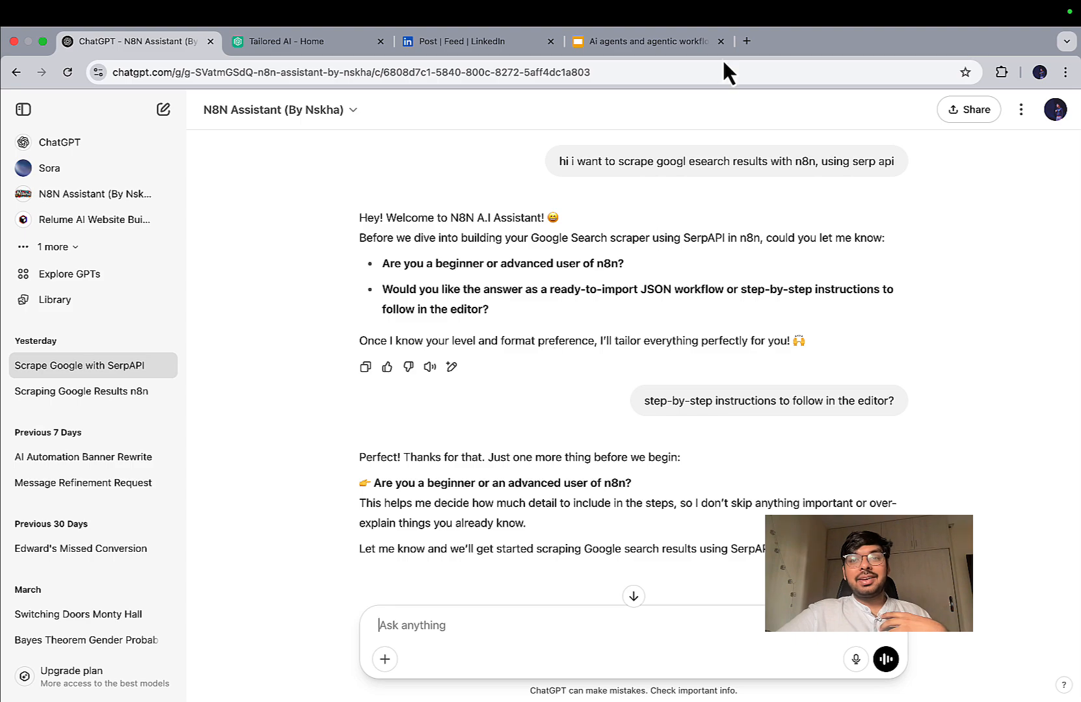
drag(618, 162, 895, 164)
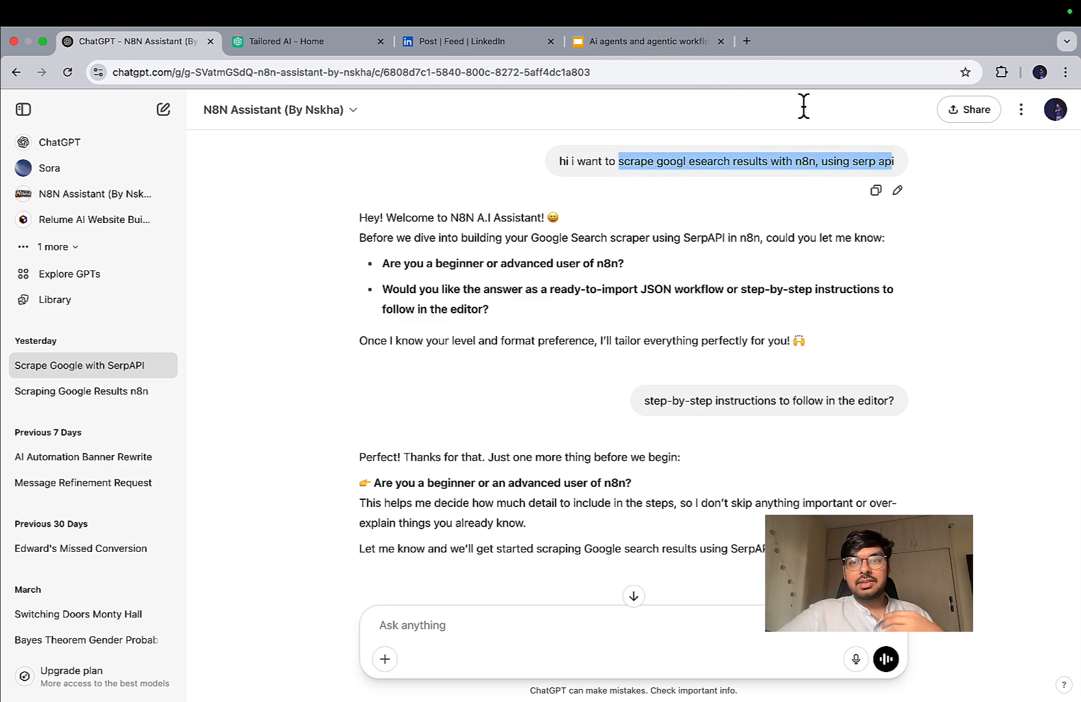
Open the SerpApi: Google Search API homepage in a new browser tab
click(751, 41)
text(serp)
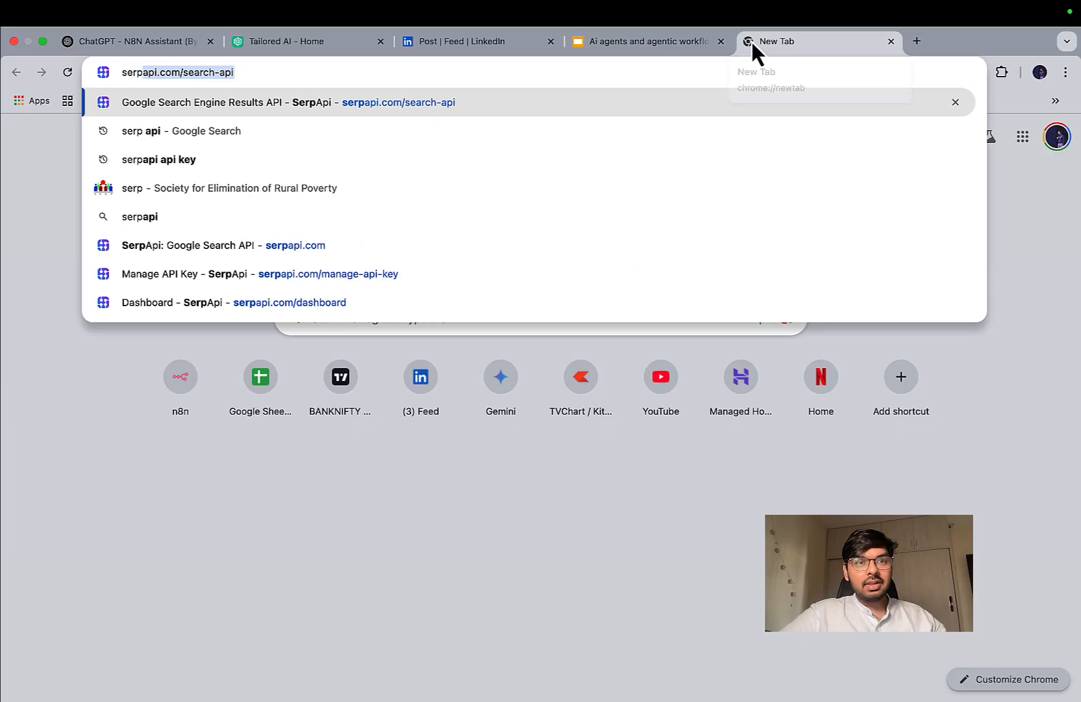
text( a)
key(BackSpace)
key(BackSpace)
key(BackSpace)
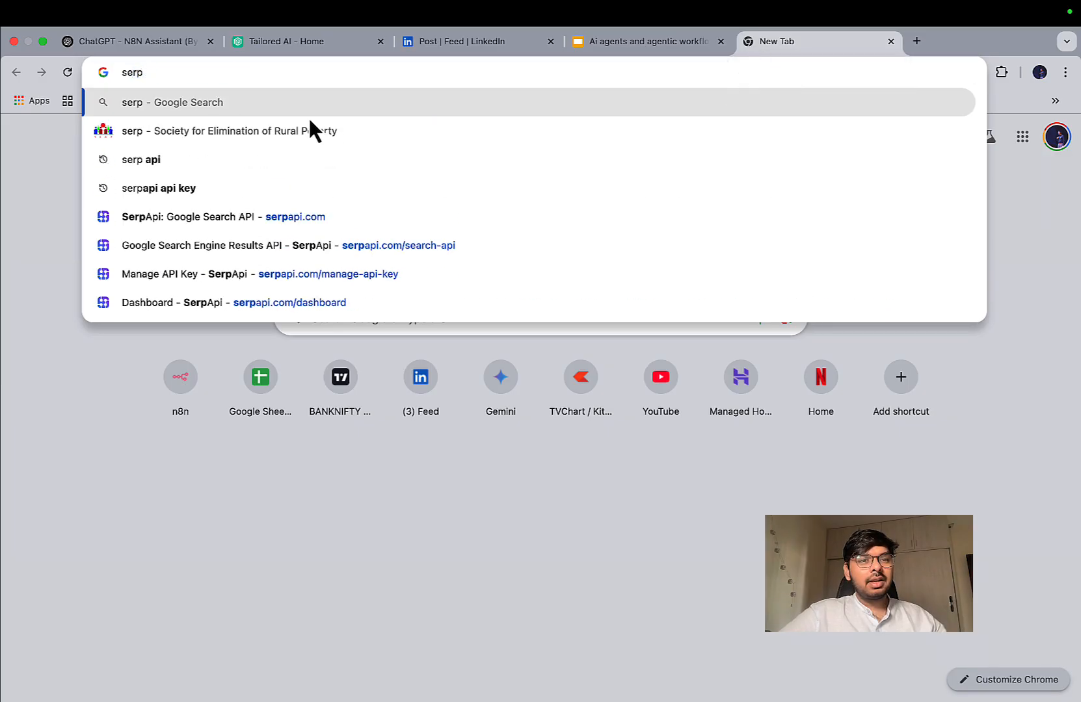
click(202, 217)
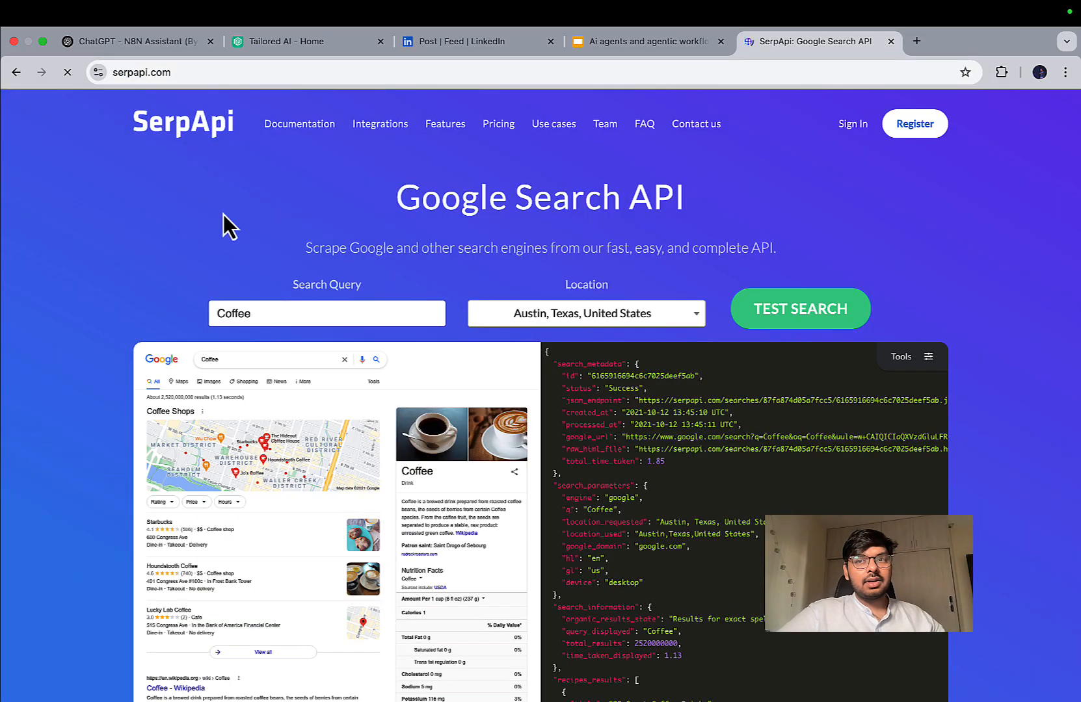
Sign in to SerpApi and copy the private API key from the account dashboard
click(853, 124)
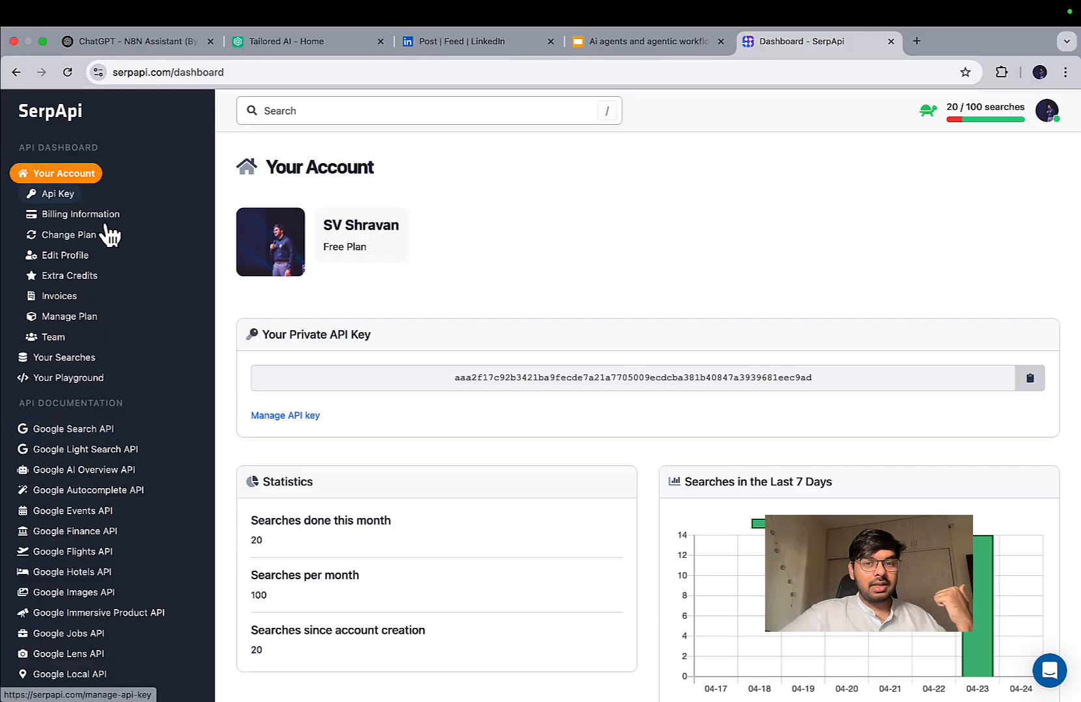
click(1033, 381)
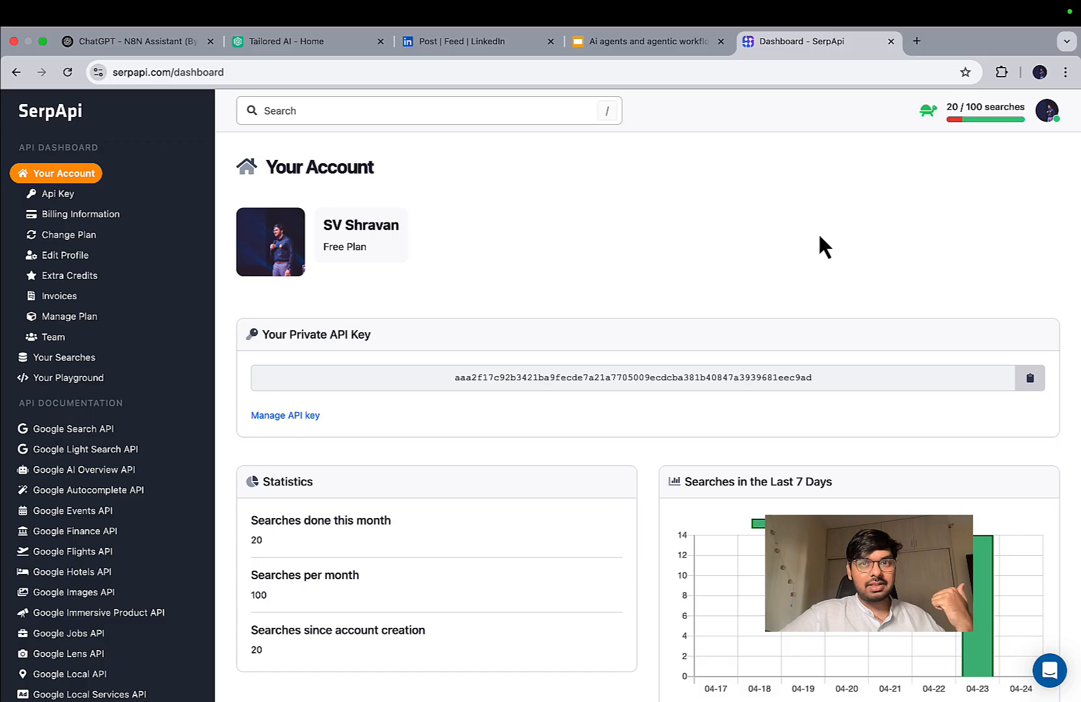
click(640, 41)
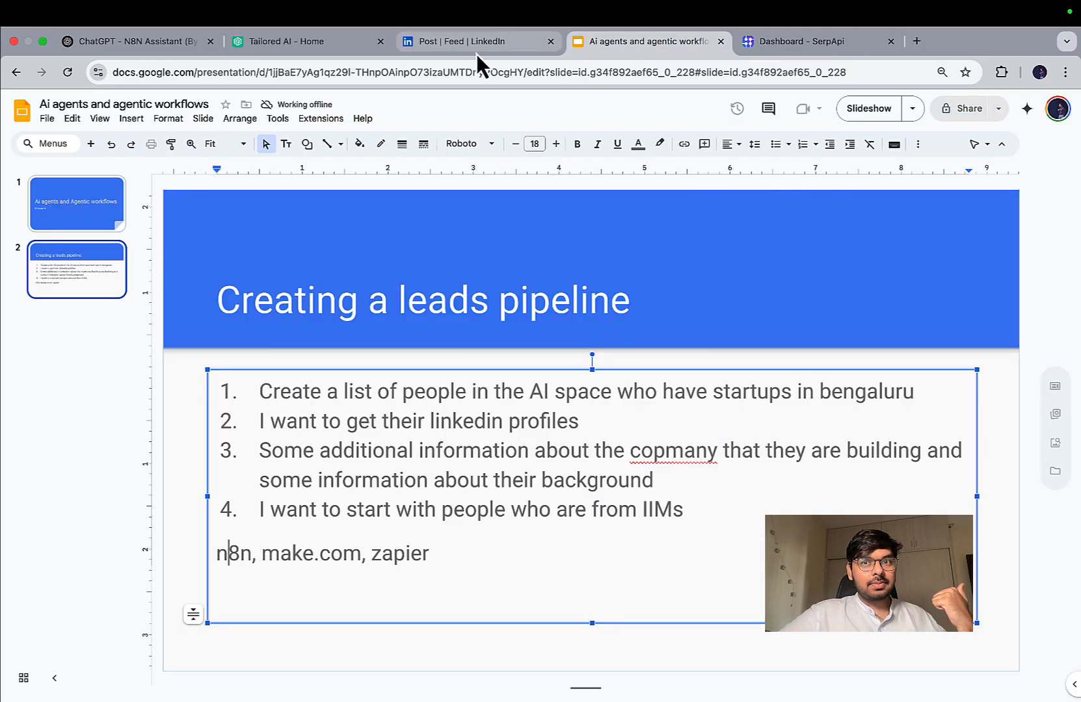
click(821, 41)
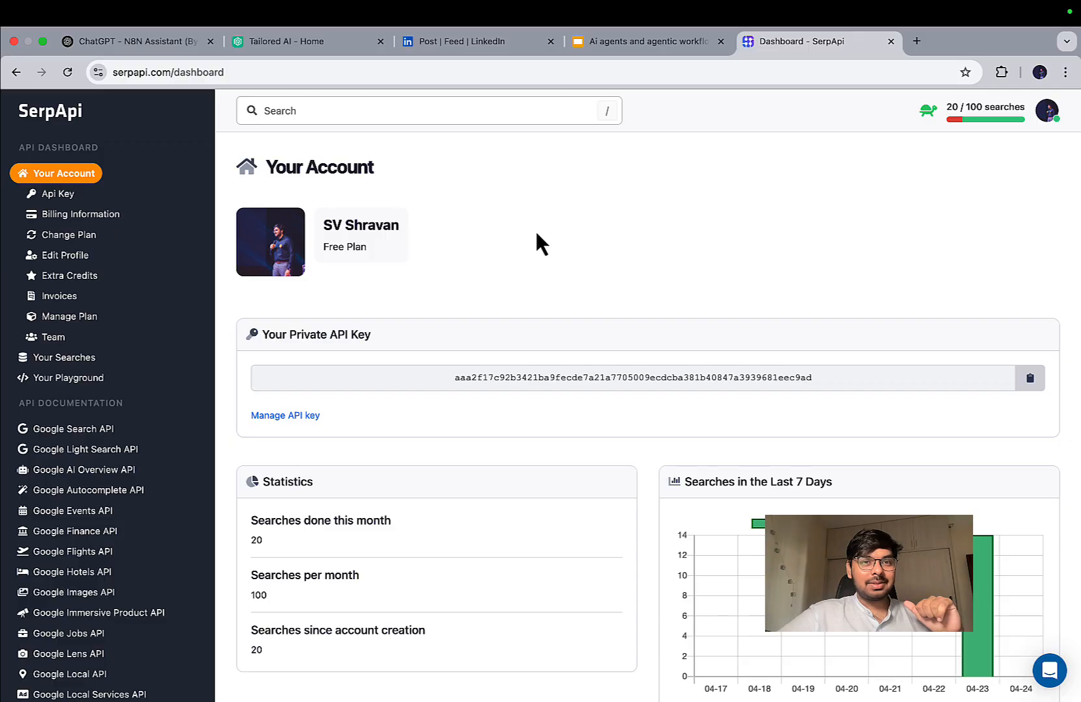
Switch to n8n and create a workflow in the Personal project named "bot brained leads demo"
key(ctrl+Left)
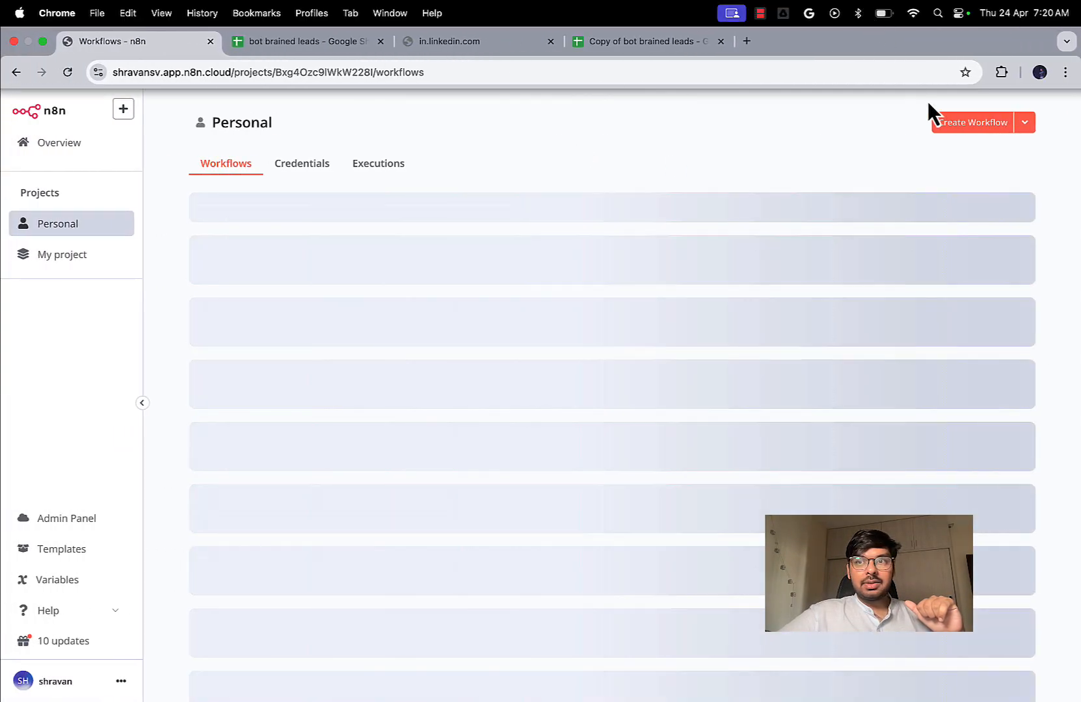
click(966, 128)
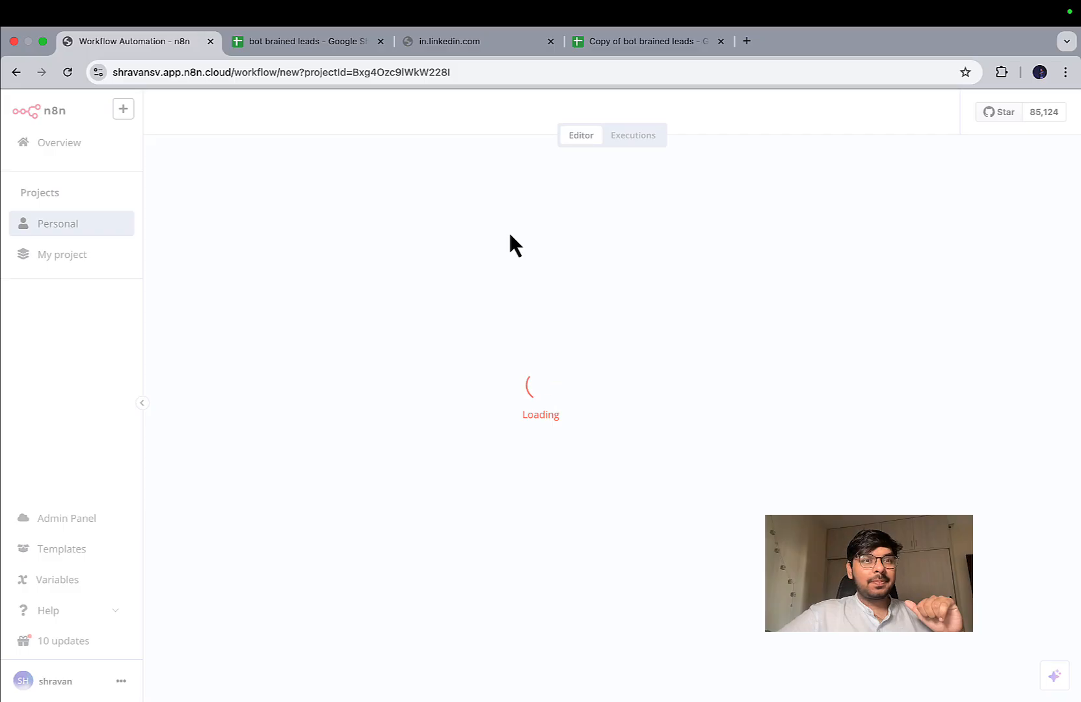
click(226, 112)
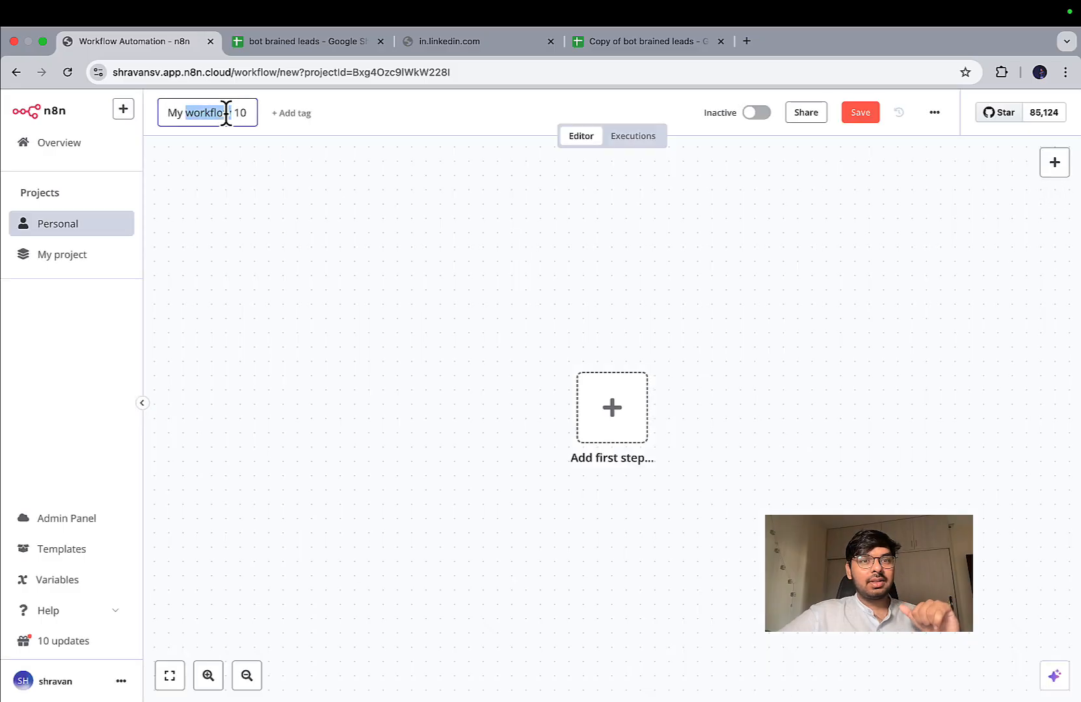
text(lead)
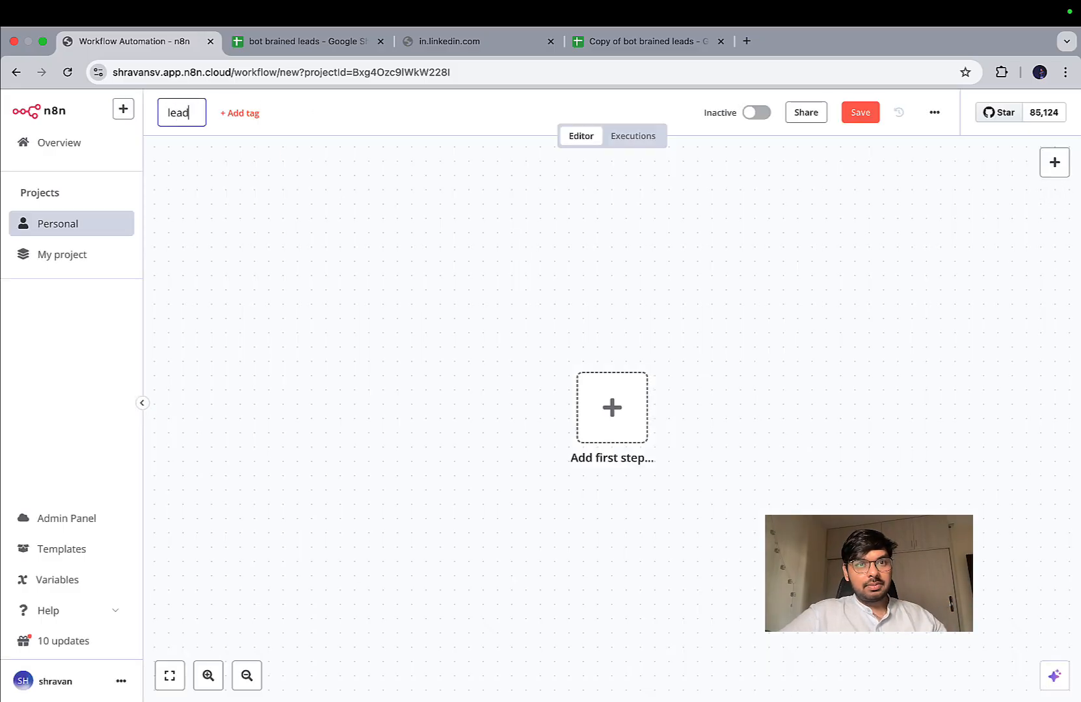
key(BackSpace)
key(BackSpace)
text(bot)
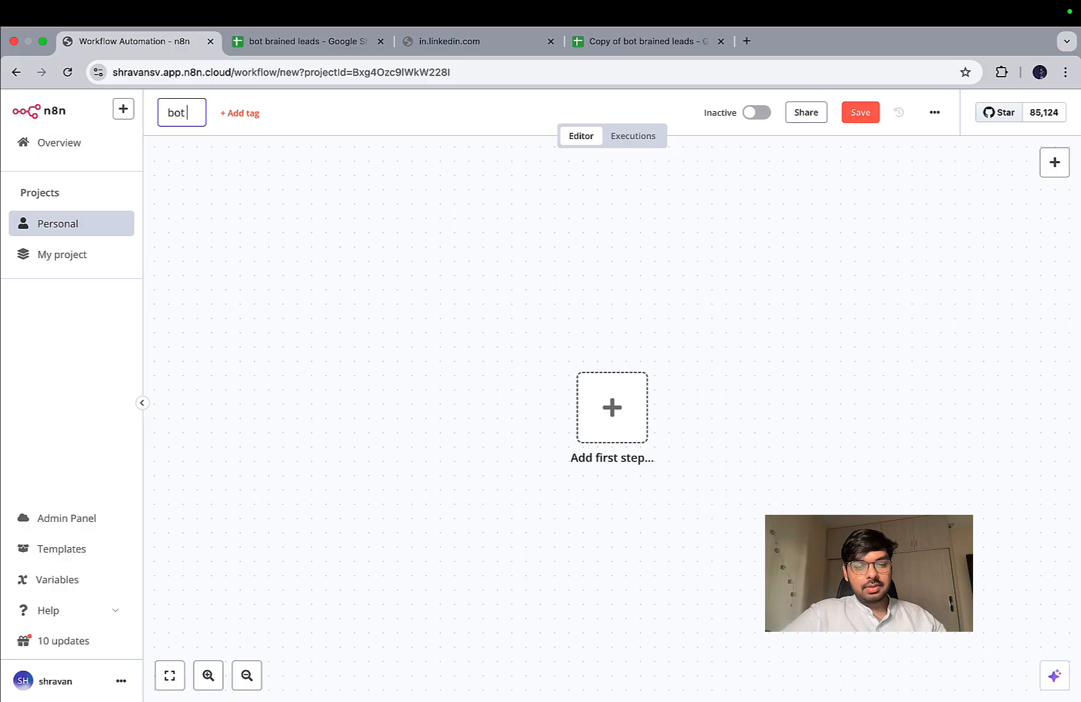
text( brained leads de)
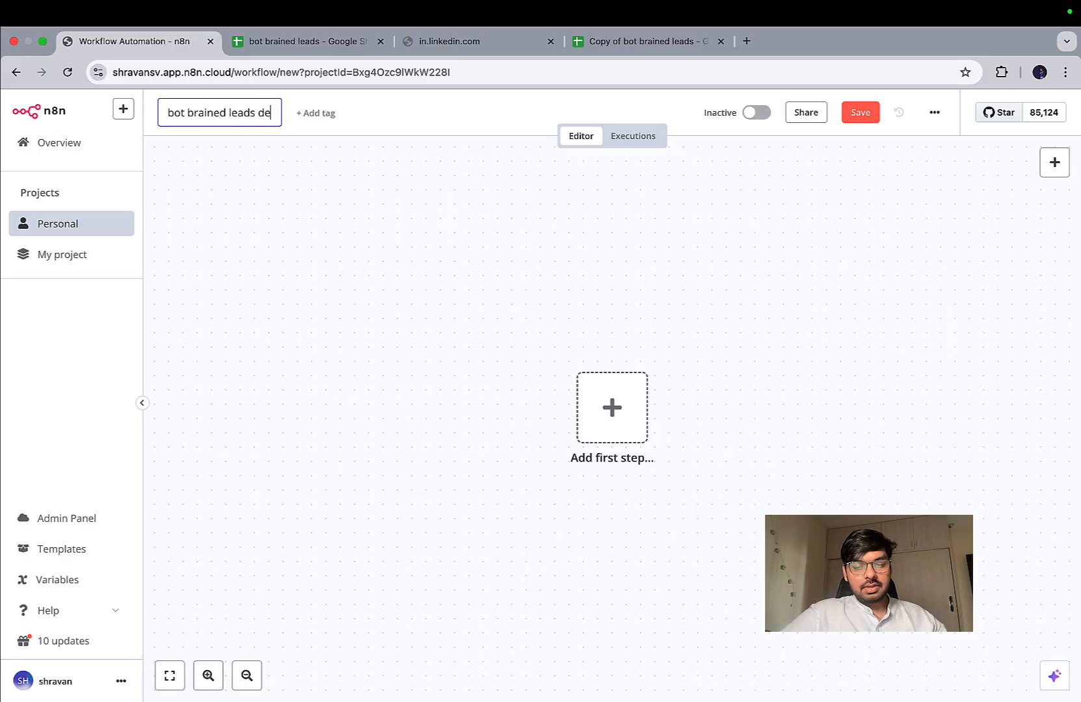
text(mo)
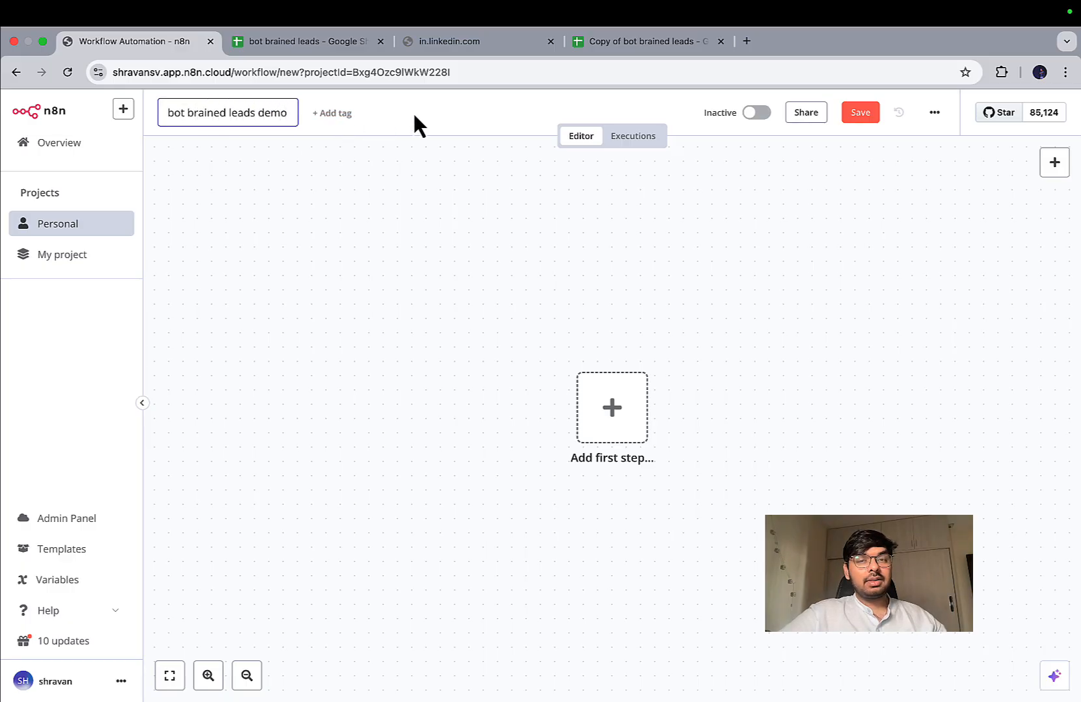
key(Return)
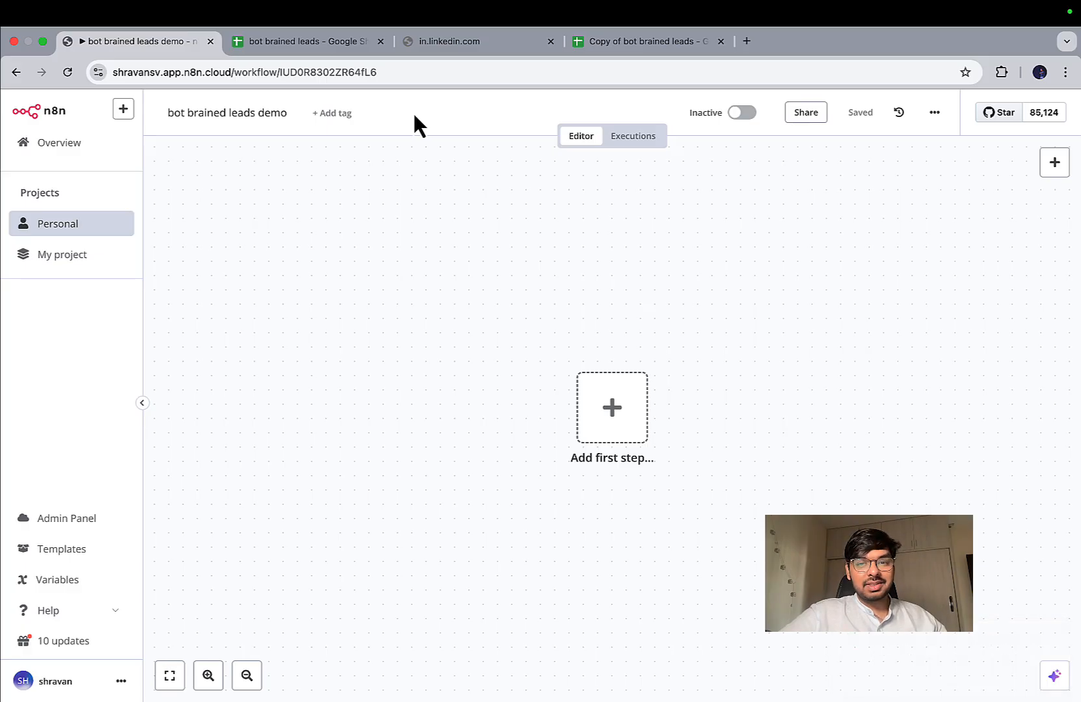
Add a manual trigger as the workflow's first step and open the node choices for what follows it
click(612, 434)
click(924, 281)
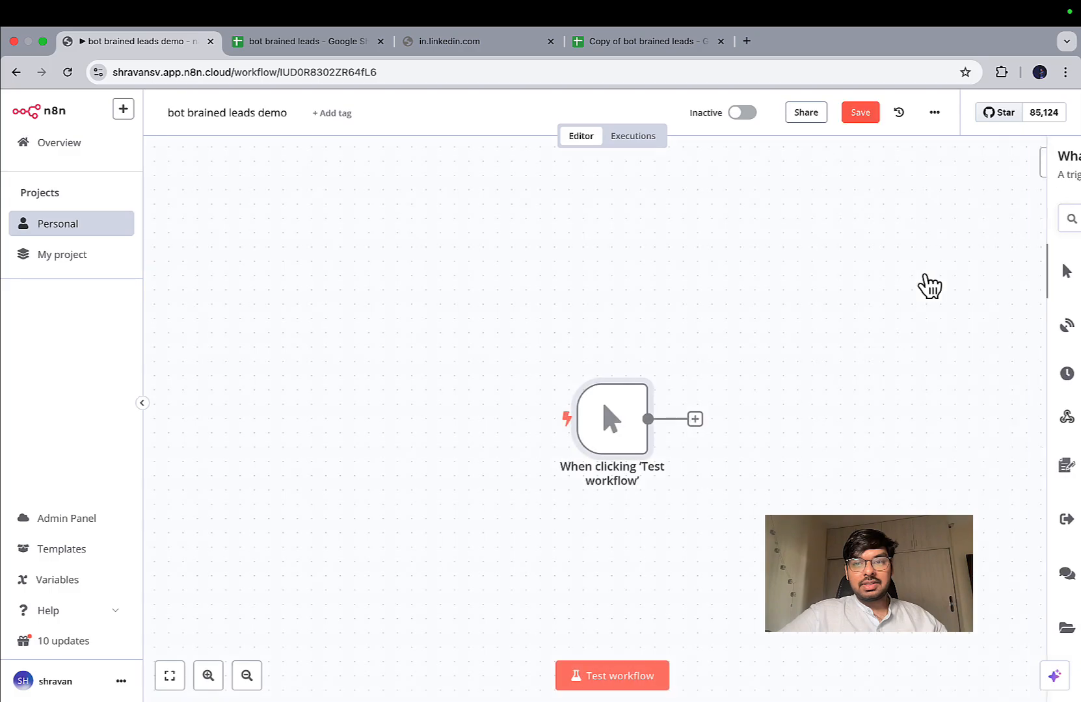
click(696, 419)
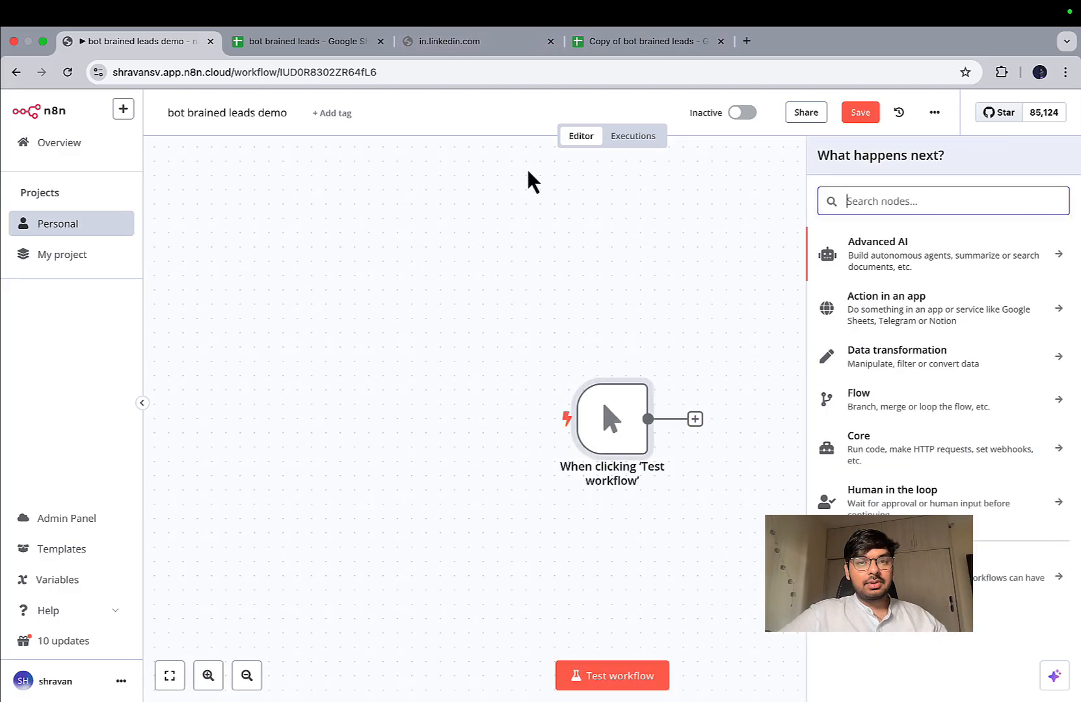
Switch to the N8N Assistant chat in ChatGPT, read the SerpAPI setup instructions and highlight "New Credential" in Step 2
key(ctrl+Left)
key(ctrl+Right)
key(ctrl+Right)
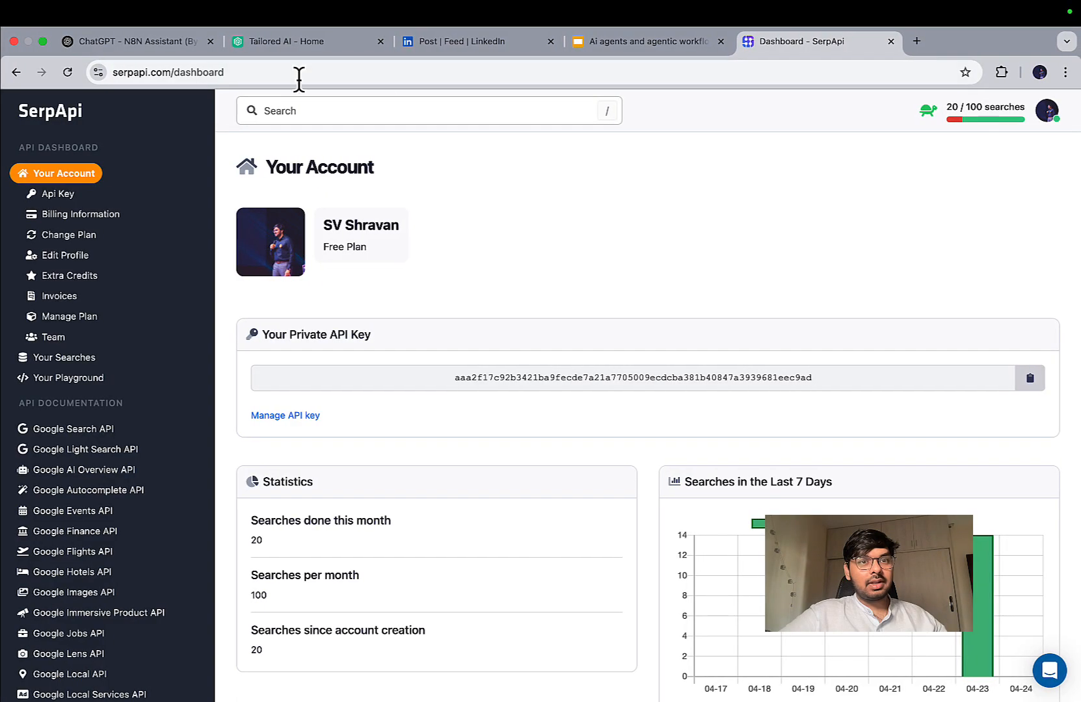
click(147, 41)
scroll(661, 382, down, 10)
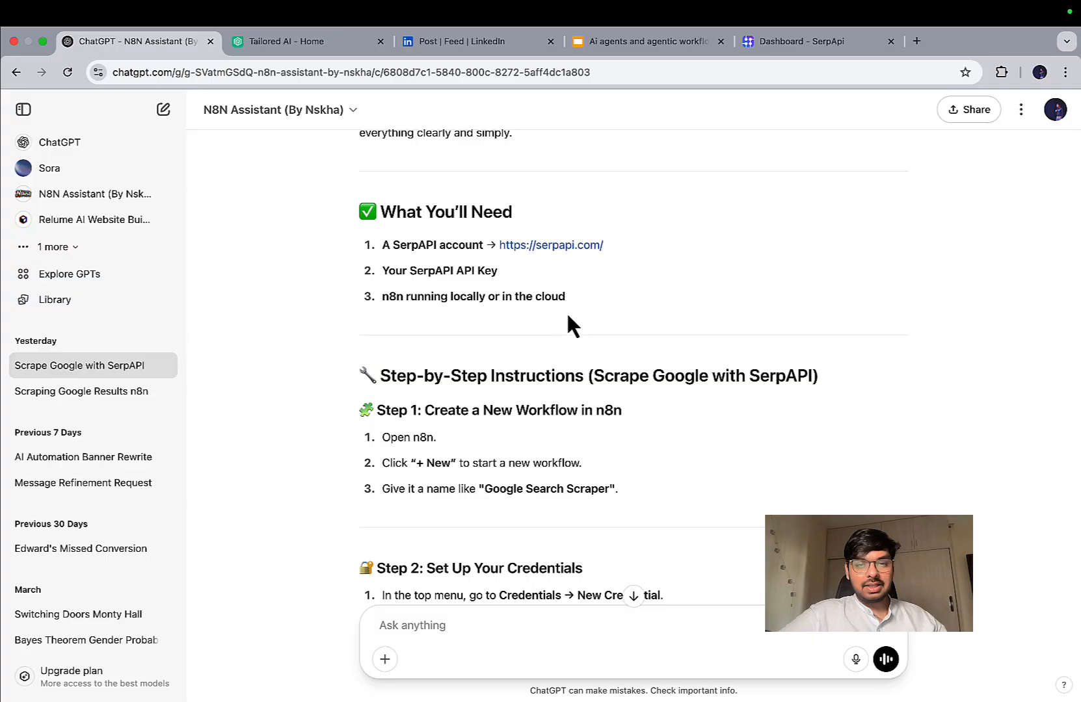
scroll(567, 323, down, 3)
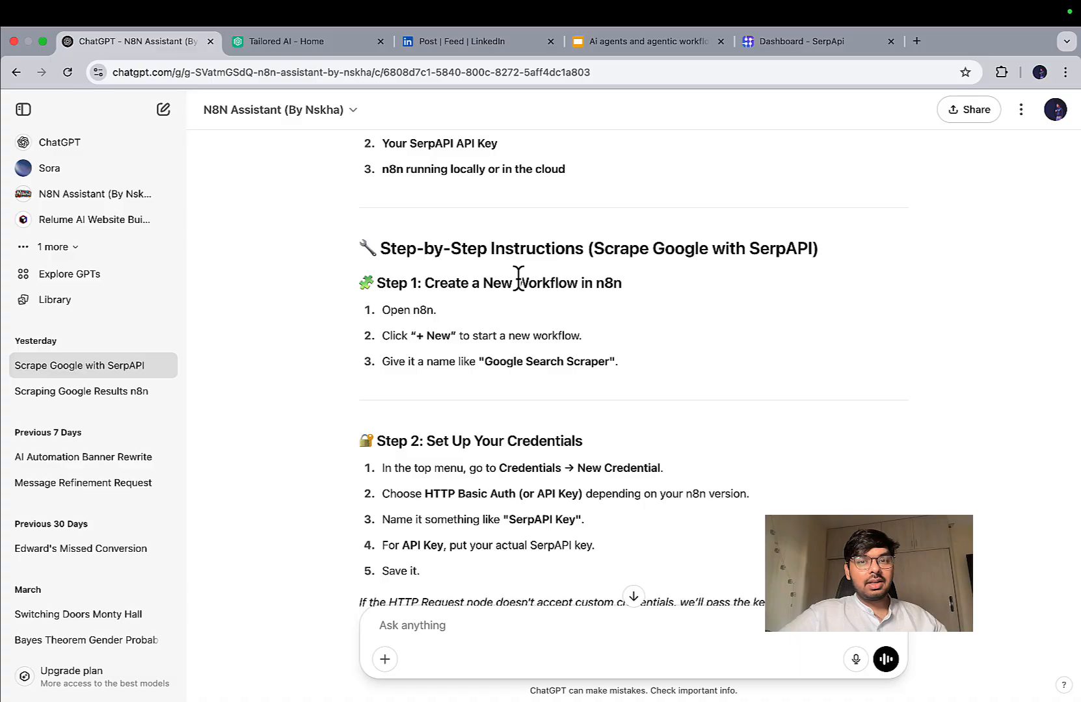
scroll(544, 421, down, 6)
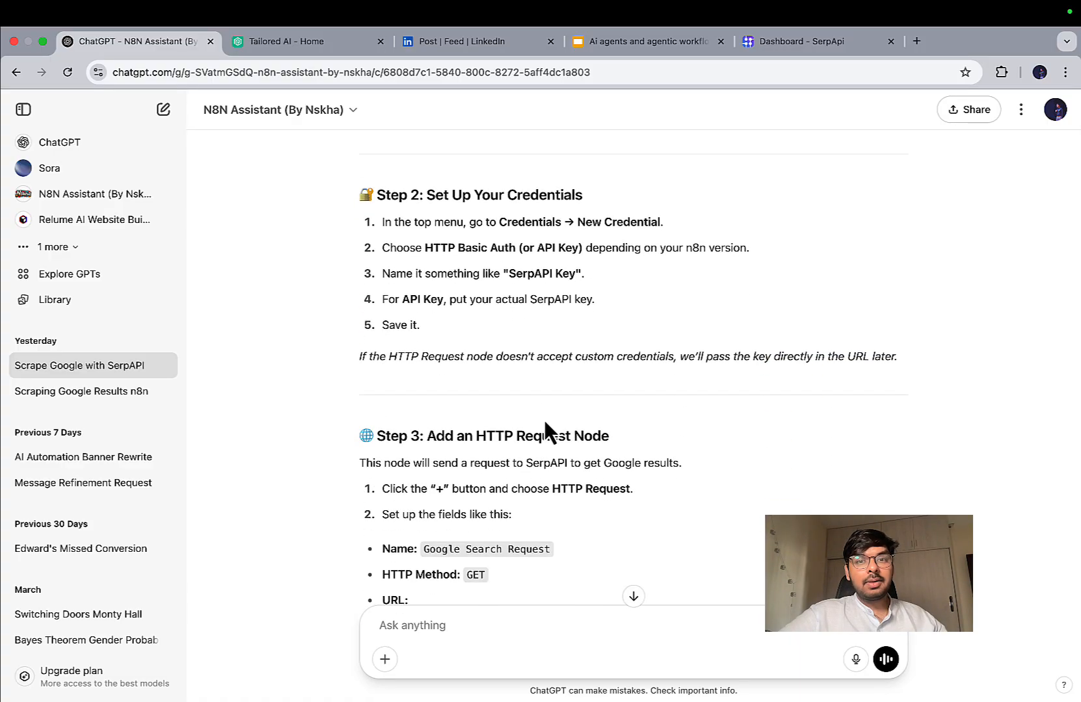
drag(577, 223, 667, 229)
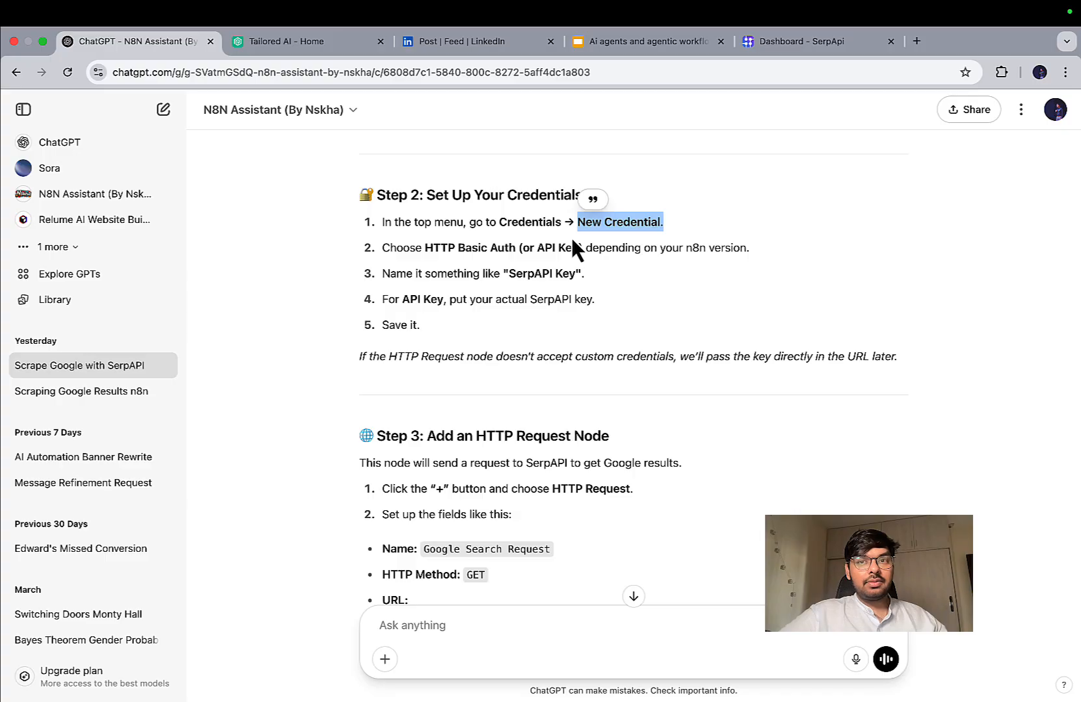
Return to n8n, save the bot brained leads demo workflow and open the Personal project's workflow list
key(ctrl+Up)
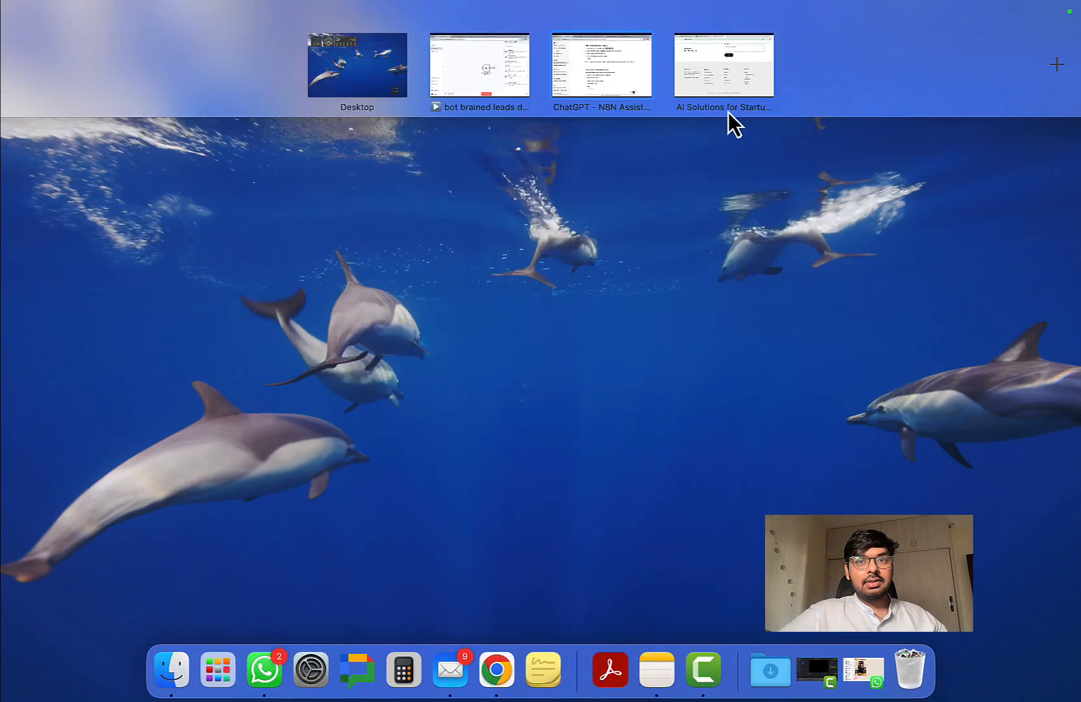
click(481, 75)
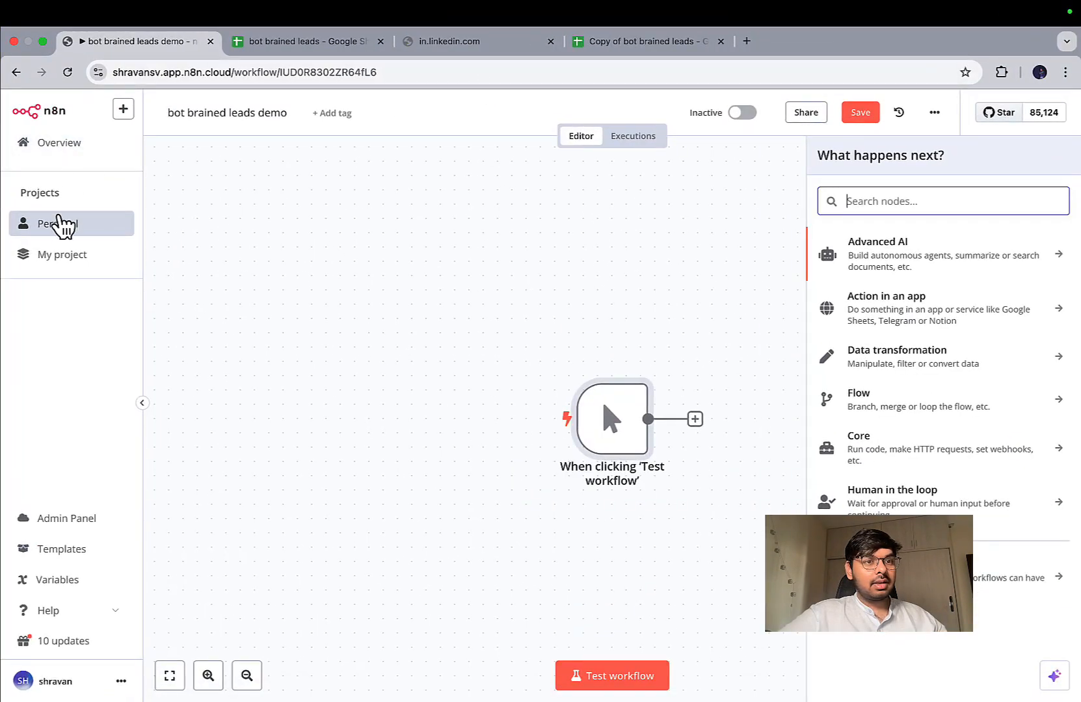
click(56, 225)
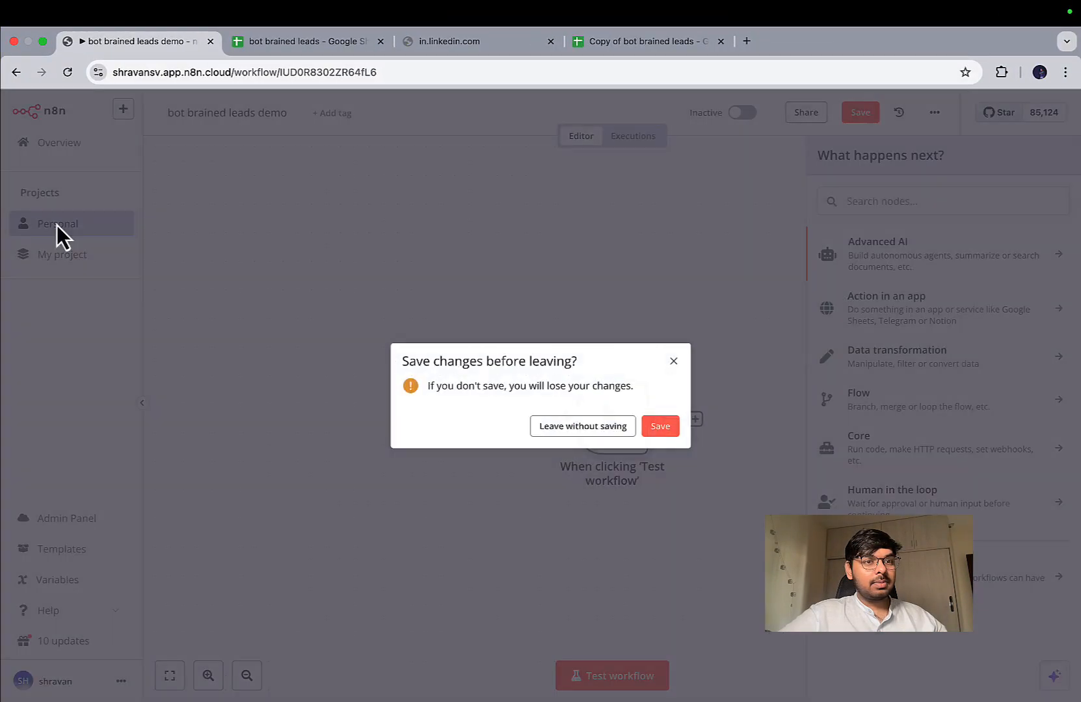
click(660, 427)
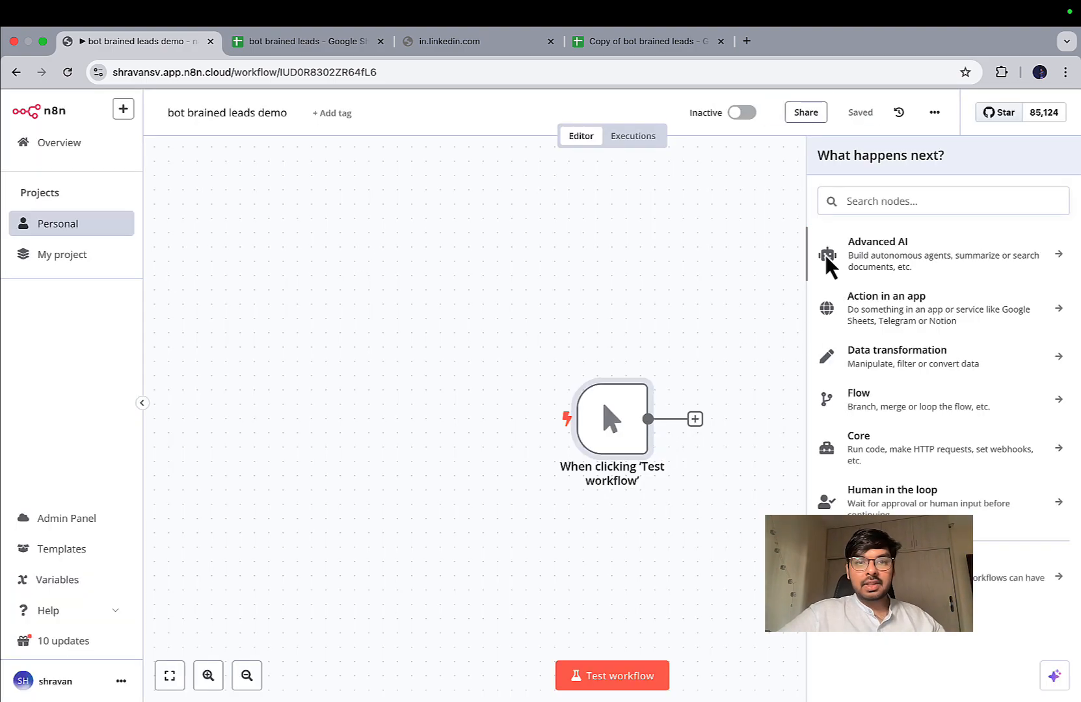
click(112, 232)
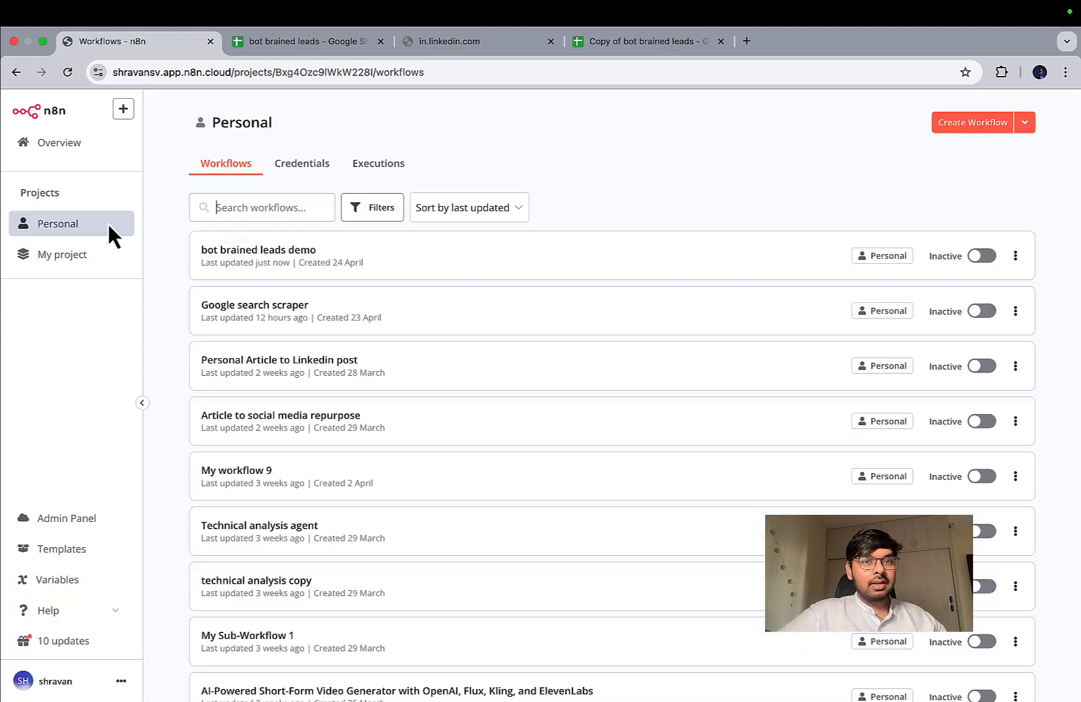
click(1024, 124)
click(981, 163)
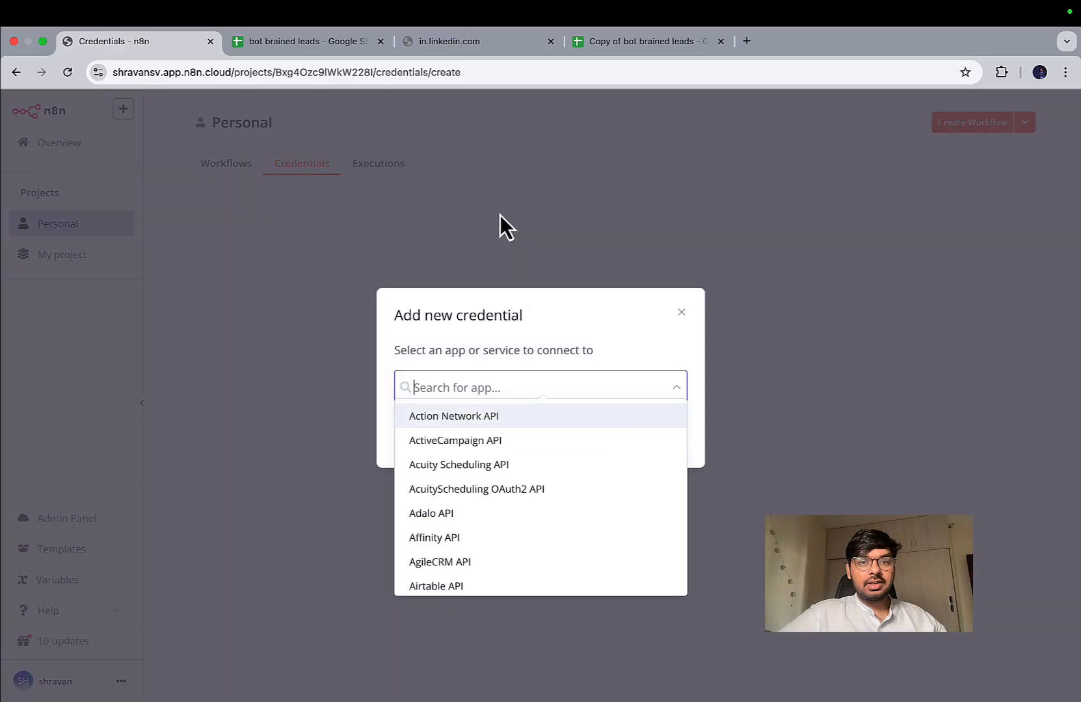
click(491, 390)
text(serp)
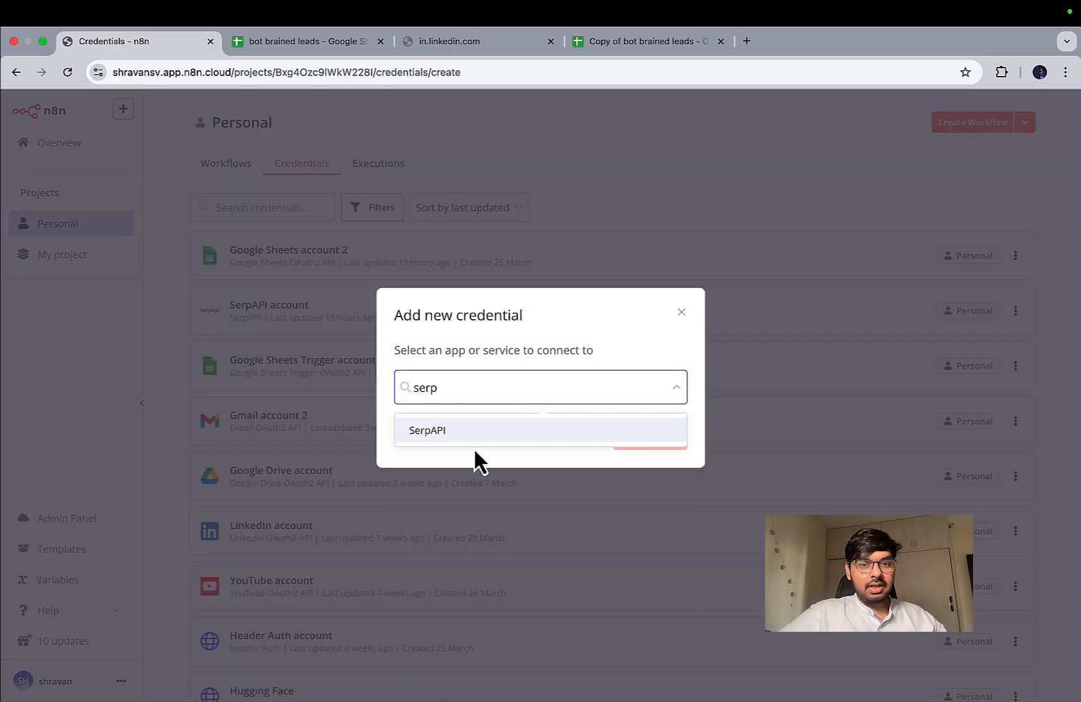
click(471, 432)
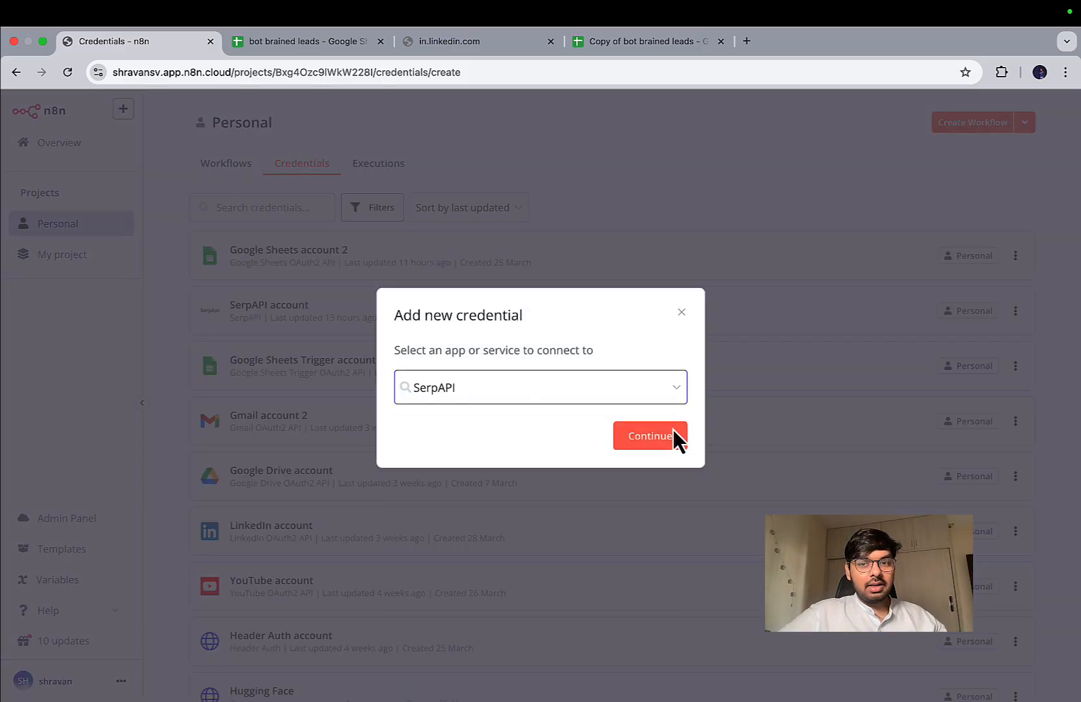
click(682, 313)
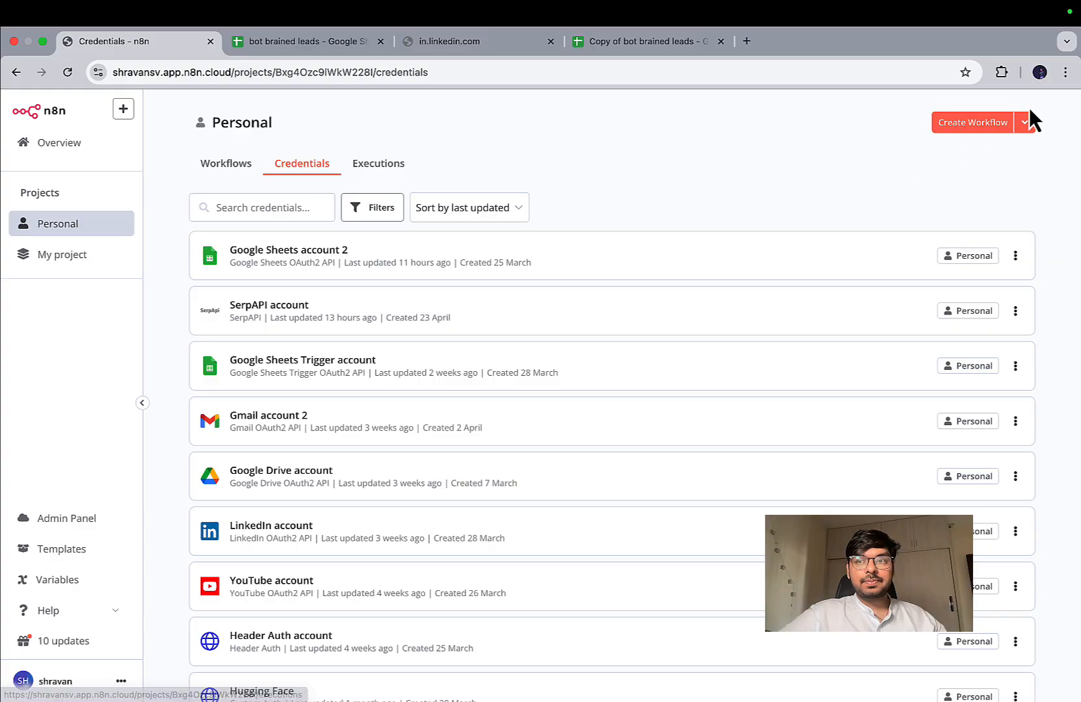
Open a new SerpAPI credential form in the Personal project and close it without entering a key
click(1025, 128)
click(983, 158)
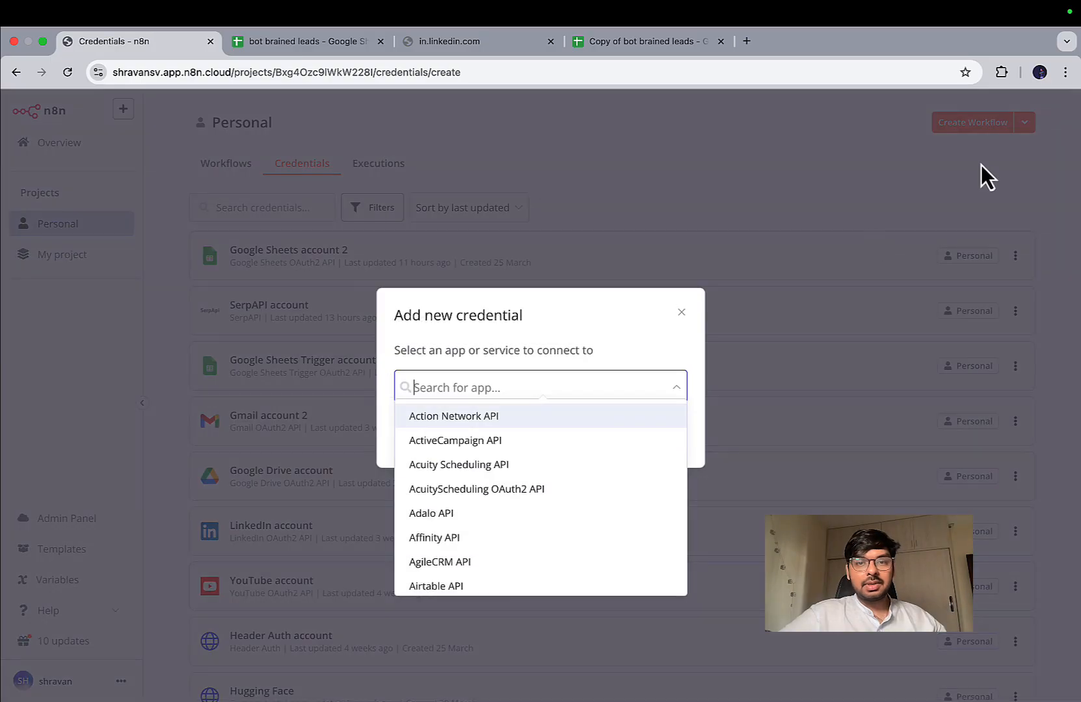
text(serp)
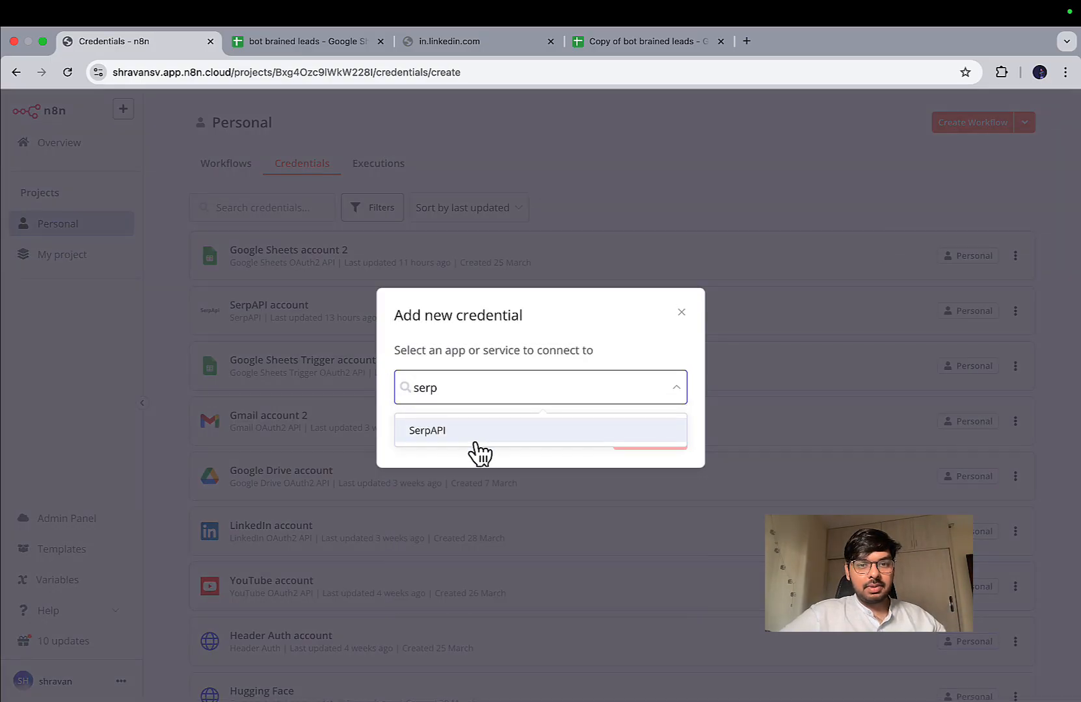
click(477, 431)
click(662, 436)
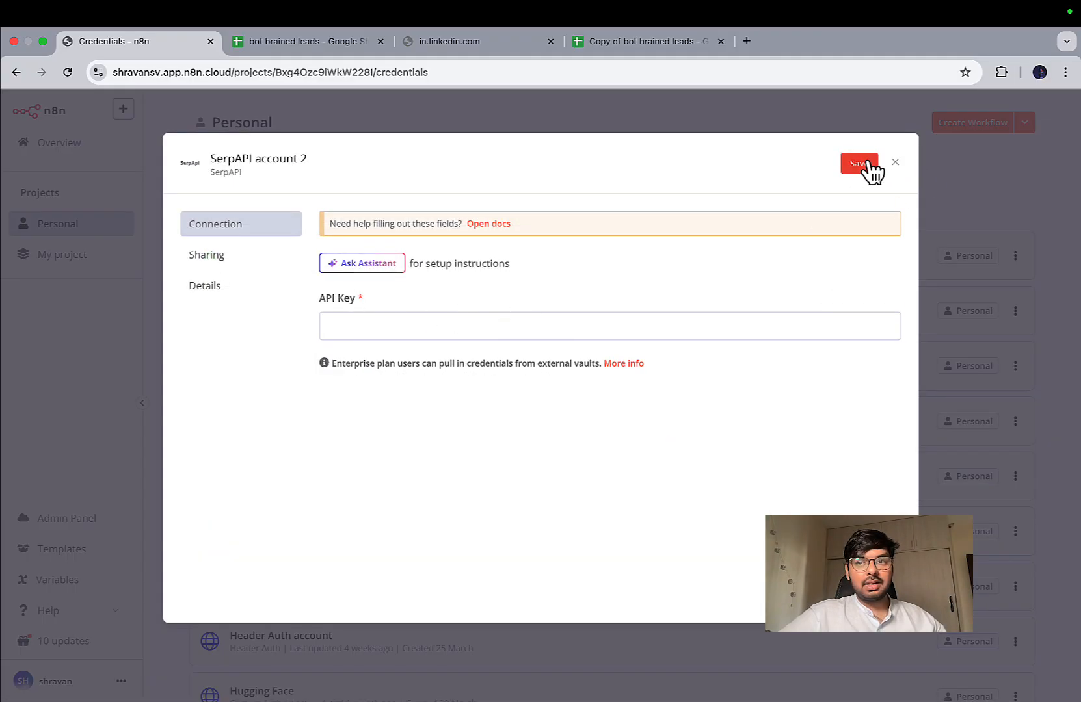
click(896, 164)
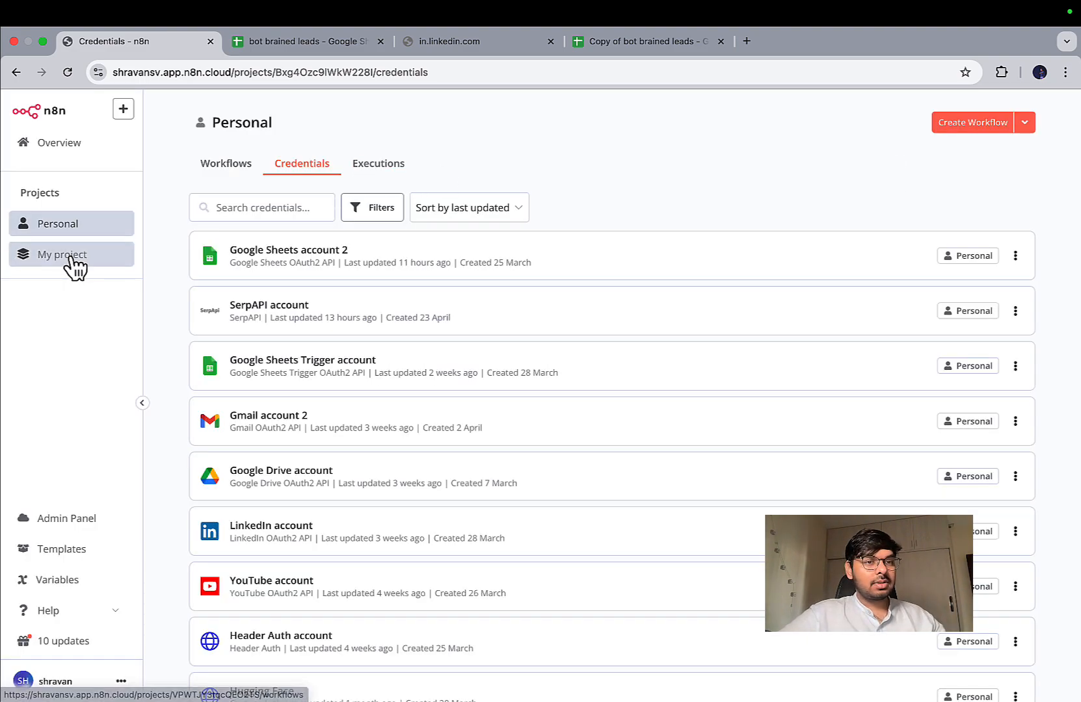
Reopen the bot brained leads demo workflow and return to the HTTP Request node instructions in the N8N Assistant chat
click(83, 225)
click(318, 255)
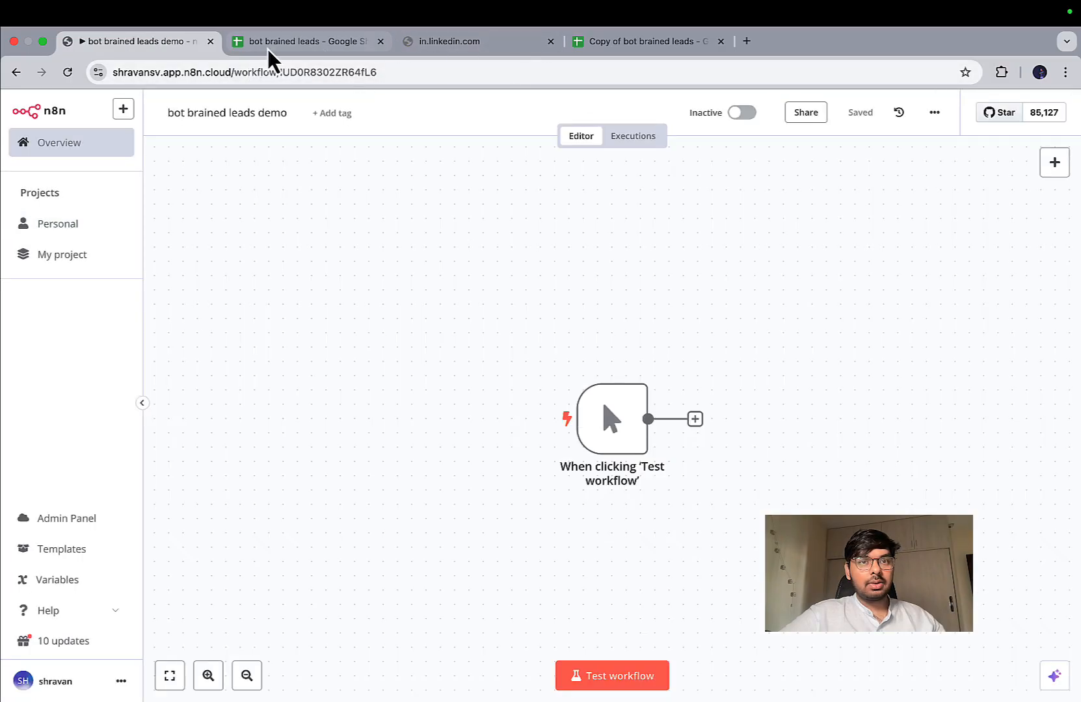
key(ctrl+Right)
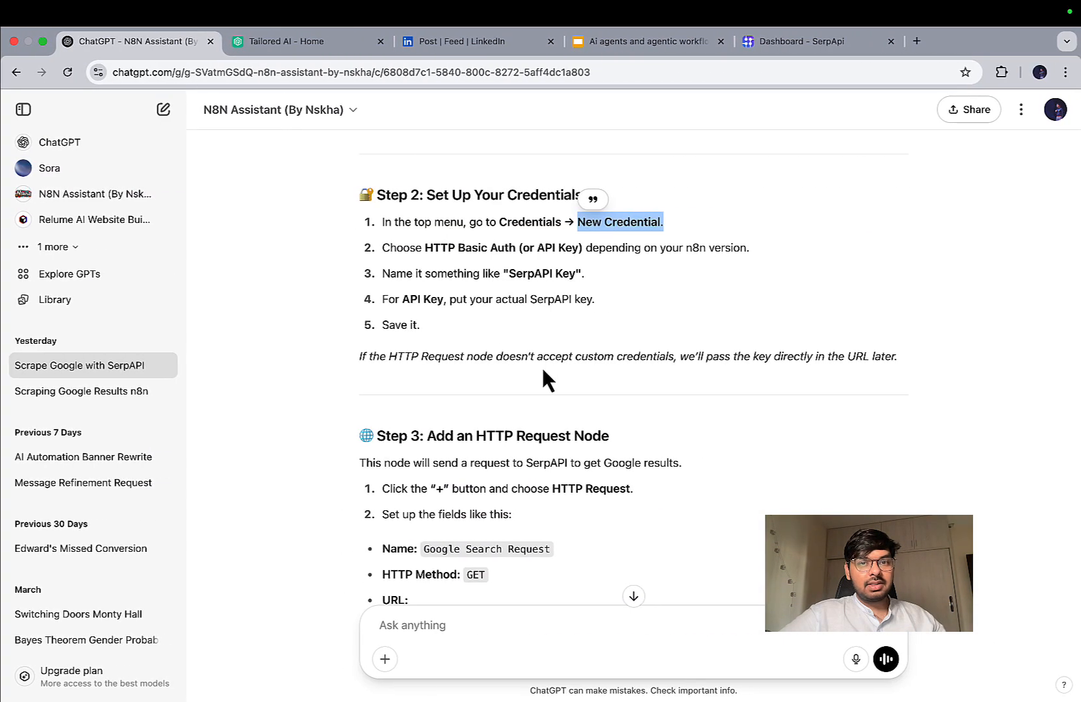
scroll(542, 368, down, 2)
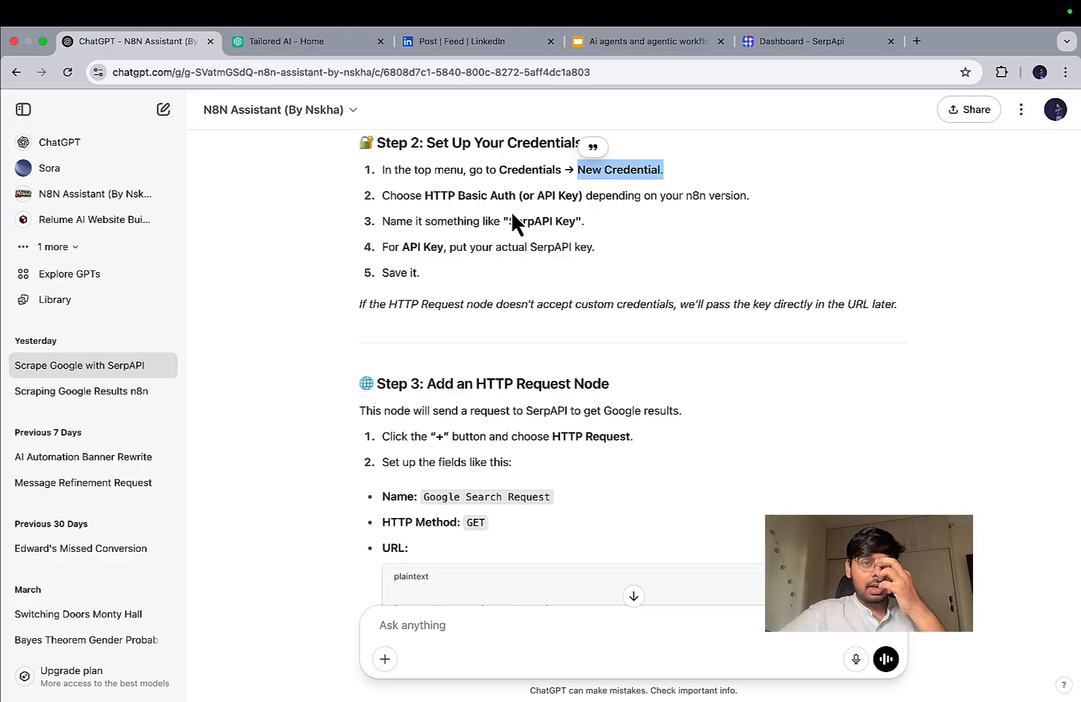
Read Step 3 on adding an HTTP Request node in the N8N Assistant chat, highlighting the SerpAPI URL
scroll(511, 210, down, 5)
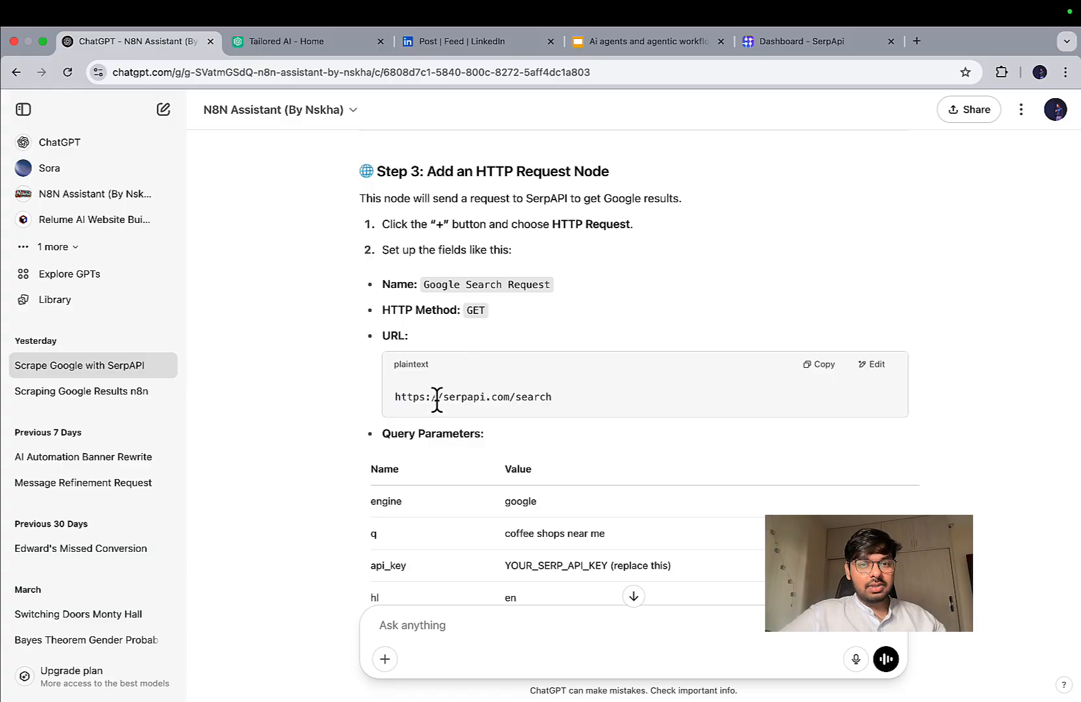
drag(397, 397, 529, 398)
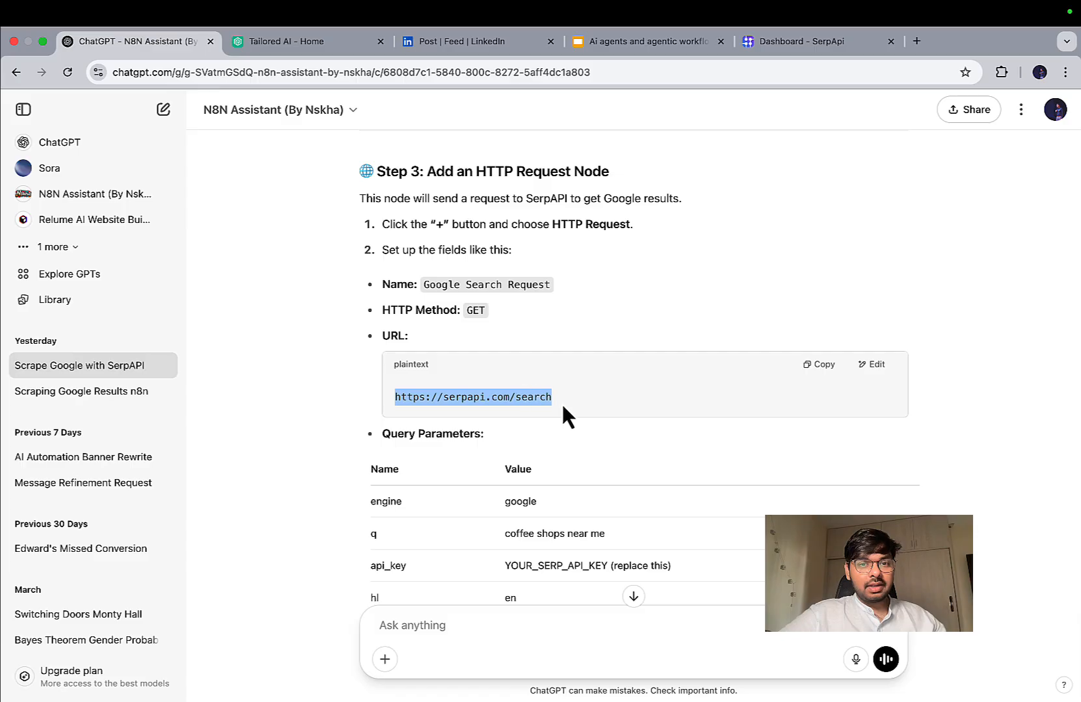
scroll(563, 409, down, 3)
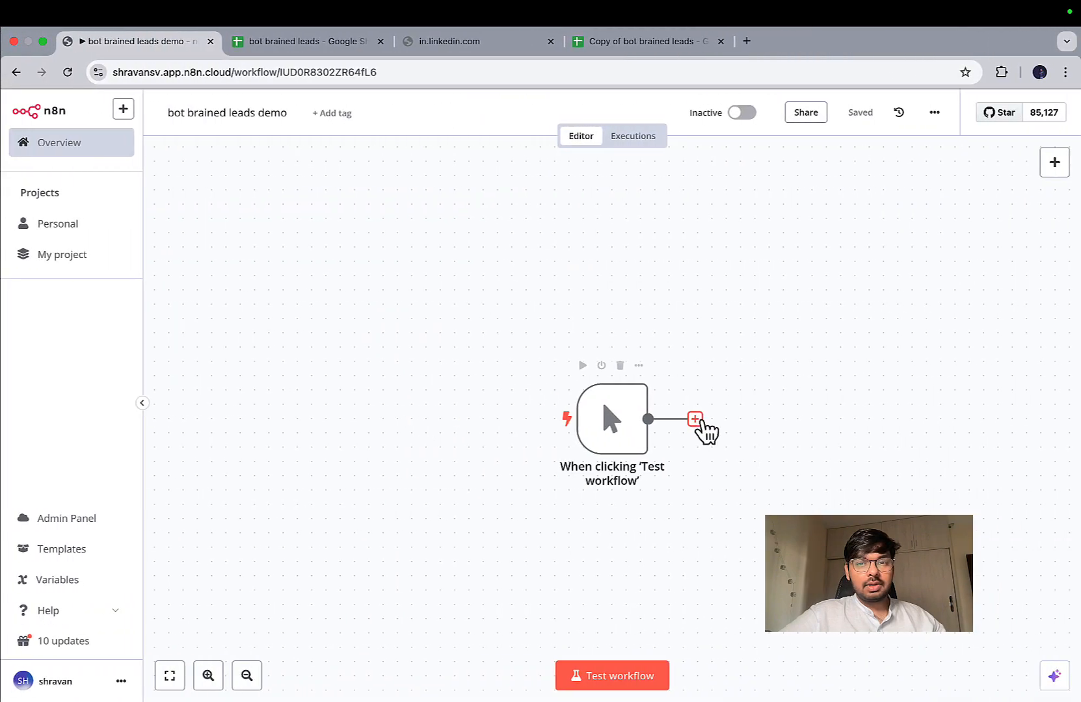
Switch to the n8n workflow and add an HTTP Request node after the manual trigger
click(695, 419)
text(http)
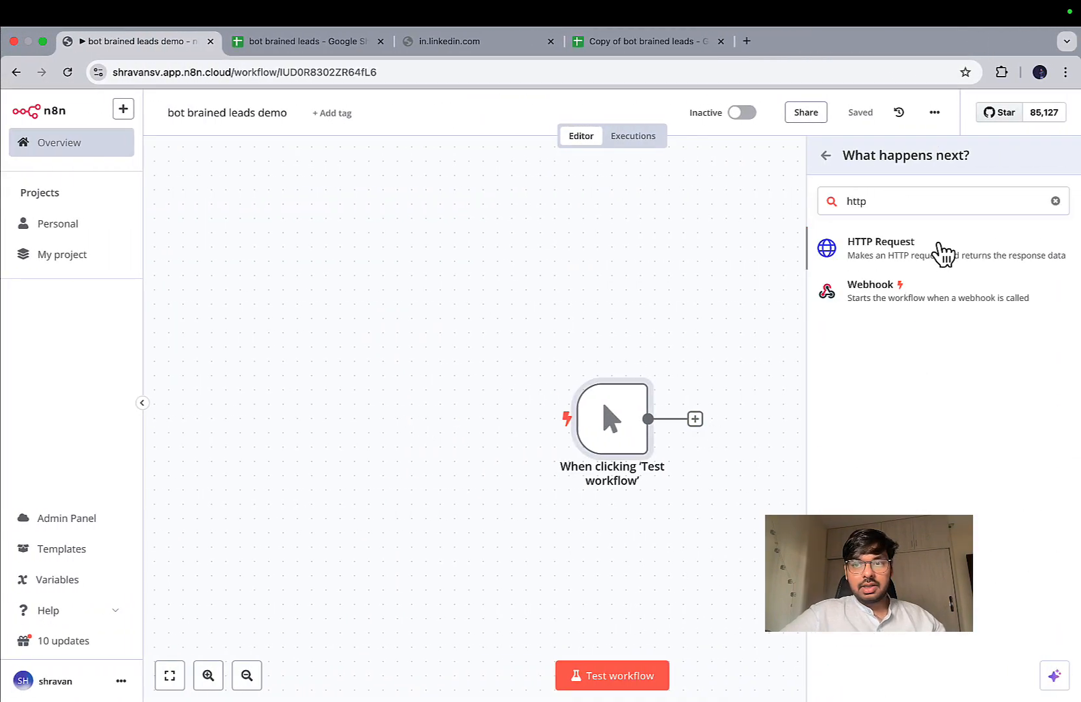
click(941, 247)
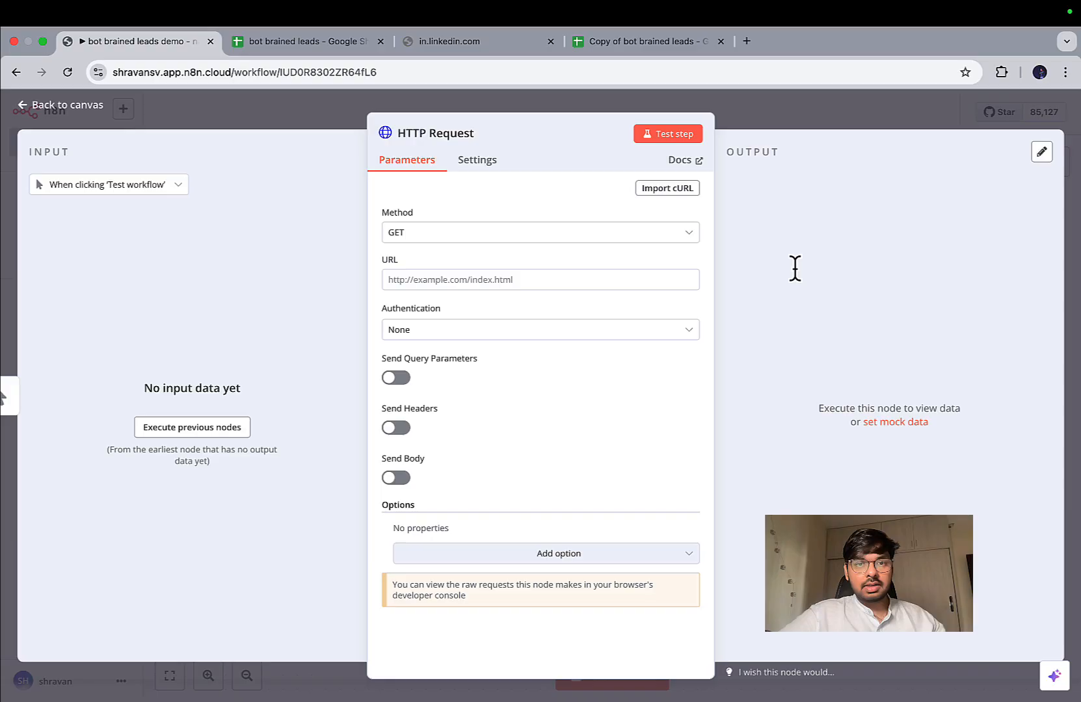
click(417, 283)
key(ctrl+Left)
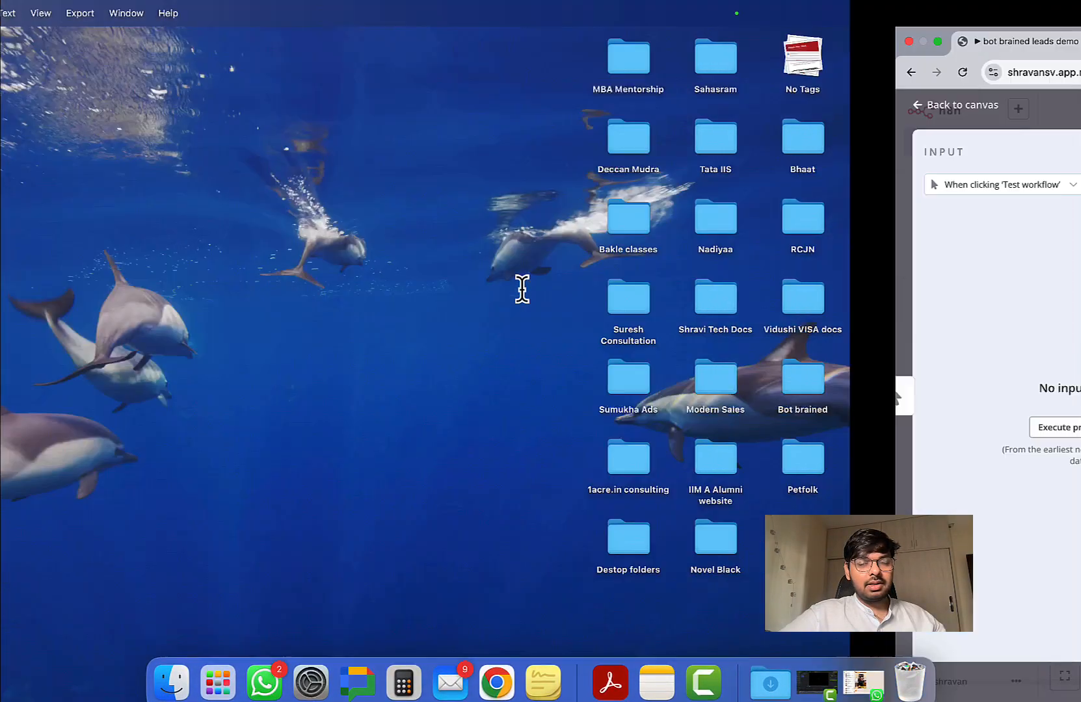
key(ctrl+Right)
key(ctrl+Right)
click(821, 170)
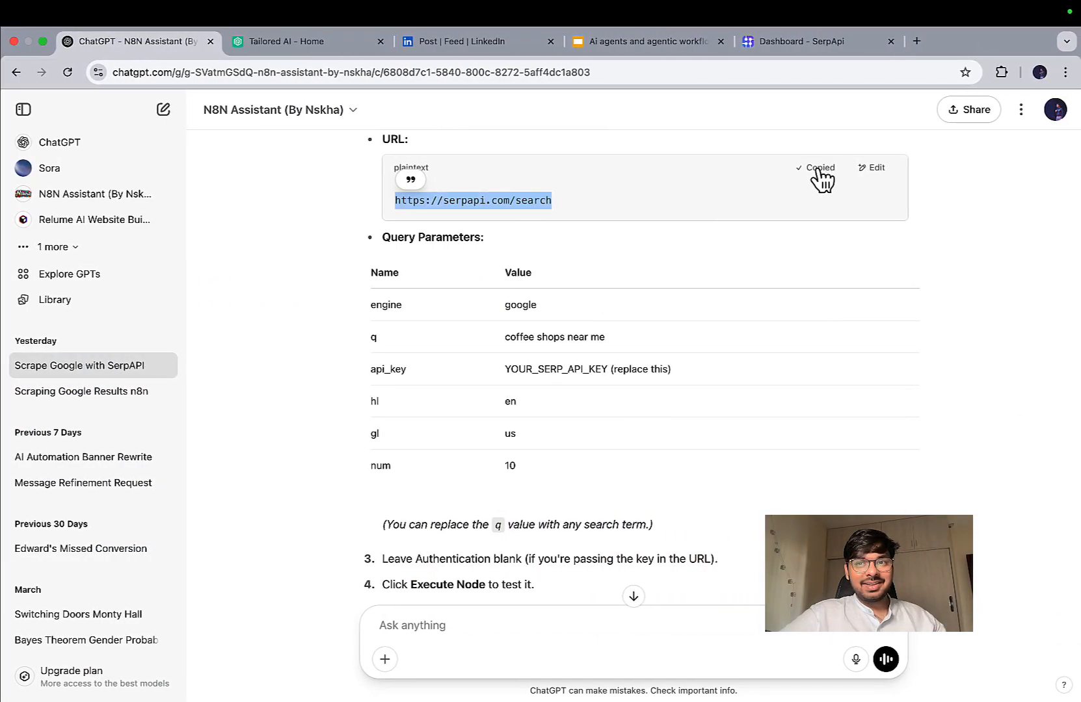
key(ctrl+Left)
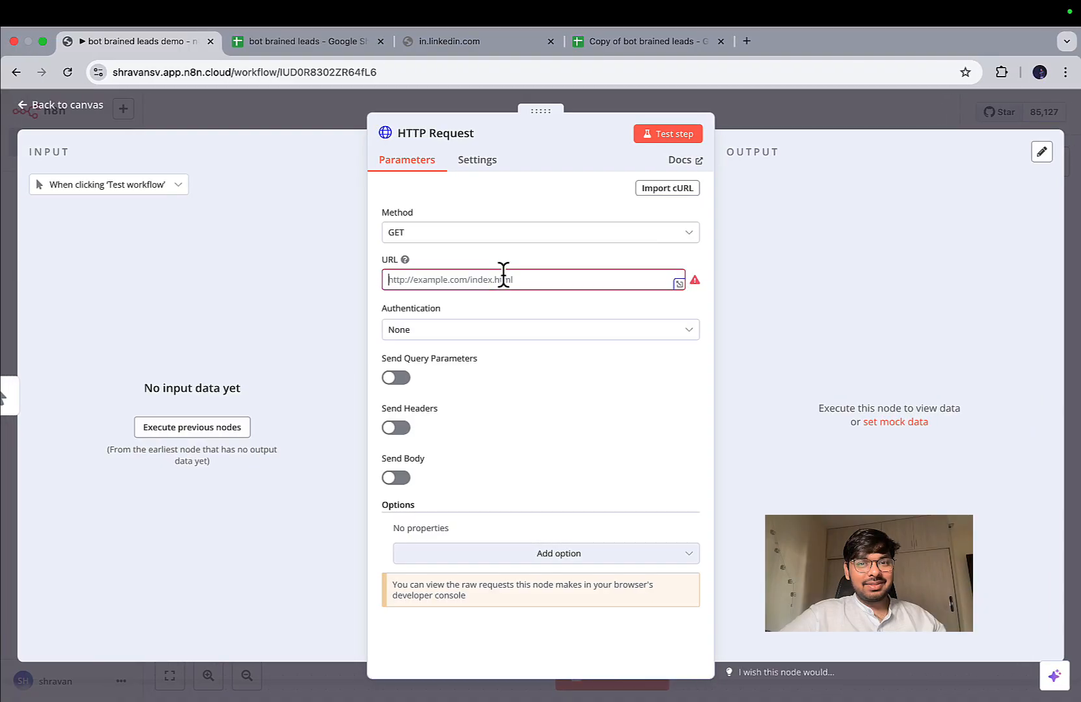
key(ctrl+v)
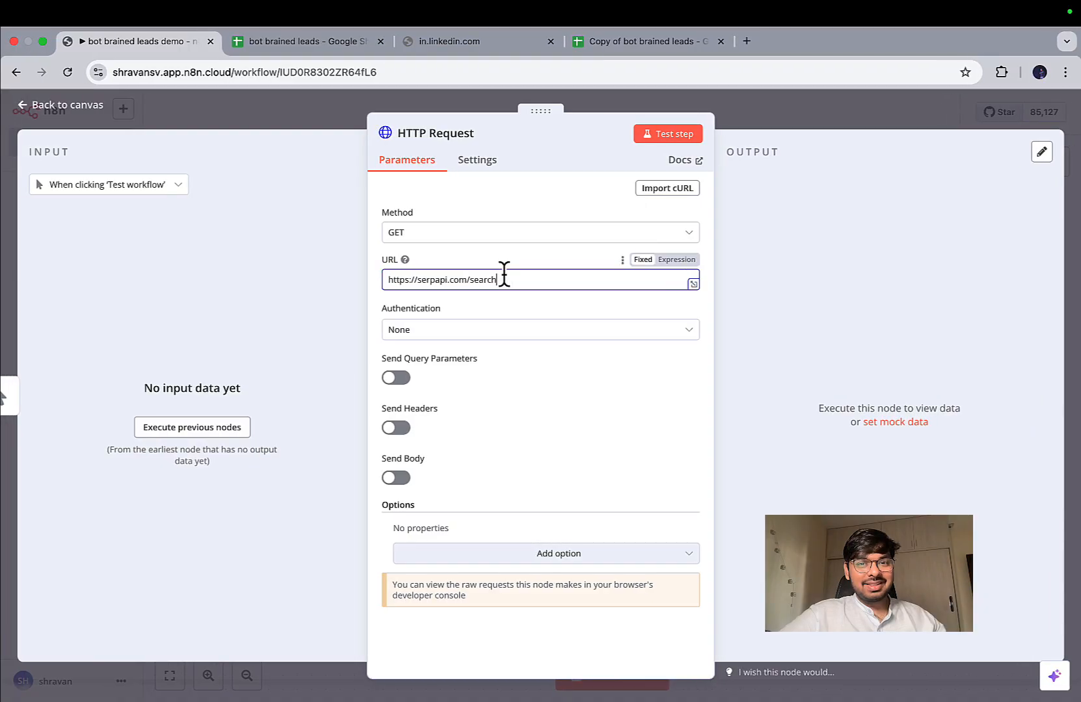
click(430, 244)
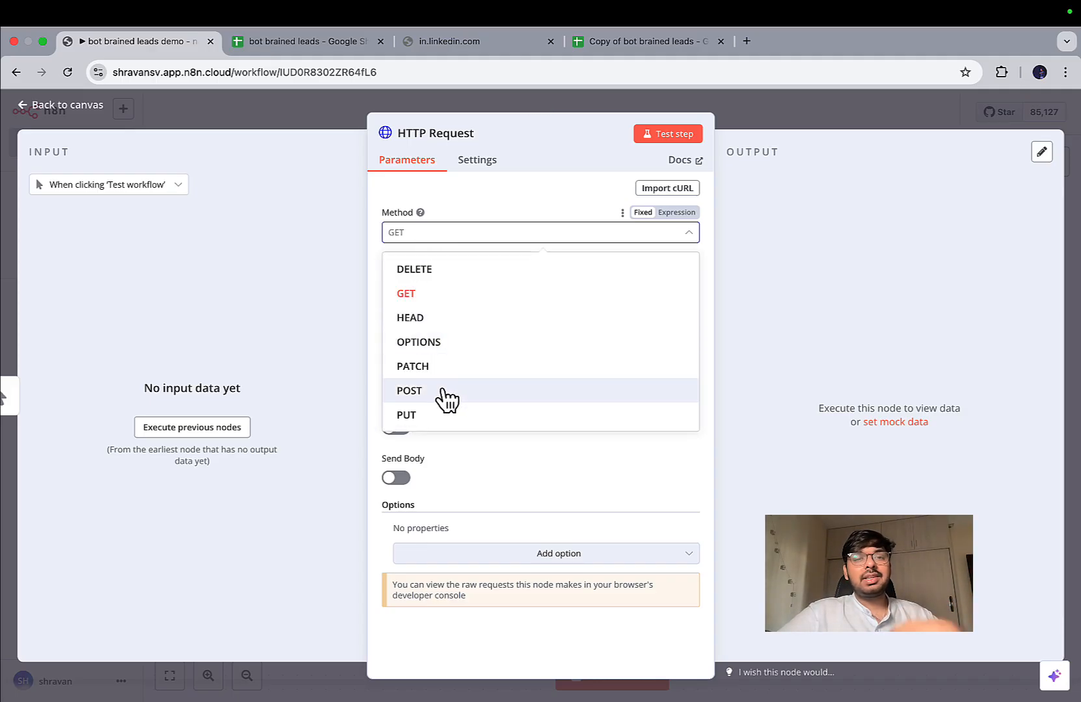
click(517, 207)
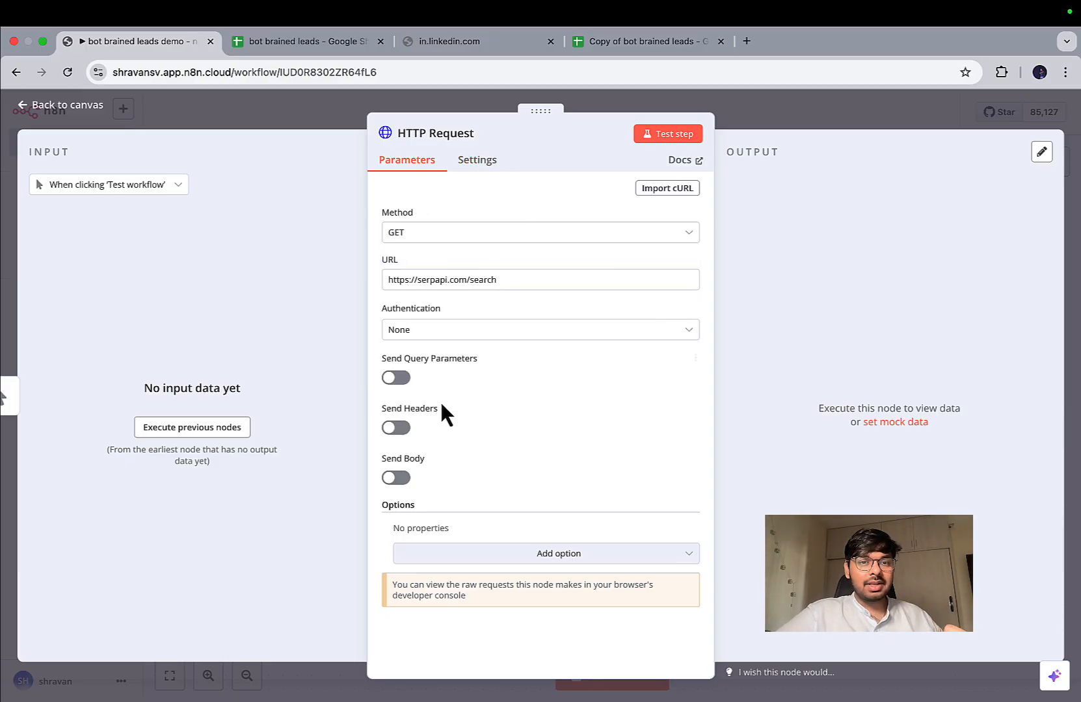
Enable sending query parameters in the HTTP Request node
click(398, 378)
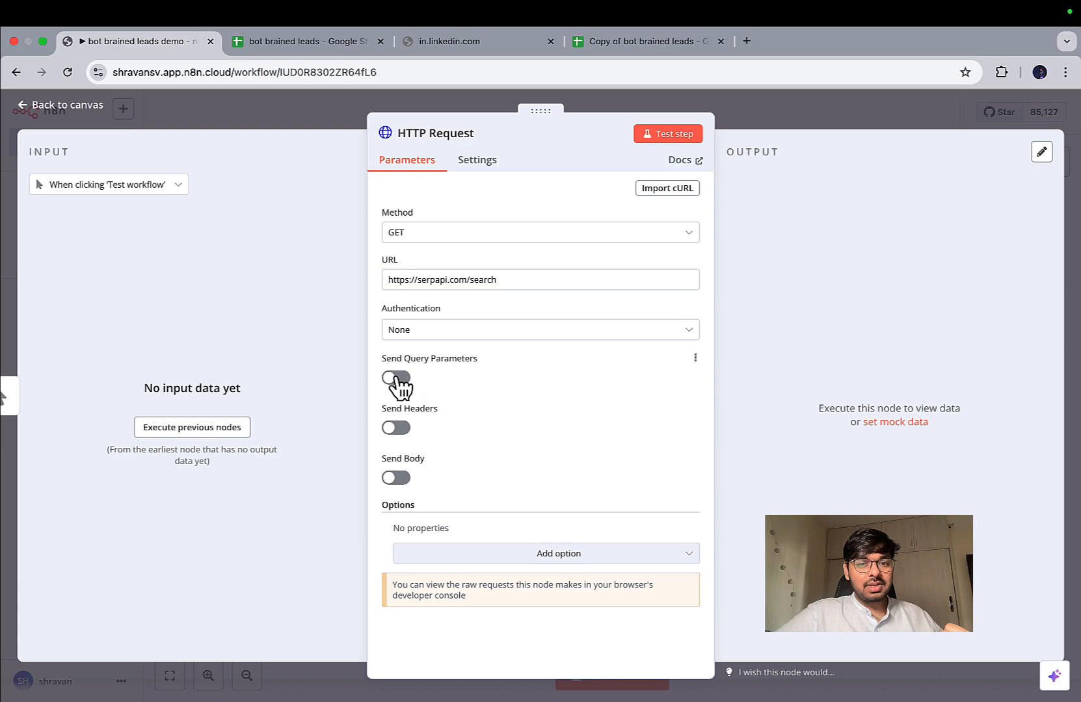
scroll(398, 384, down, 1)
scroll(398, 384, down, 1)
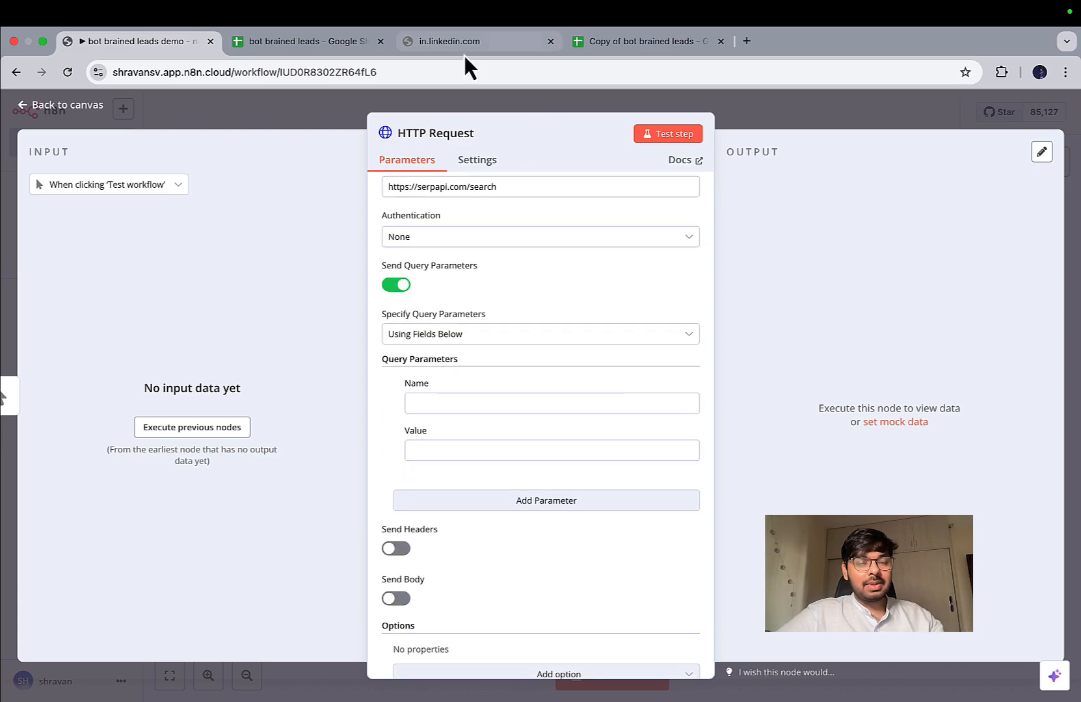
Return to the N8N Assistant chat and examine the query parameters table, highlighting the q value and the api_key name
click(641, 44)
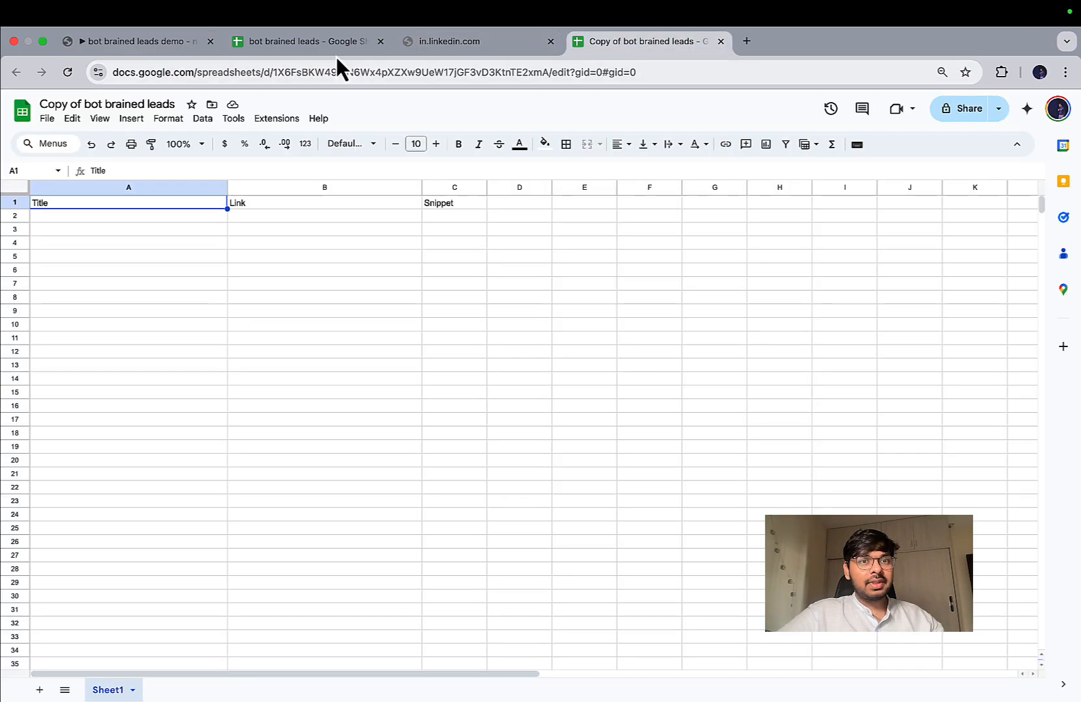
key(ctrl+Left)
key(ctrl+Right)
key(ctrl+Right)
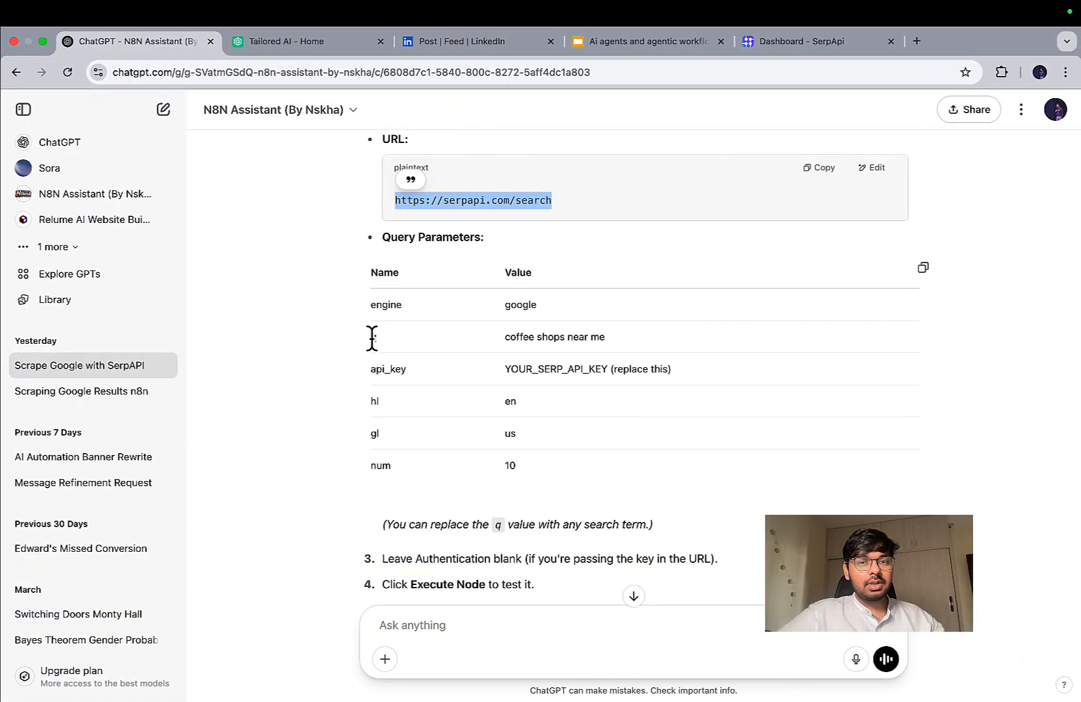
drag(506, 337, 619, 339)
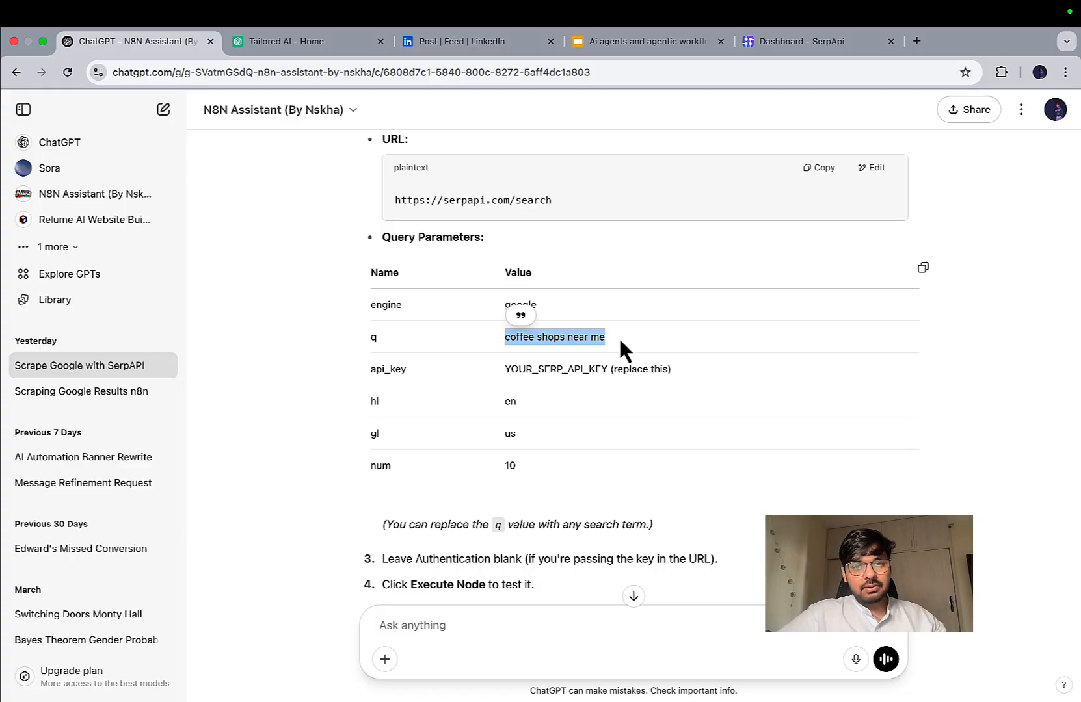
scroll(618, 336, down, 1)
drag(407, 322, 372, 322)
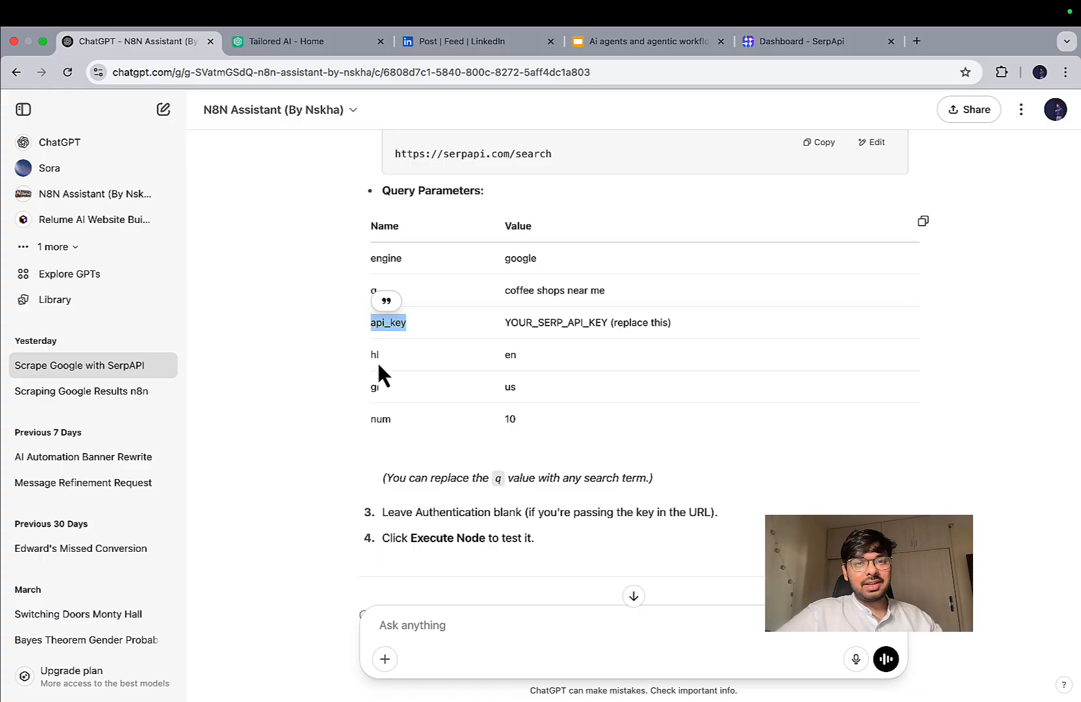
scroll(446, 460, down, 1)
scroll(446, 460, up, 3)
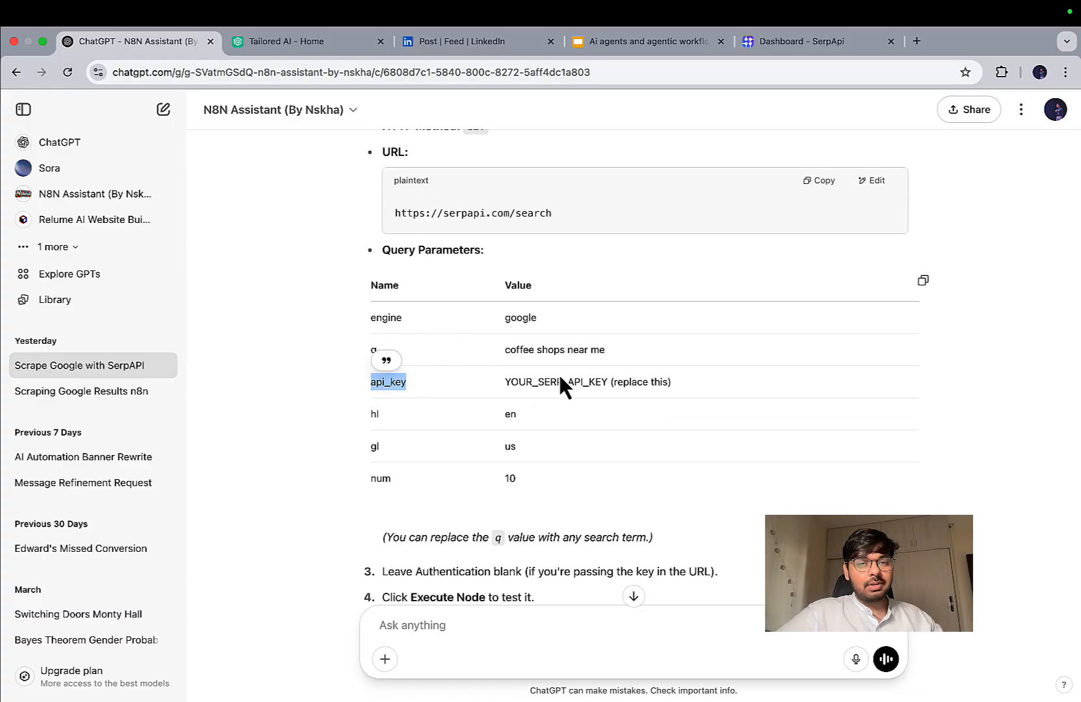
Switch back to the n8n HTTP Request node and fill in the first query parameter with name engine and value Google
key(ctrl+Left)
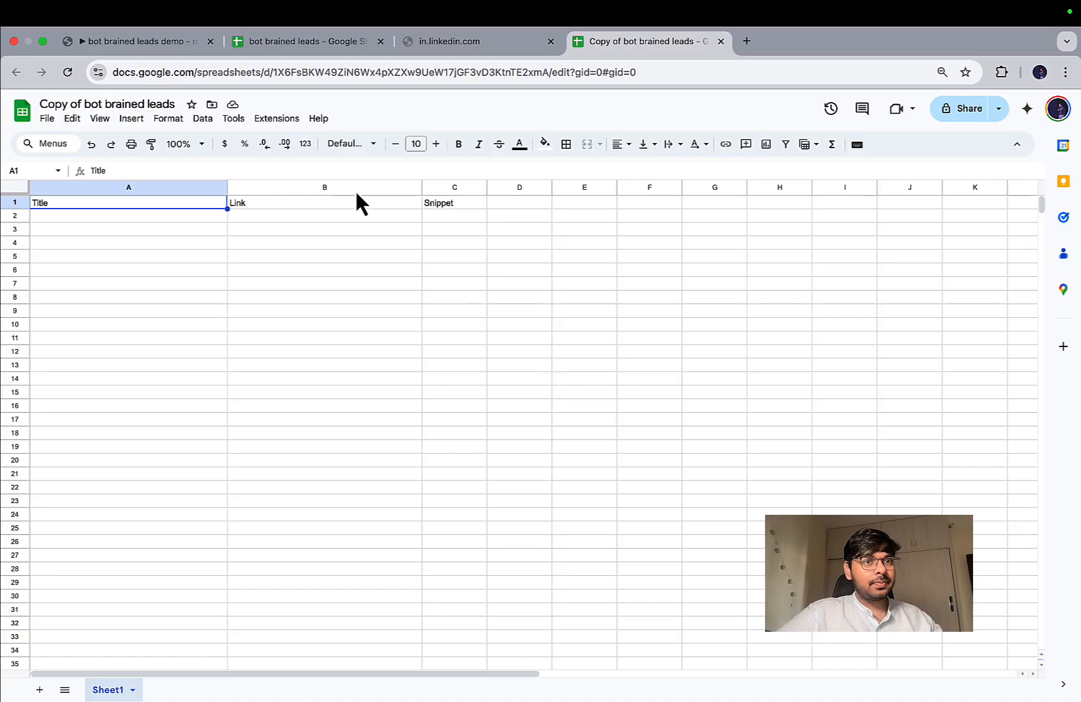
click(159, 41)
click(454, 402)
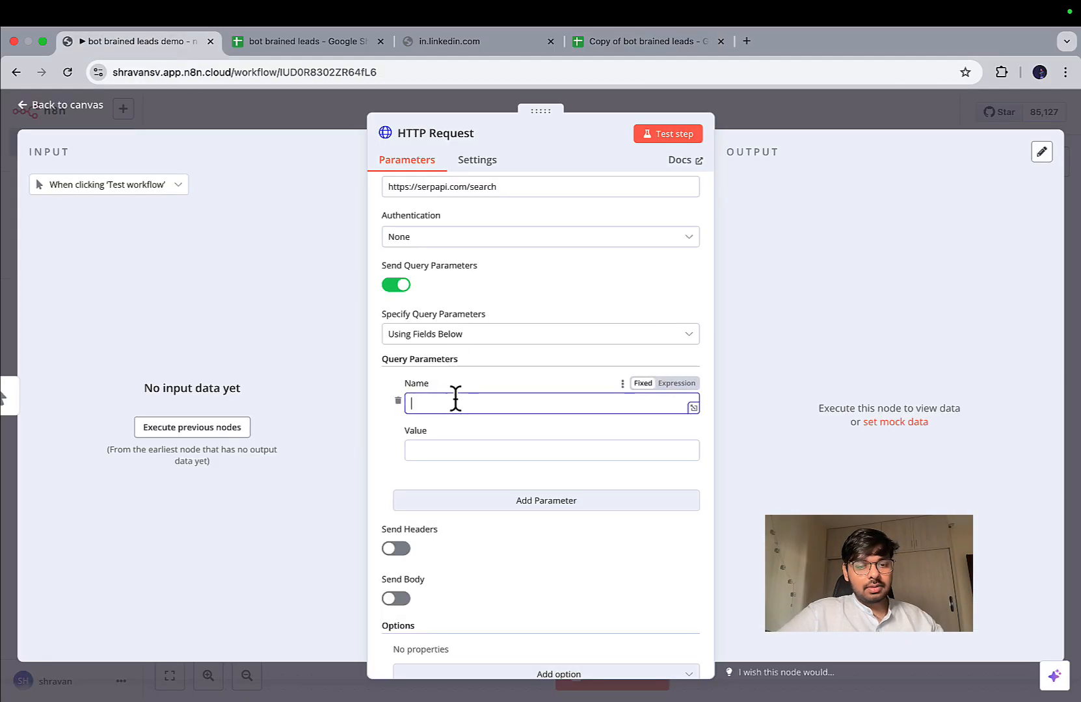
text(Engine)
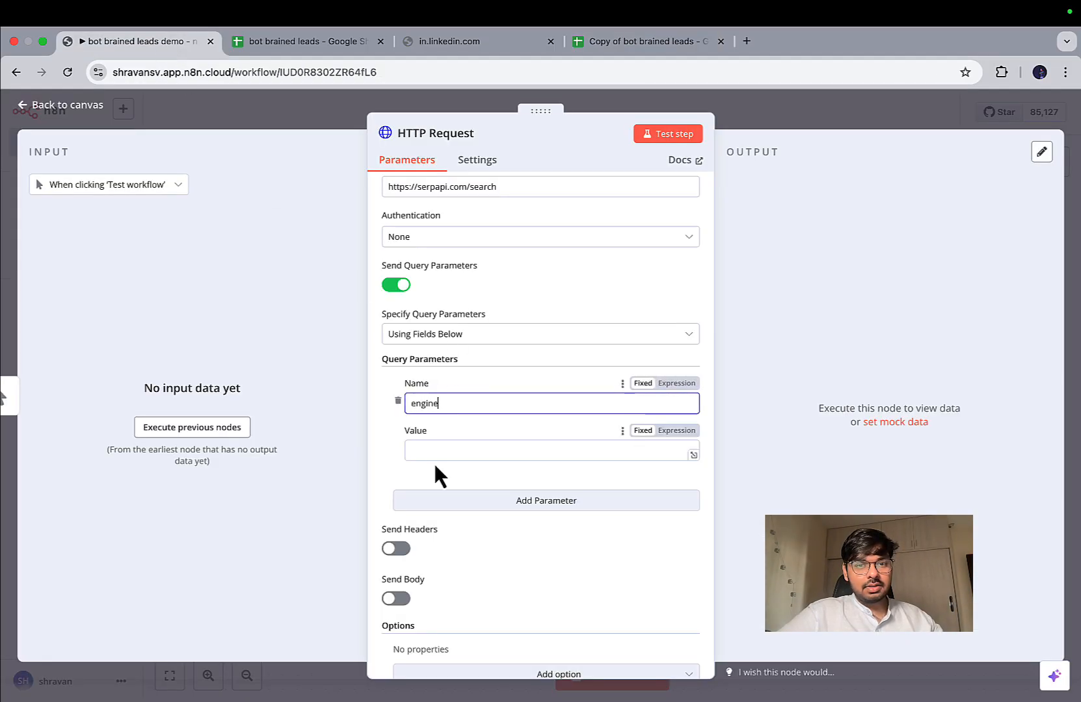
click(439, 452)
text(Google)
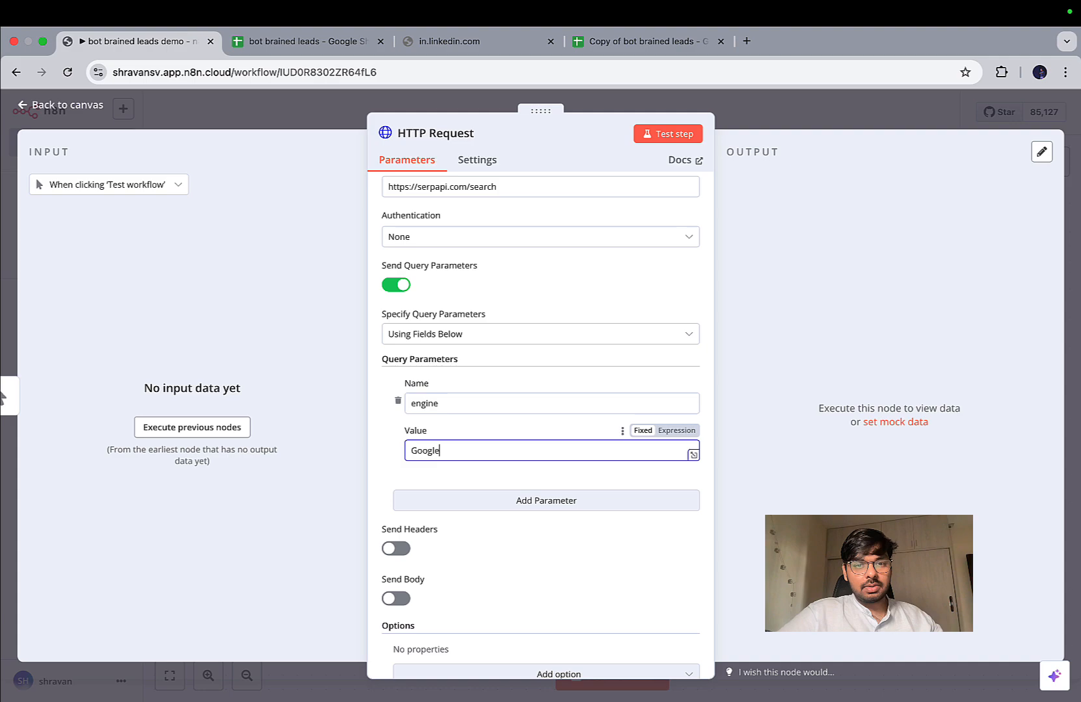
Add a second query parameter named q with the fixed value "linkedin profiles of founders of Ai startups in hyderabad"
click(470, 504)
click(464, 525)
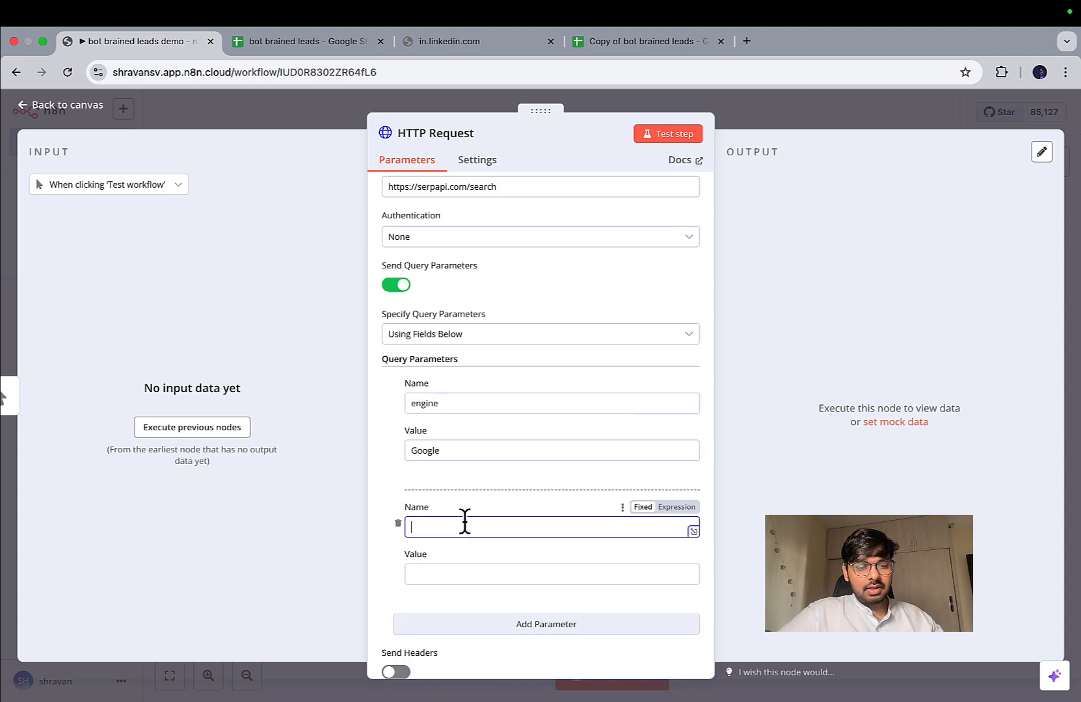
click(463, 574)
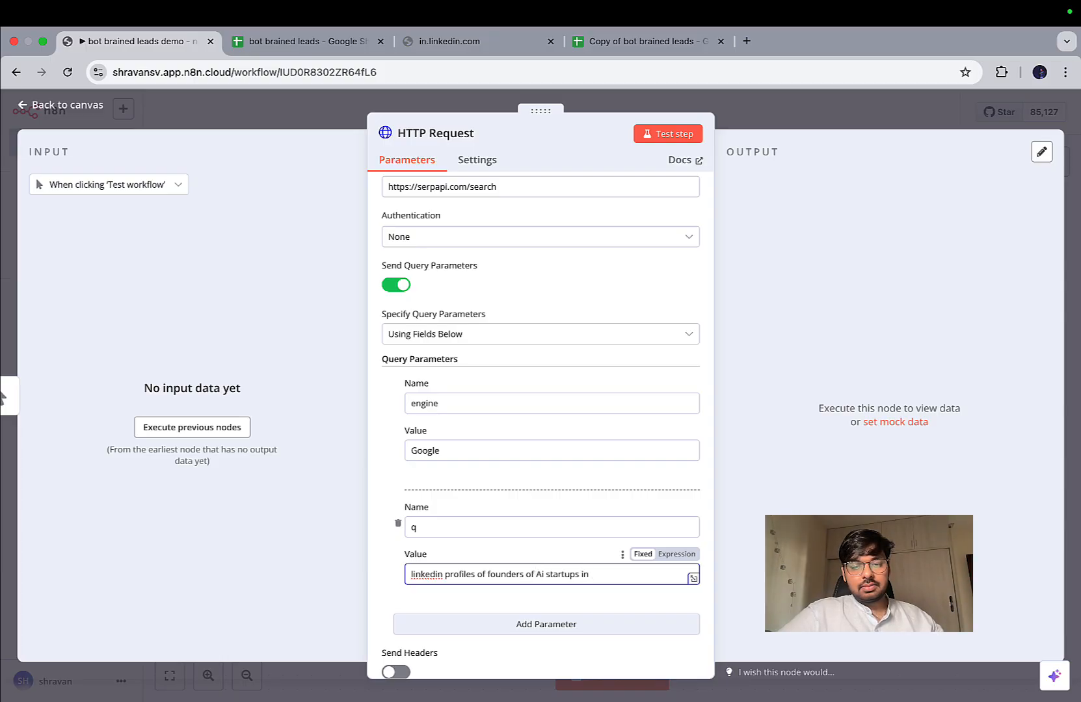
scroll(570, 582, down, 1)
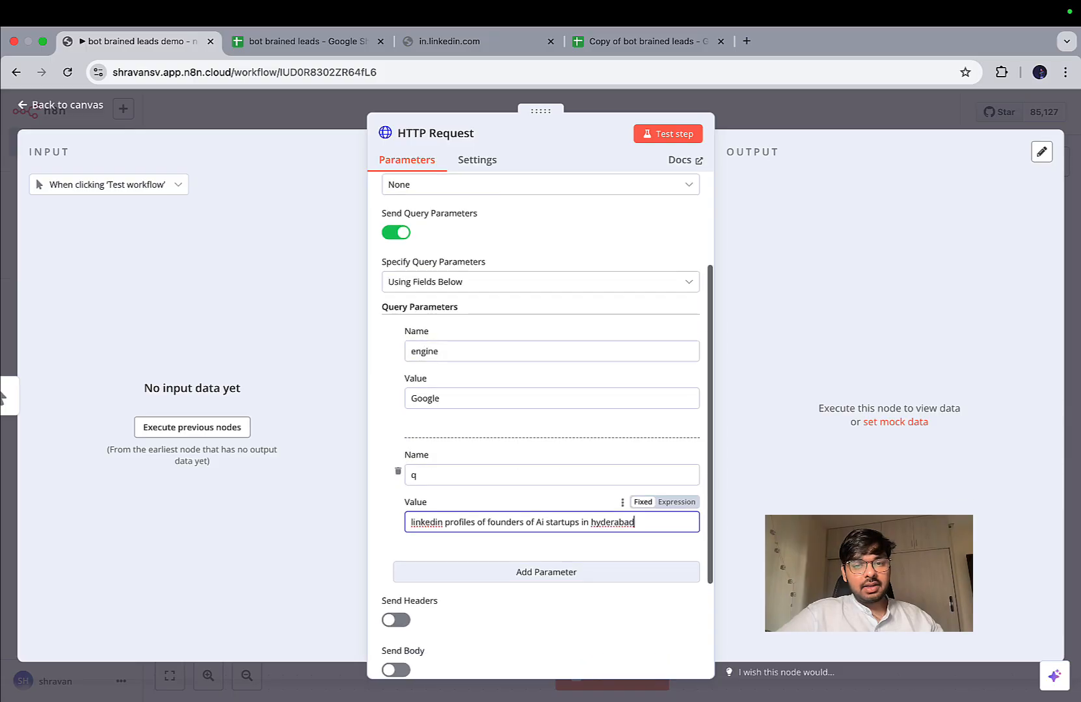
scroll(576, 554, down, 1)
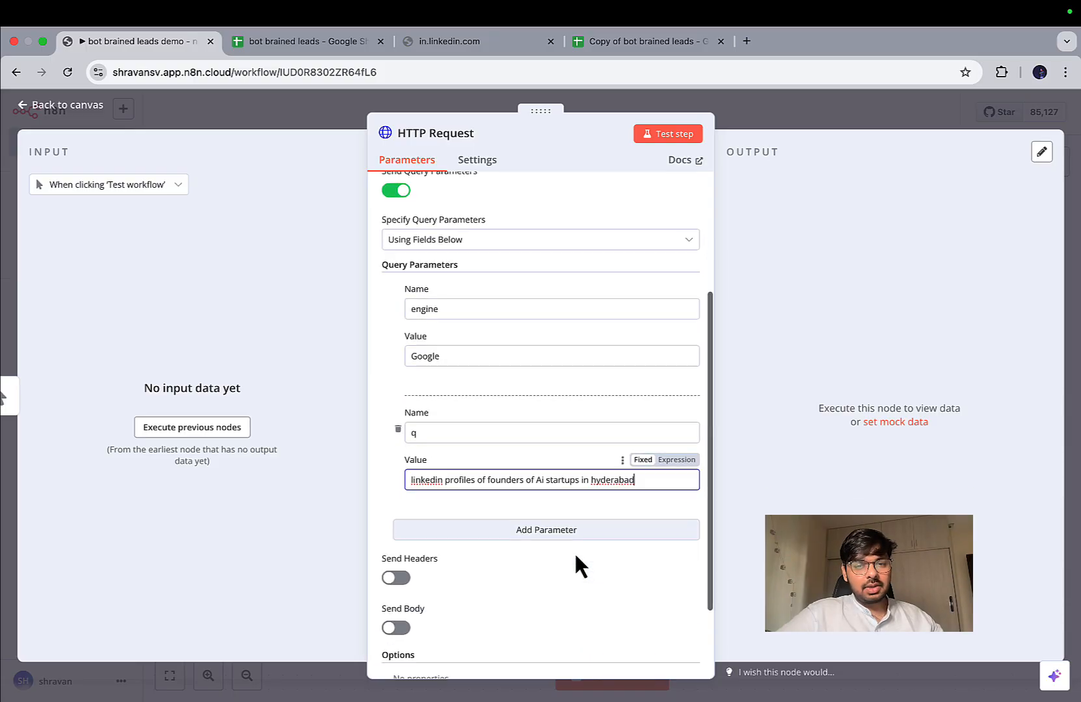
click(679, 445)
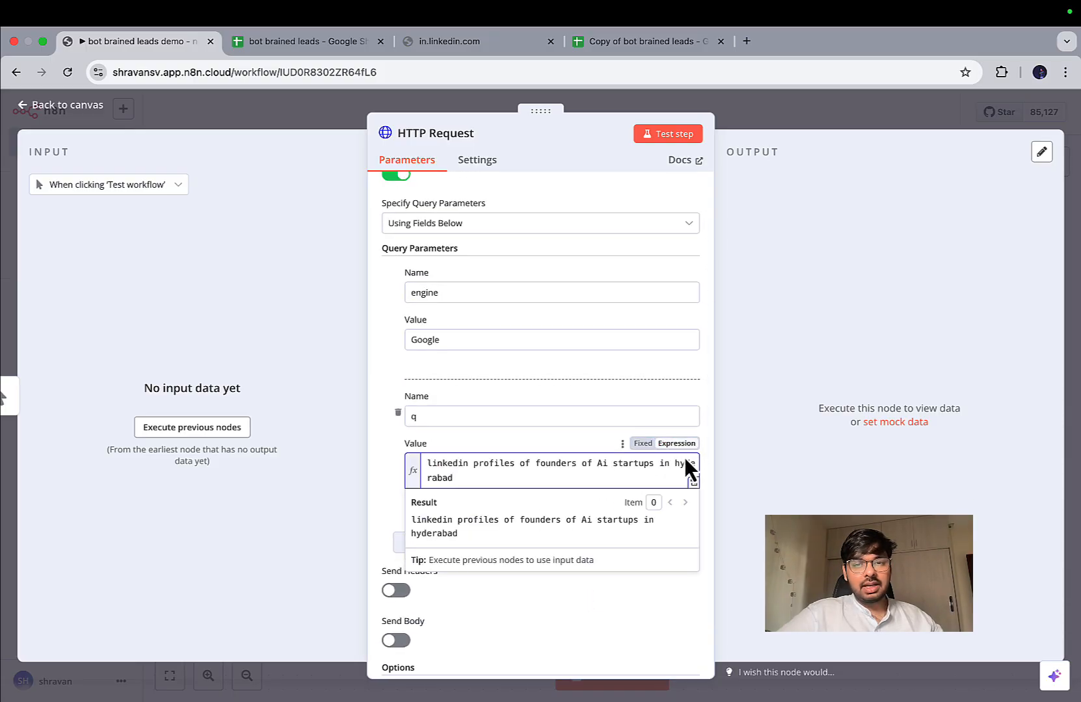
click(642, 445)
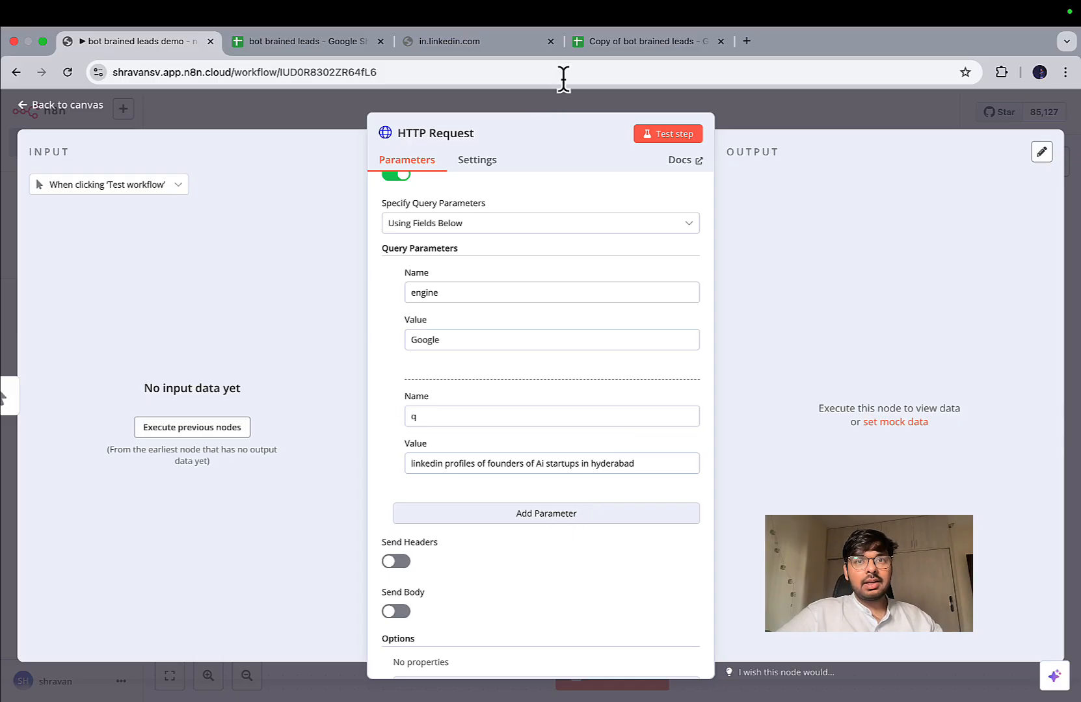
Switch to the N8N Assistant chat and review the gl and num entries in the query parameters table
key(ctrl+Up)
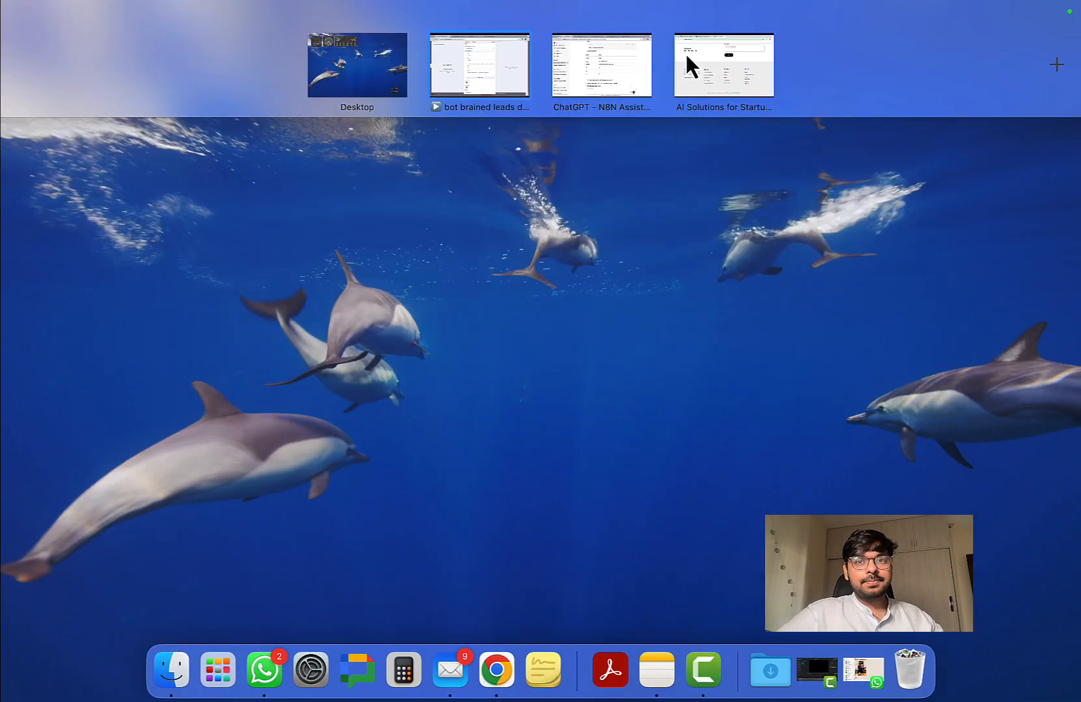
click(601, 68)
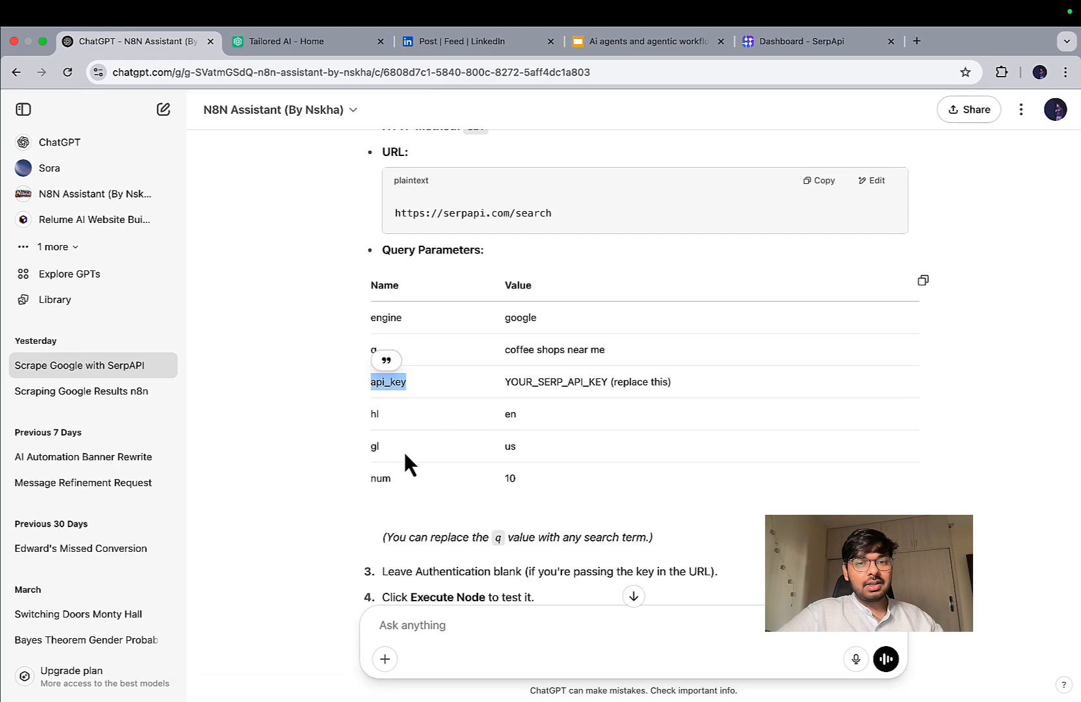
drag(518, 449, 504, 450)
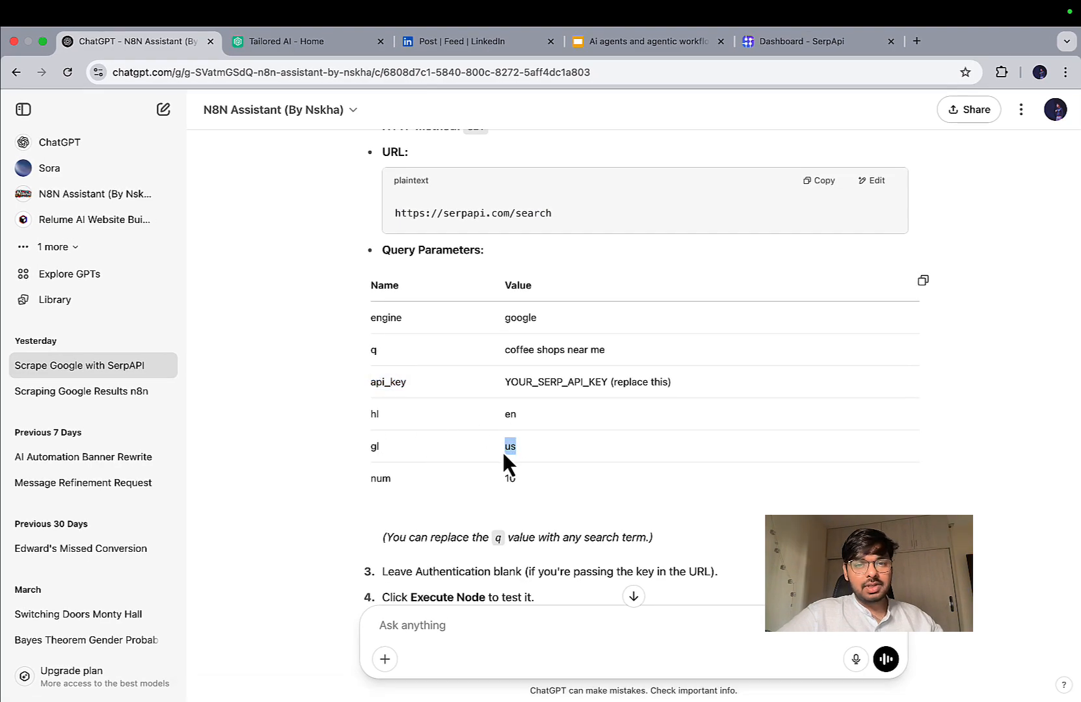
scroll(503, 451, down, 2)
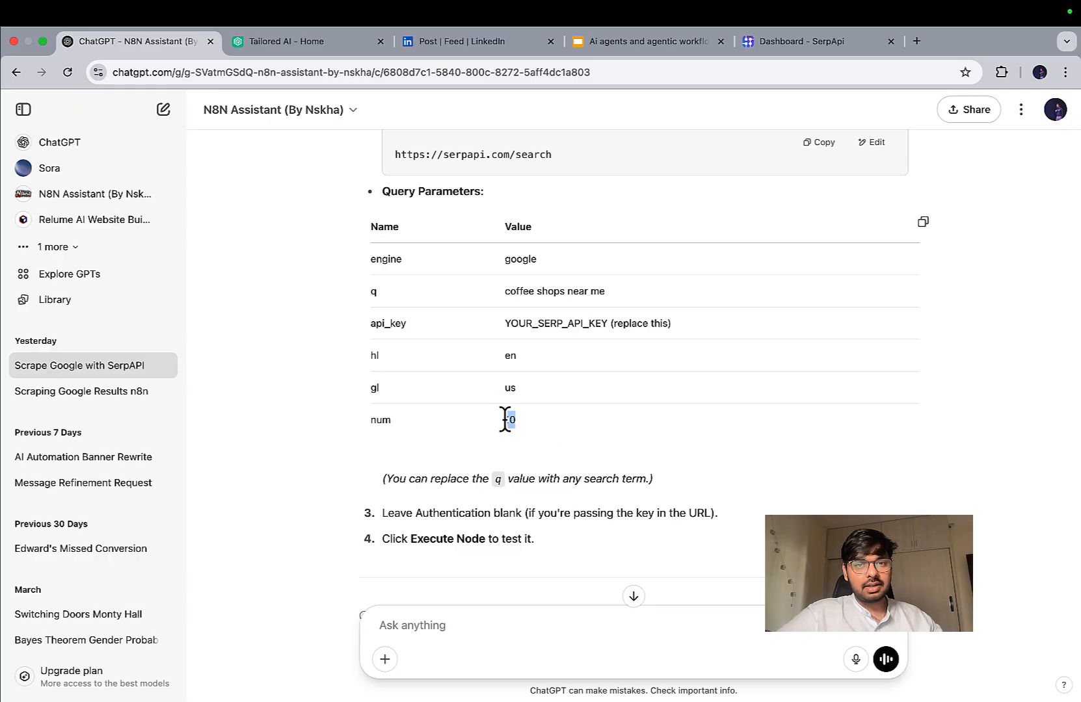
Switch back to the n8n HTTP Request node and add a third query parameter named hl with the value en
key(ctrl+Left)
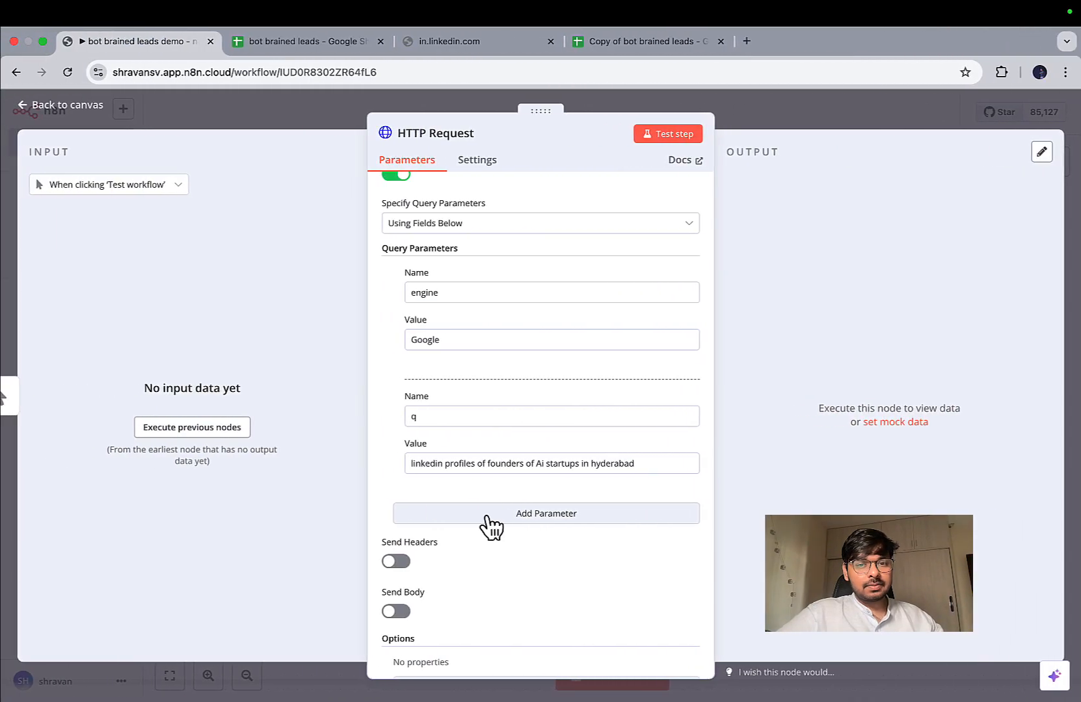
click(467, 541)
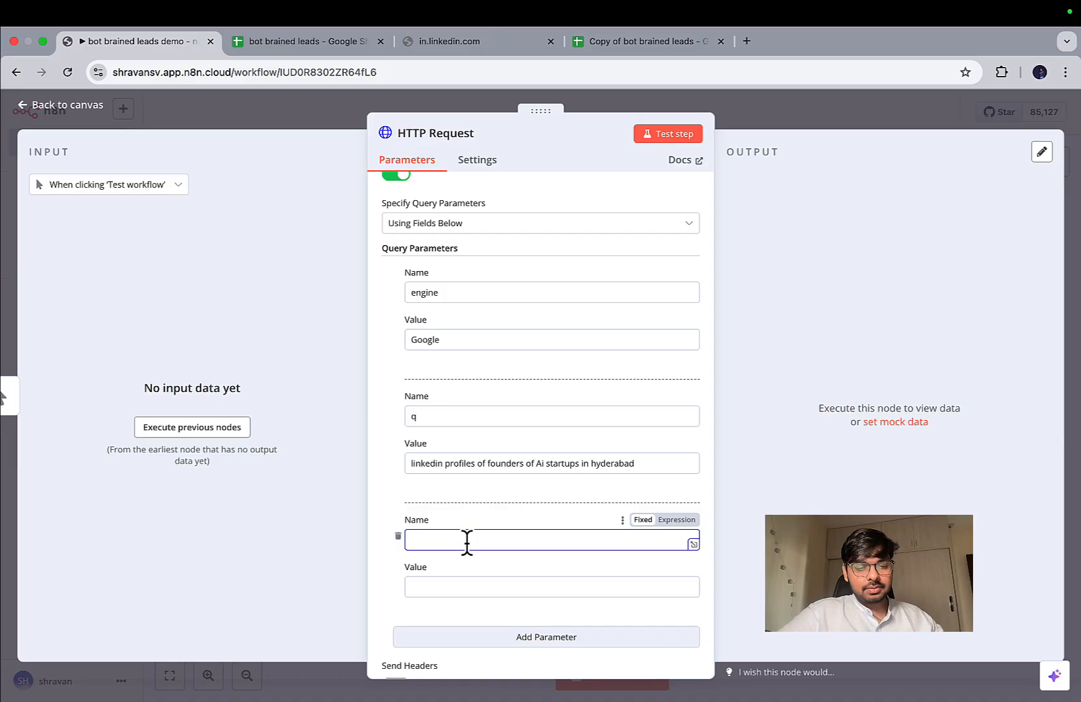
key(ctrl+Right)
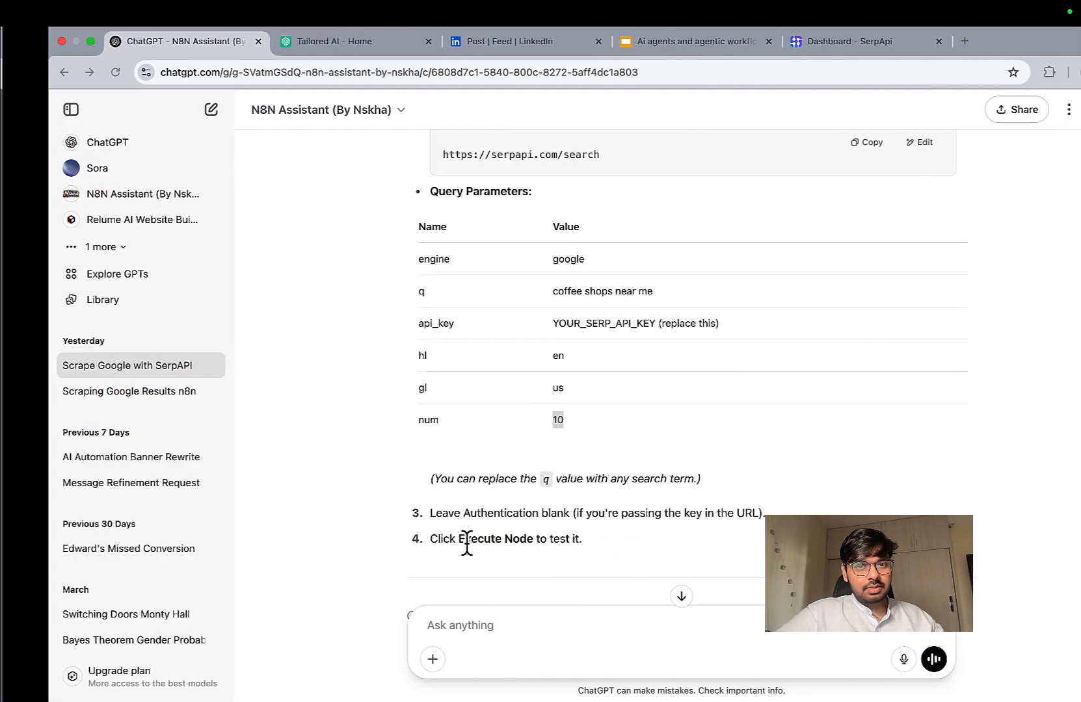
key(ctrl+Left)
click(467, 541)
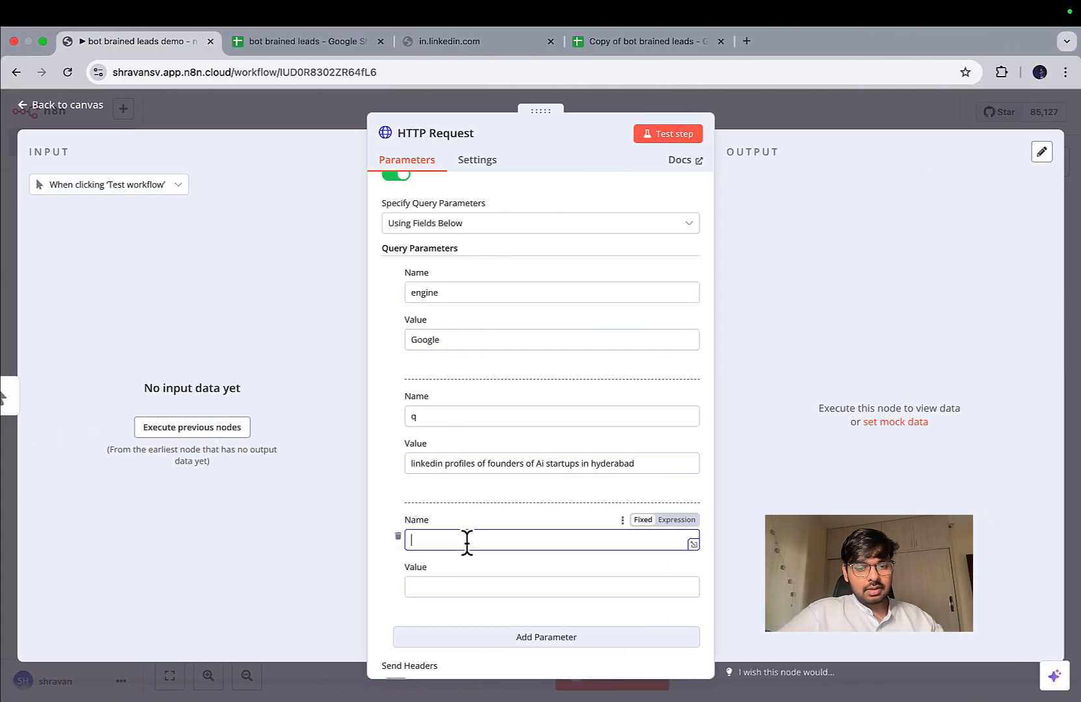
text(hl)
click(460, 587)
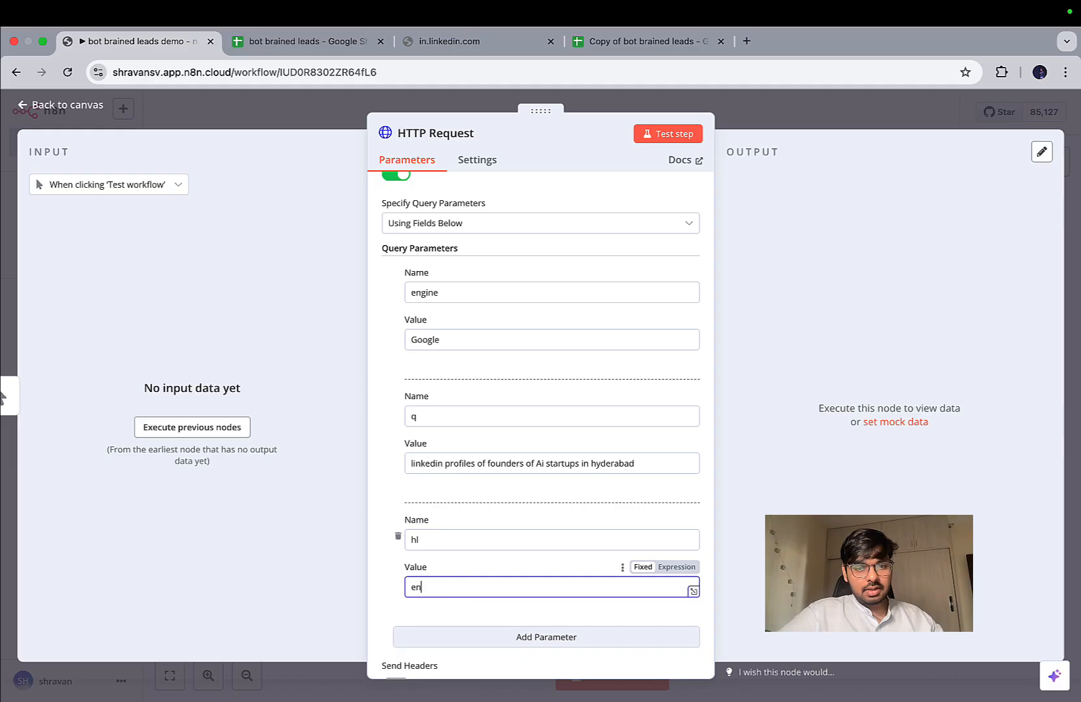
text(en)
Add a fourth query parameter named gl with the value in, checking the name against the N8N Assistant chat's table
click(498, 637)
scroll(488, 586, down, 3)
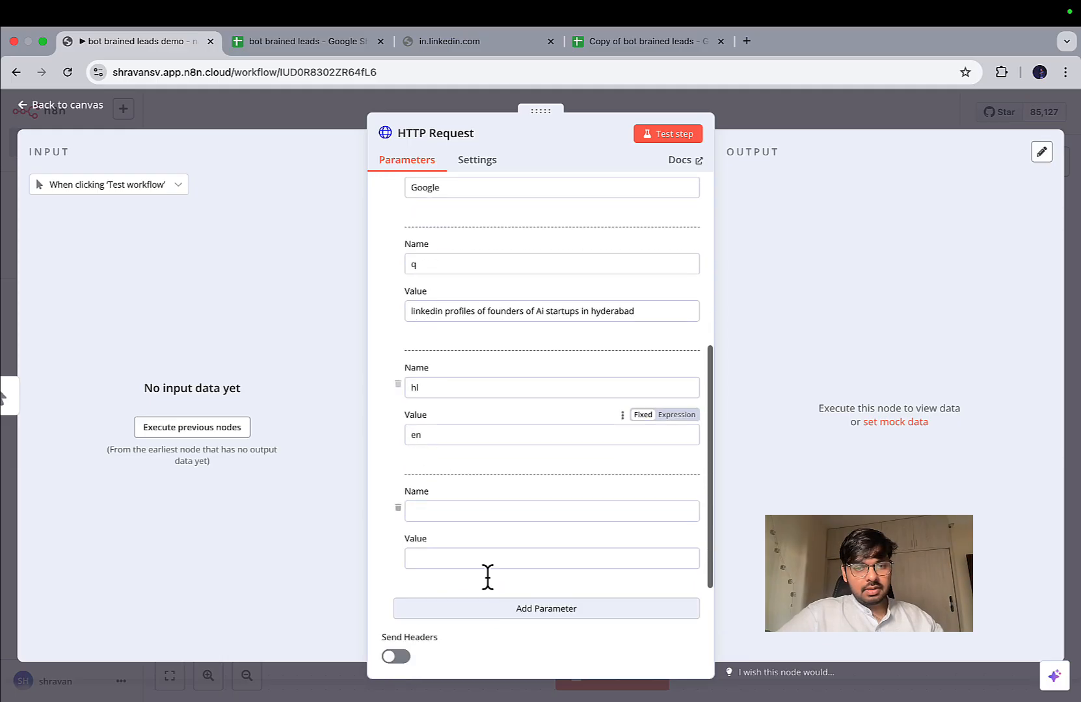
click(459, 512)
text(gl)
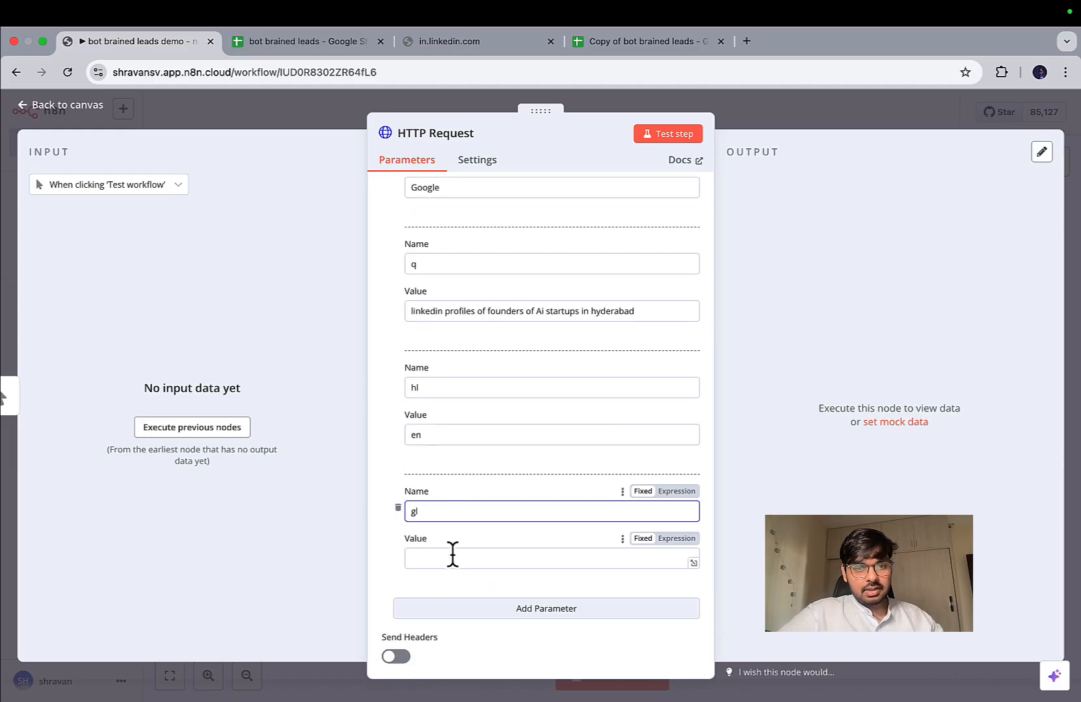
click(453, 558)
key(ctrl+Right)
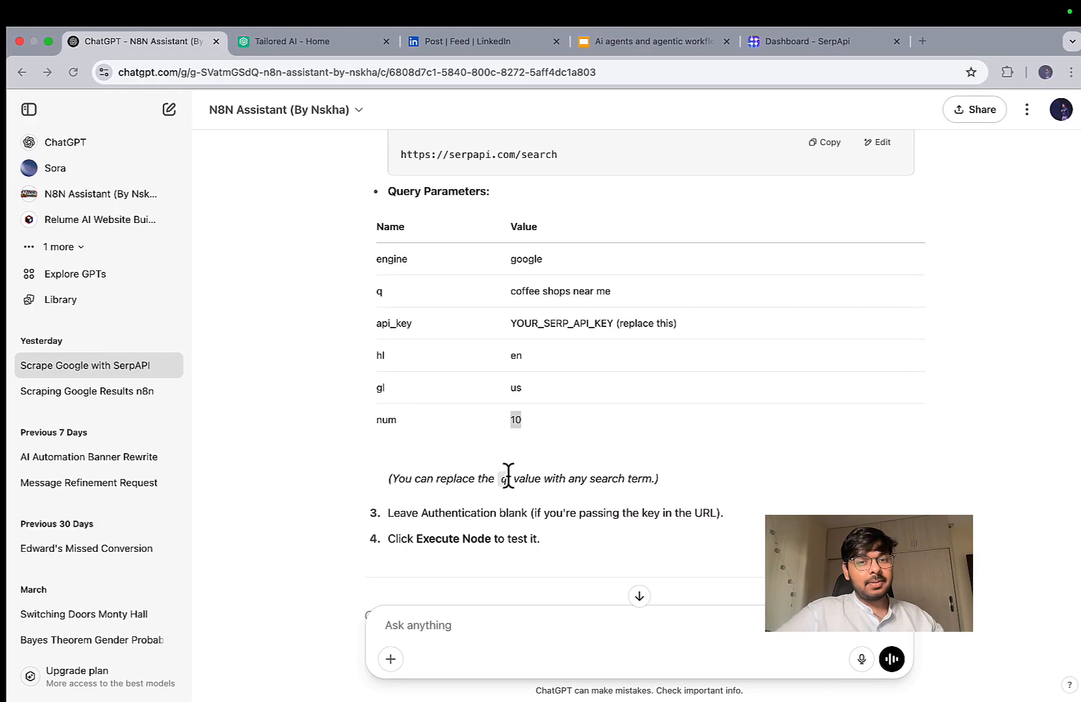
key(ctrl+Left)
text(in)
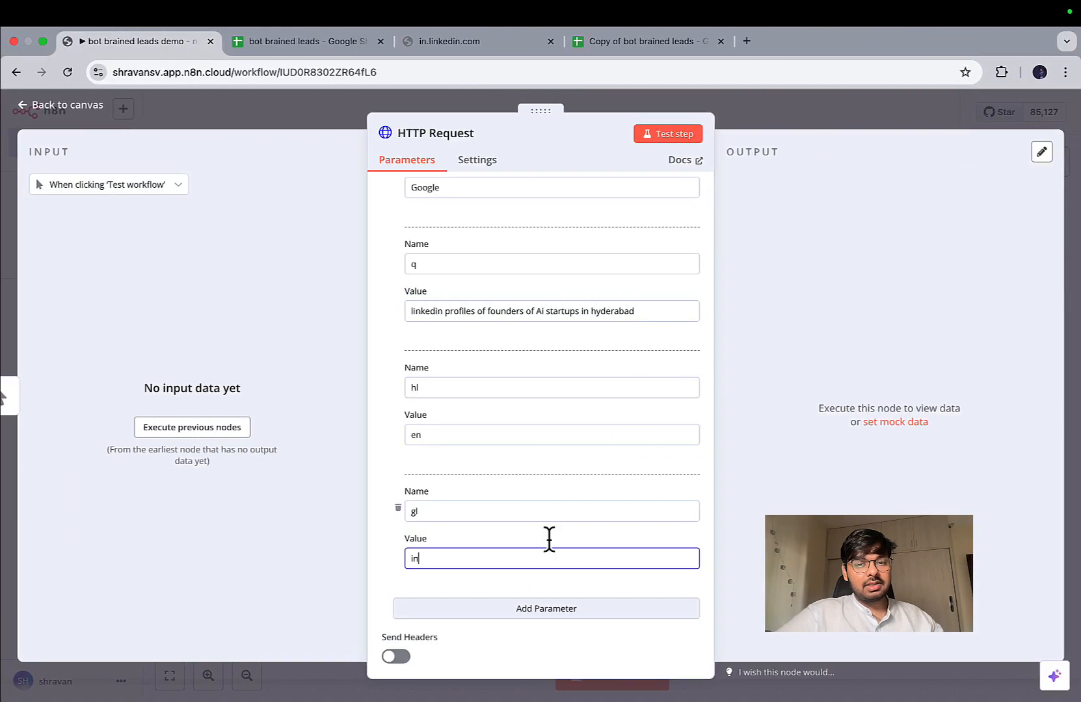
Add a fifth query parameter named num with the value 10
click(545, 614)
scroll(542, 612, down, 2)
click(511, 513)
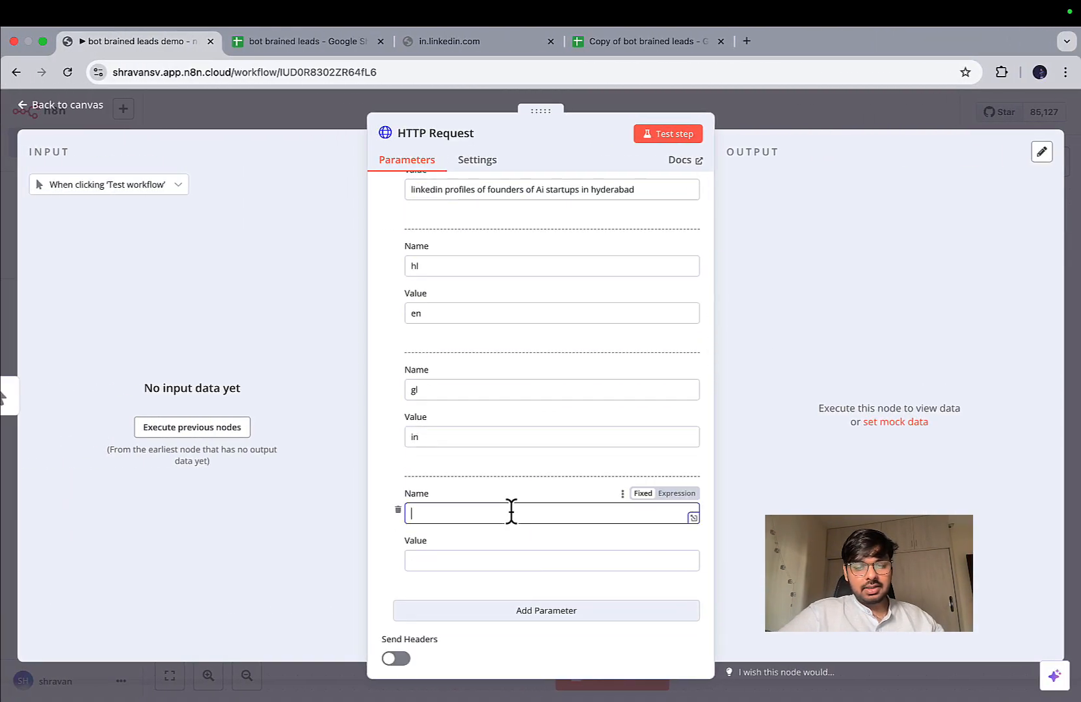
text(num)
click(497, 561)
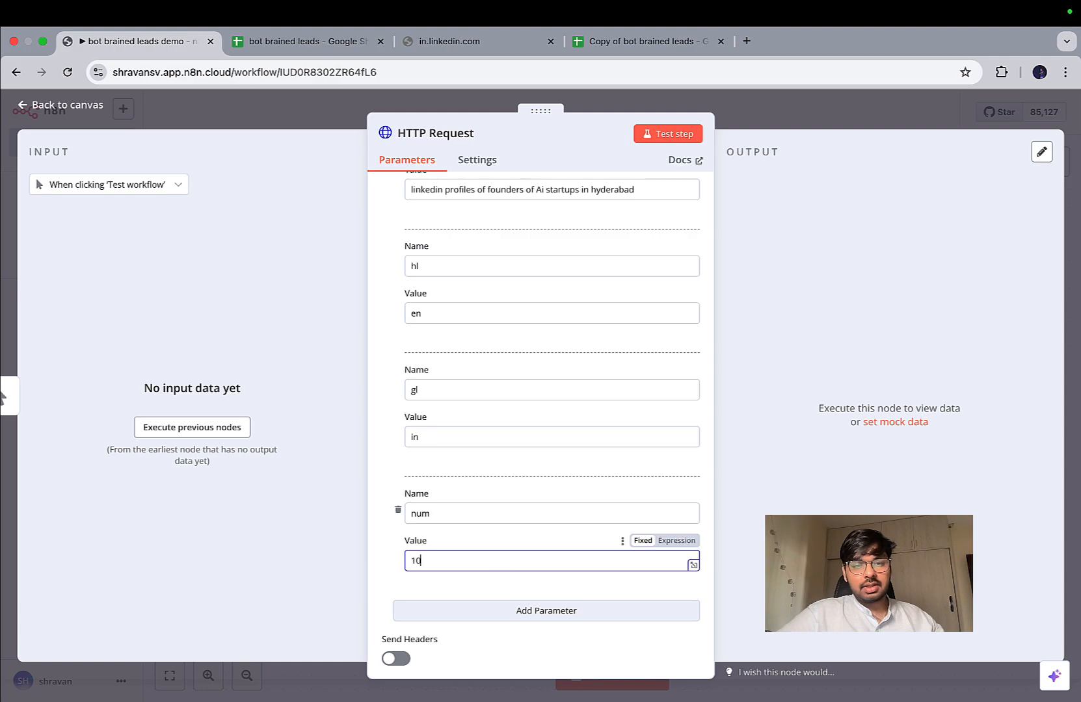
text(10)
Copy the name api_key from the N8N Assistant chat's table and use it to name a sixth query parameter in n8n
key(ctrl+Right)
scroll(652, 451, down, 1)
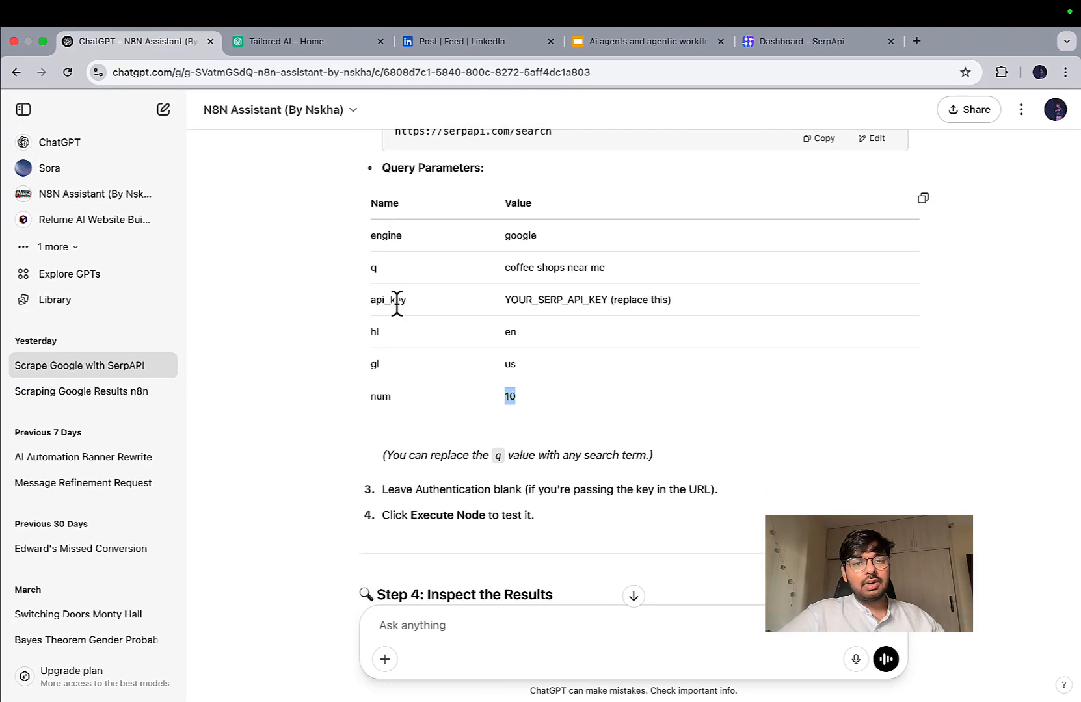
drag(405, 302, 370, 303)
key(ctrl+c)
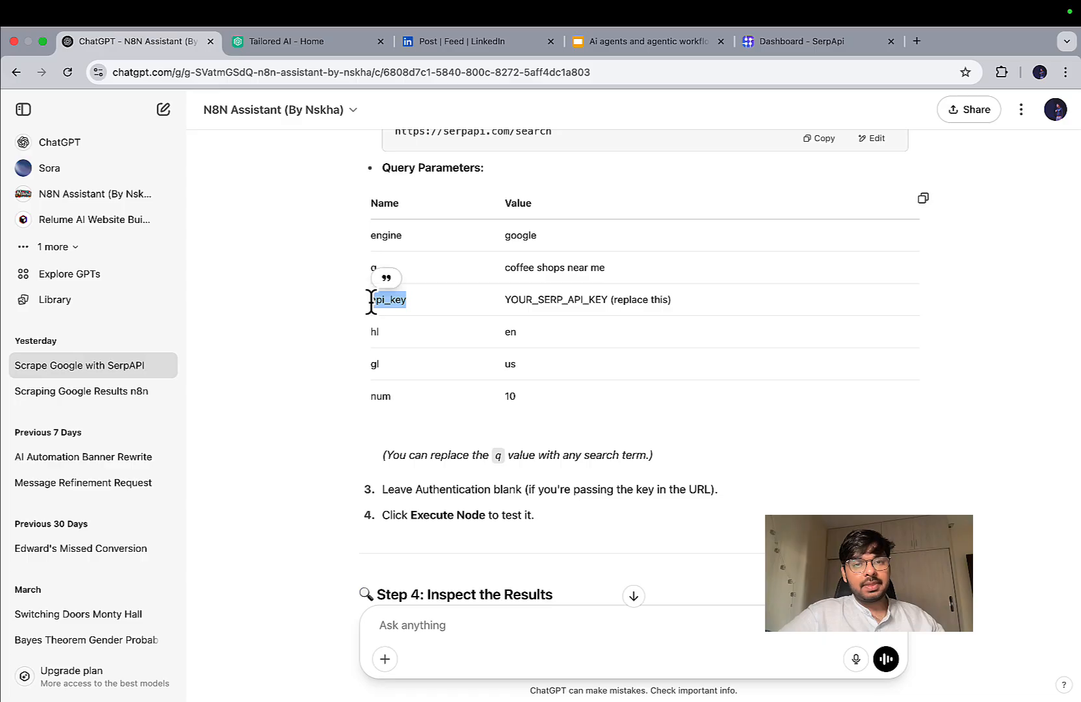
key(ctrl+Right)
scroll(438, 589, down, 2)
click(505, 554)
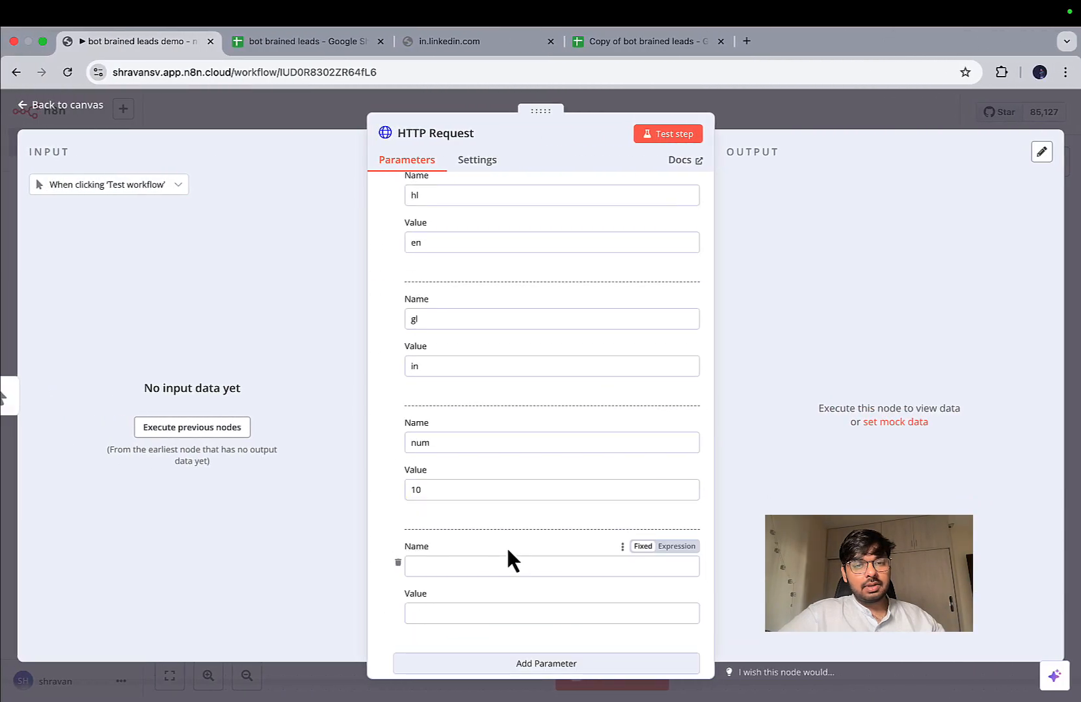
click(496, 567)
key(ctrl+v)
Copy the private API key from the SerpApi dashboard and paste it as the api_key parameter's value in n8n
click(481, 615)
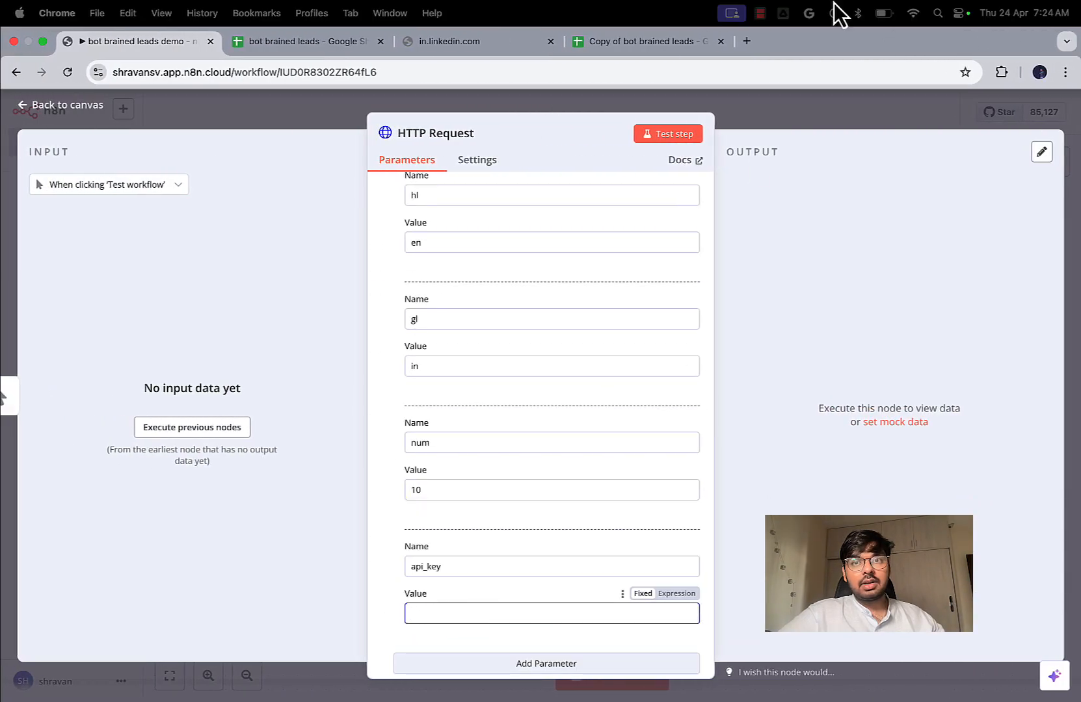
key(ctrl+Up)
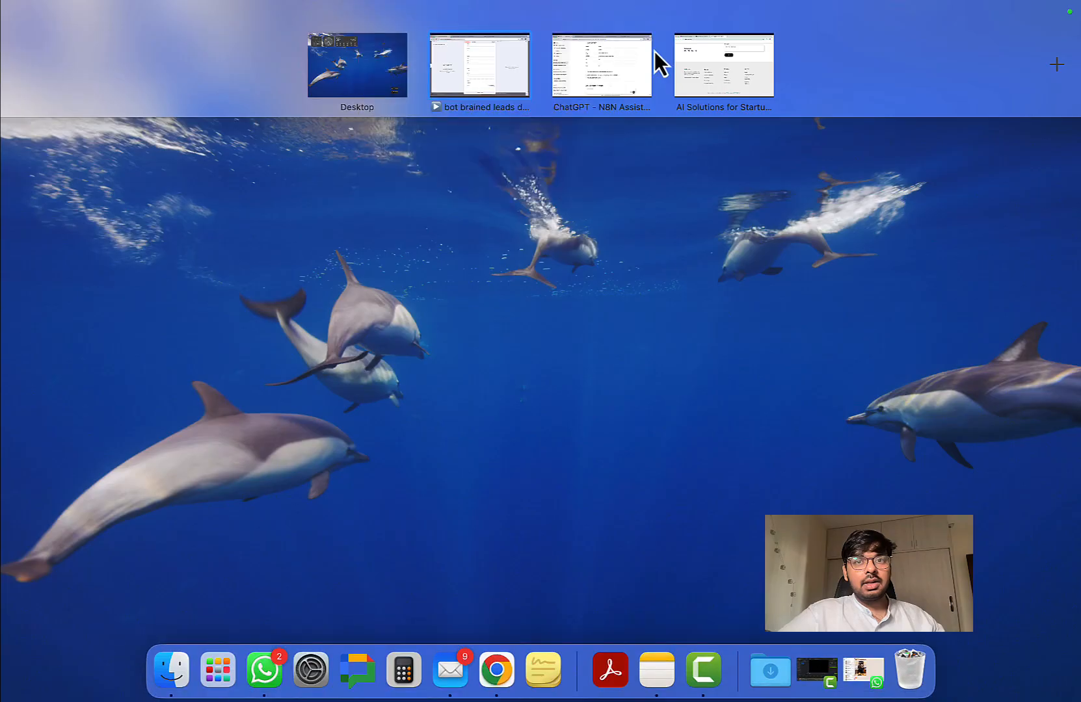
click(594, 68)
click(821, 41)
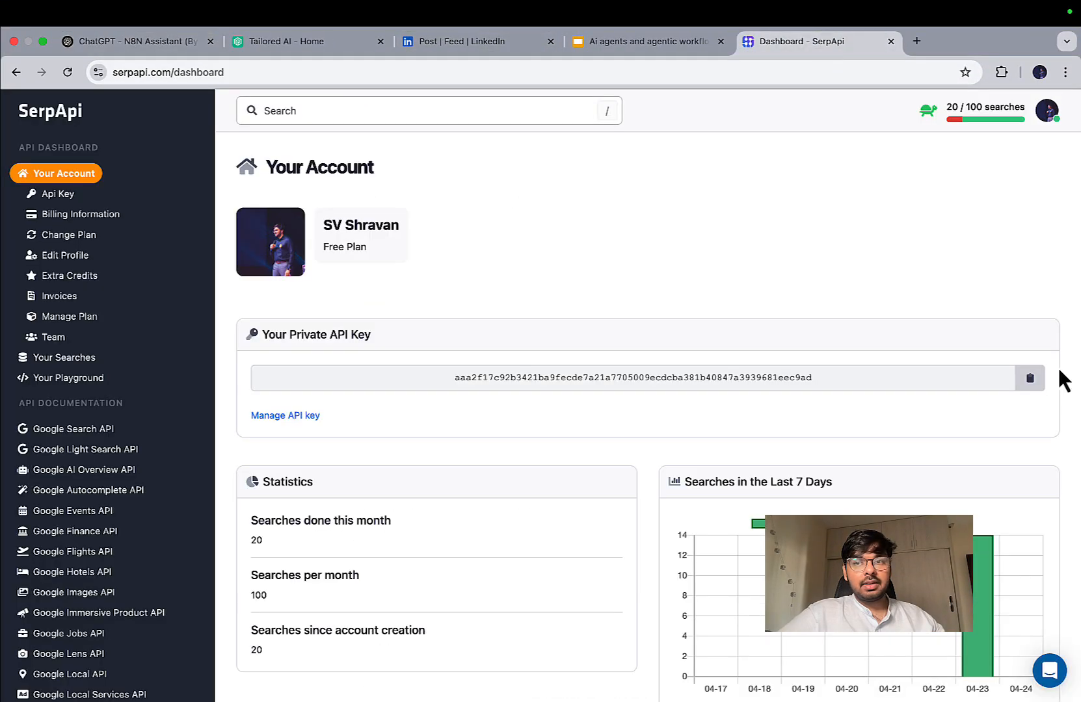
click(1029, 378)
key(ctrl+Left)
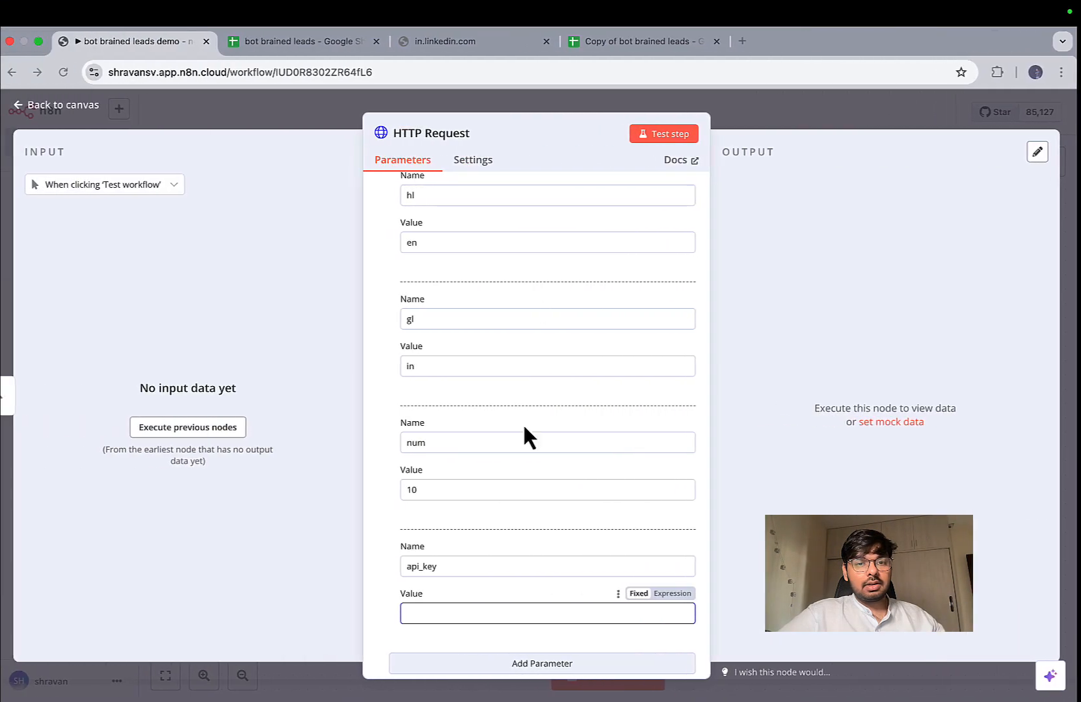
key(super+v)
Review the HTTP Request node's settings and query parameters, and run a test of the node
scroll(444, 605, down, 5)
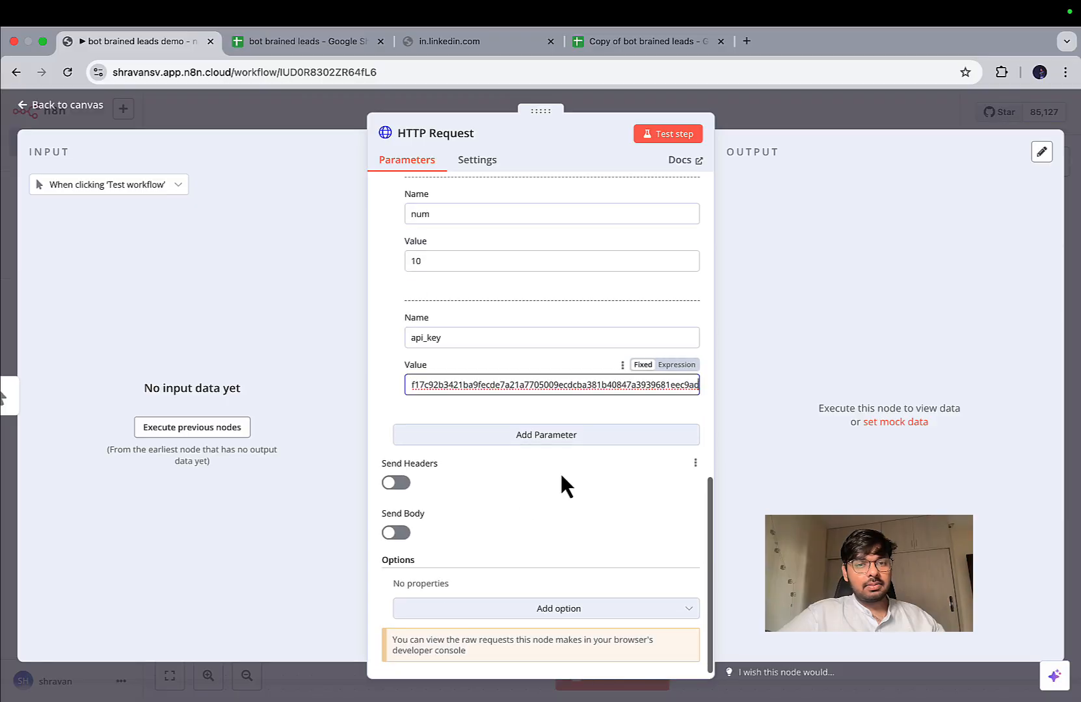
scroll(568, 370, up, 10)
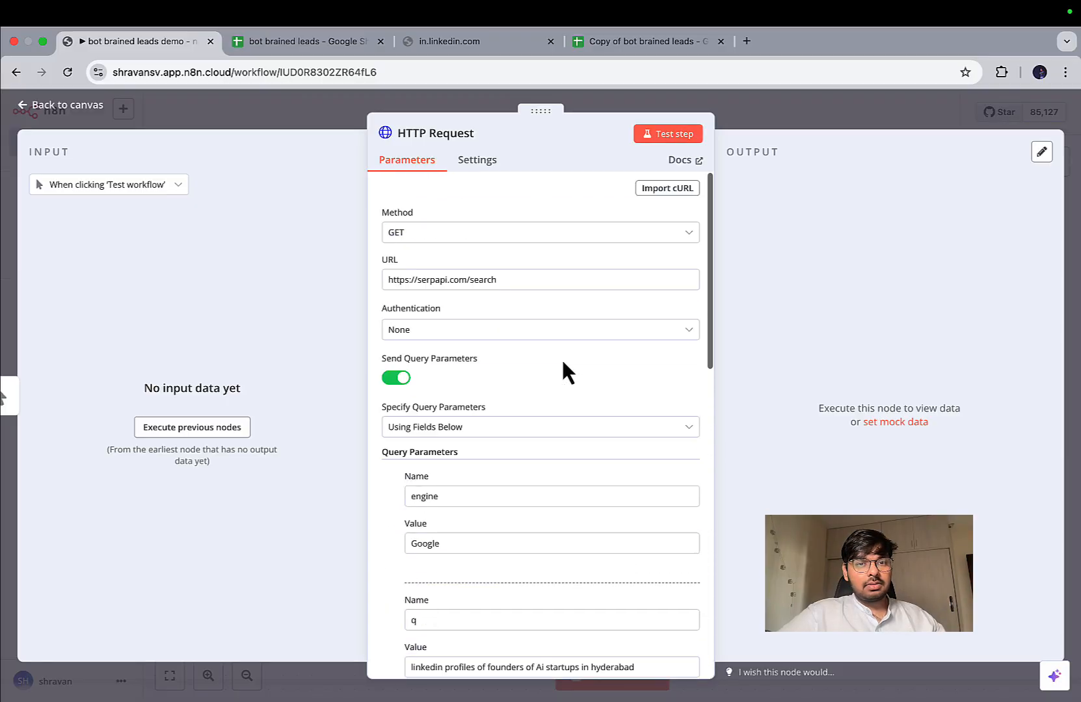
scroll(563, 362, down, 6)
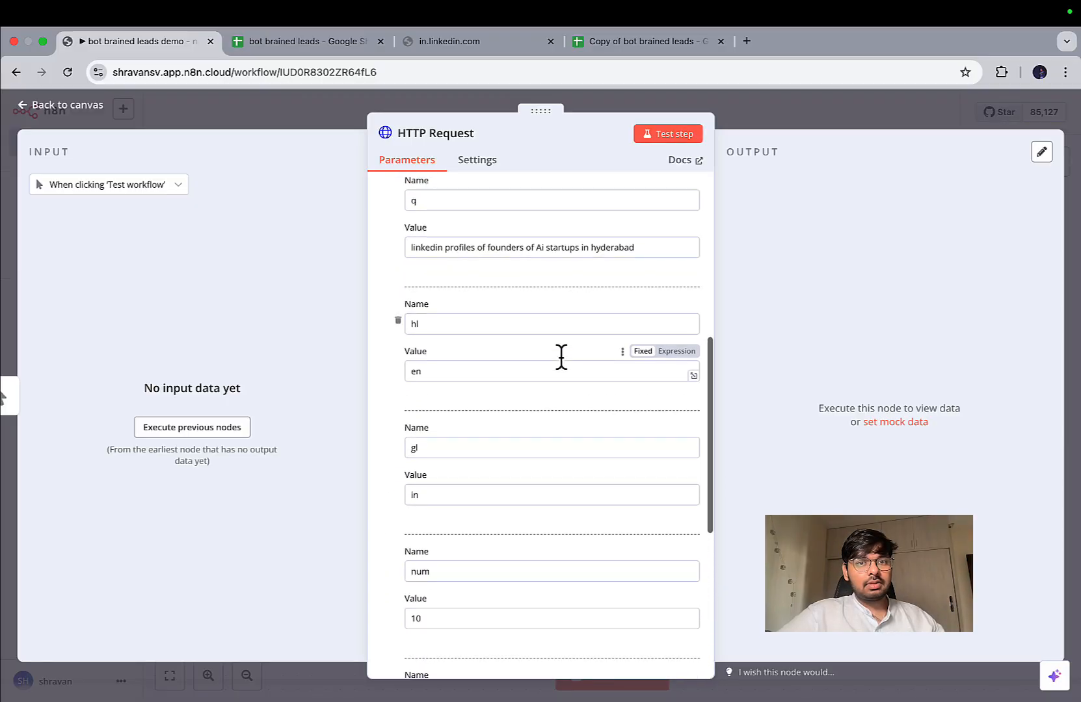
scroll(561, 357, up, 5)
click(664, 137)
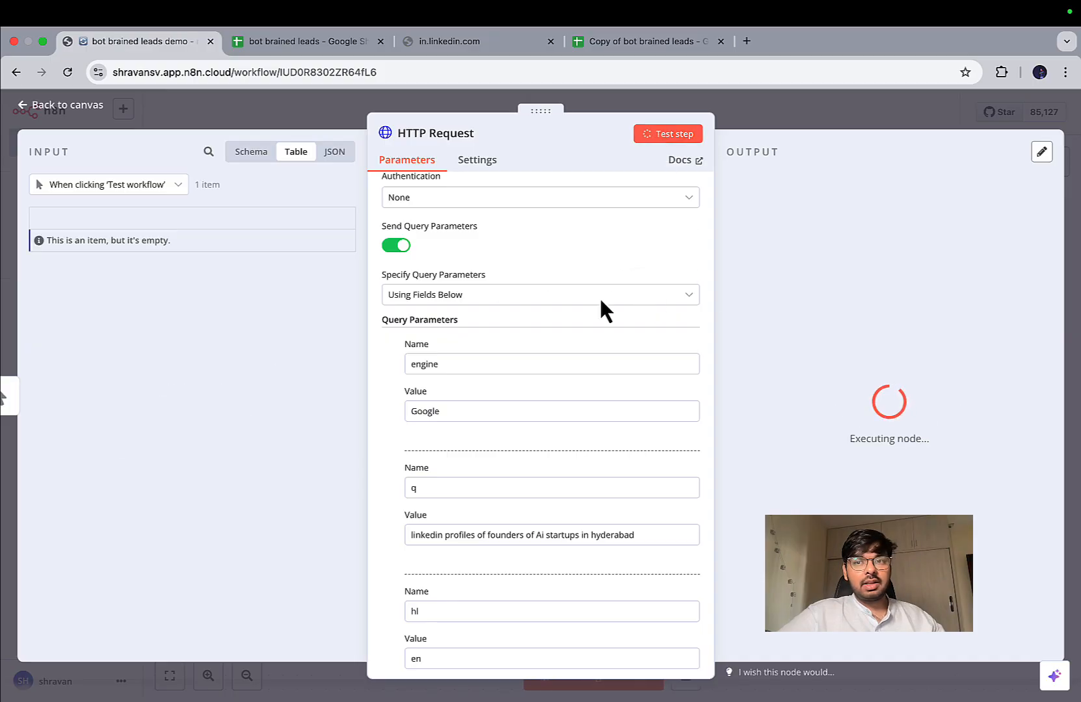
Examine the first entry under organic_results in the output, highlighting its title, link and snippet
scroll(874, 300, right, 3)
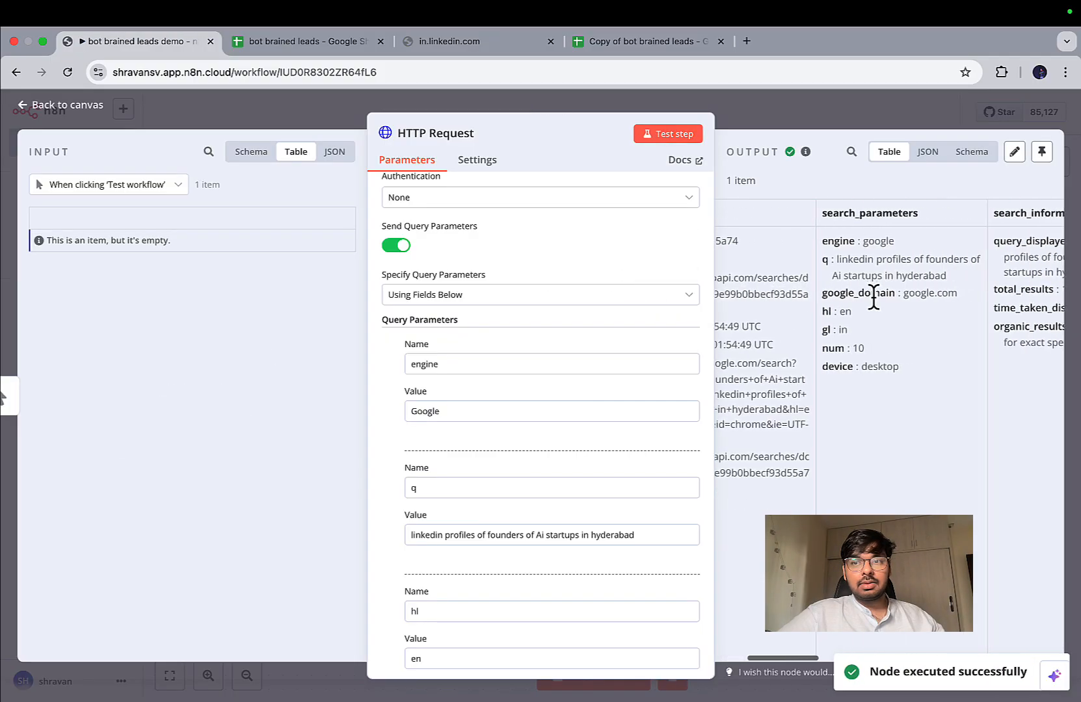
scroll(874, 297, right, 5)
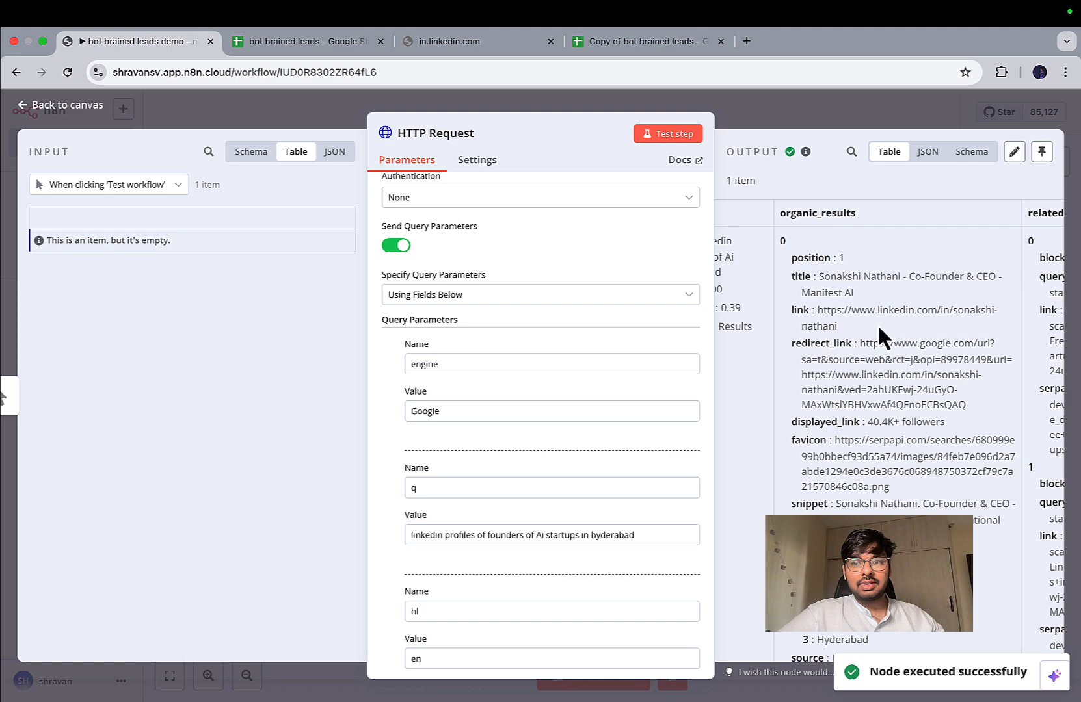
drag(818, 277, 880, 294)
scroll(878, 291, right, 1)
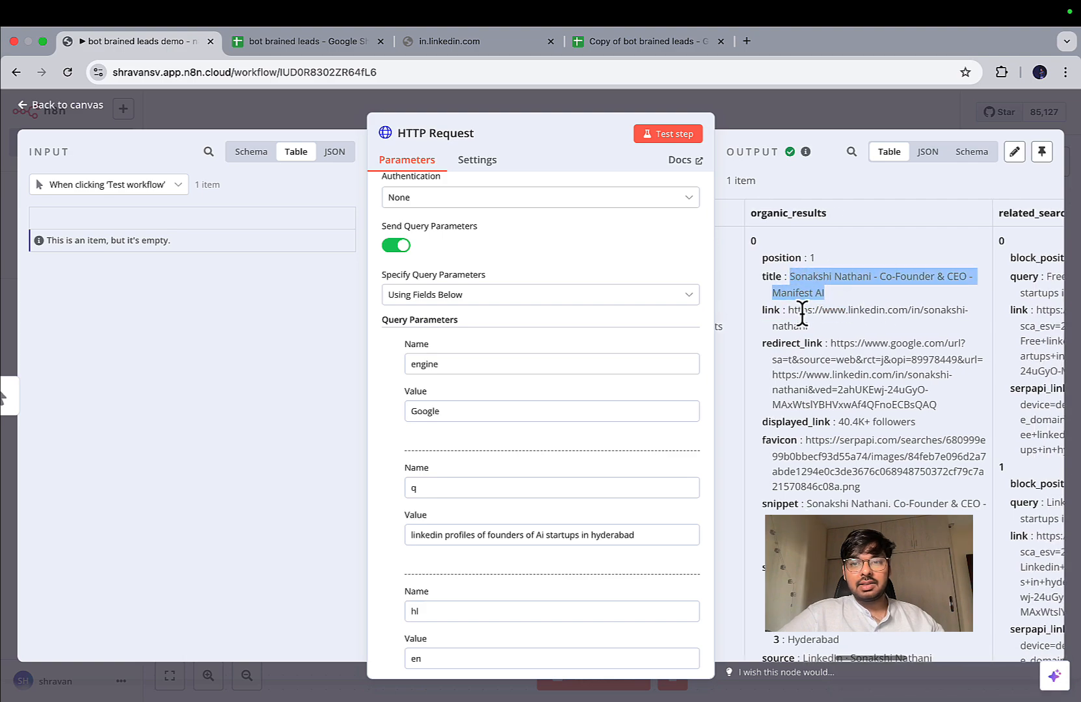
drag(789, 310, 820, 326)
scroll(835, 338, down, 1)
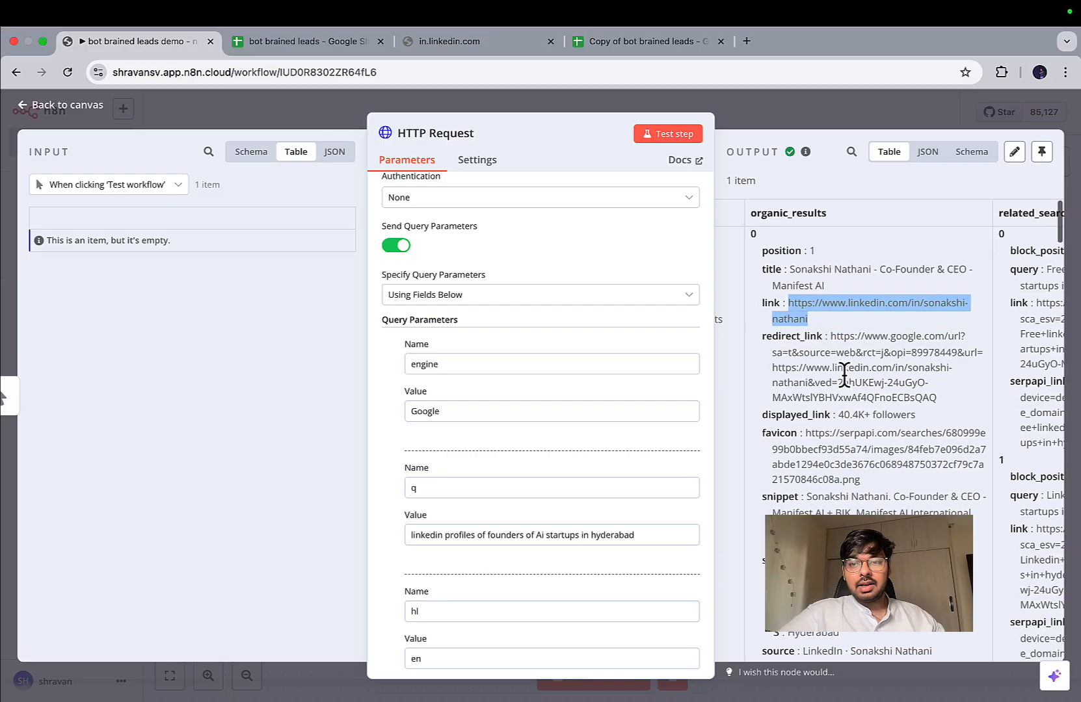
scroll(835, 337, down, 5)
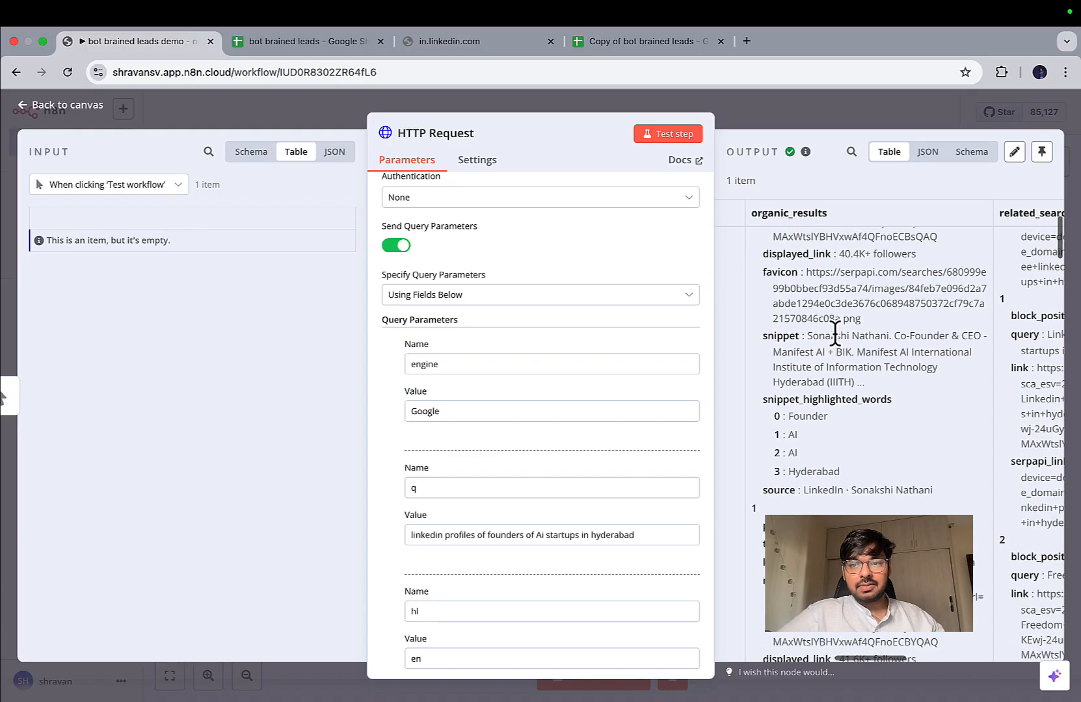
drag(809, 318, 883, 383)
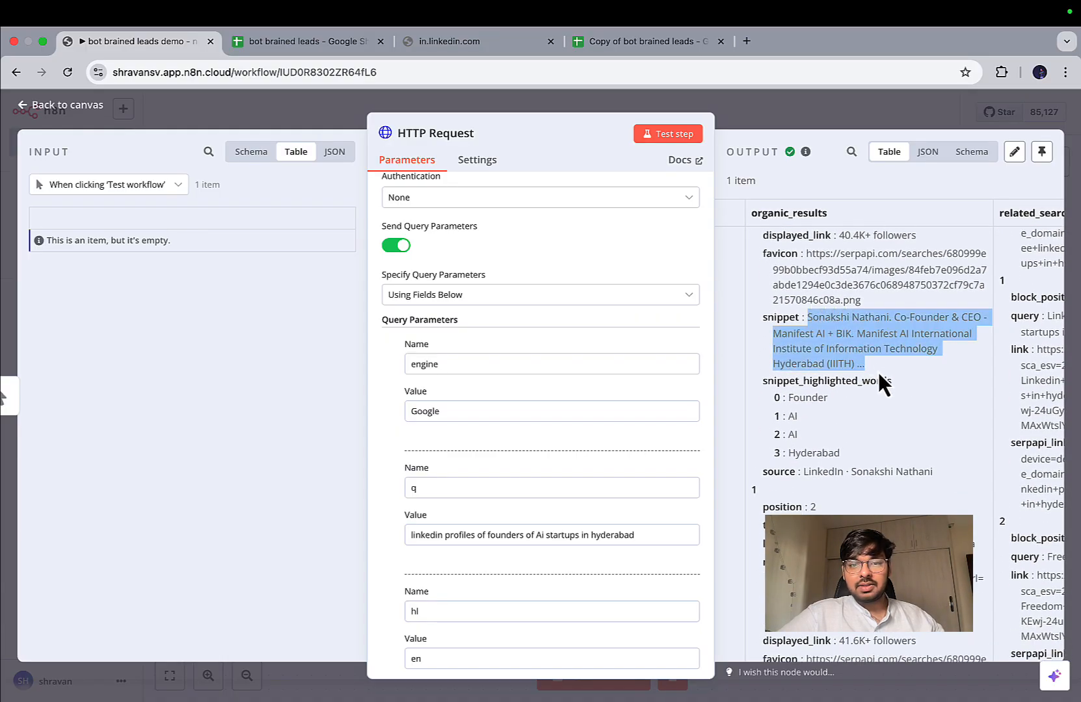
Append "with an MBA from IIM" to the q parameter's value and test the HTTP Request node again
click(664, 536)
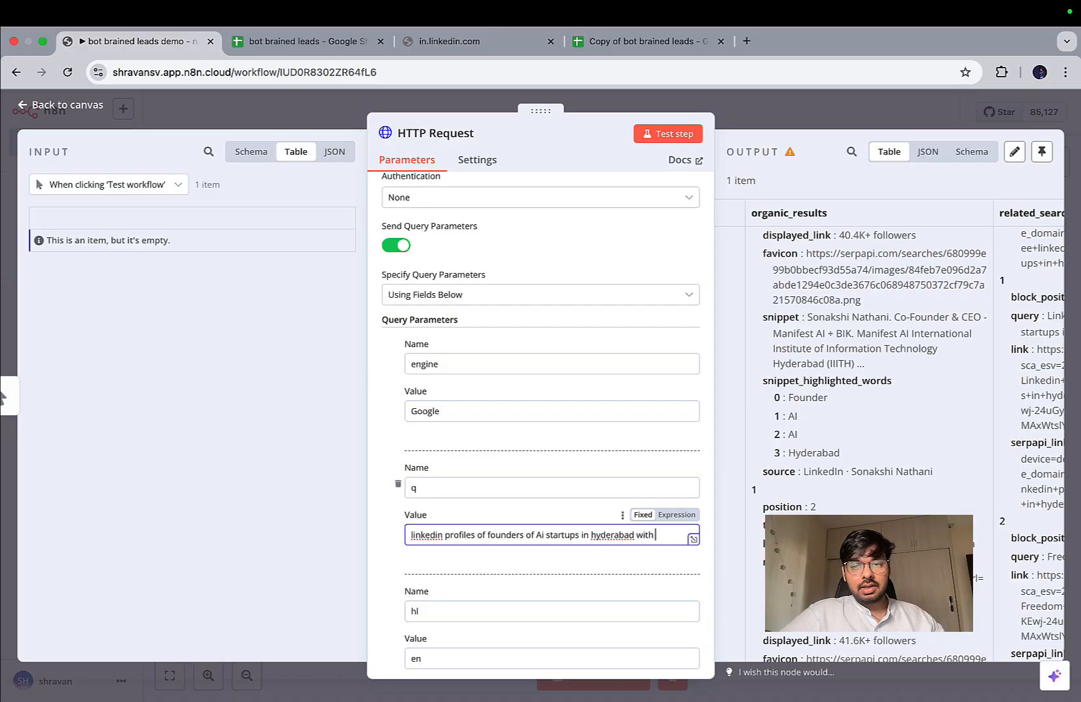
text(A d)
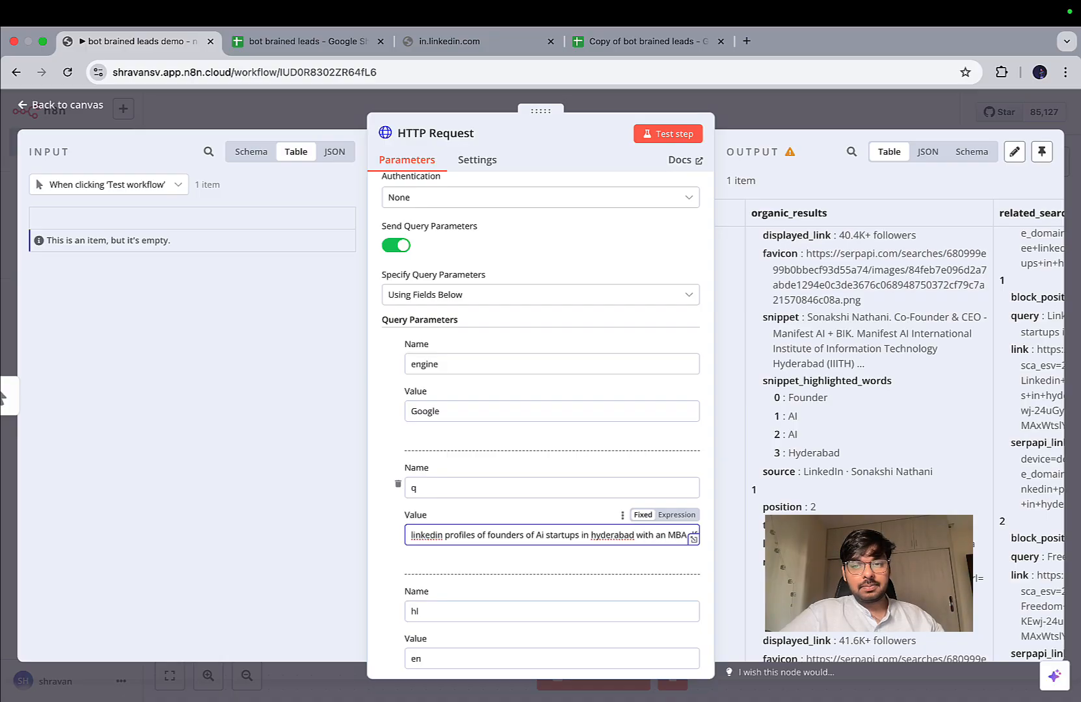
text(rom IIM)
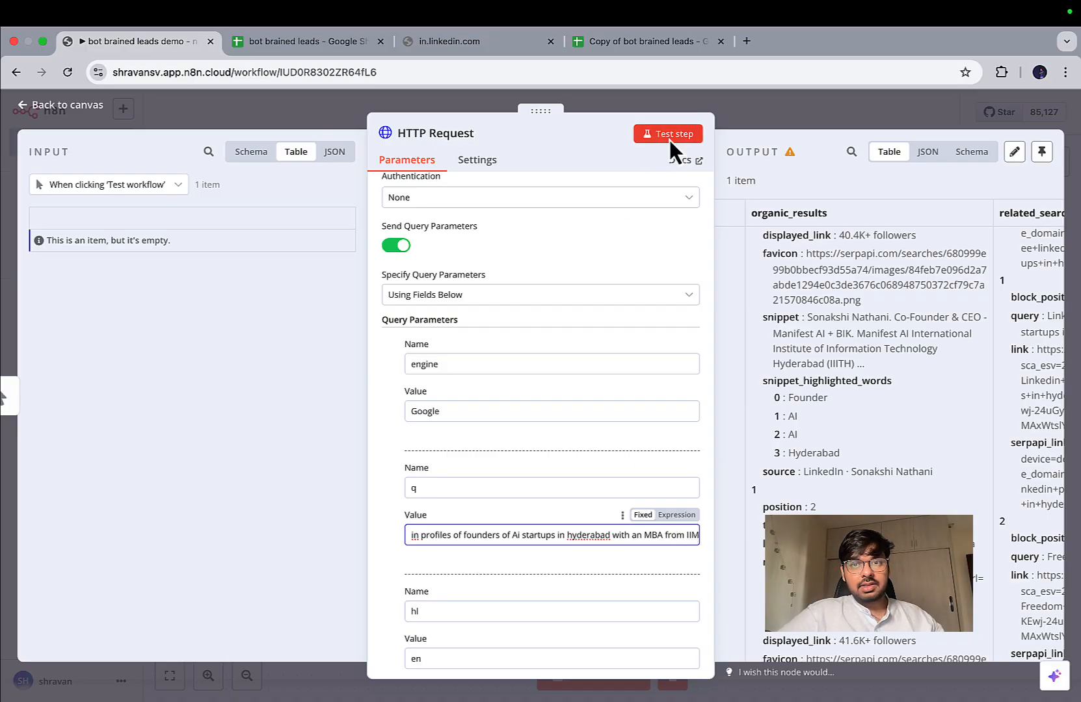
click(669, 137)
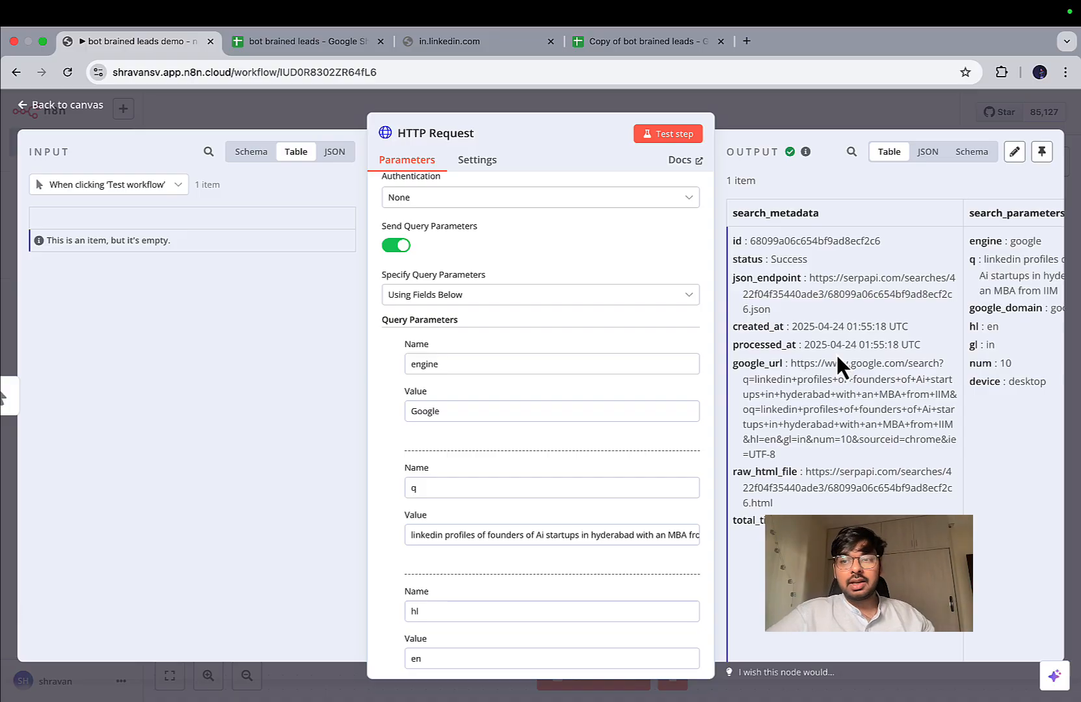
Copy the link of the first organic_results entry in the output and open it in a new browser tab
scroll(836, 352, right, 10)
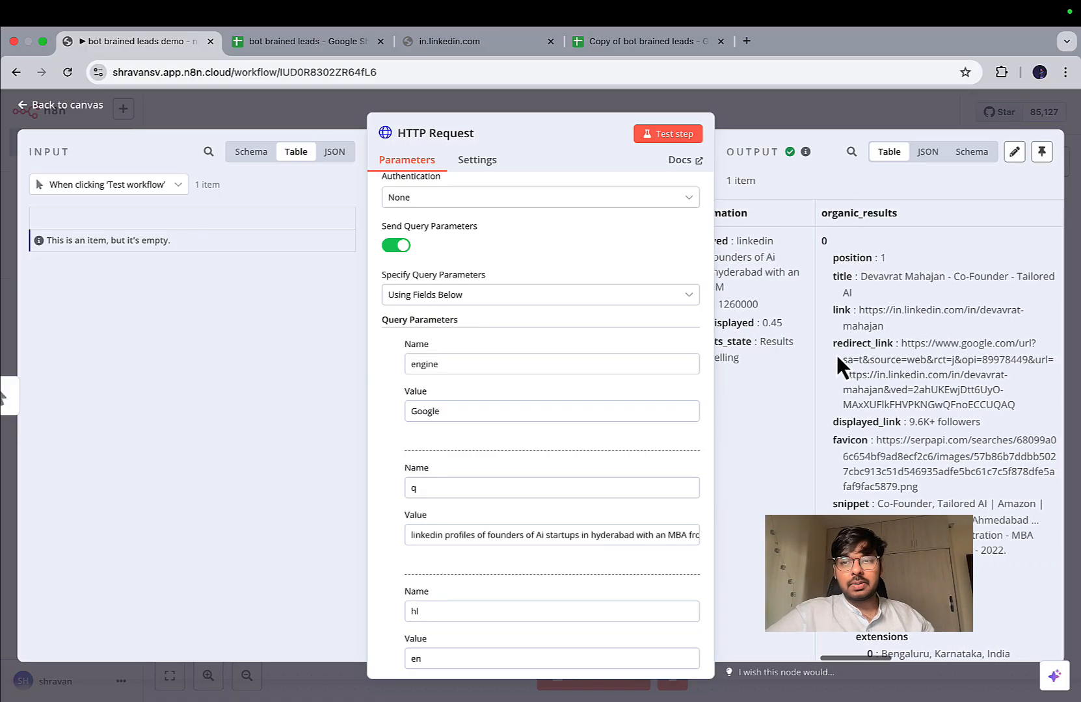
scroll(836, 353, left, 2)
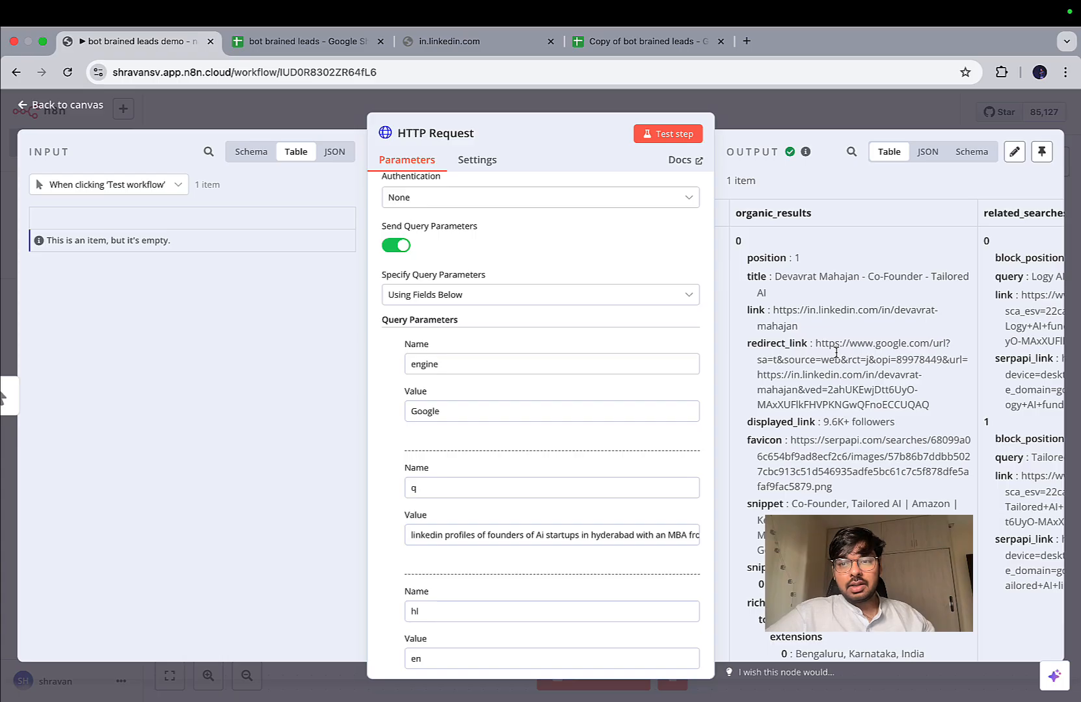
drag(777, 276, 856, 278)
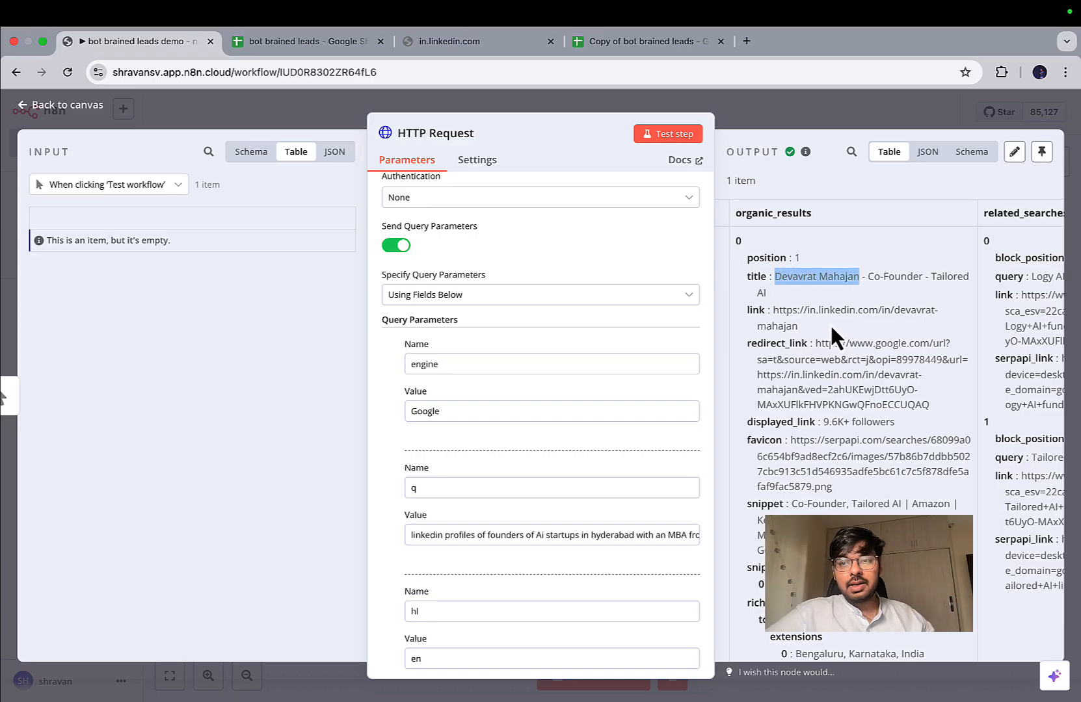
drag(773, 310, 815, 322)
key(ctrl+c)
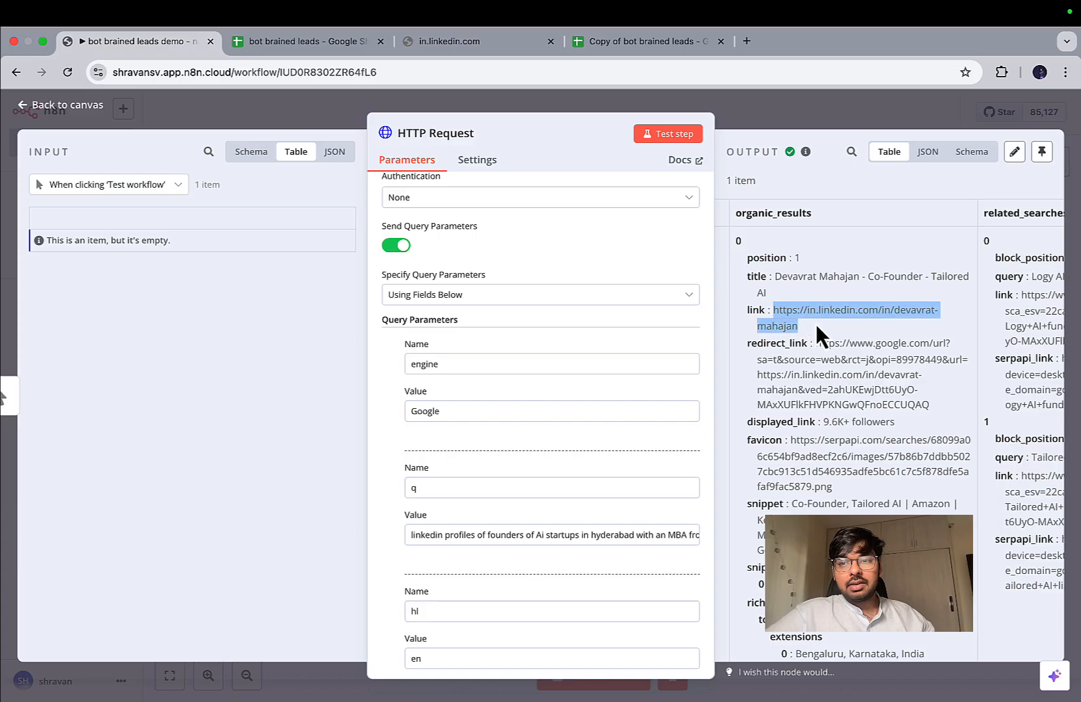
scroll(815, 322, down, 1)
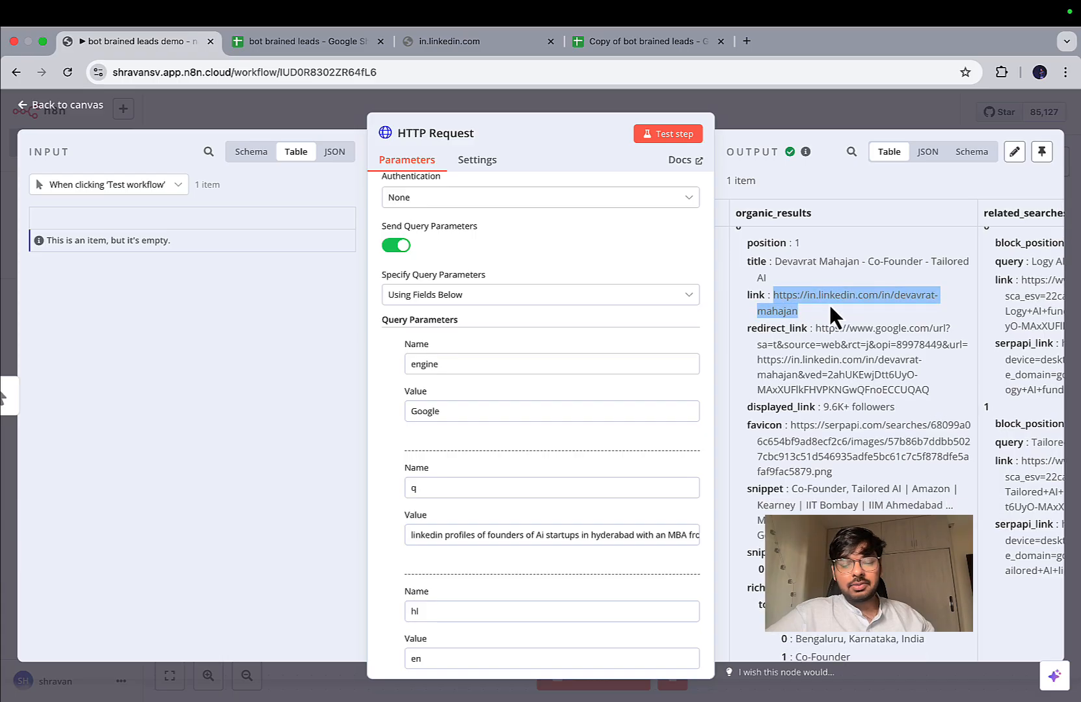
click(748, 43)
key(ctrl+v)
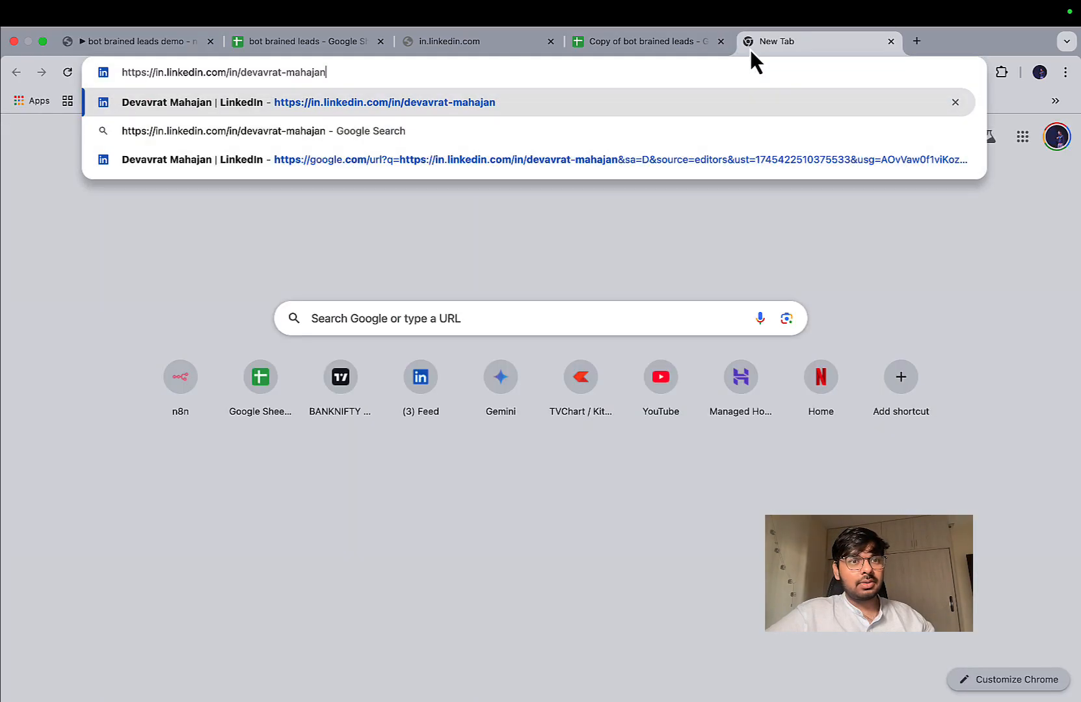
key(Return)
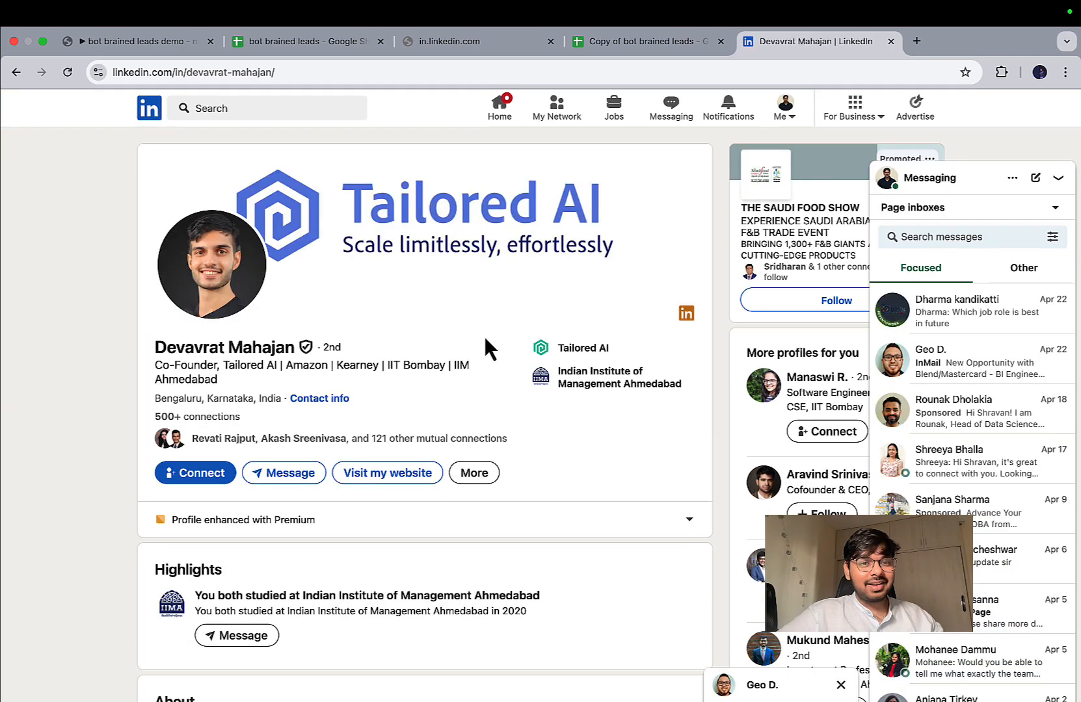
Examine the LinkedIn profile's headline, About, experience and education sections for the IIM MBA, highlighting the institute in the headline
scroll(484, 343, down, 1)
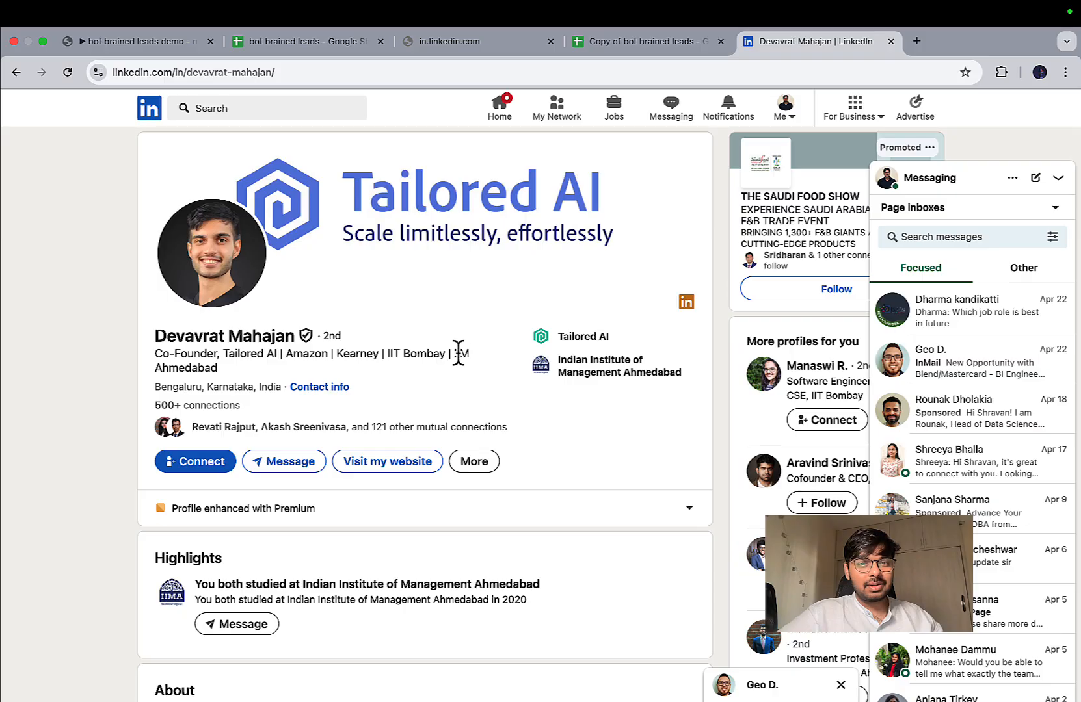
drag(454, 355, 463, 371)
scroll(464, 371, down, 10)
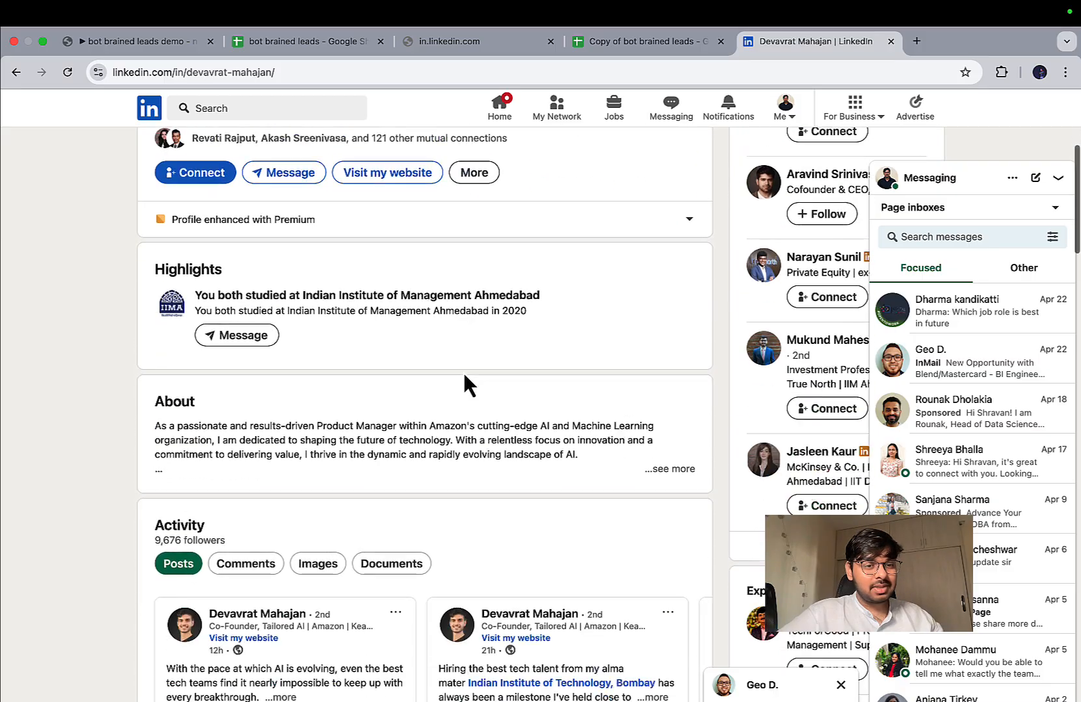
scroll(463, 371, down, 10)
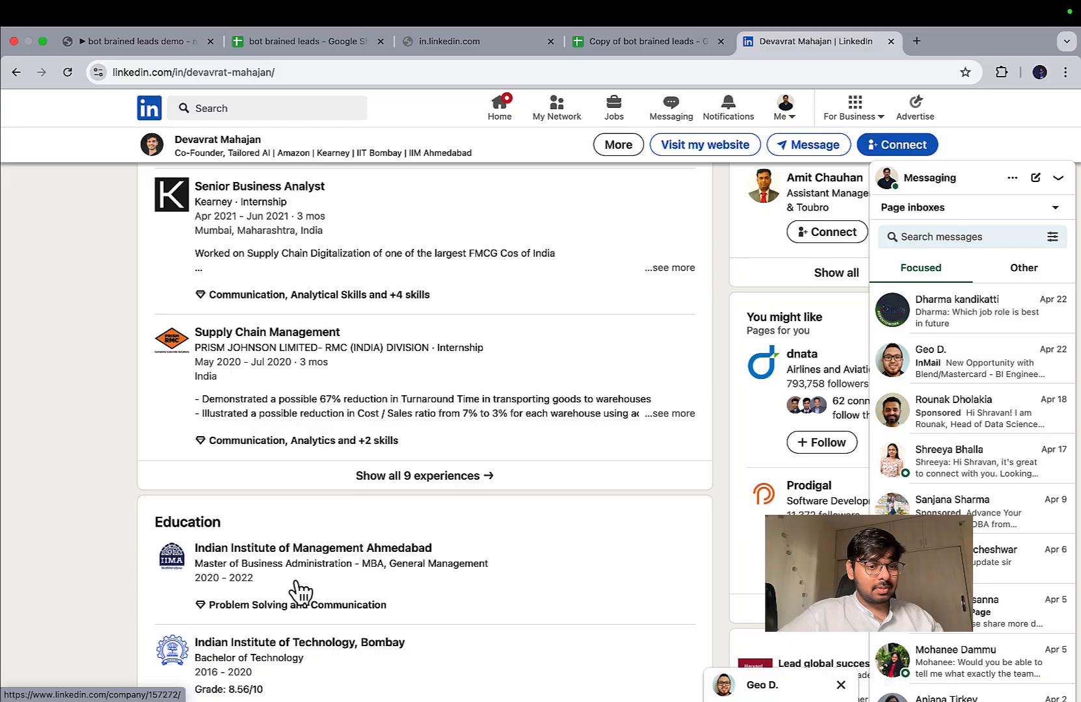
scroll(299, 592, down, 3)
scroll(300, 592, up, 20)
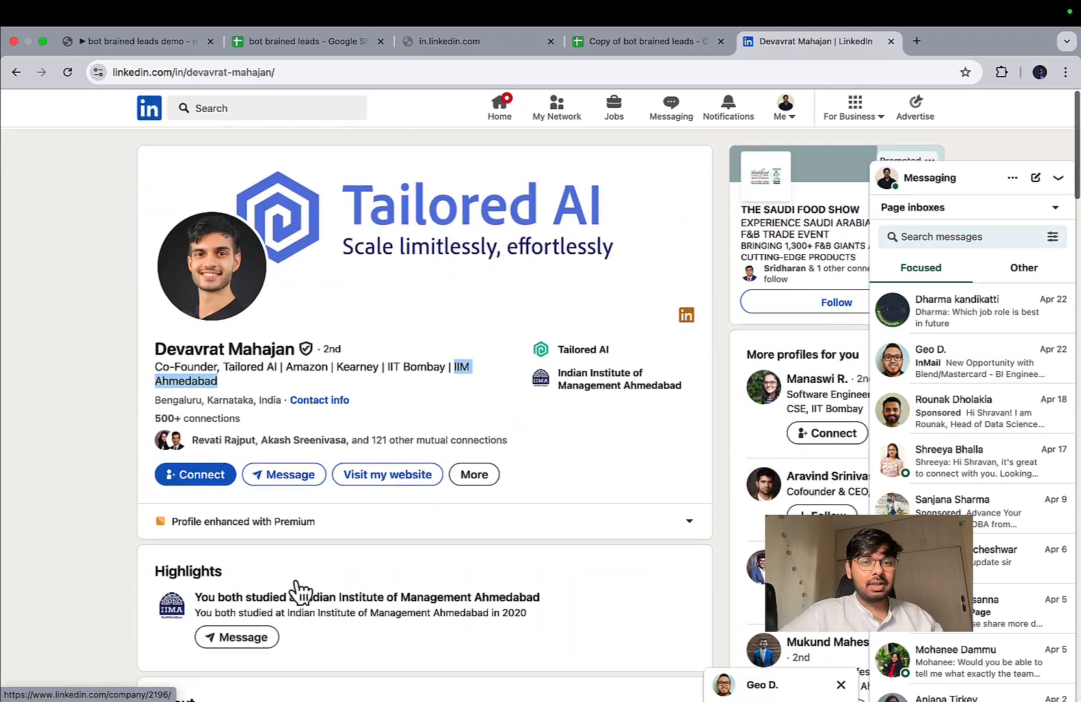
Send the founder a LinkedIn connection request without a note
scroll(306, 582, down, 1)
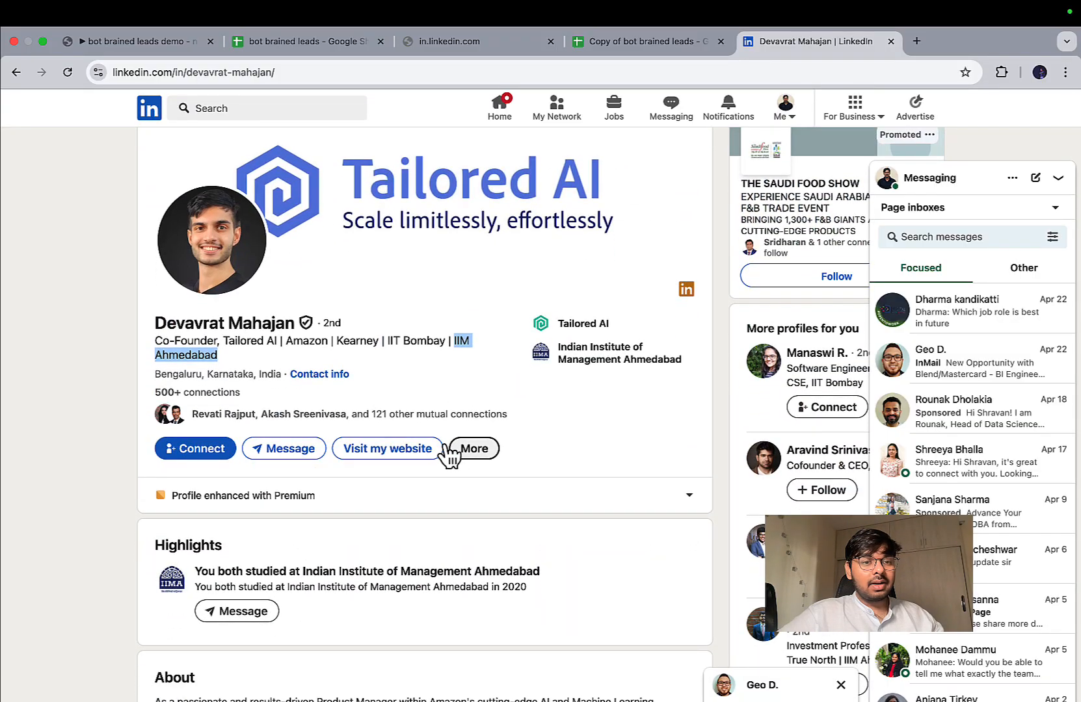
click(189, 453)
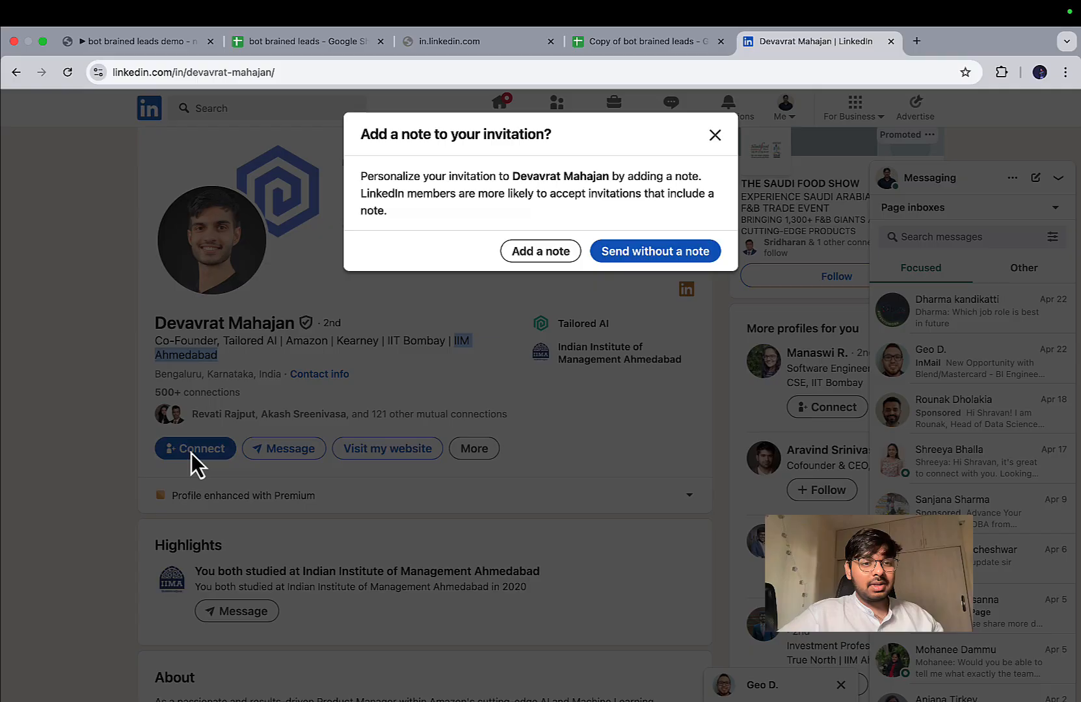
click(658, 255)
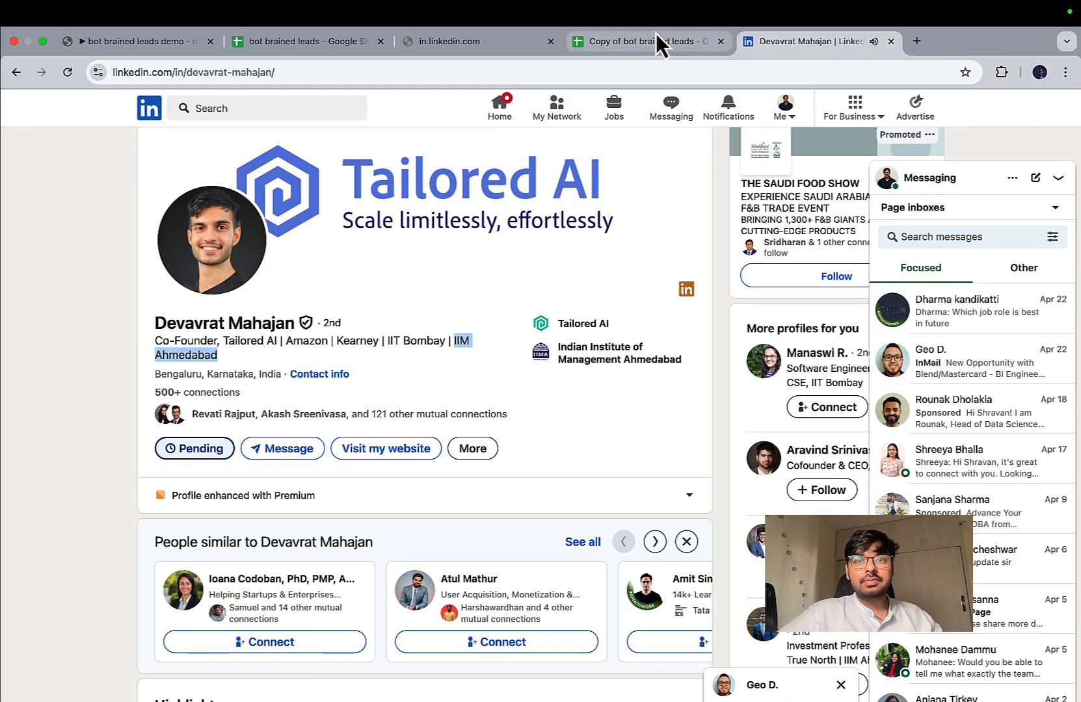
Switch back to the n8n workflow, review the second organic_results entry in the output, and return to the canvas
click(656, 36)
click(138, 43)
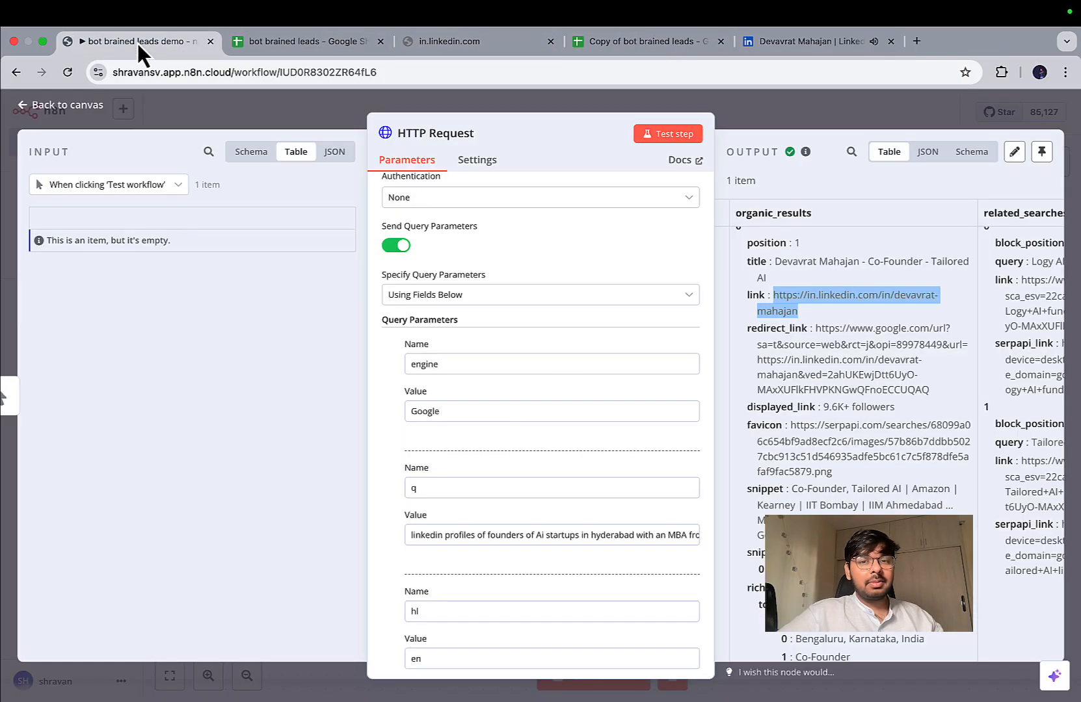
scroll(575, 463, down, 5)
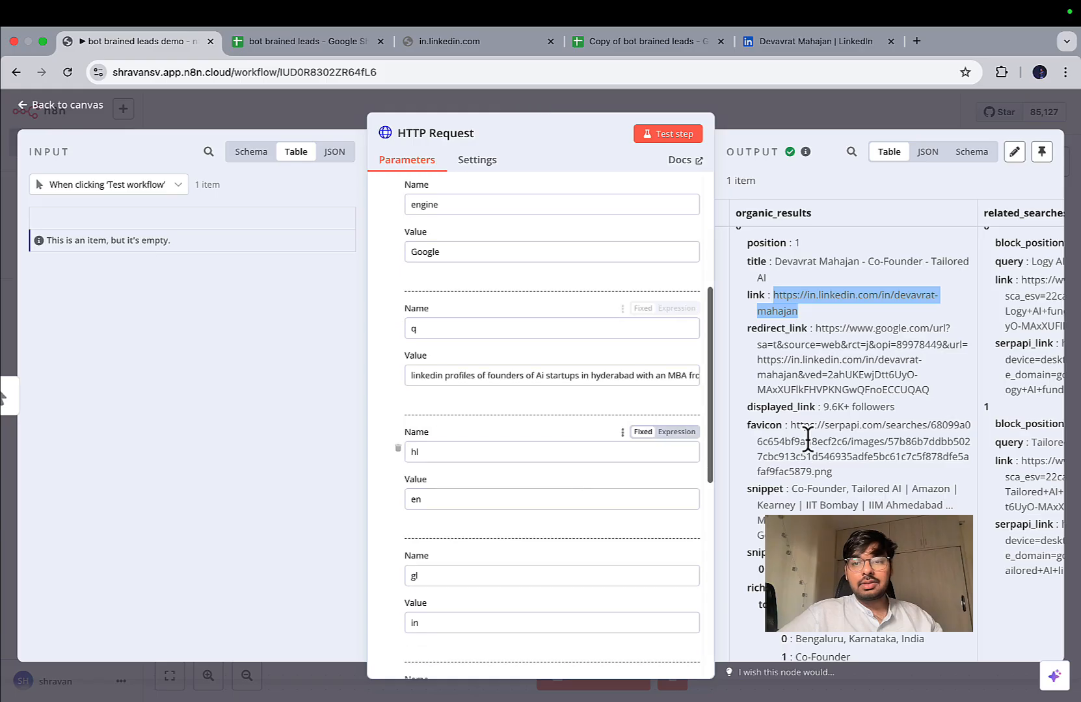
scroll(853, 416, down, 8)
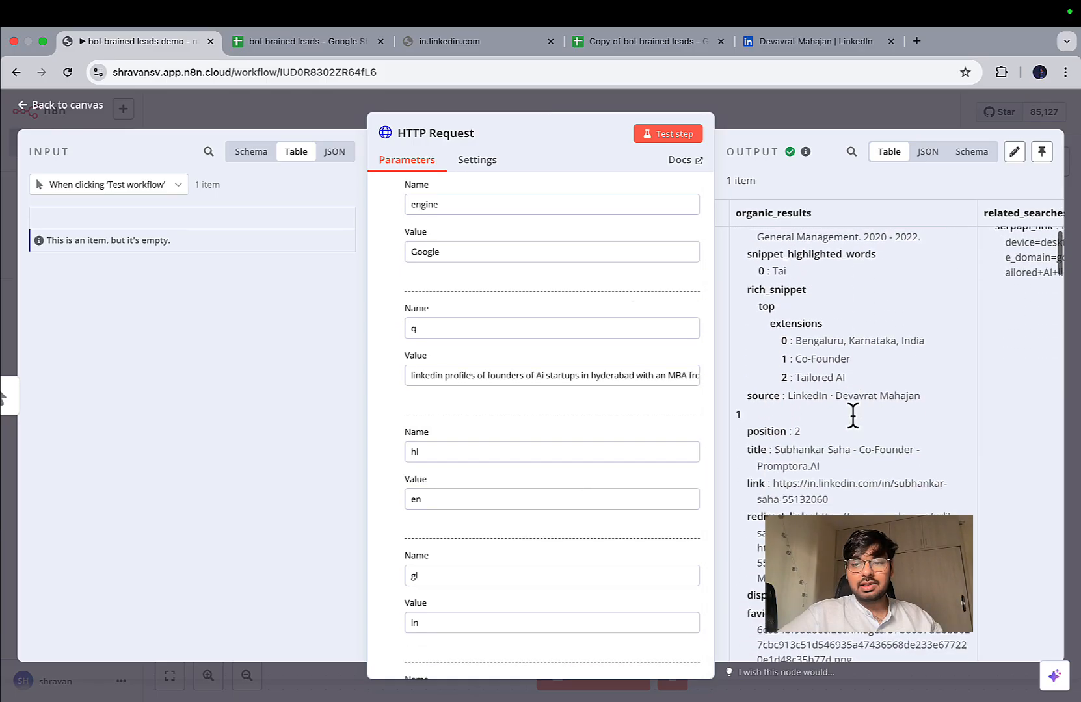
scroll(853, 416, down, 4)
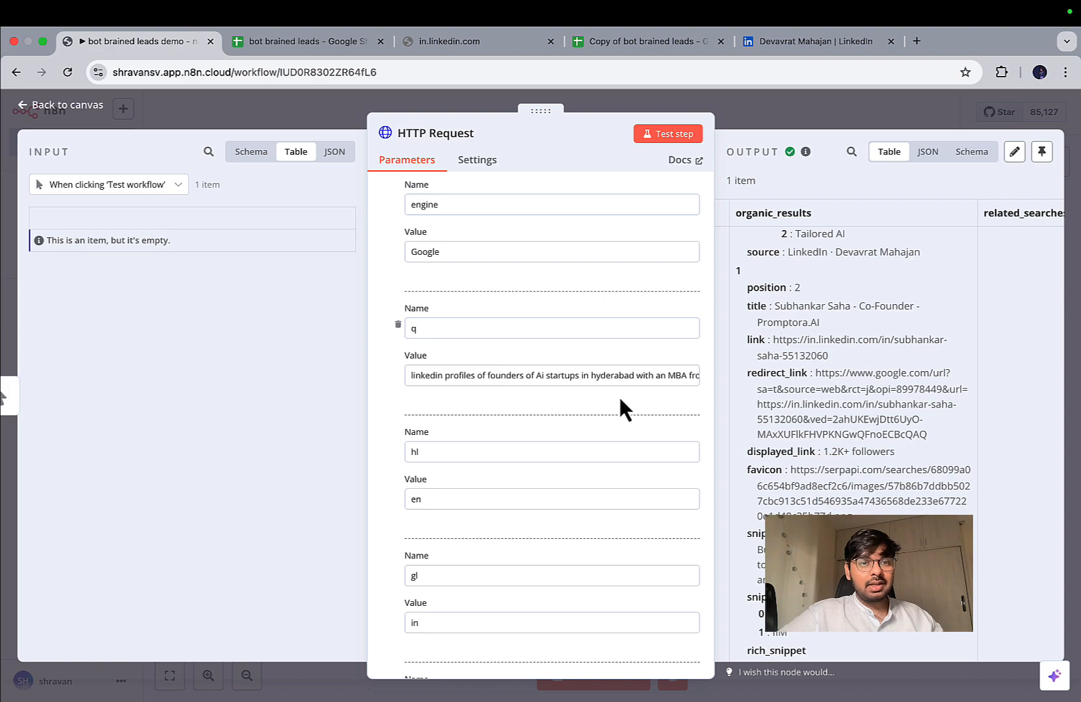
click(333, 119)
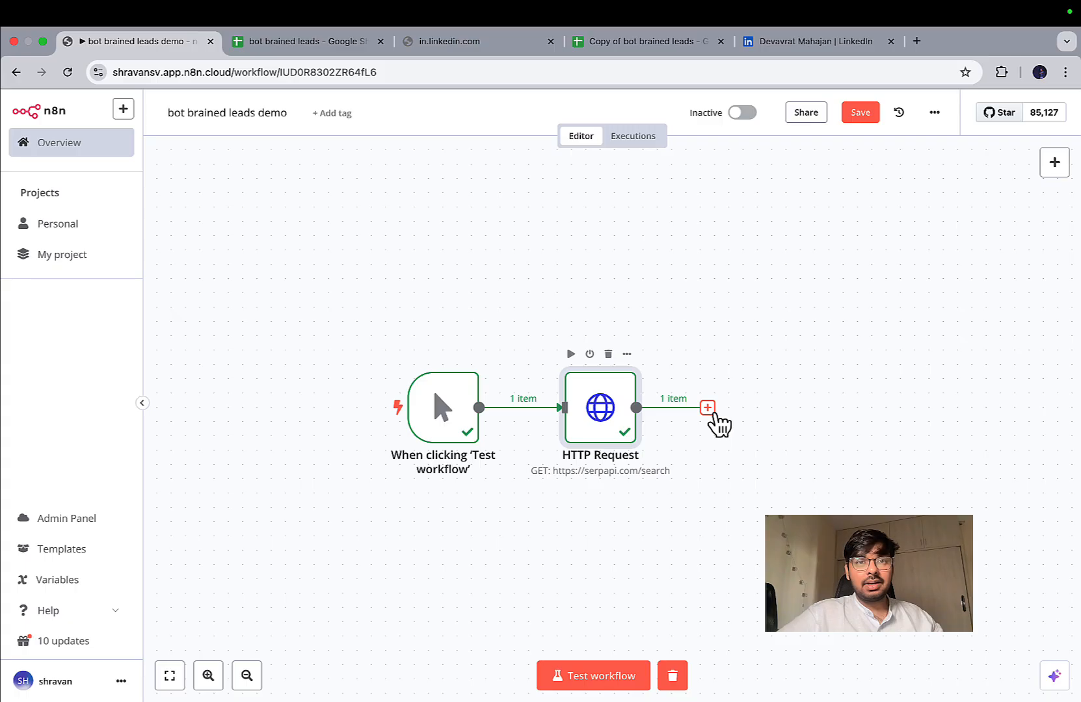
Add a Google Sheets node with the "Append row in sheet" action after the HTTP Request node
key(ctrl+Right)
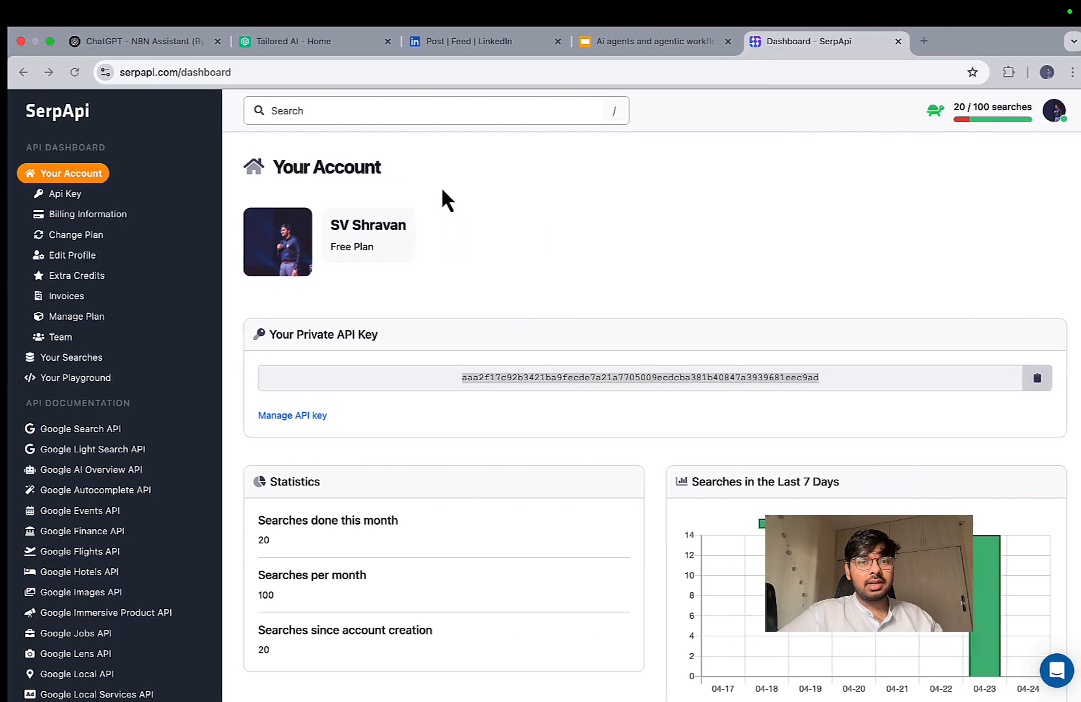
key(ctrl+Left)
click(707, 408)
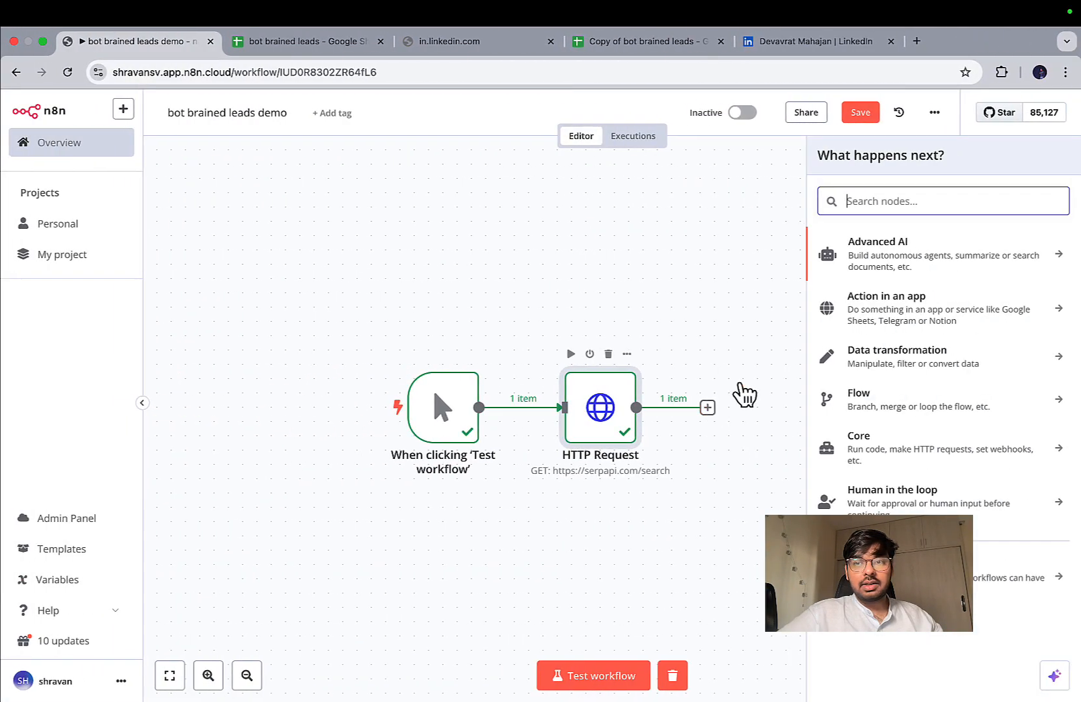
text(google)
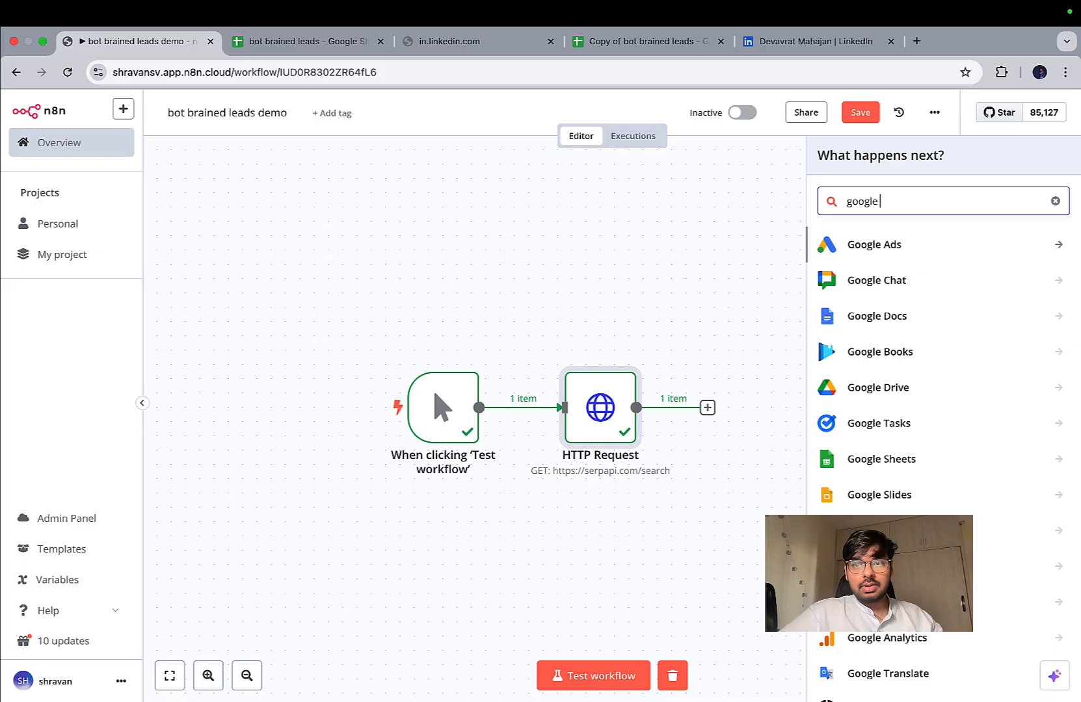
text(s)
click(875, 246)
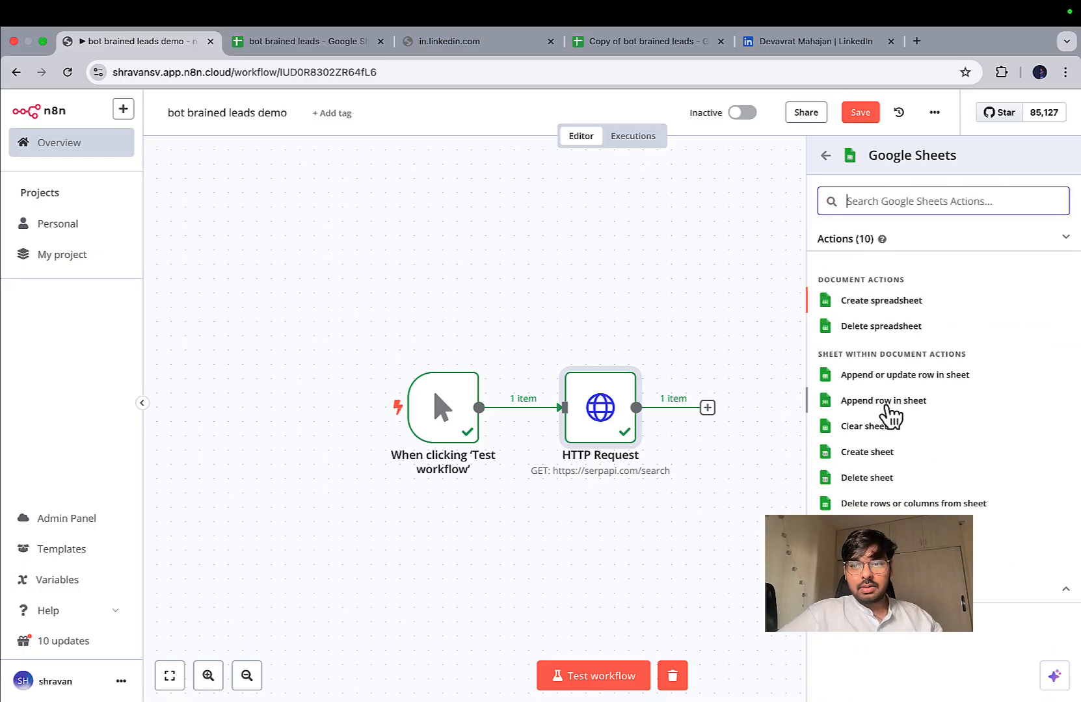
click(892, 402)
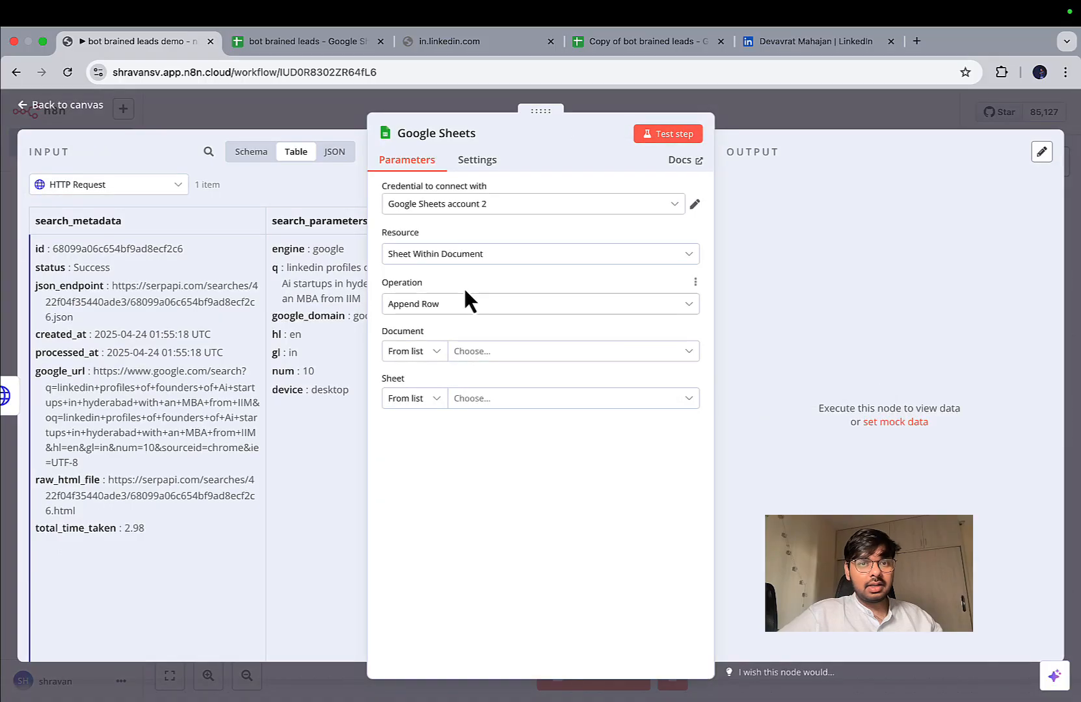
Check the connection details of the "Google Sheets account 2" credential and close them without changes
click(485, 207)
click(569, 174)
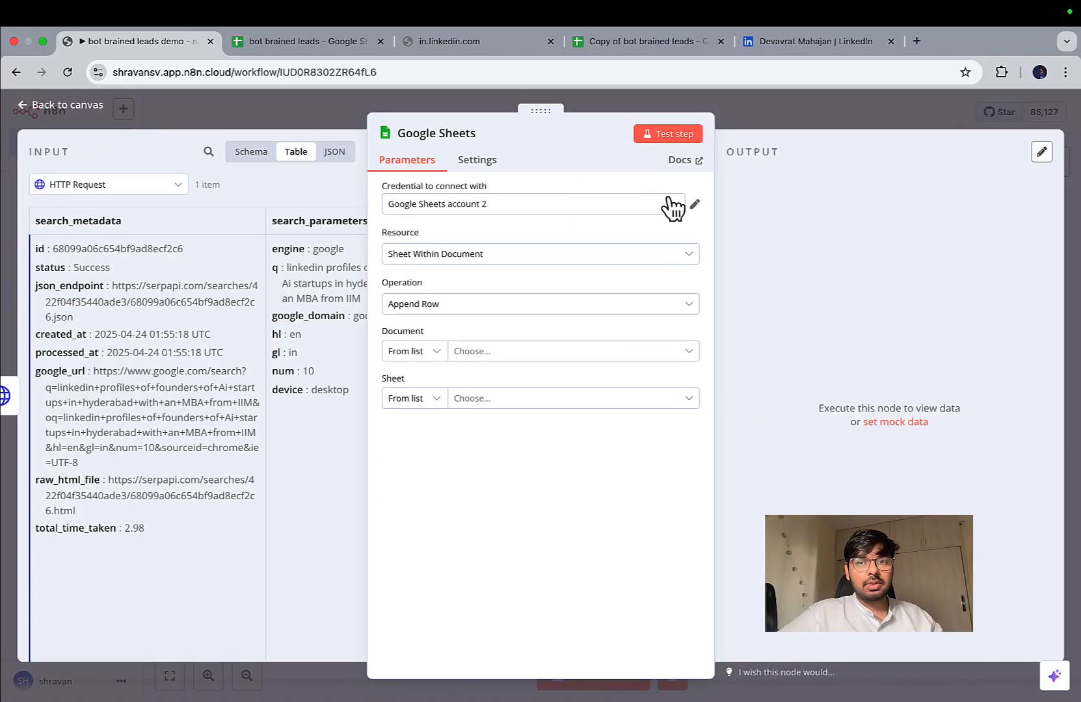
click(695, 206)
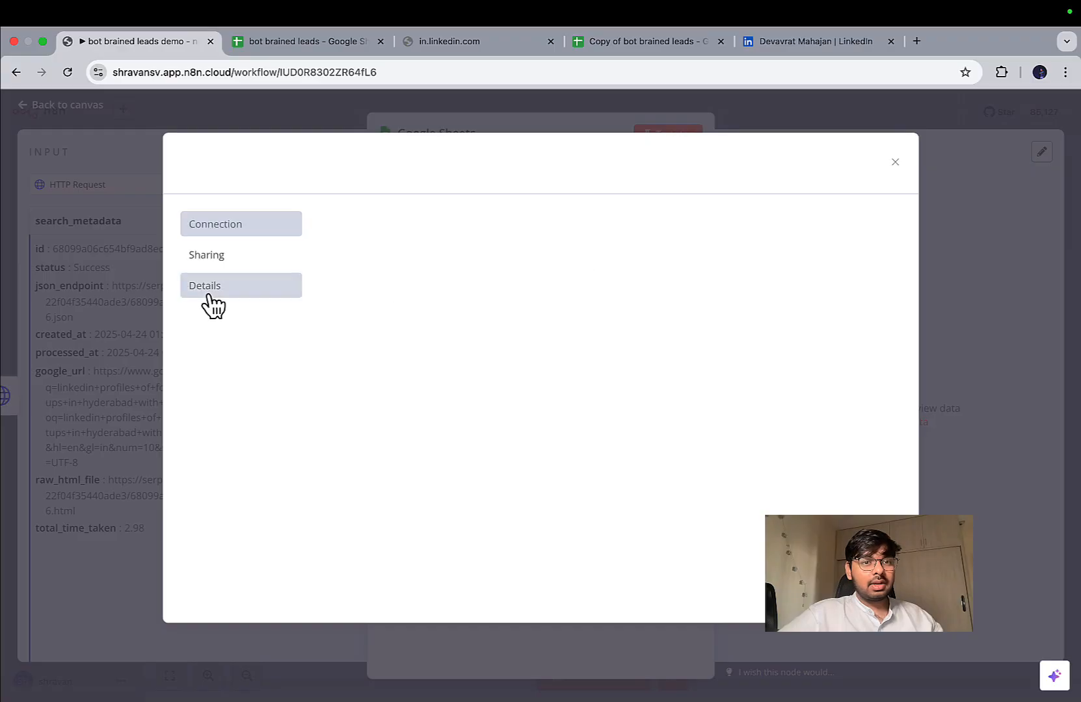
click(895, 162)
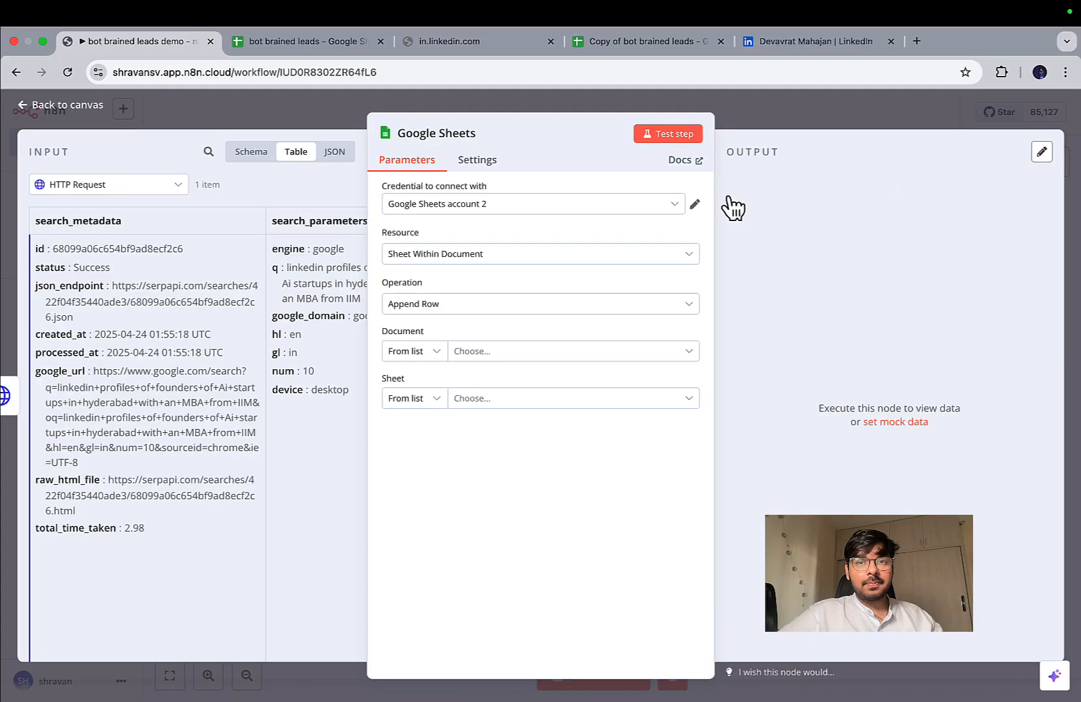
click(694, 205)
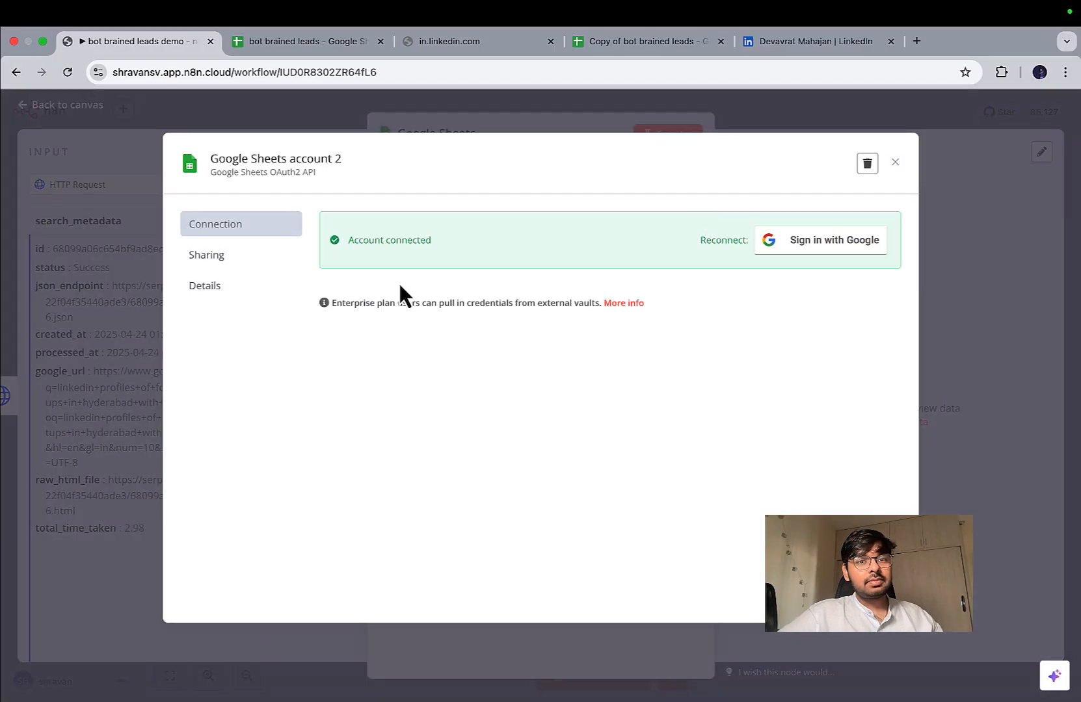
click(894, 162)
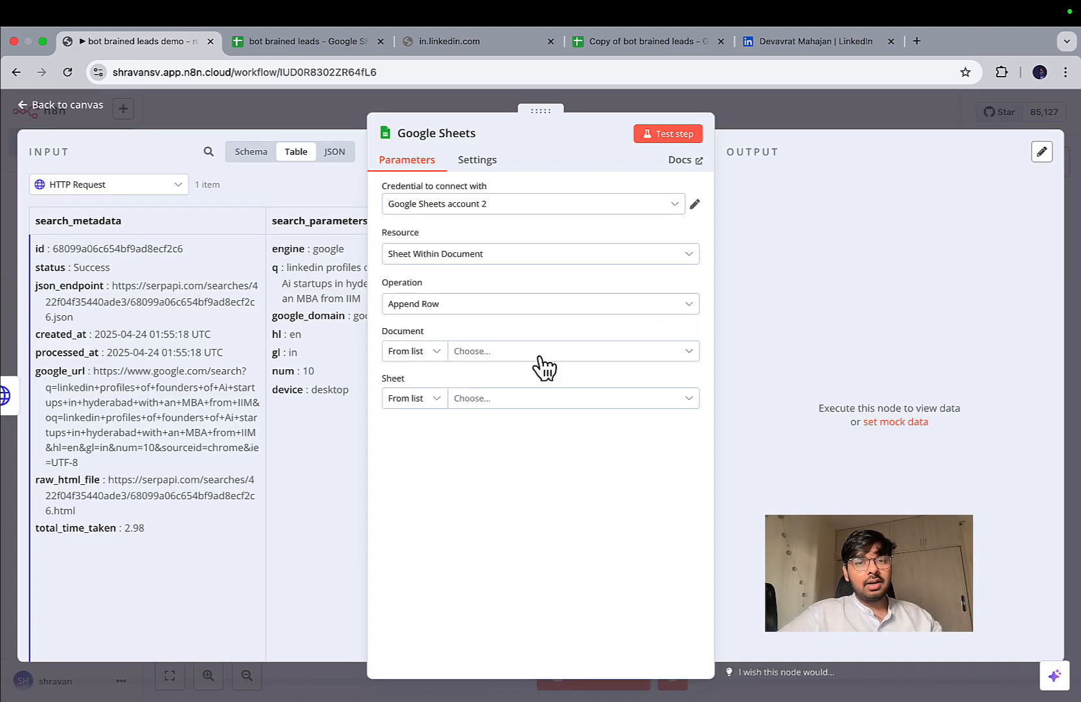
Set the Google Sheets node's document to "Copy of bot brained leads" and its sheet to Sheet1
click(489, 352)
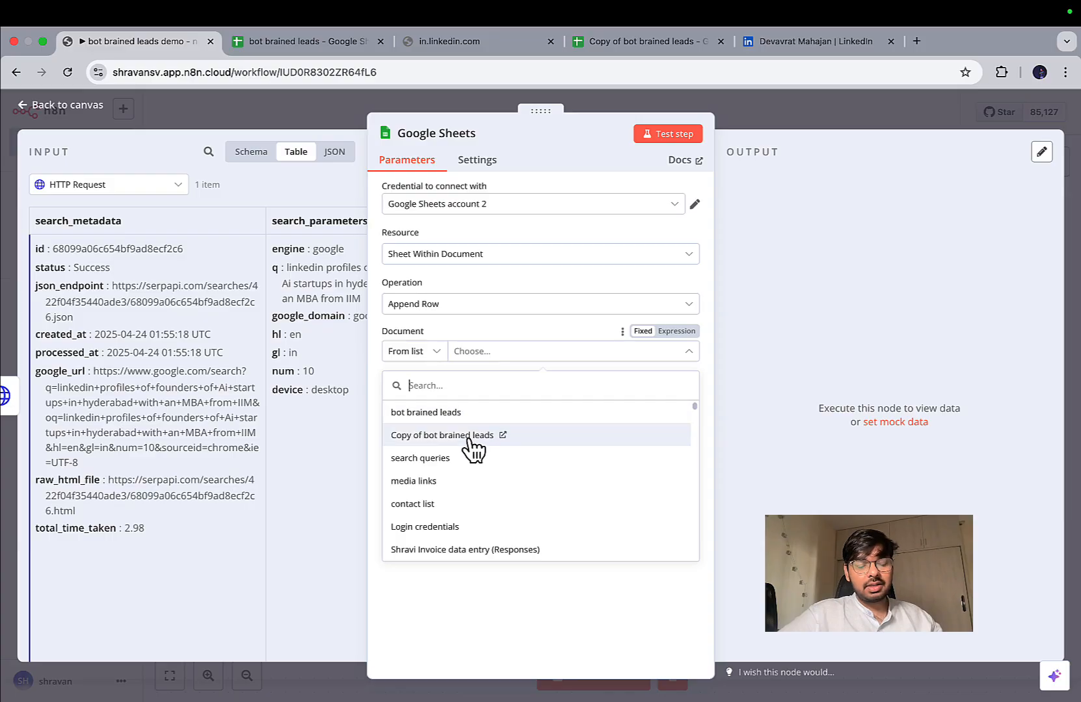
click(468, 437)
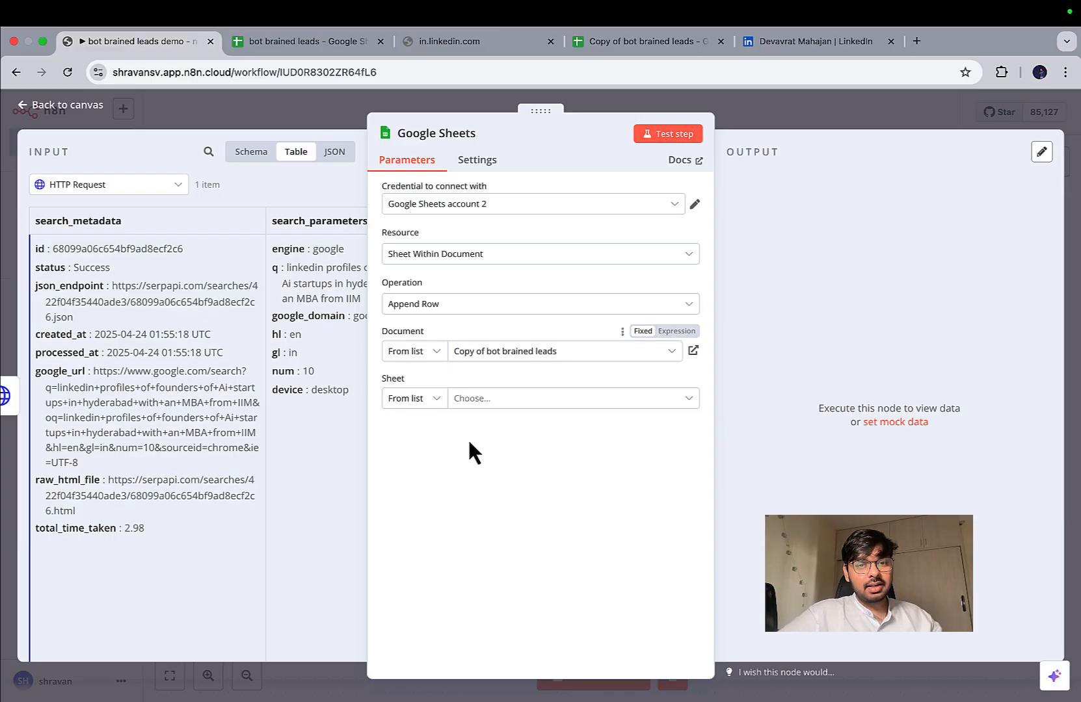
click(463, 399)
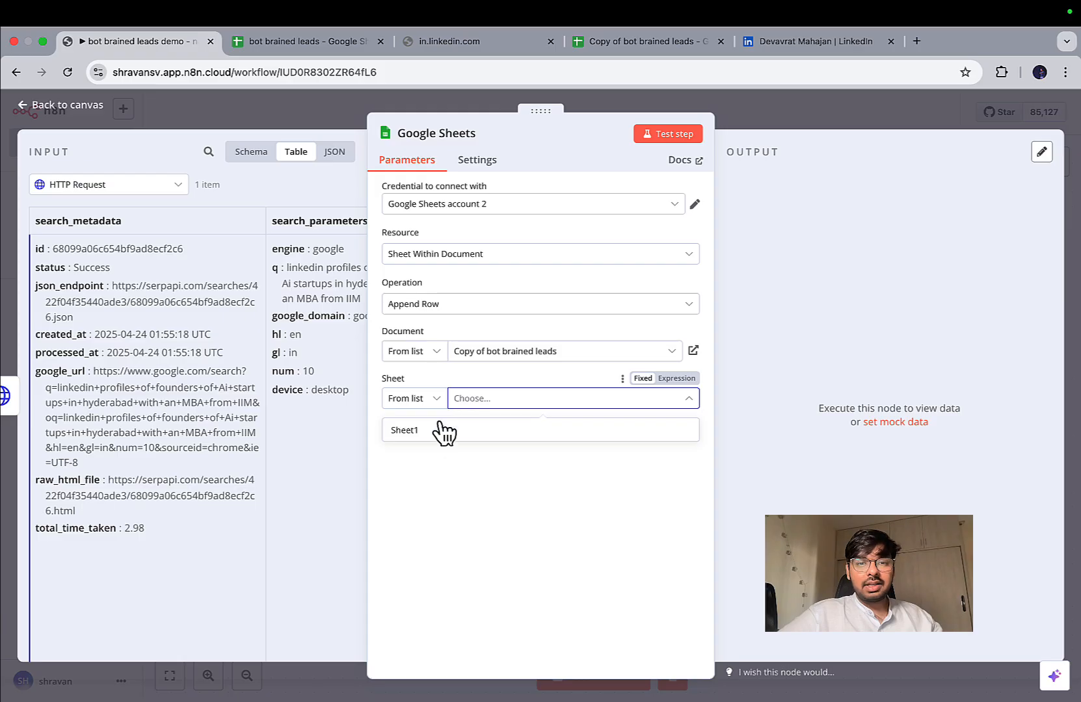
click(439, 436)
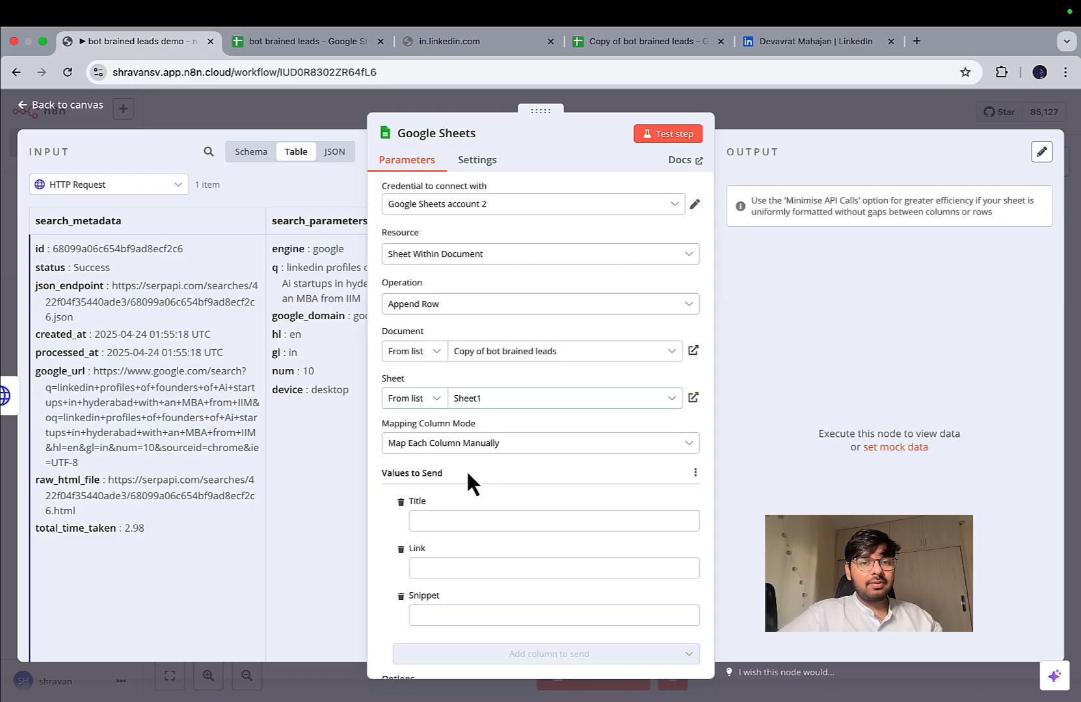
Show the HTTP Request input as a schema and map the Title column to organic_results[0].title
scroll(465, 469, down, 1)
scroll(342, 482, right, 3)
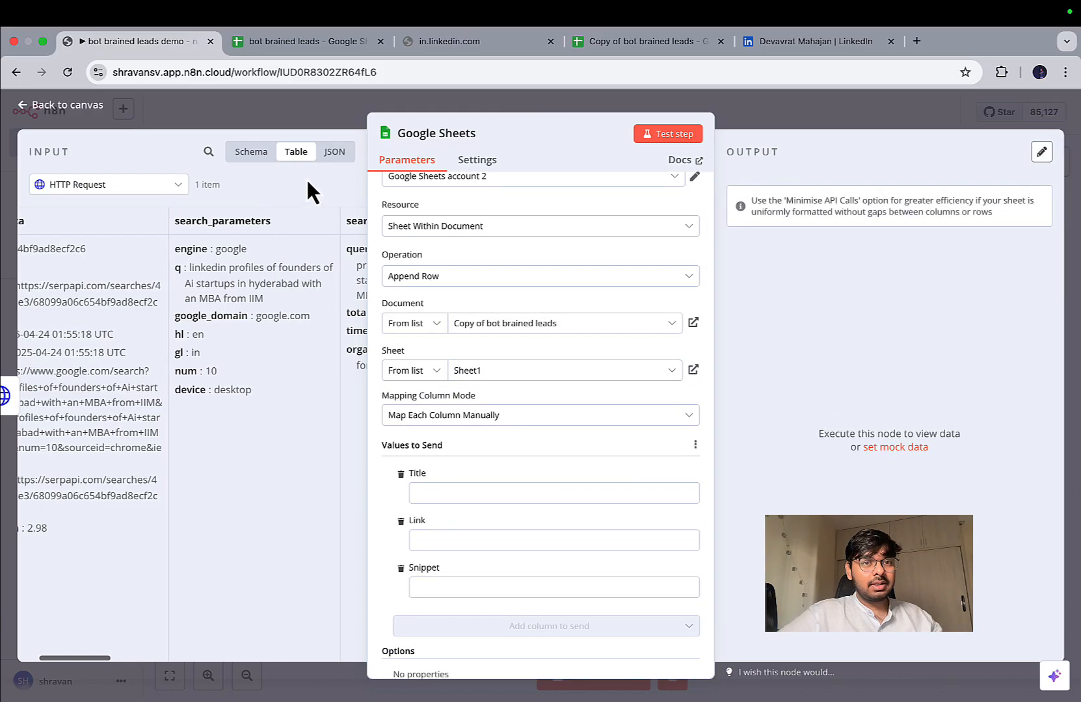
click(244, 160)
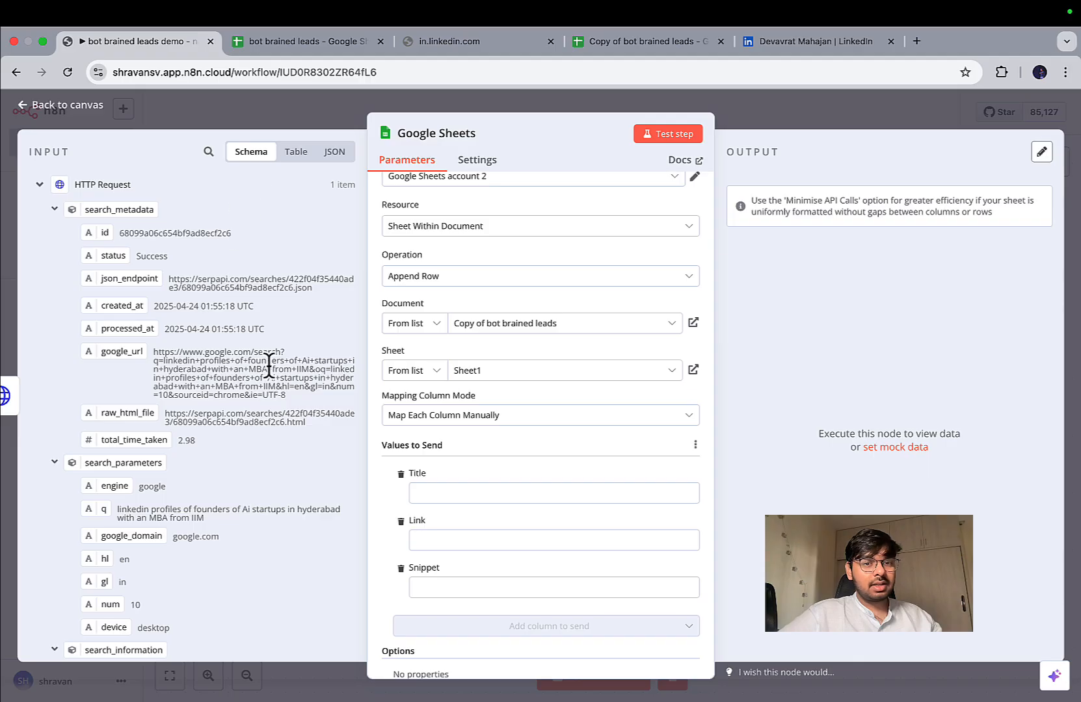
scroll(455, 445, down, 2)
scroll(172, 454, down, 8)
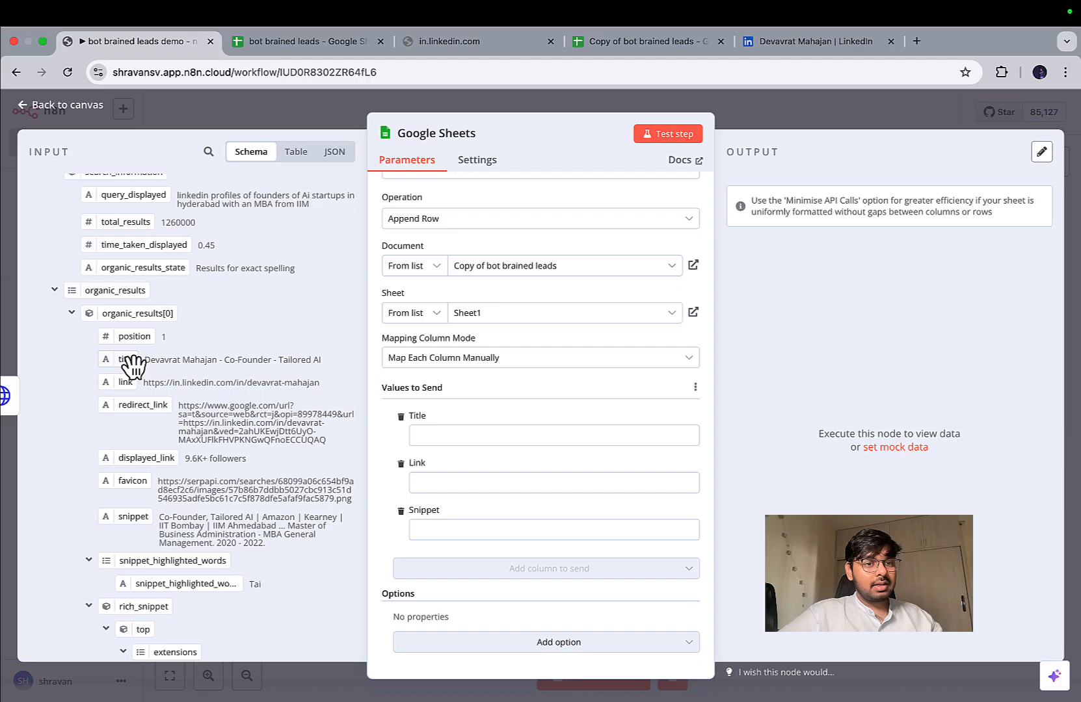
drag(134, 366, 458, 437)
scroll(292, 445, down, 3)
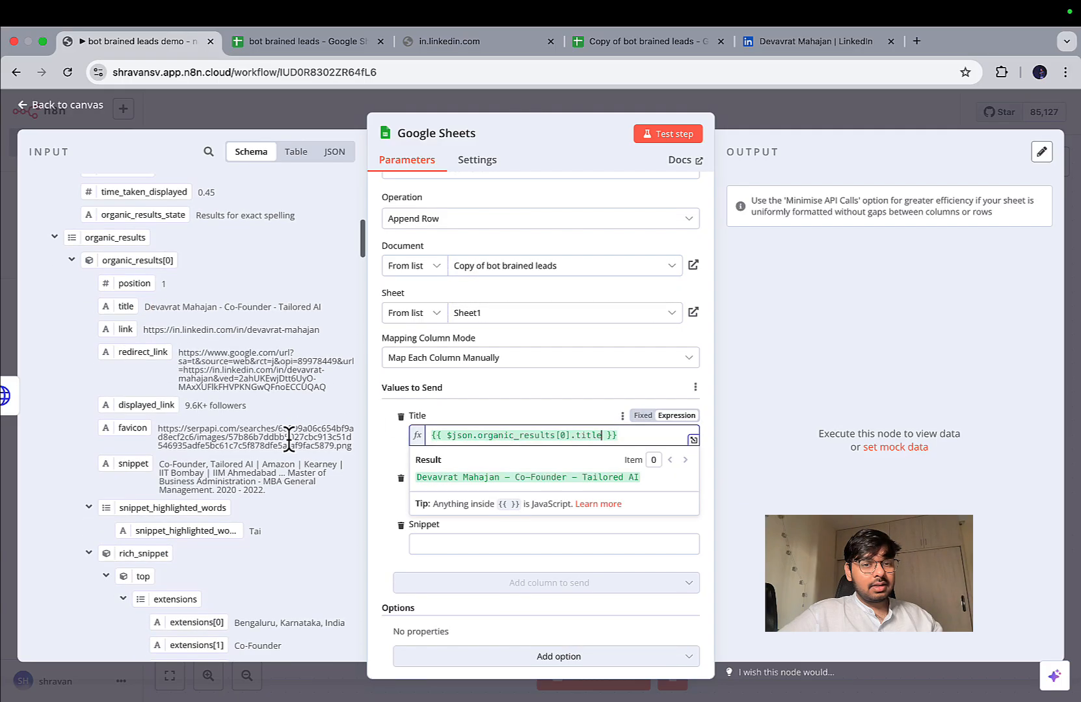
click(479, 411)
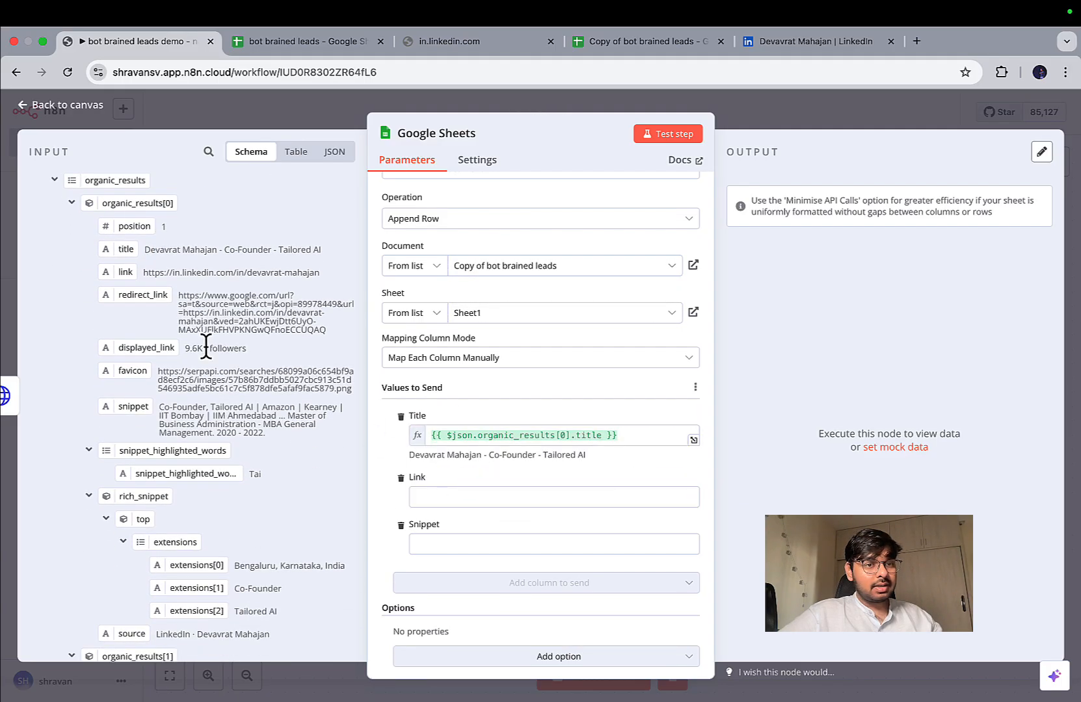
Map the Link column to organic_results[0].link and the Snippet column to organic_results[0].snippet
drag(124, 273, 440, 504)
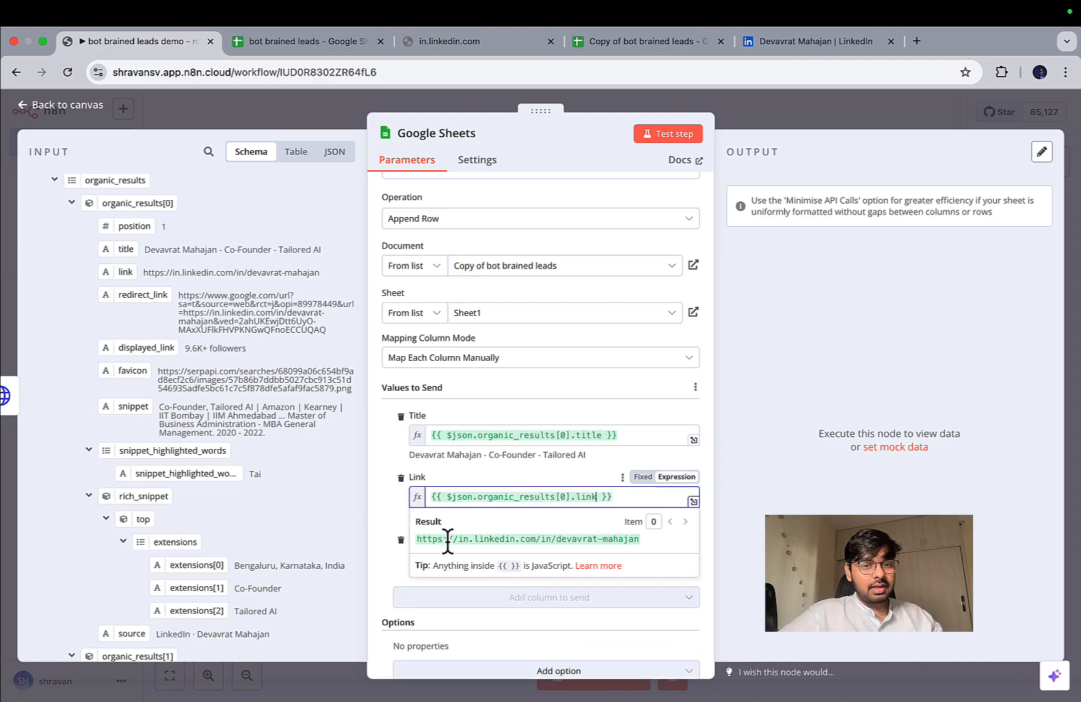
click(385, 496)
scroll(219, 452, down, 2)
scroll(220, 453, down, 2)
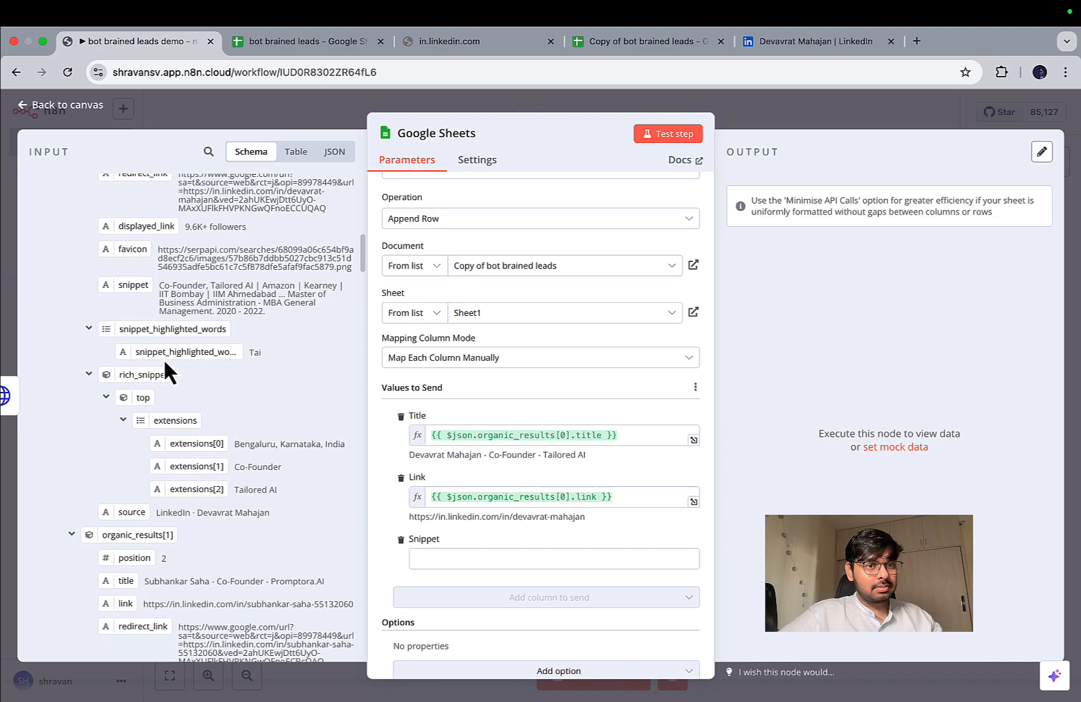
drag(134, 285, 491, 559)
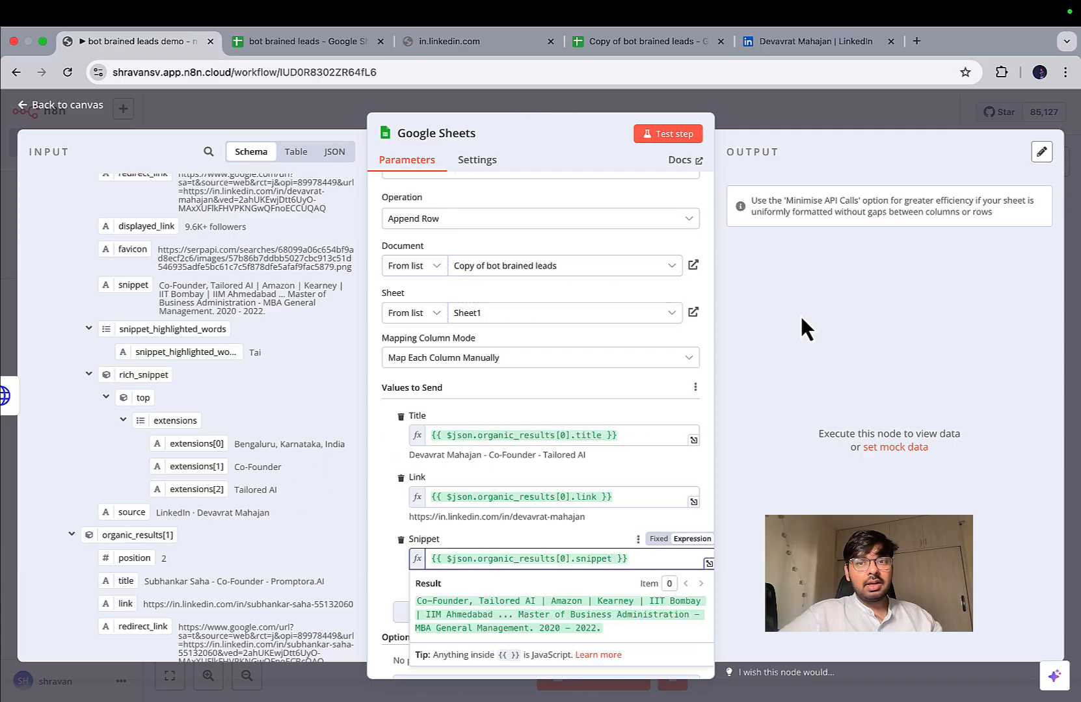
Test the Google Sheets node and check the appended row in the "Copy of bot brained leads" spreadsheet
click(688, 138)
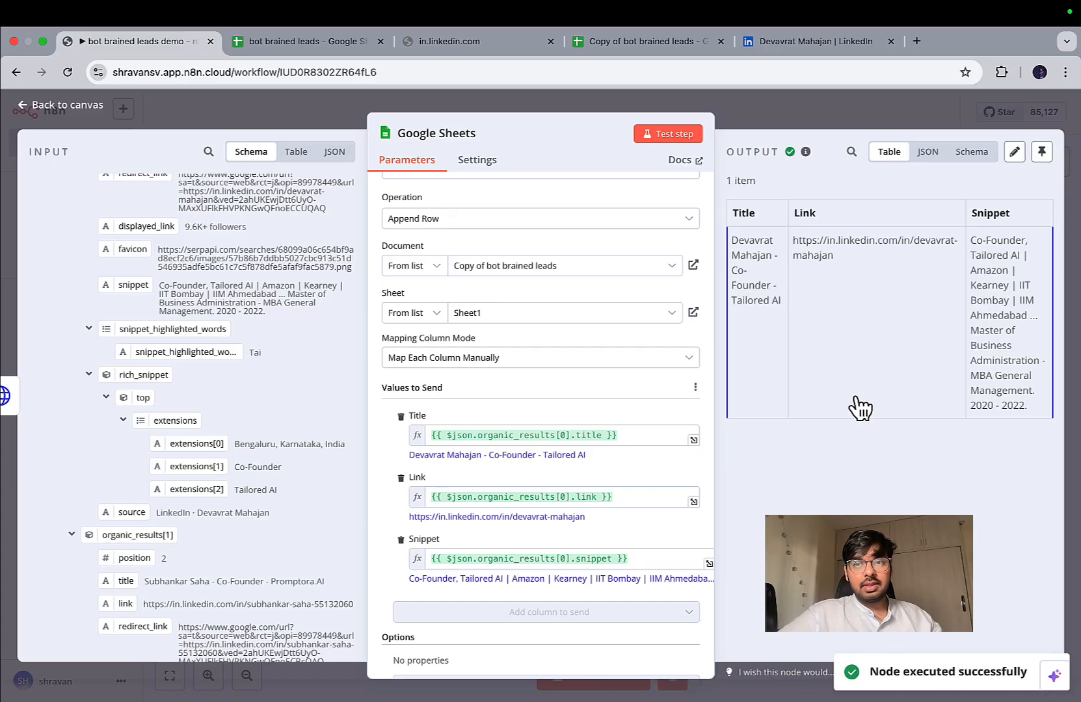
click(653, 42)
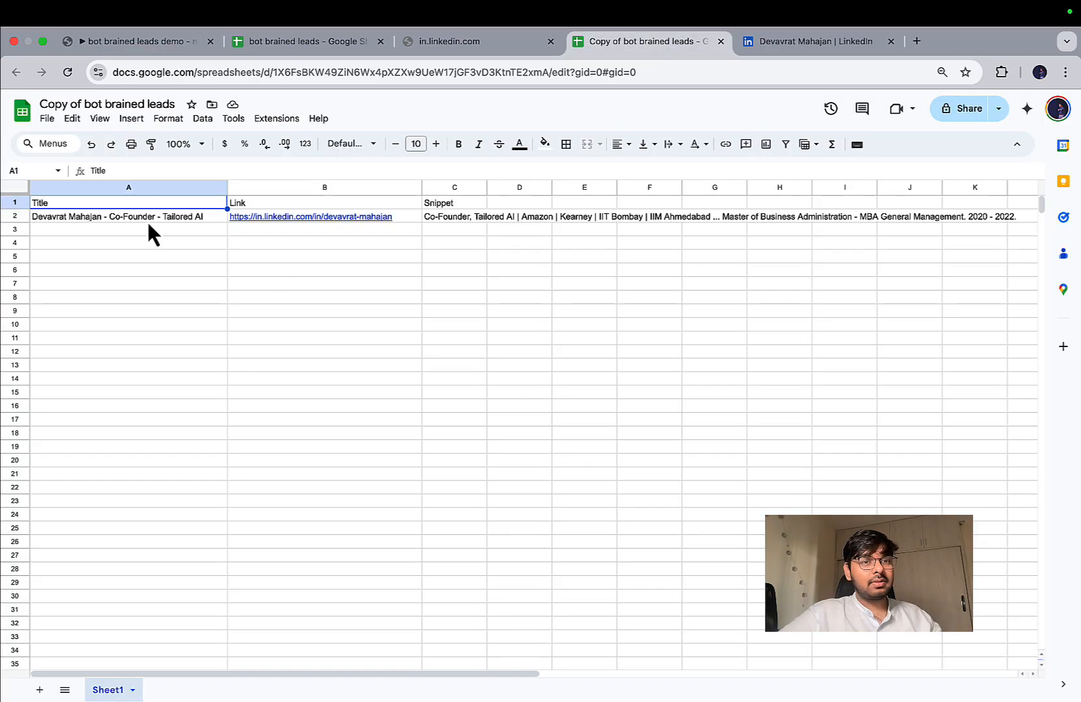
Close the disconnected in.linkedin.com page and return to the n8n workflow
click(479, 47)
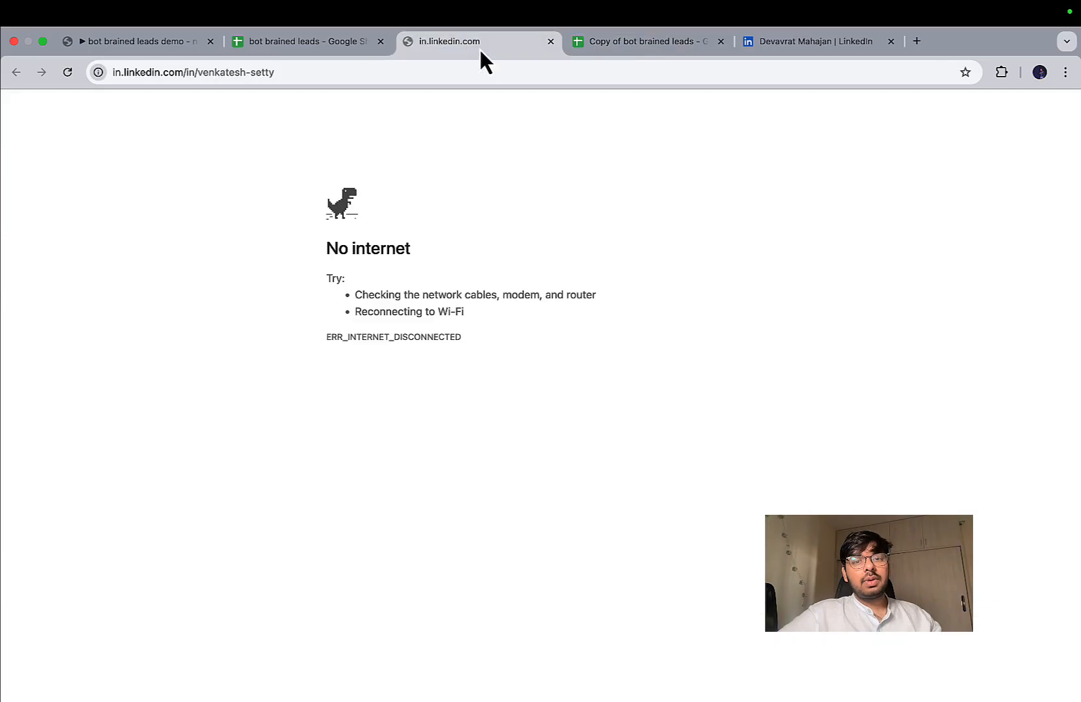
click(550, 41)
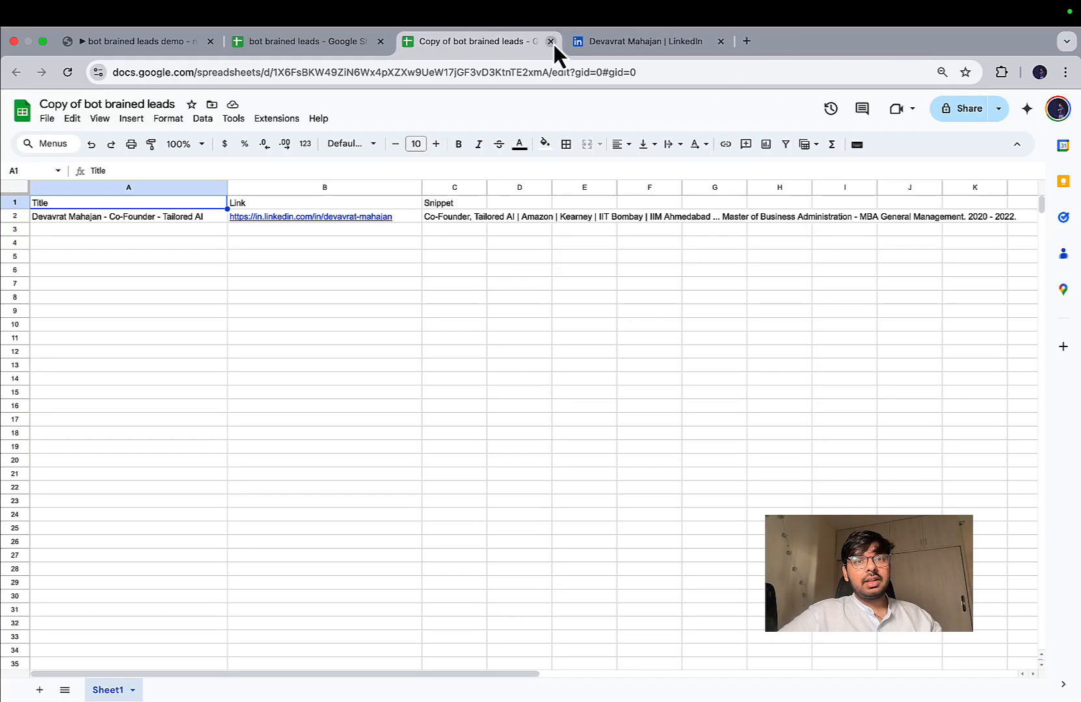
click(138, 40)
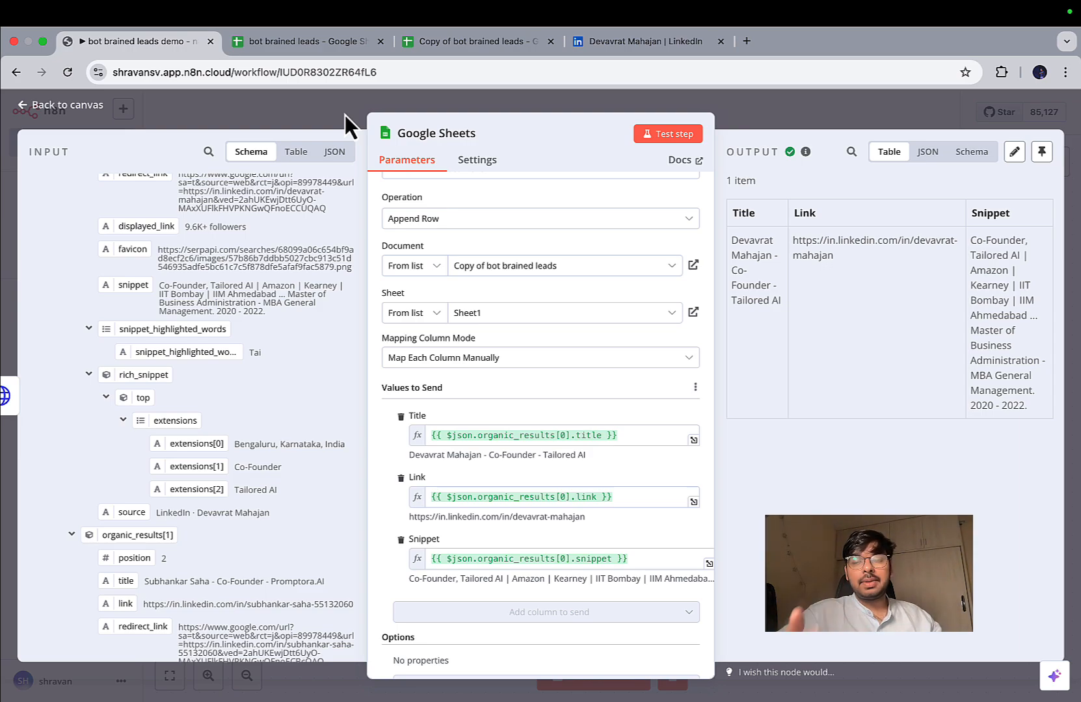
Switch to the N8N Assistant chat in ChatGPT and review its steps on inspecting and formatting the search results
key(ctrl+Left)
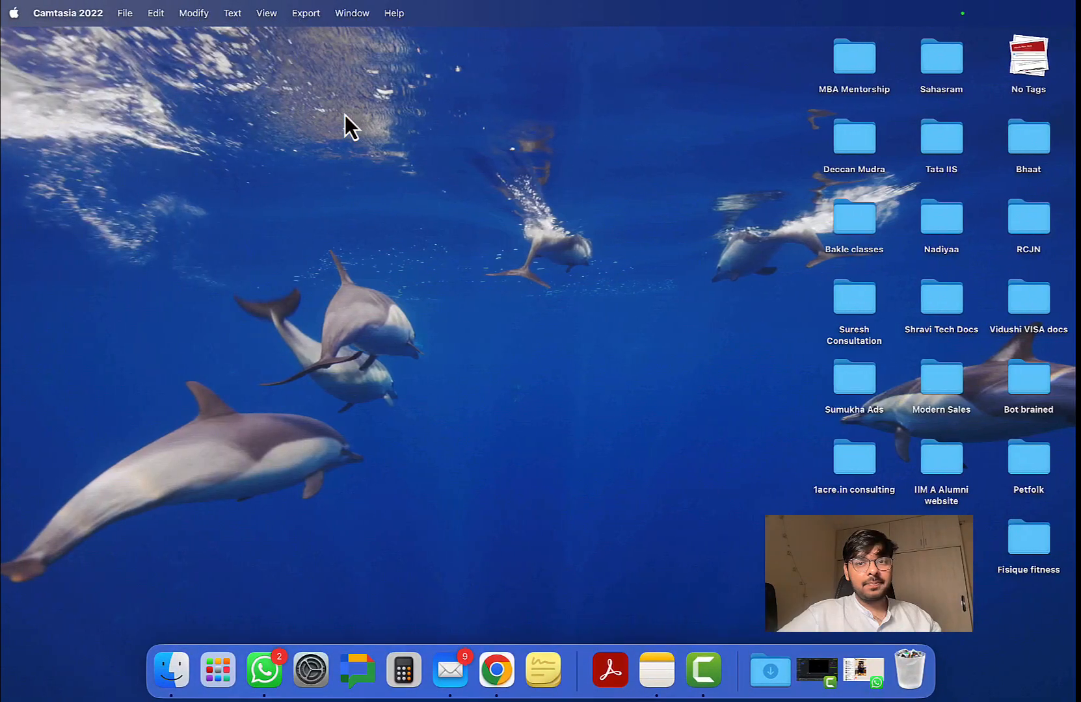
key(ctrl+Right)
key(ctrl+Right)
click(281, 43)
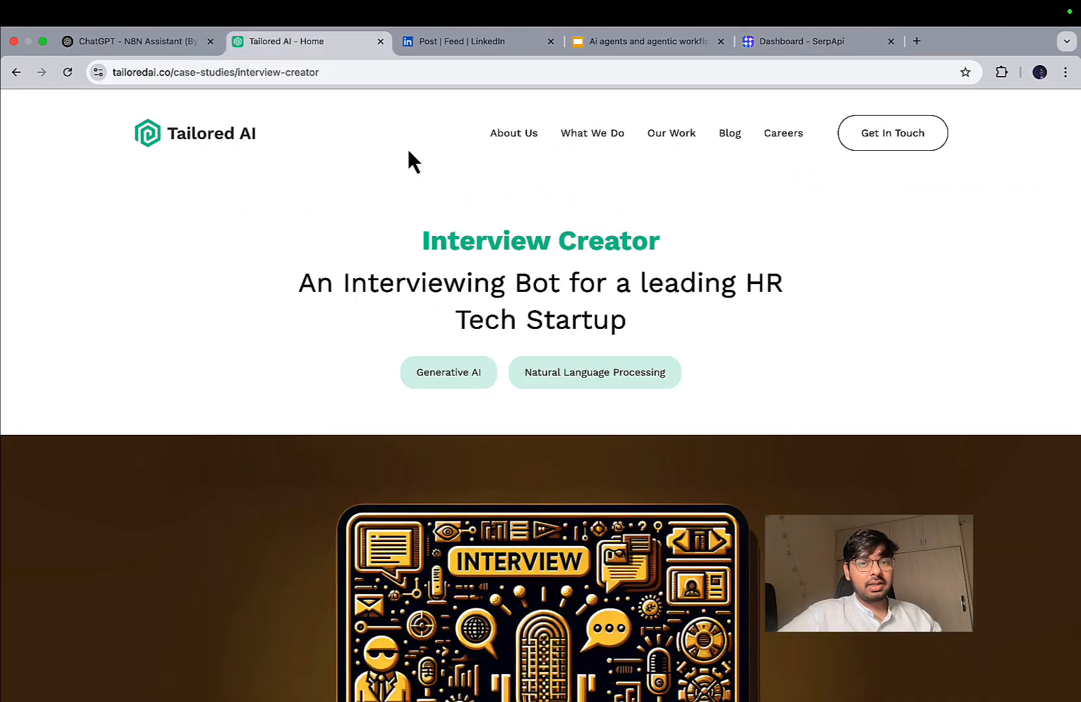
click(155, 46)
scroll(528, 403, down, 5)
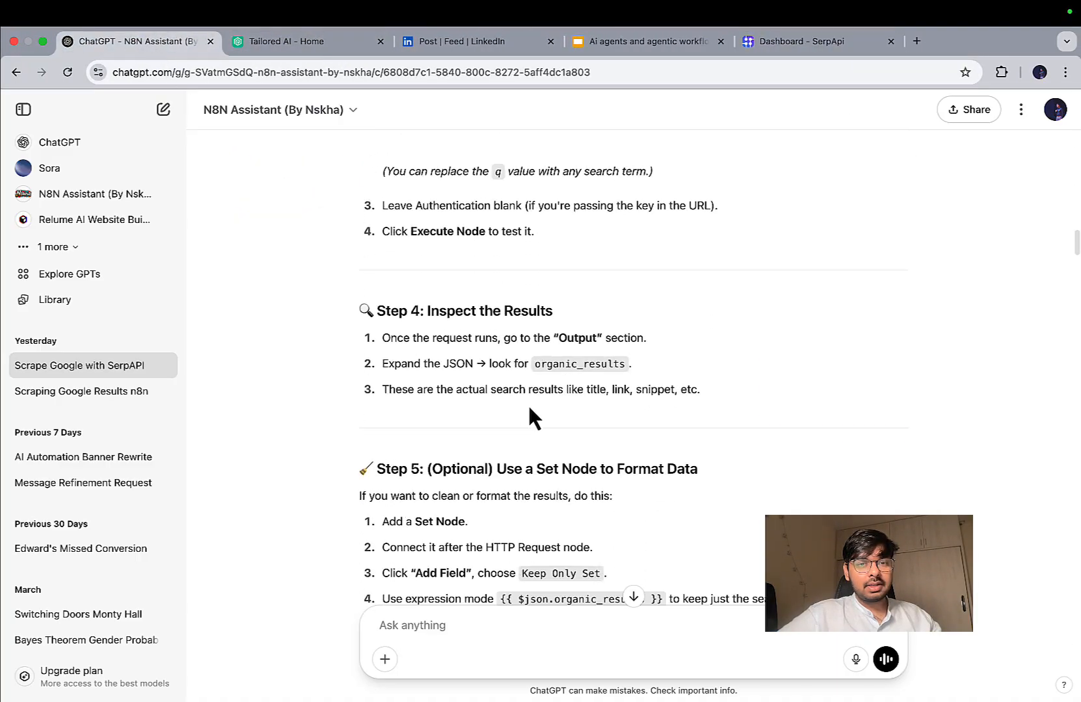
scroll(529, 411, down, 3)
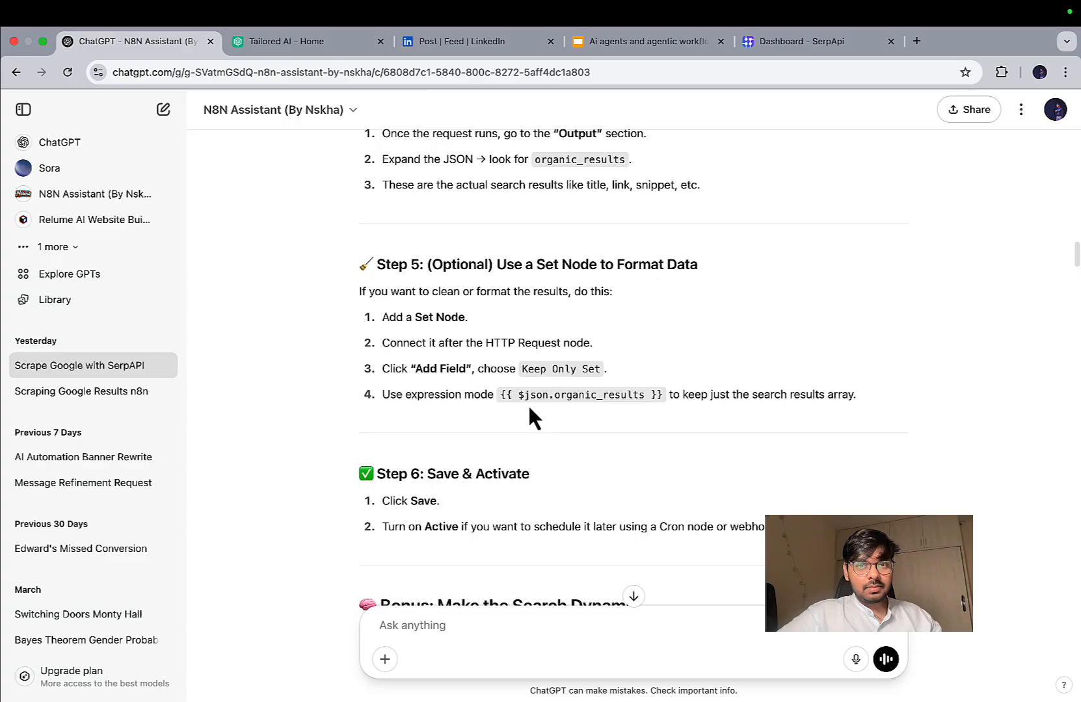
Read through the assistant's instructions on formatting the SerpAPI results and sending organic search results to Google Sheets
scroll(529, 402, up, 5)
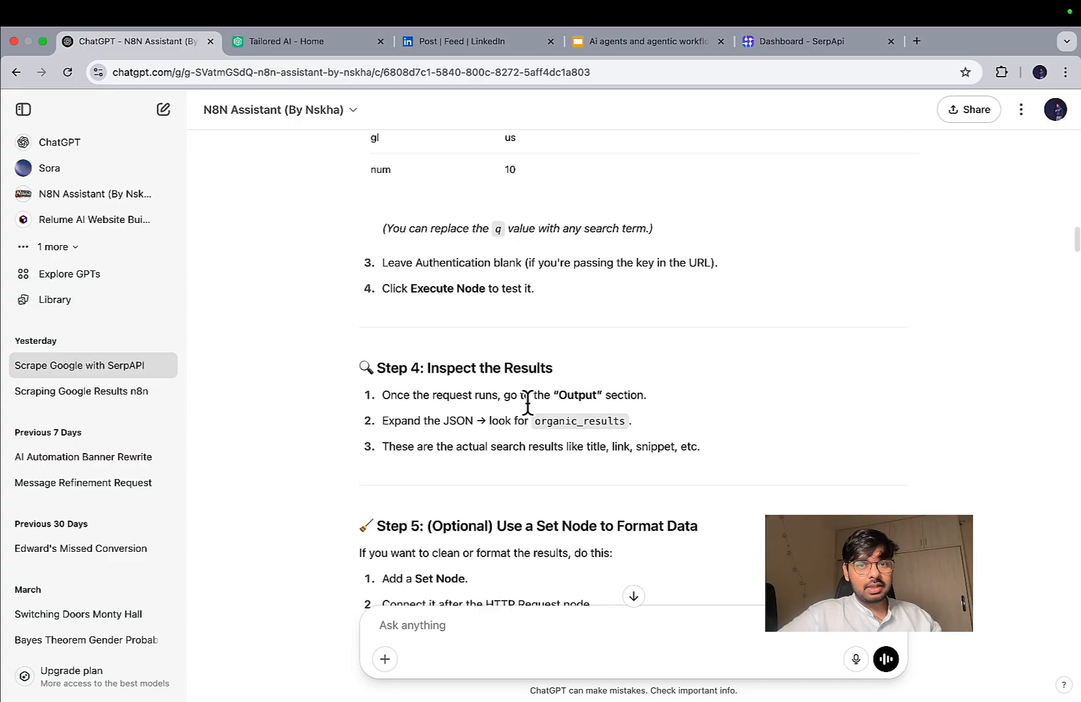
scroll(528, 403, up, 3)
scroll(528, 403, down, 3)
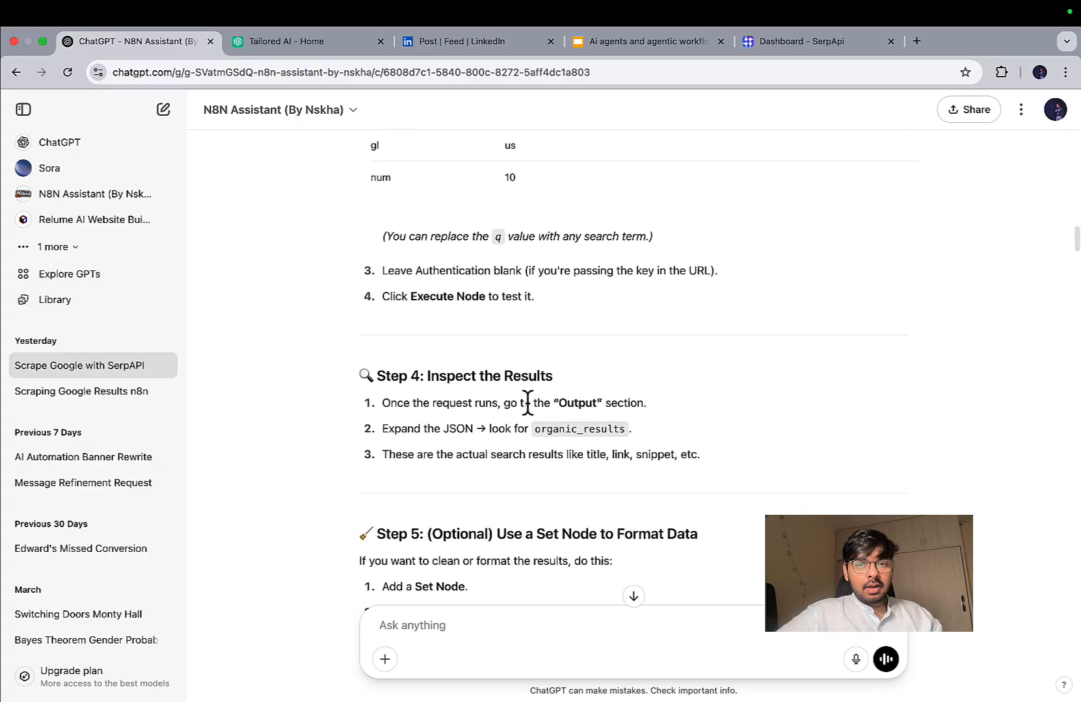
scroll(528, 402, down, 1)
scroll(514, 410, down, 4)
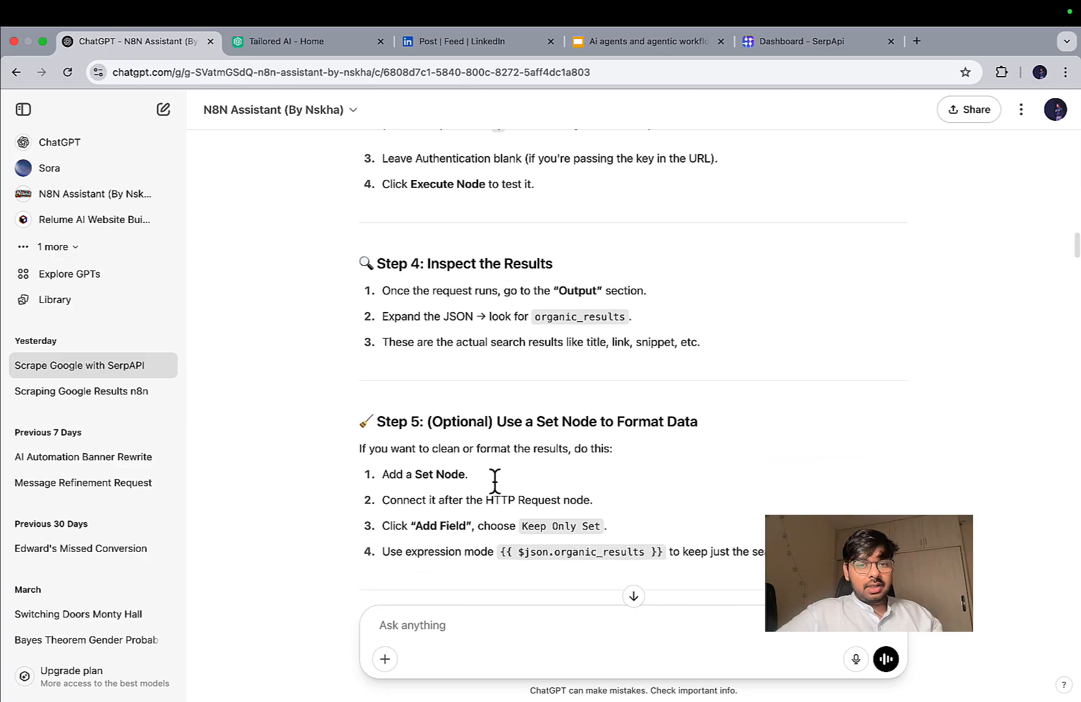
scroll(494, 482, down, 7)
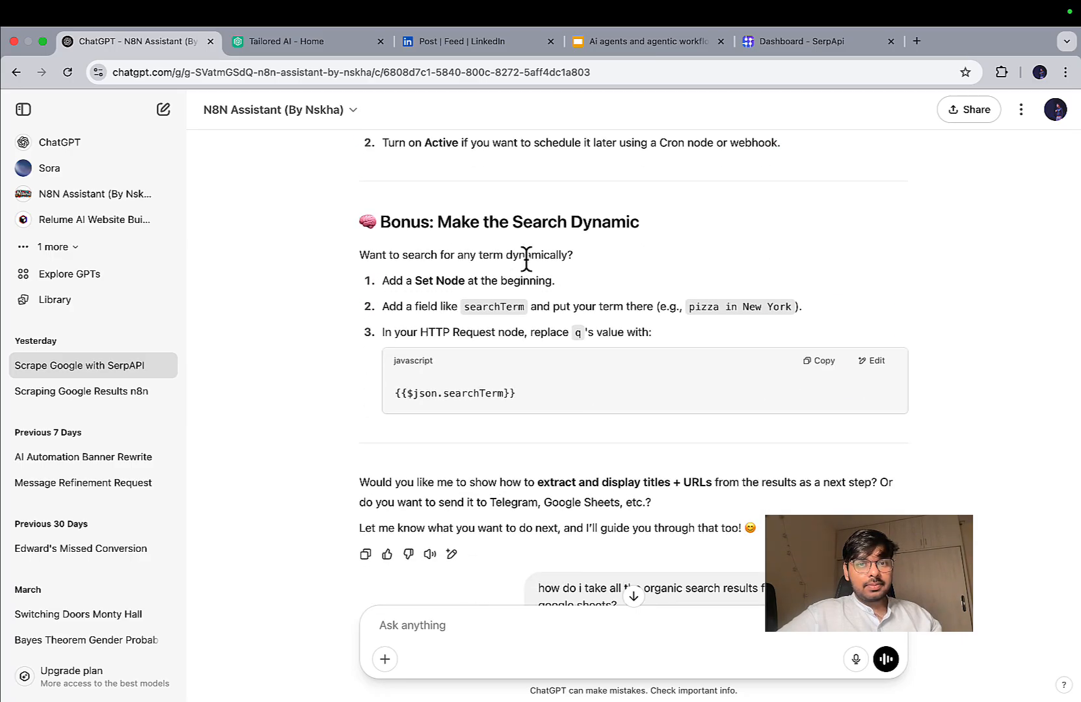
scroll(609, 447, down, 3)
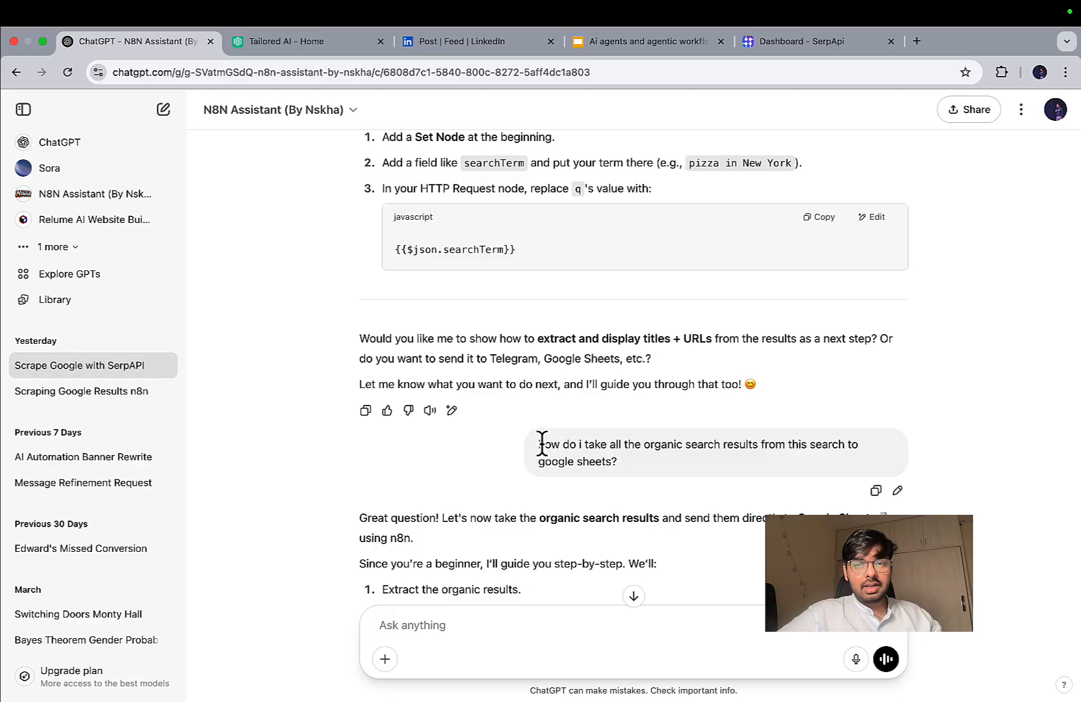
drag(542, 445, 677, 479)
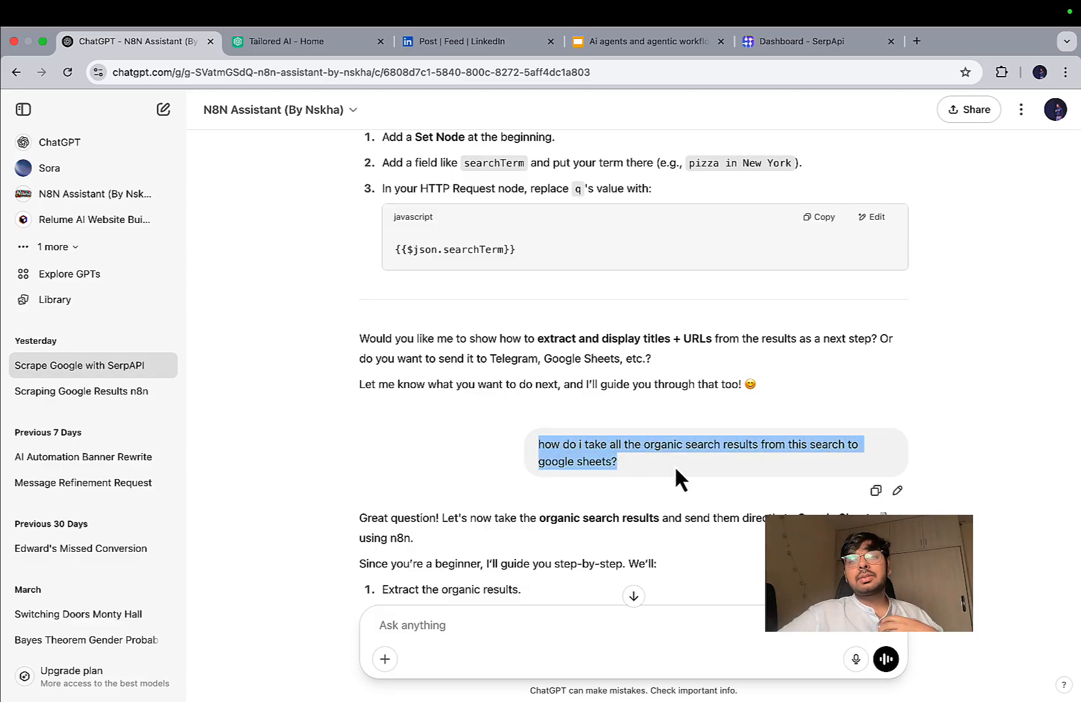
scroll(674, 465, down, 5)
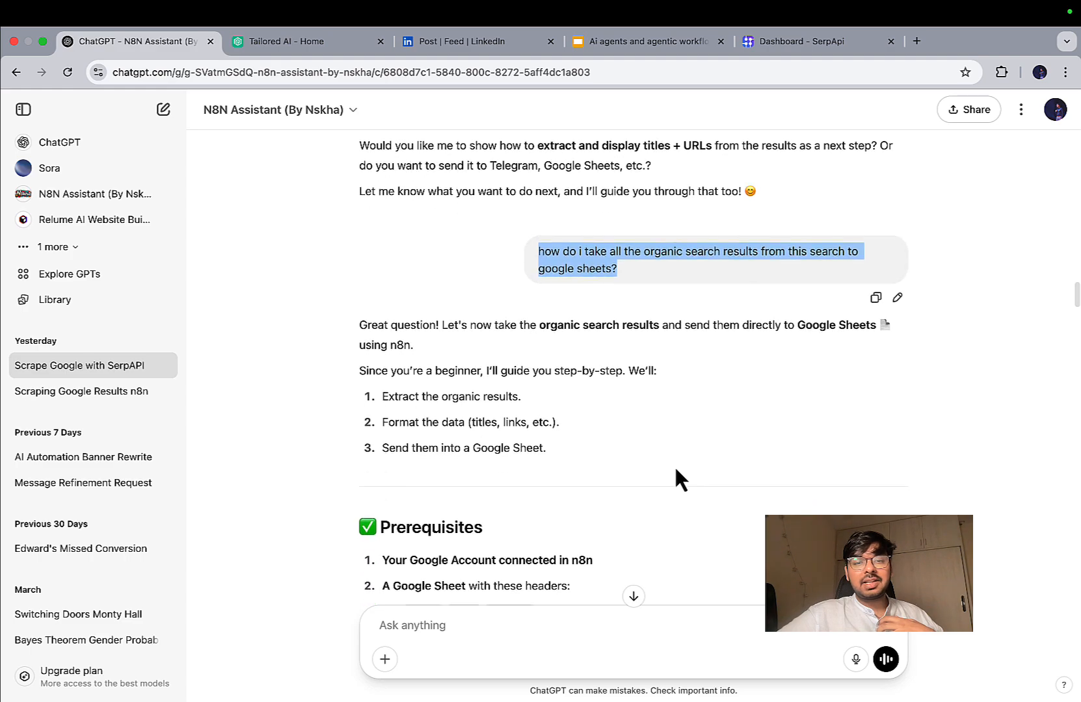
scroll(675, 469, up, 1)
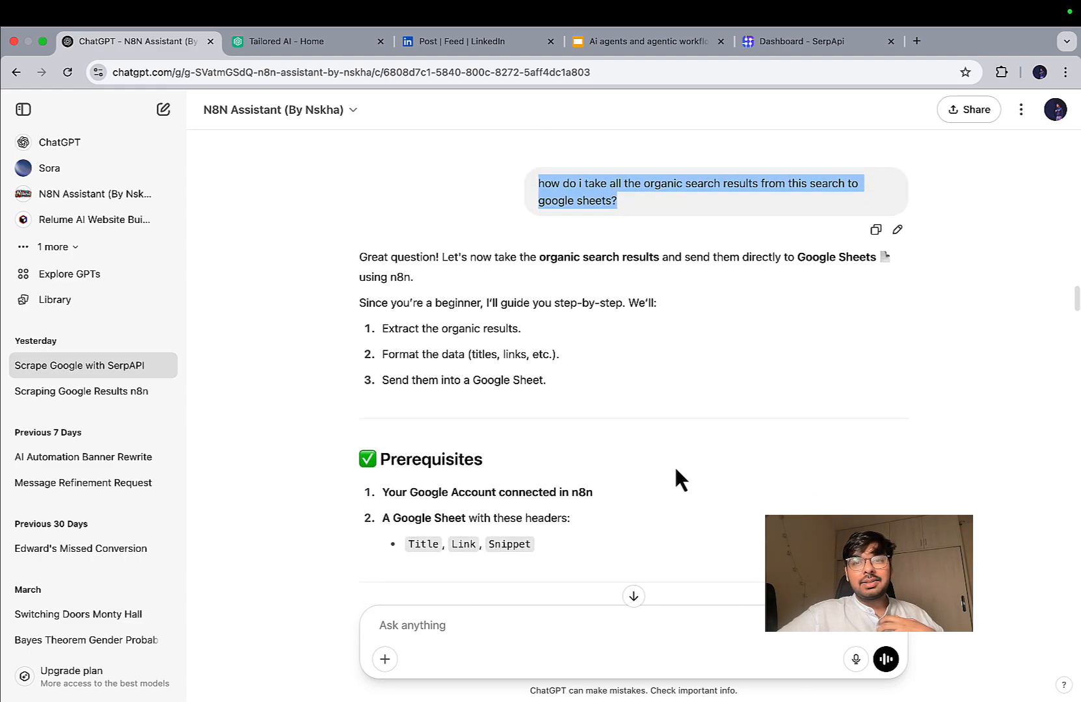
scroll(675, 469, down, 8)
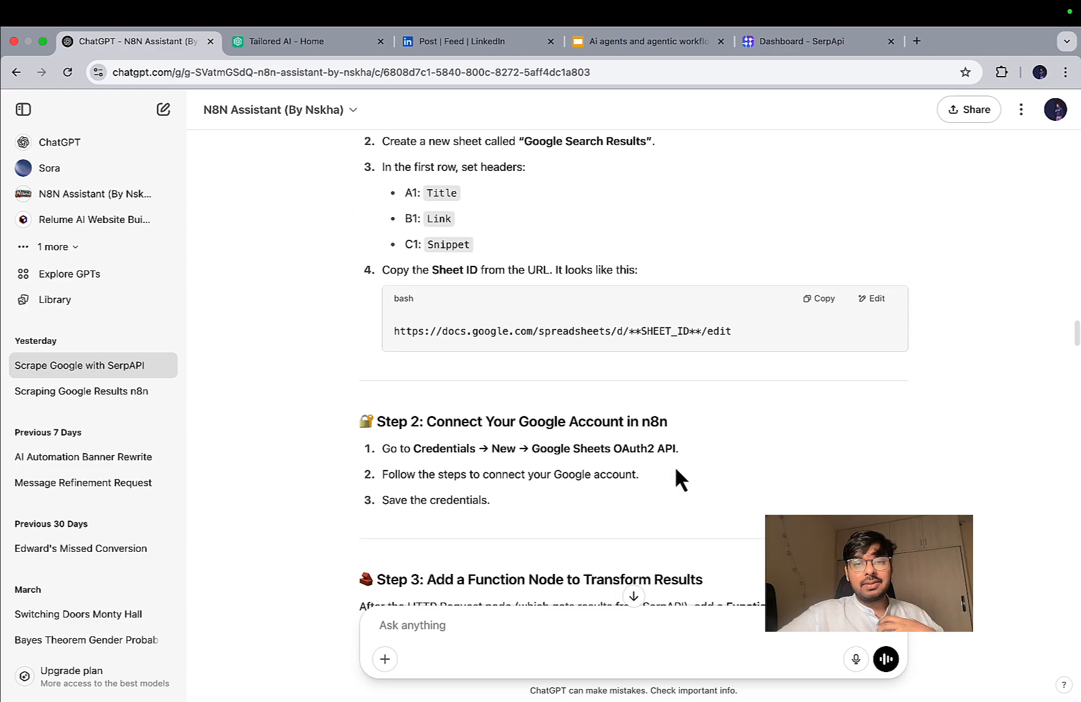
scroll(675, 469, up, 1)
scroll(675, 469, down, 5)
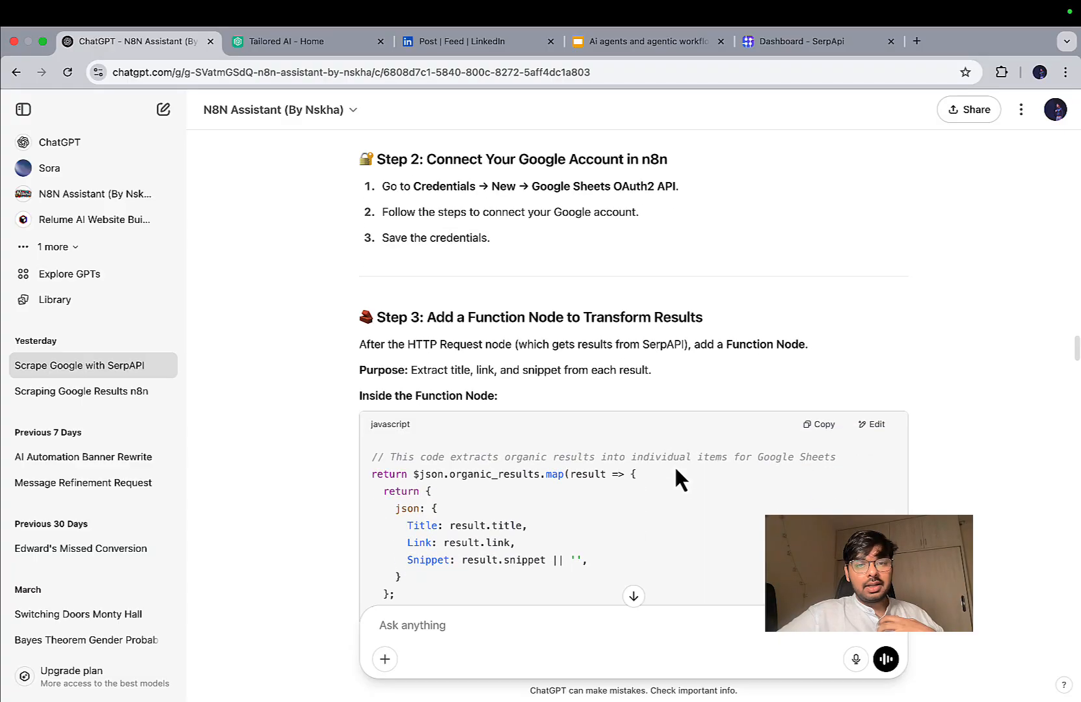
Copy the JavaScript code given in Step 3 for the Function Node that transforms the results
scroll(676, 480, down, 2)
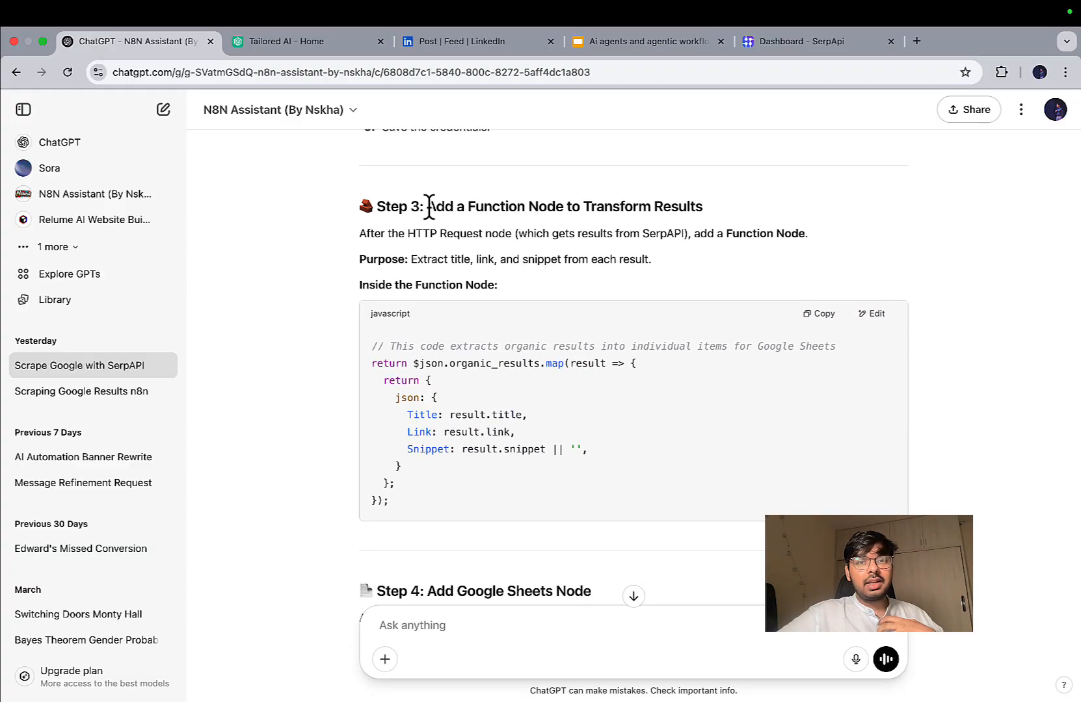
drag(428, 206, 647, 238)
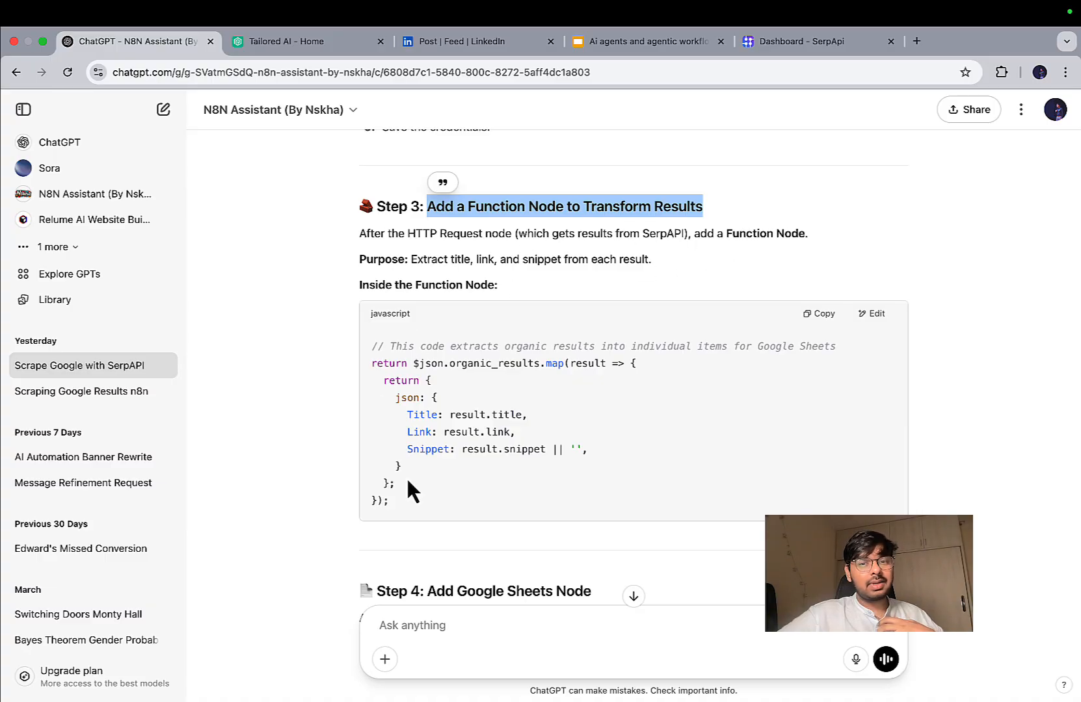
click(819, 314)
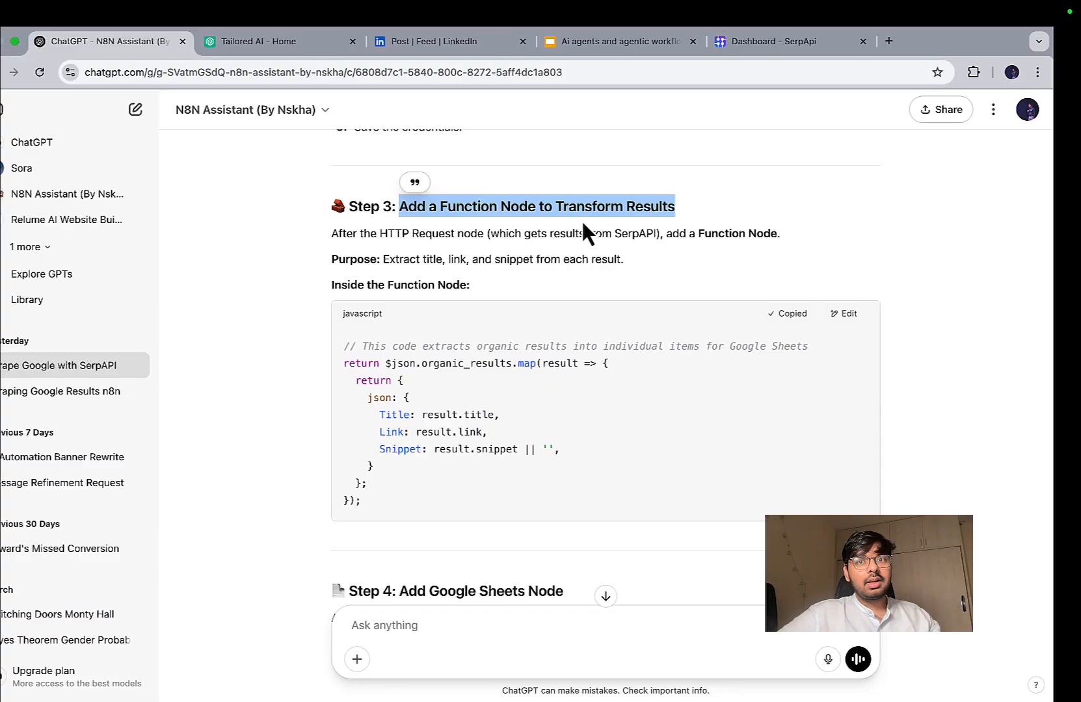
Switch to the n8n workflow and insert a Code node between the HTTP Request and Google Sheets nodes
key(ctrl+Left)
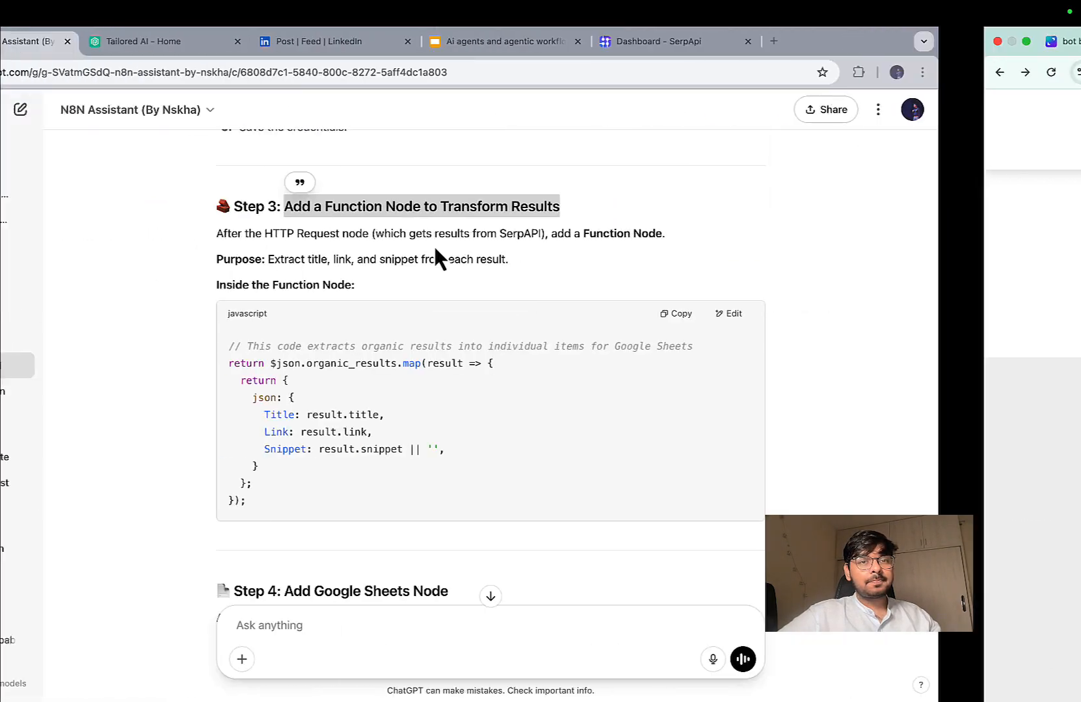
key(ctrl+Left)
click(772, 122)
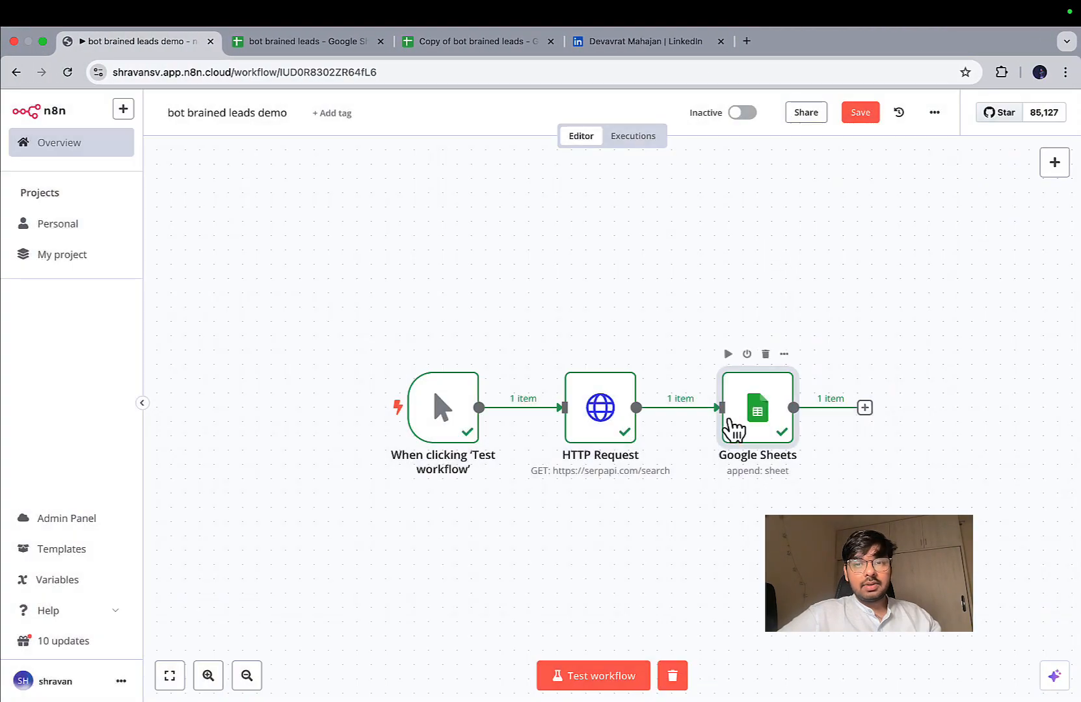
click(666, 408)
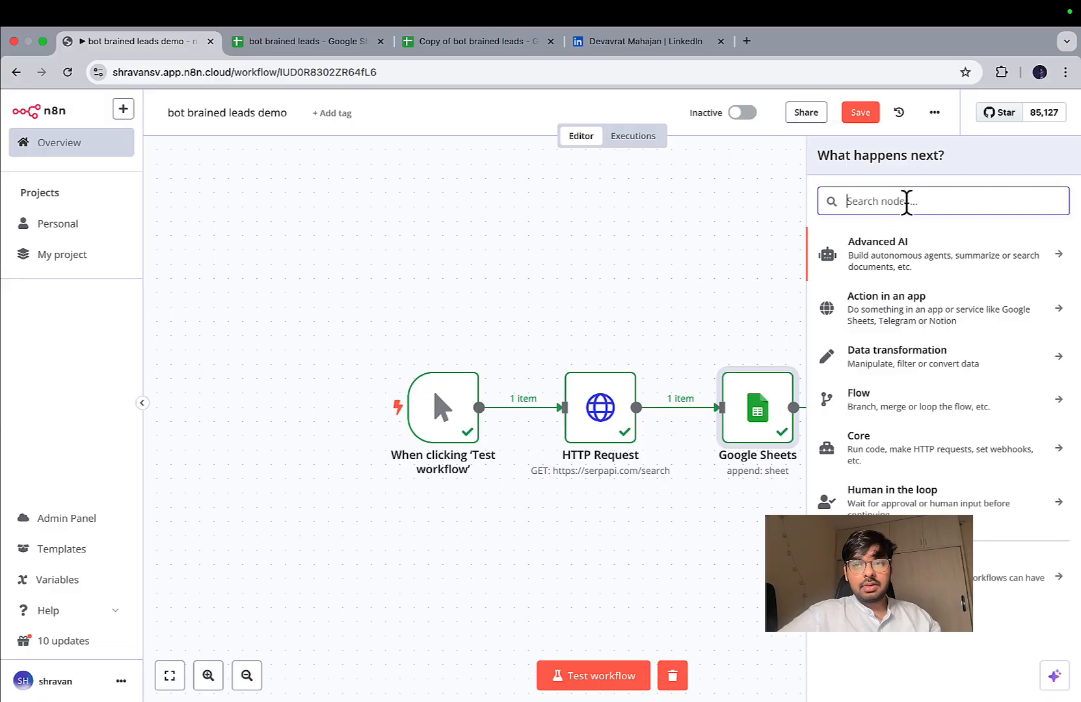
text(funct)
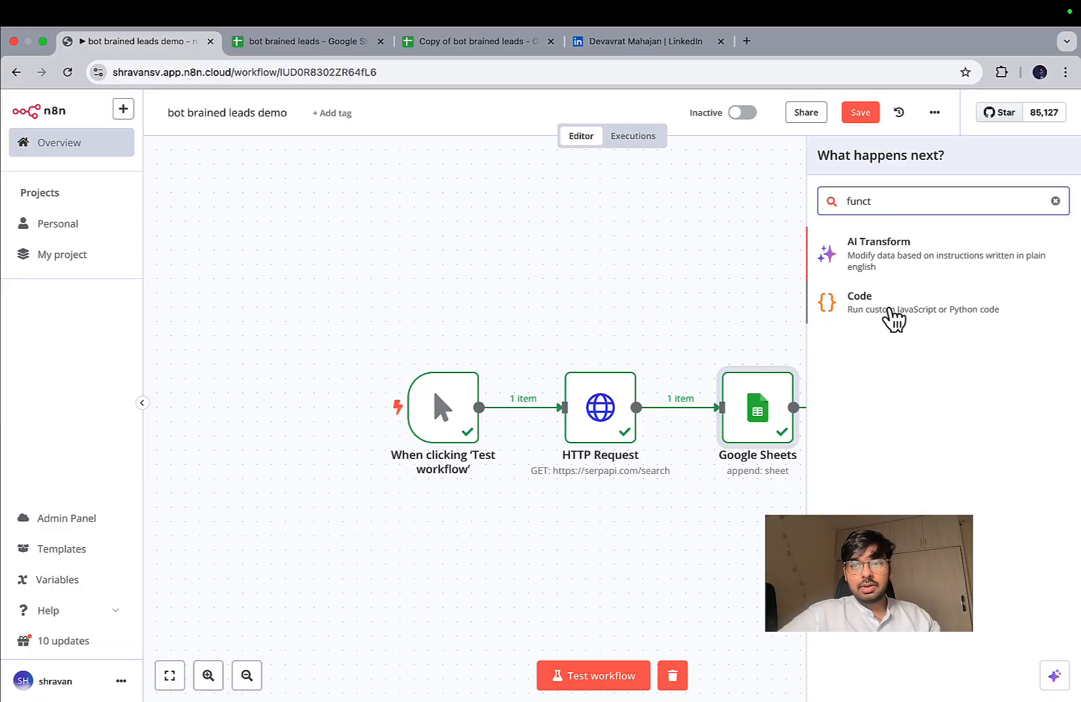
click(892, 318)
Replace the Code node's default JavaScript with the copied code that maps organic_results to Title, Link and Snippet
click(492, 401)
key(ctrl+a)
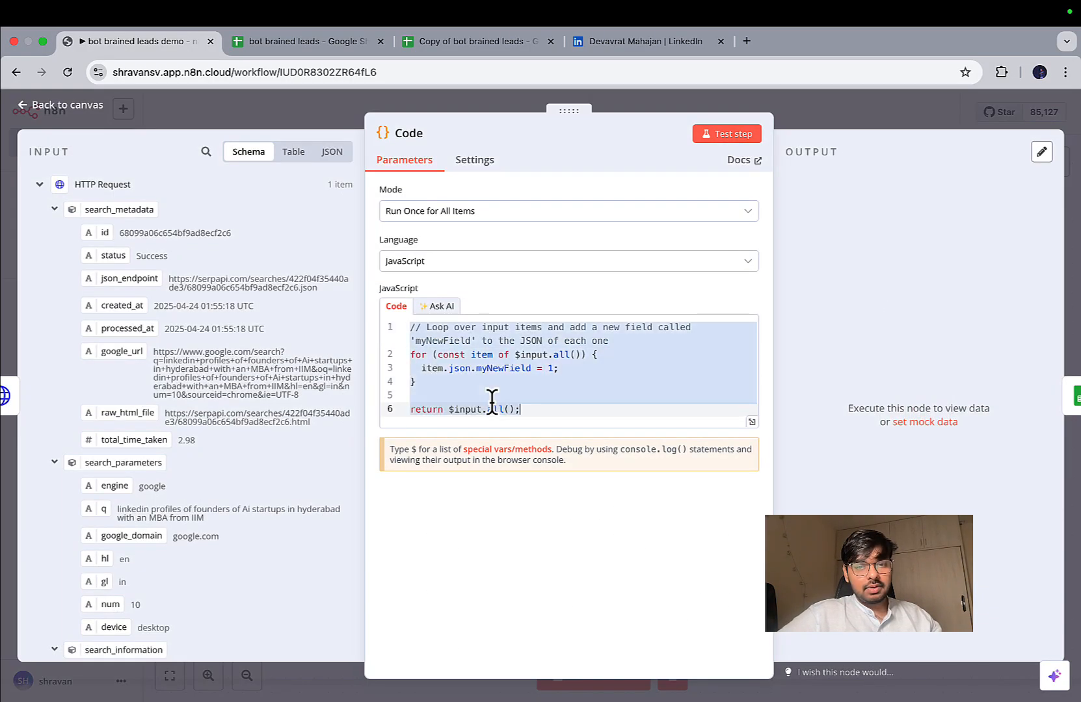
key(BackSpace)
text(// This code extracts organic results into individual items for Google Sheets return $json.organic_results.map(result => {   return {     json: {       Title: result.title,       Link: result.link,       Snippet: result.snippet || '',     }   }; });)
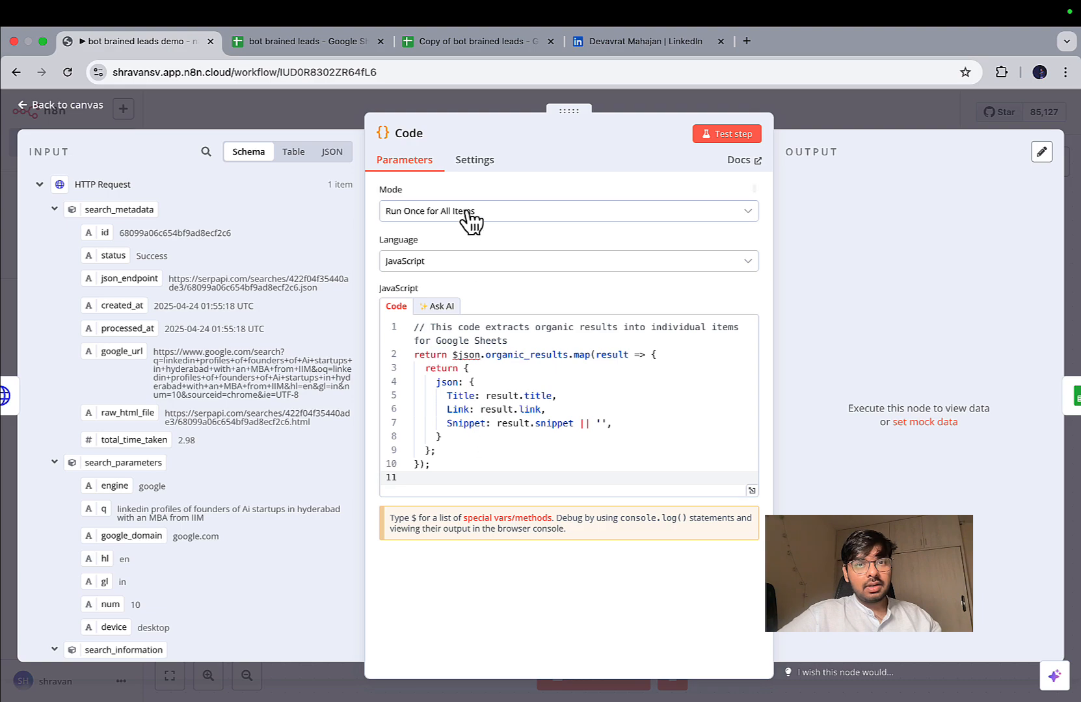
Test the Code node, look through its output table and return to the workflow canvas
click(741, 136)
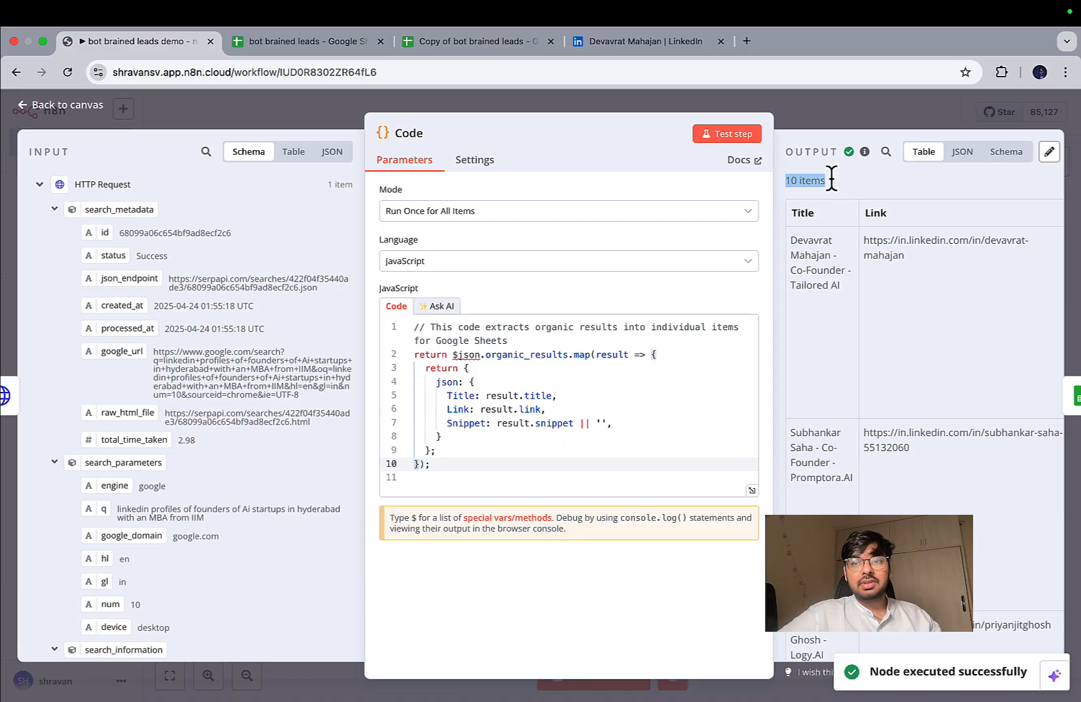
scroll(853, 433, down, 15)
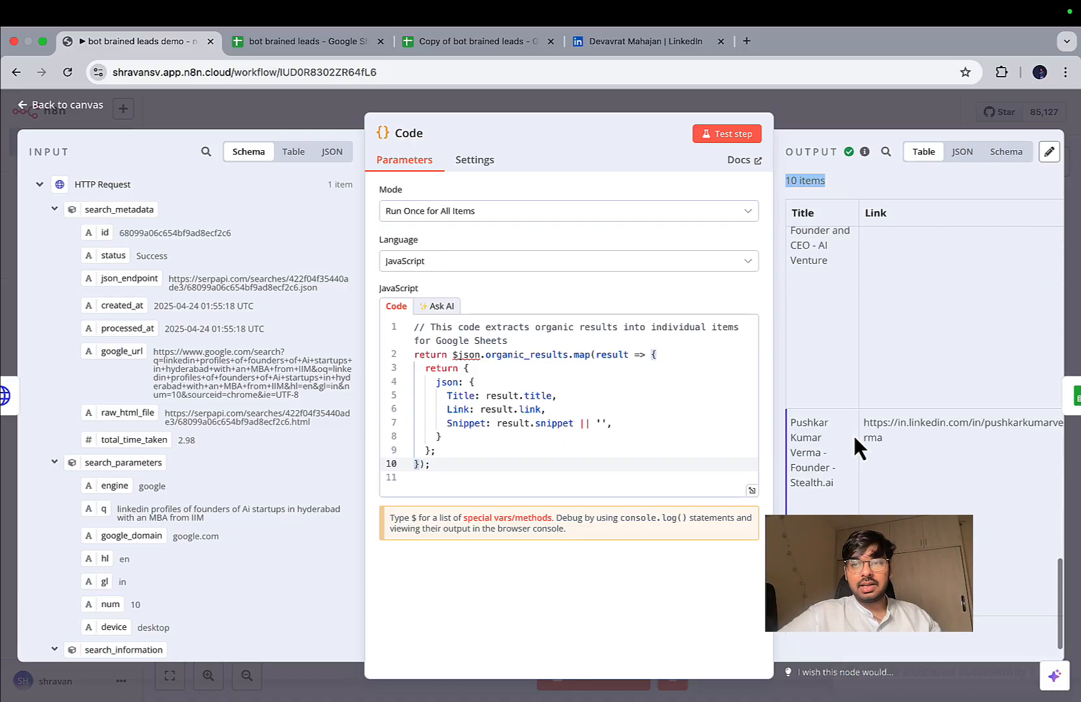
scroll(853, 433, up, 10)
click(842, 117)
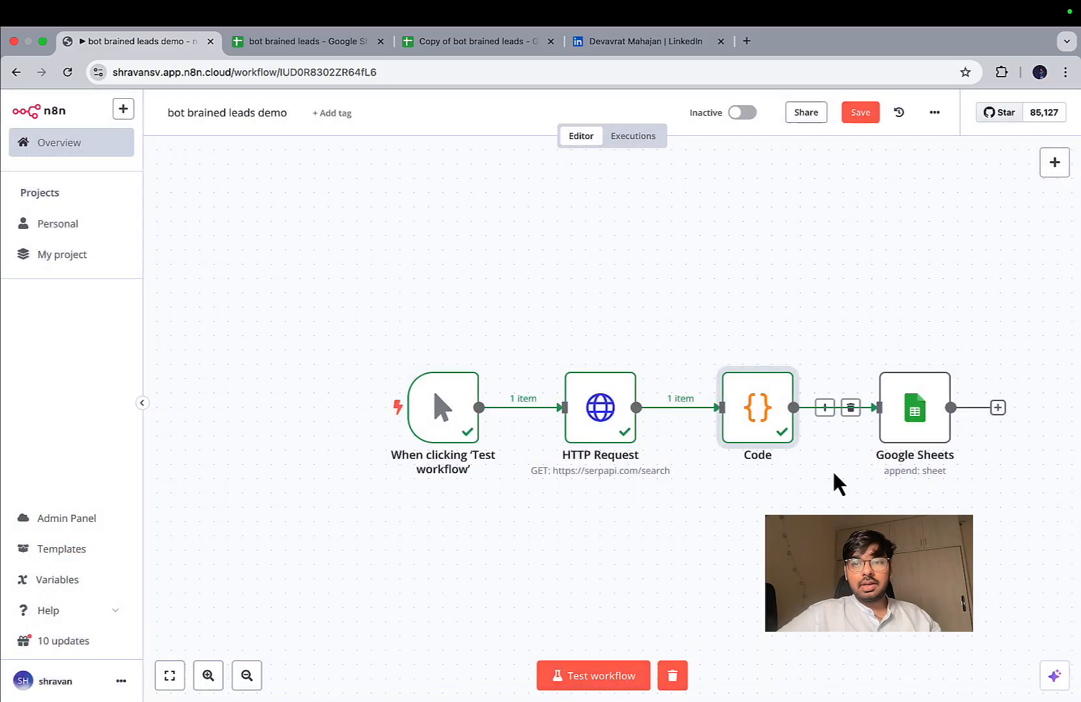
Run the Google Sheets node and check the "Copy of bot brained leads" spreadsheet for appended rows
click(886, 355)
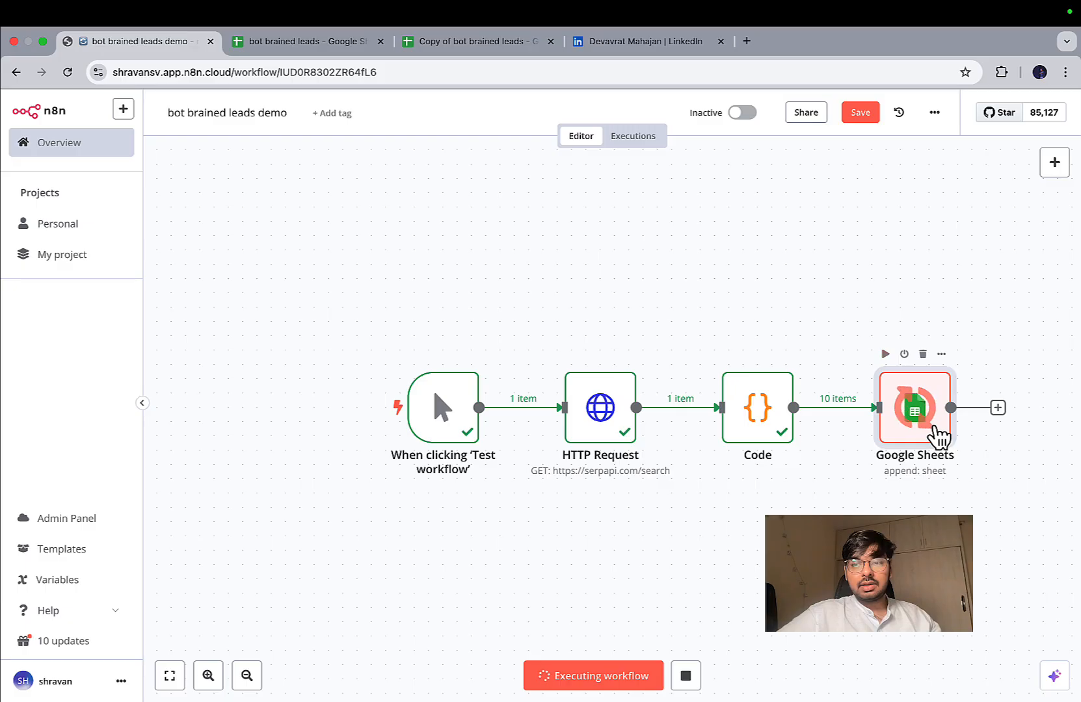
click(460, 48)
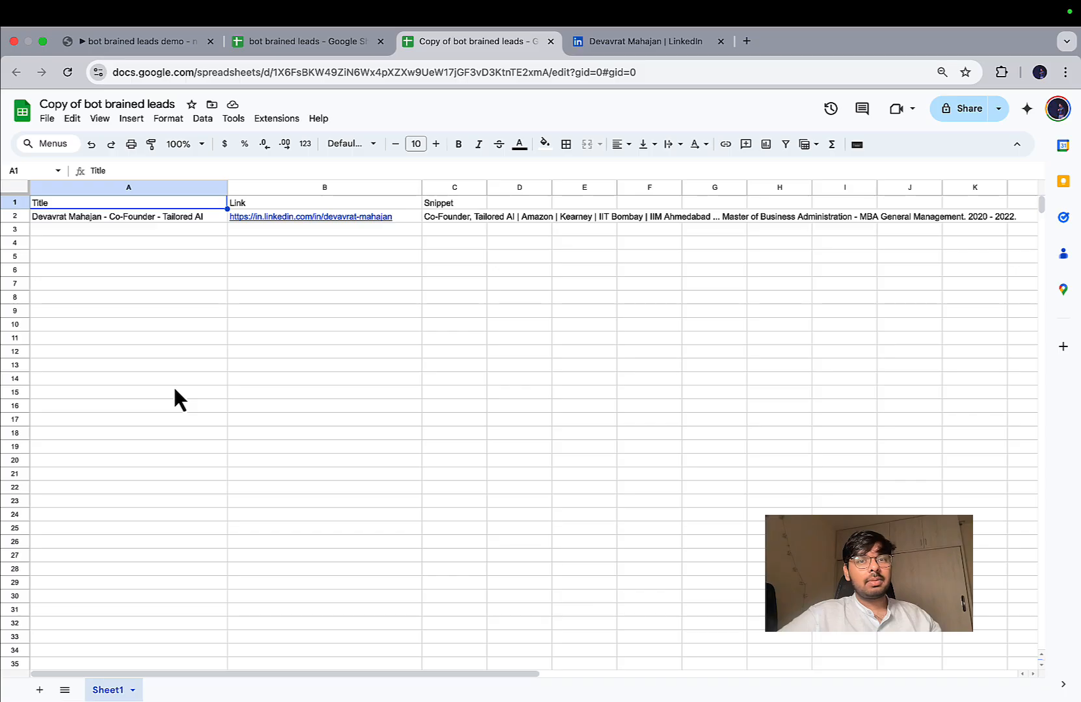
click(162, 41)
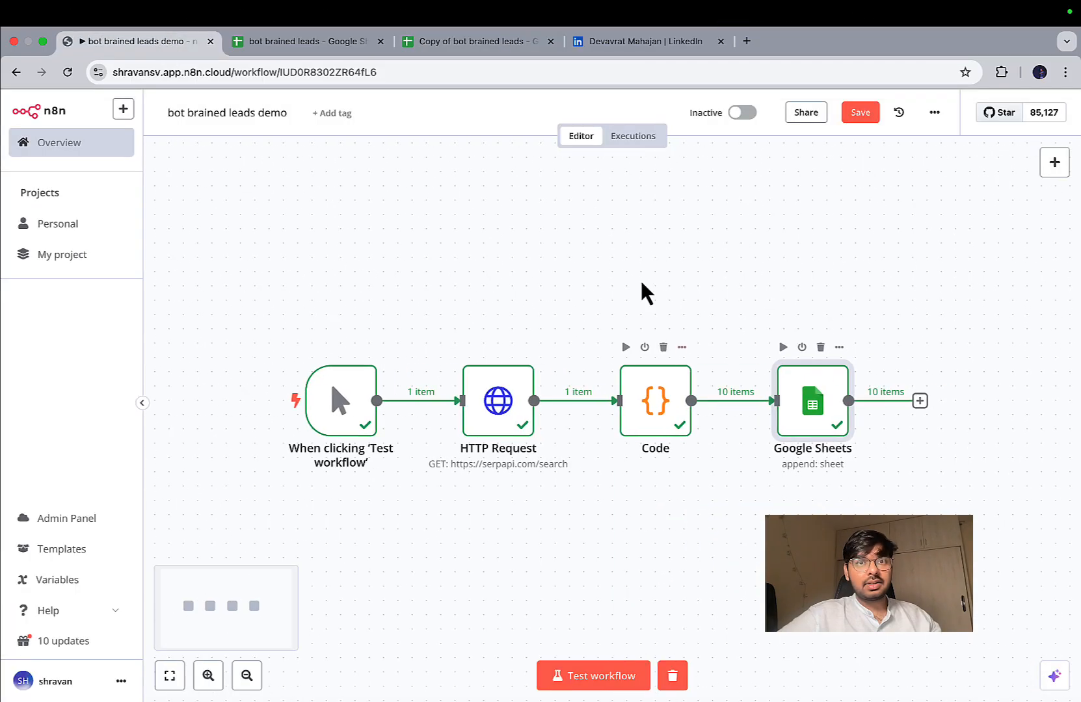
click(477, 49)
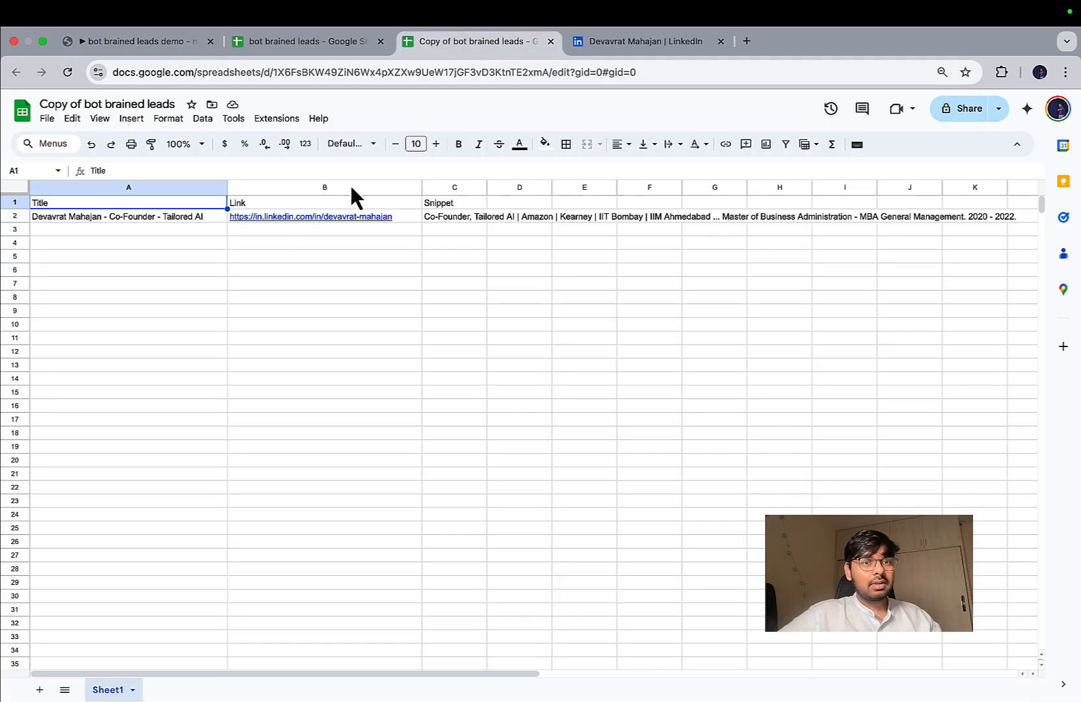
click(156, 42)
Open the Google Sheets node and examine the Code node's input data in table and schema form against the column mappings
double_click(821, 431)
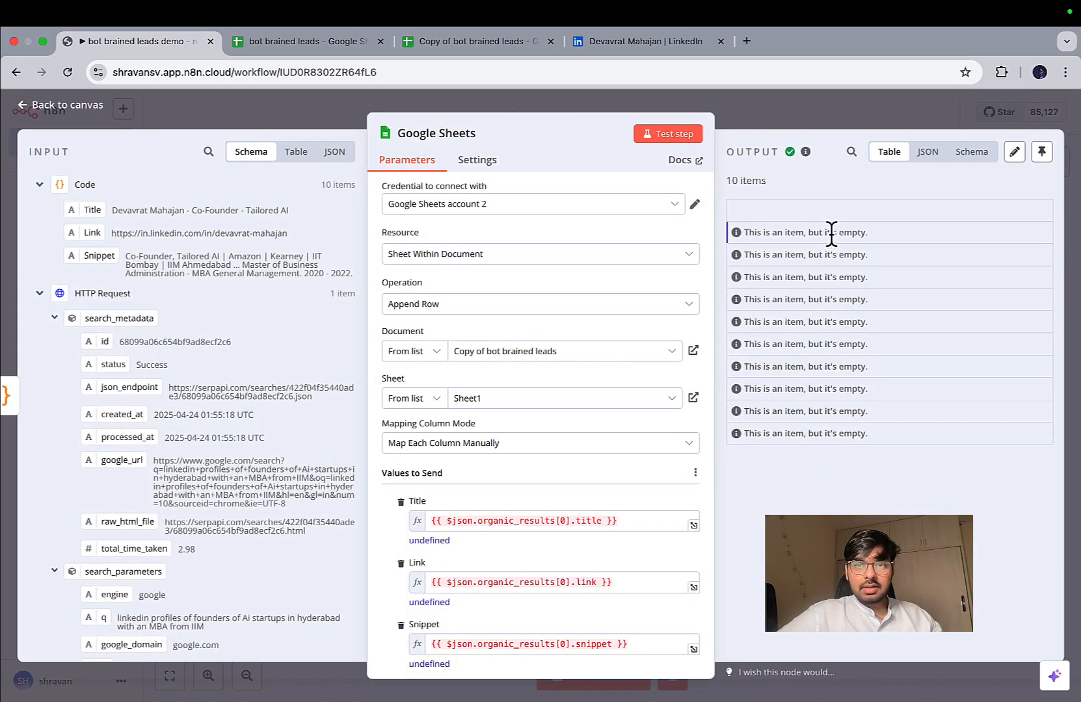
scroll(306, 490, down, 5)
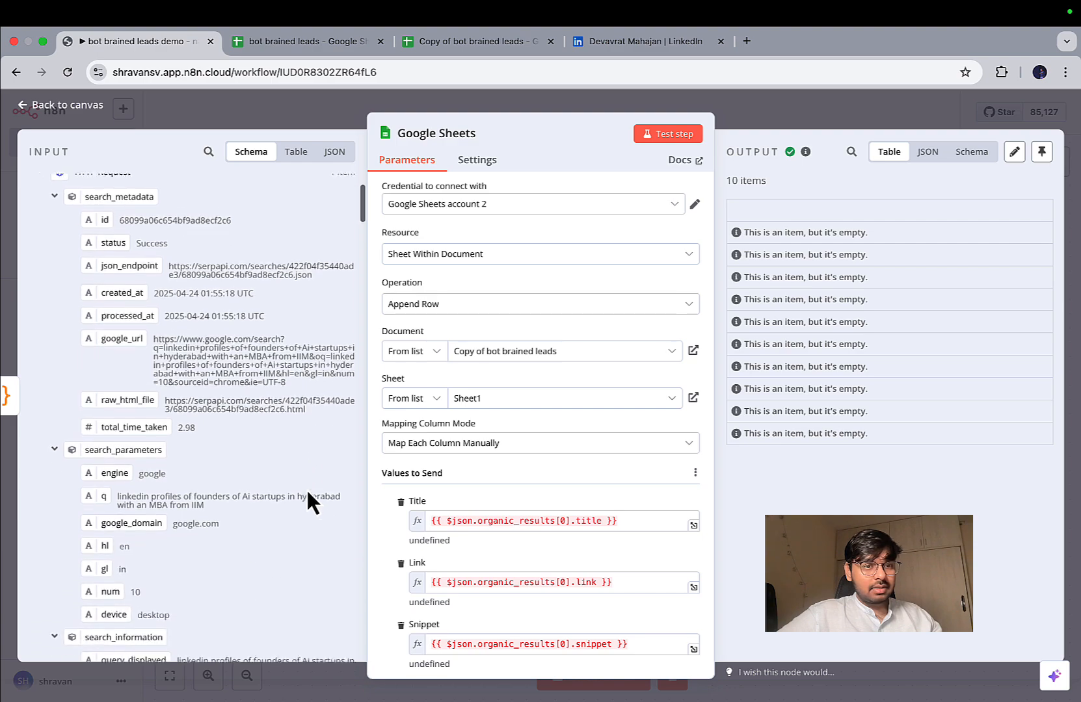
scroll(307, 492, up, 5)
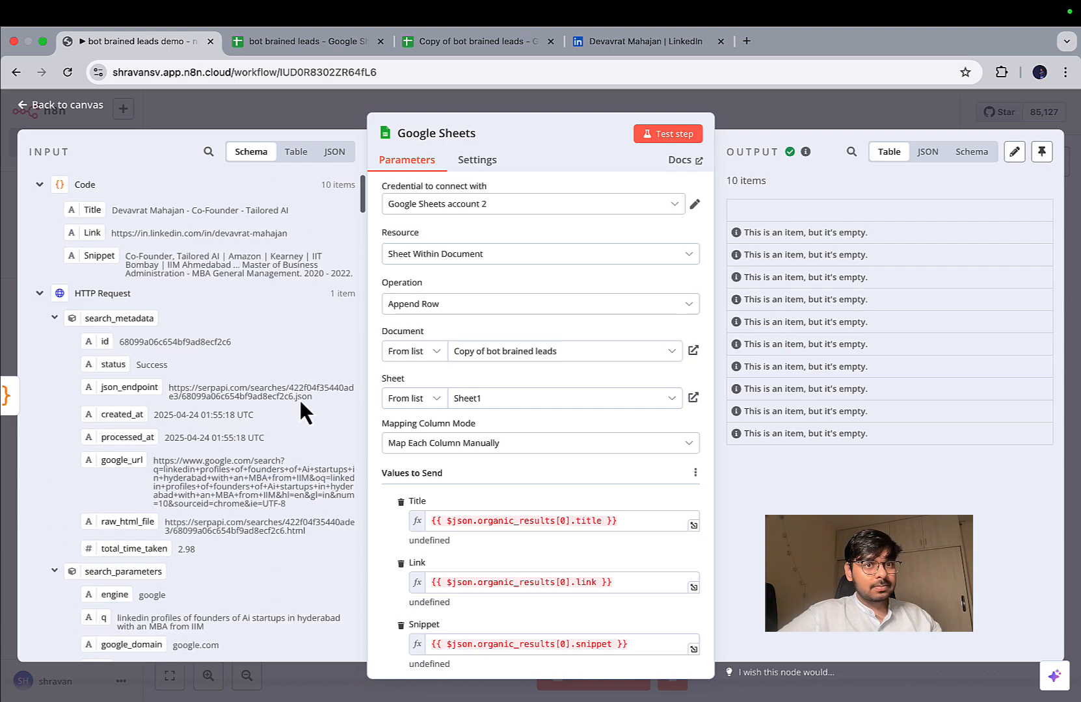
click(294, 150)
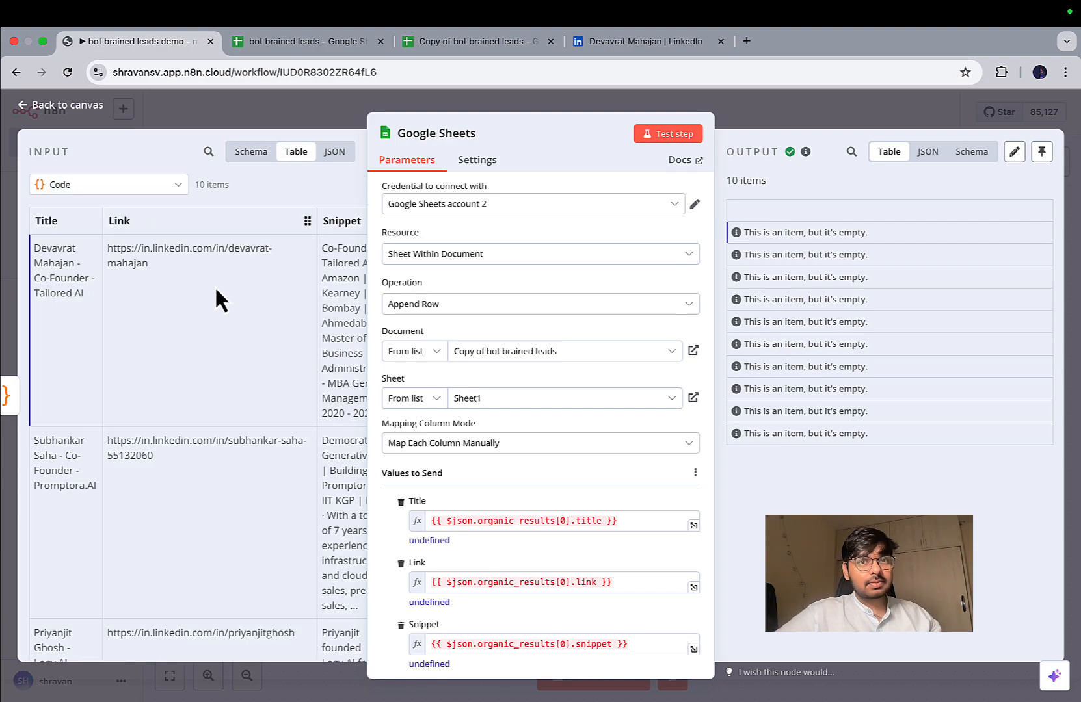
scroll(550, 459, down, 2)
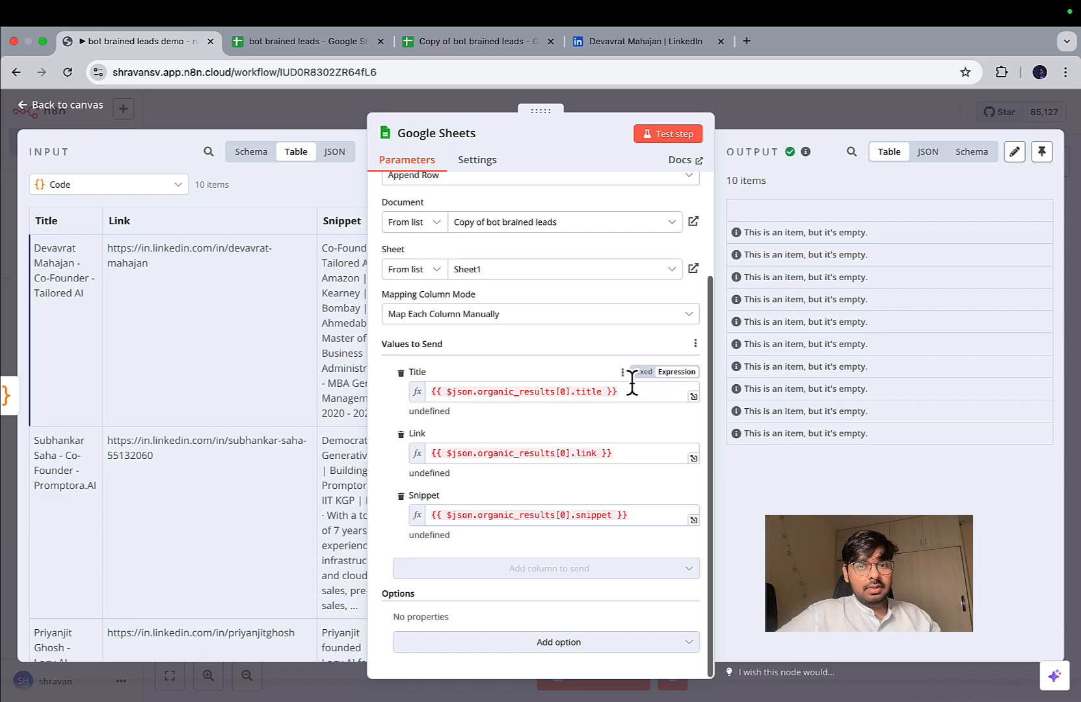
click(250, 153)
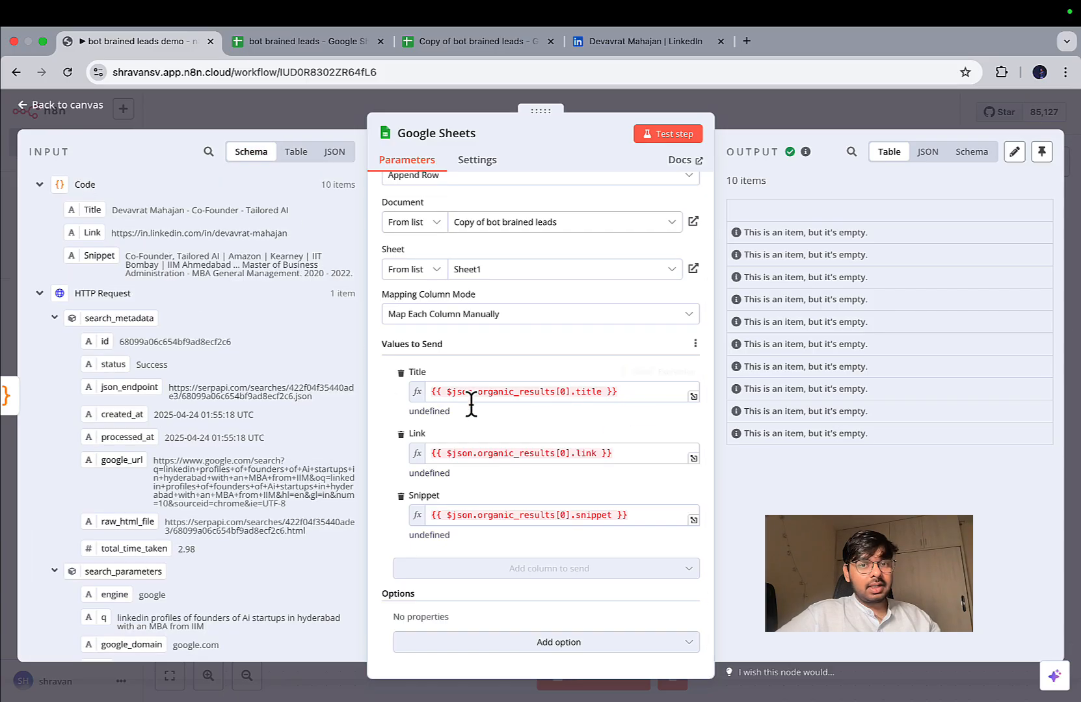
Clear the expressions from the Title, Snippet and Link values to send in the Google Sheets node
click(631, 391)
key(super+a)
key(BackSpace)
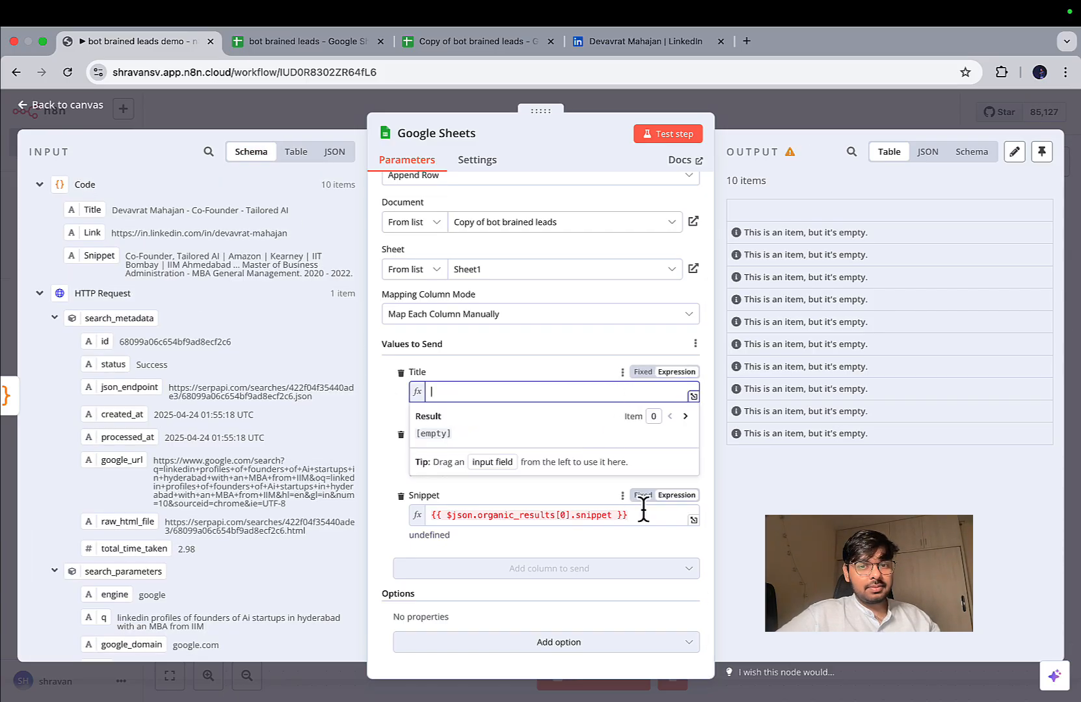
click(644, 515)
key(super+a)
key(BackSpace)
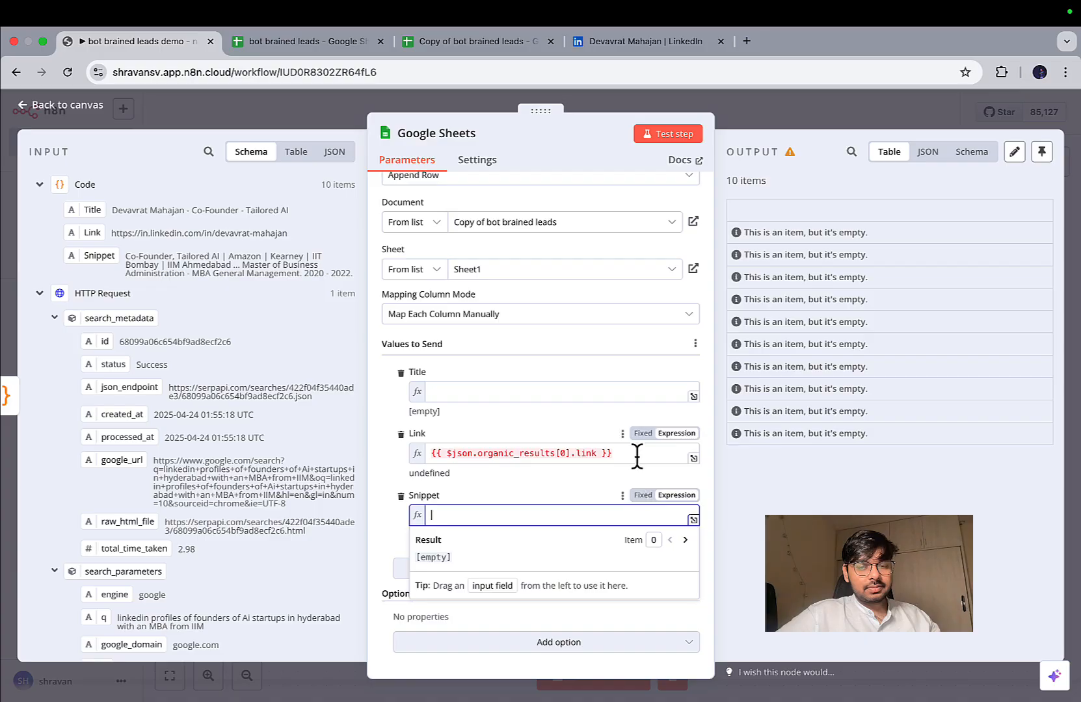
click(636, 453)
key(super+a)
key(BackSpace)
scroll(164, 509, down, 5)
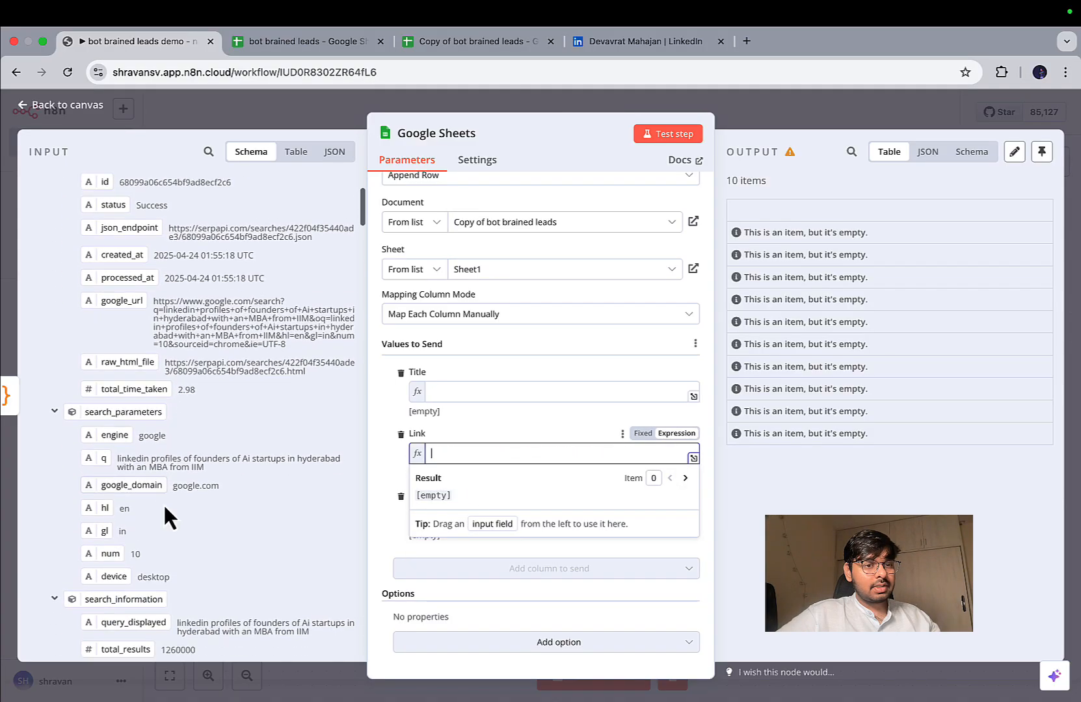
Map the Title value to send to the title field of organic_results[0] from the HTTP Request data
scroll(165, 509, down, 9)
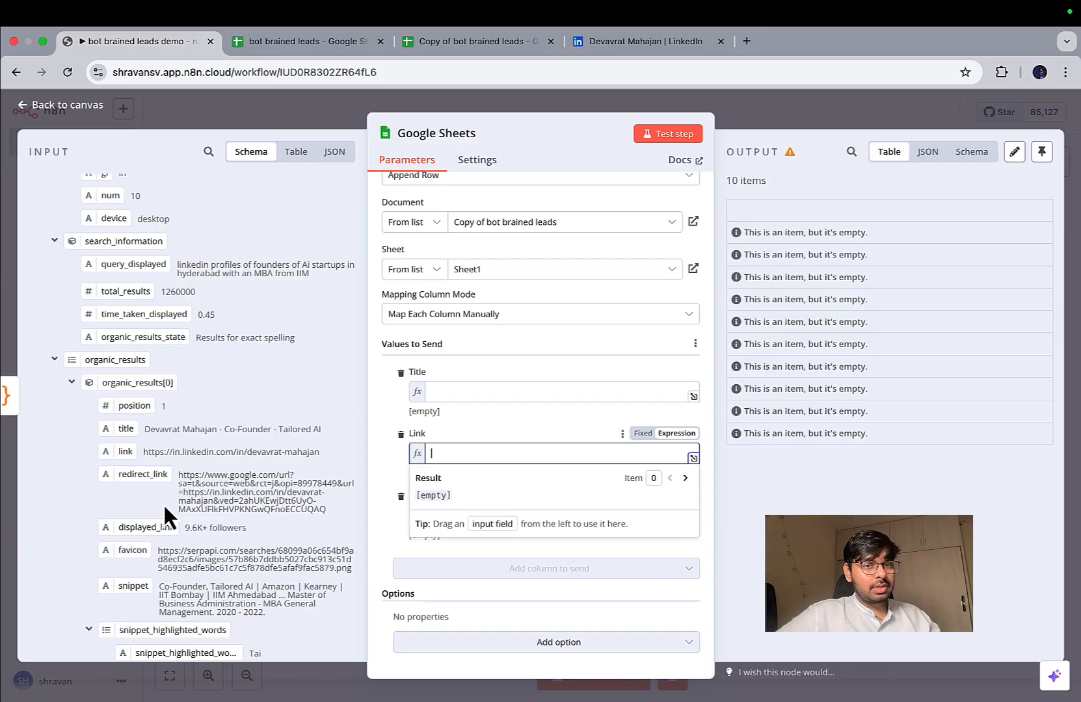
scroll(164, 502, down, 1)
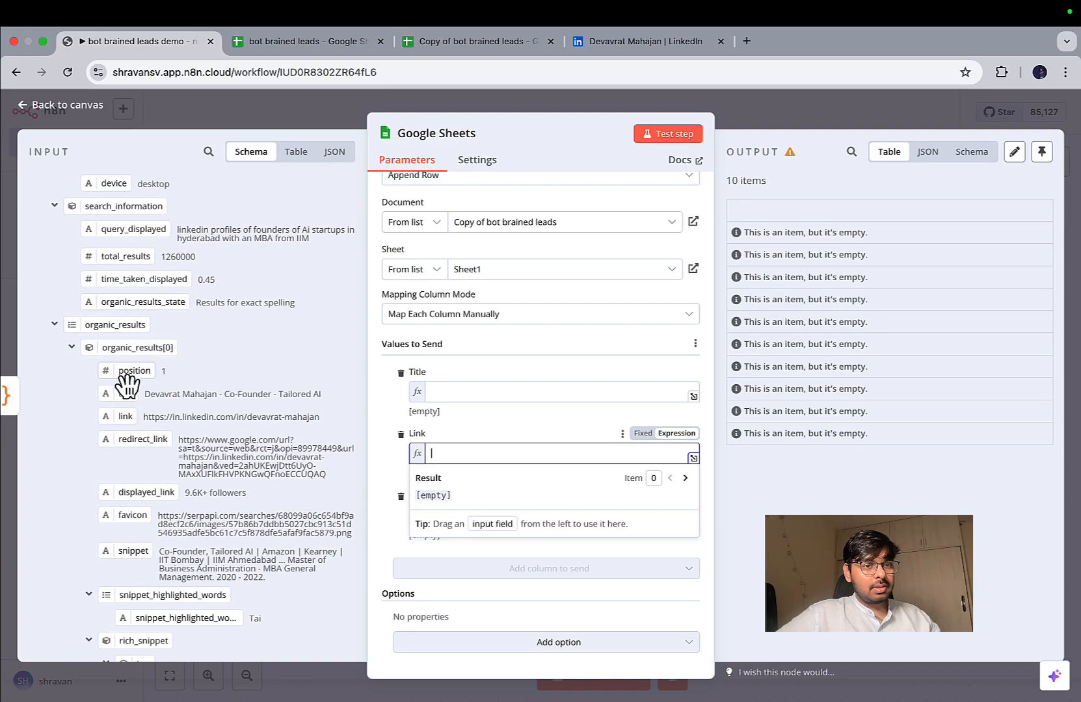
drag(128, 383, 482, 417)
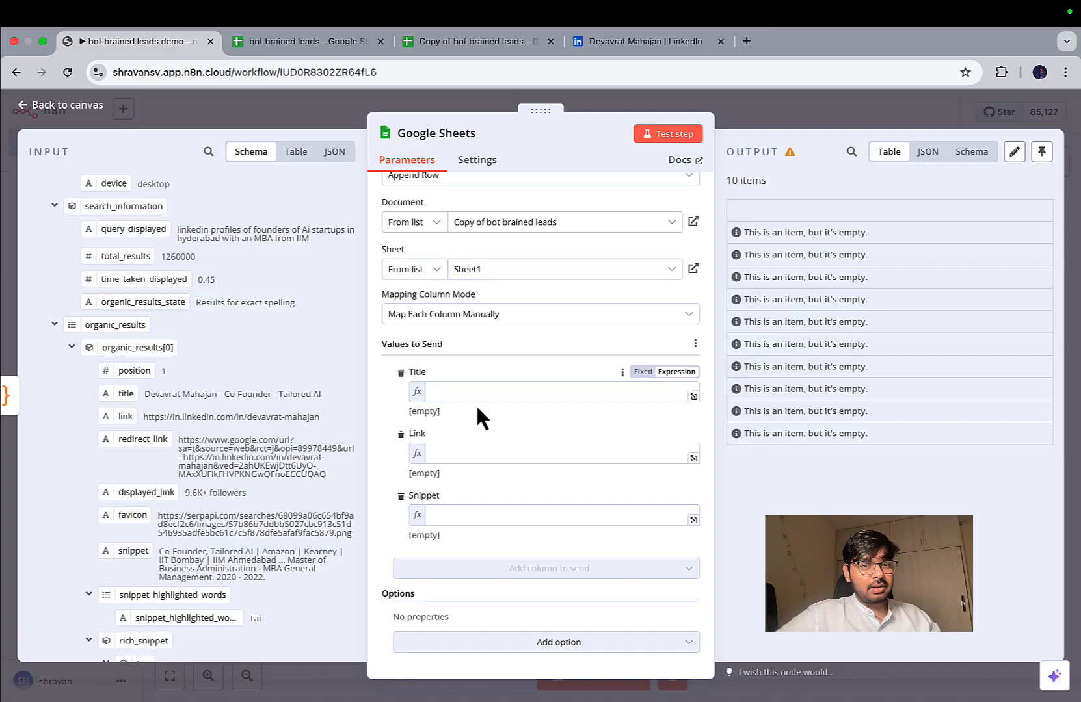
click(476, 390)
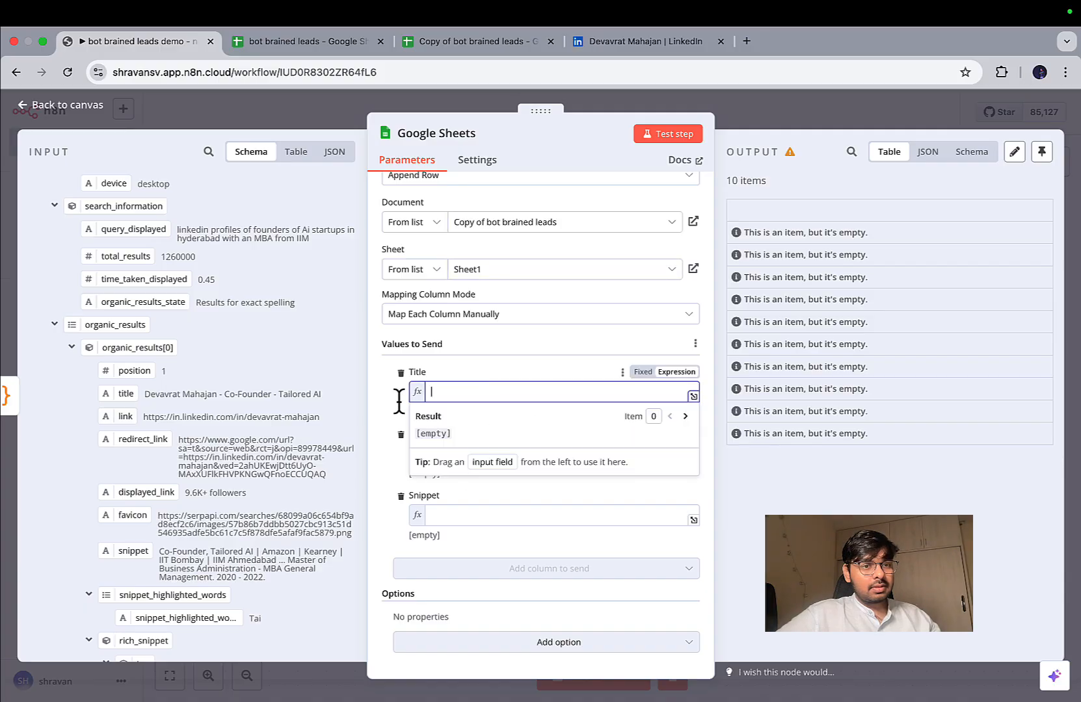
drag(130, 400, 484, 399)
click(473, 507)
Map the Link and Snippet values to send to the link and snippet fields of organic_results[0]
click(458, 467)
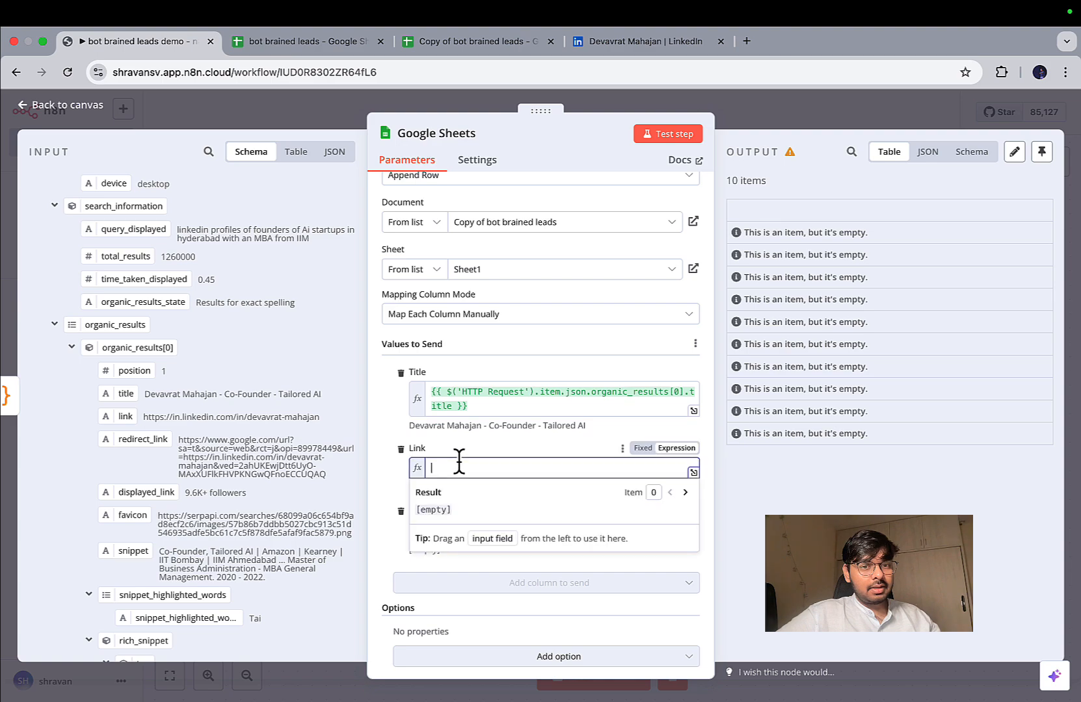
scroll(188, 475, down, 1)
drag(121, 392, 447, 473)
scroll(447, 471, down, 1)
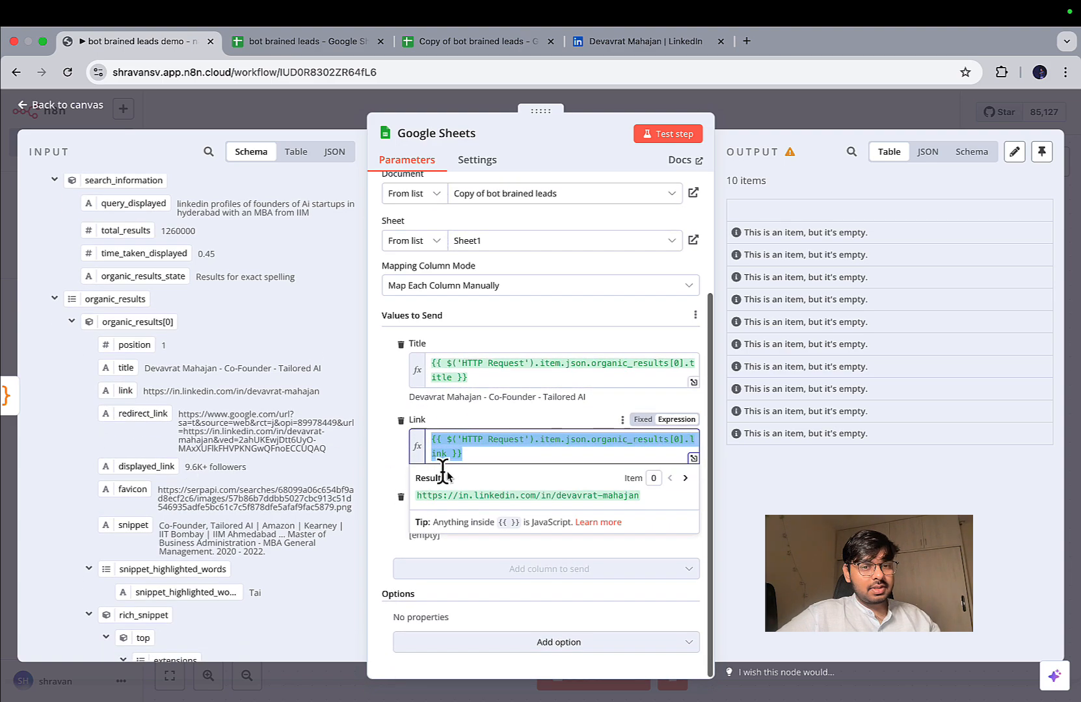
click(387, 518)
click(482, 513)
scroll(169, 482, down, 3)
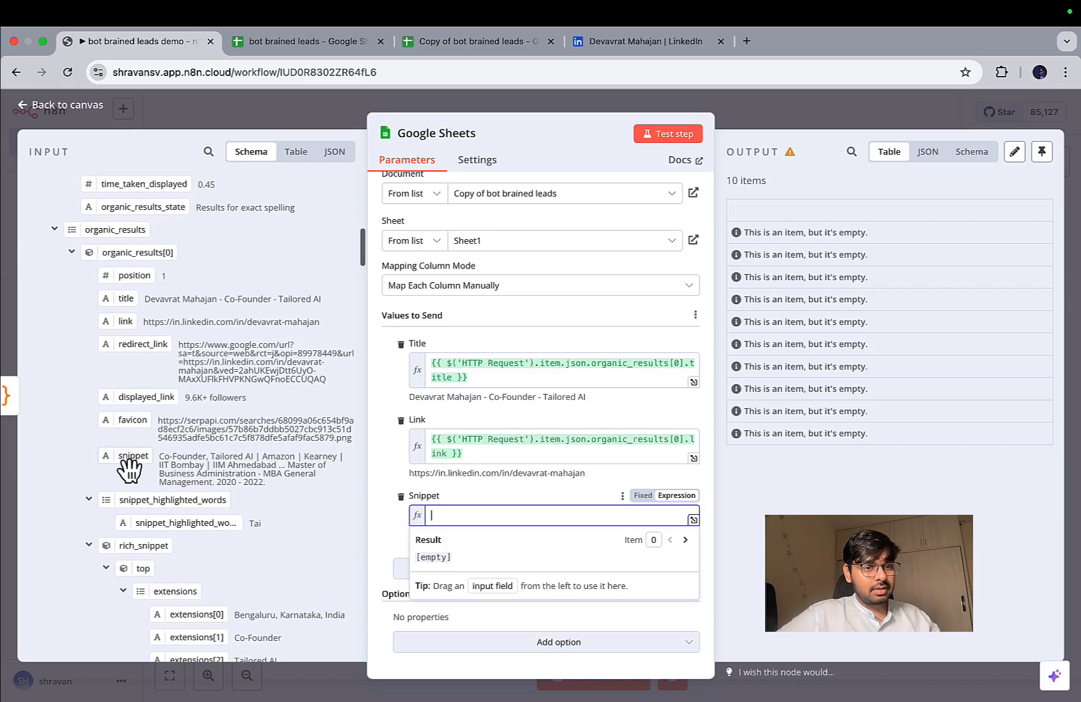
drag(130, 460, 449, 516)
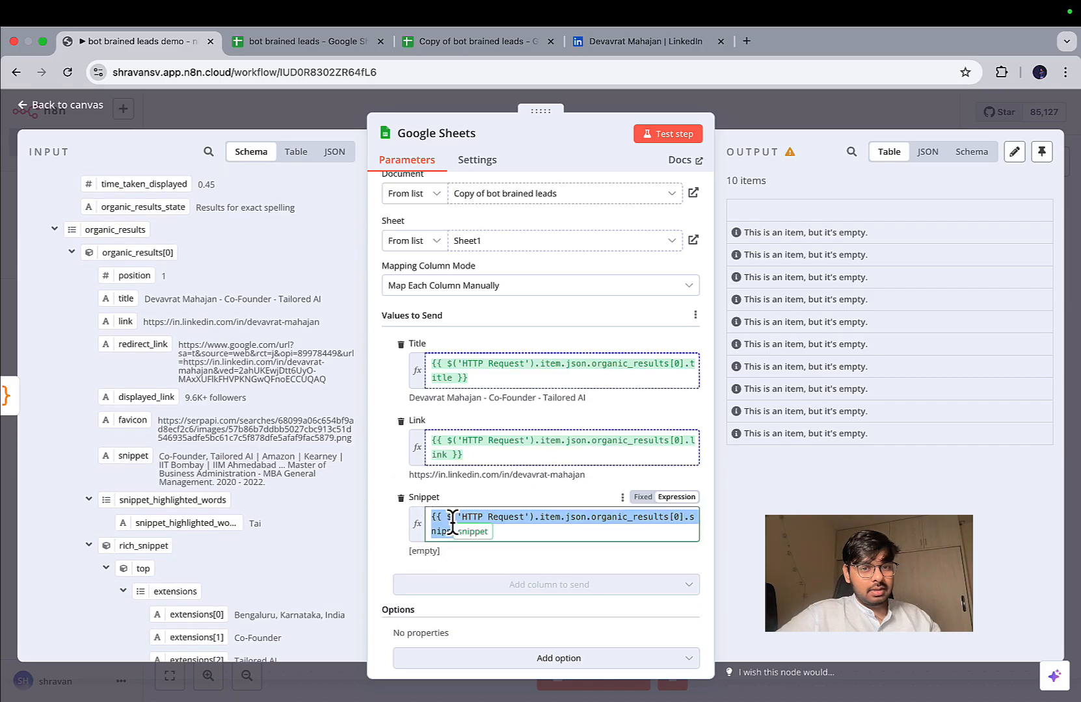
Test the Google Sheets node and clear rows 2 to 14 in the "Copy of bot brained leads" spreadsheet
click(667, 138)
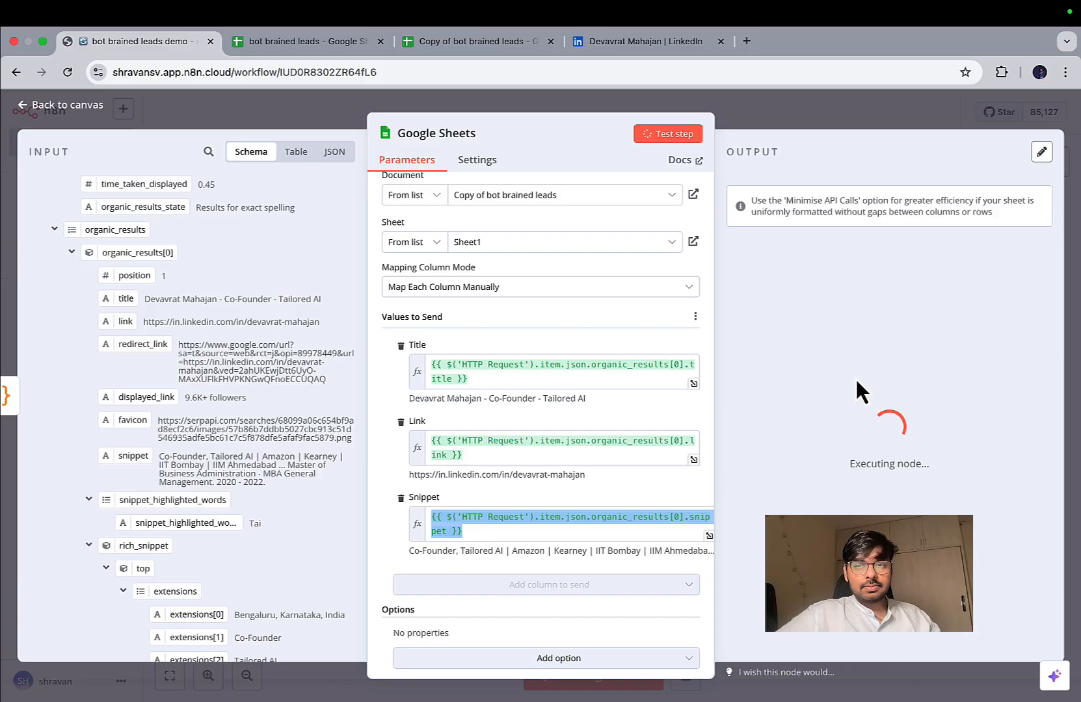
click(471, 43)
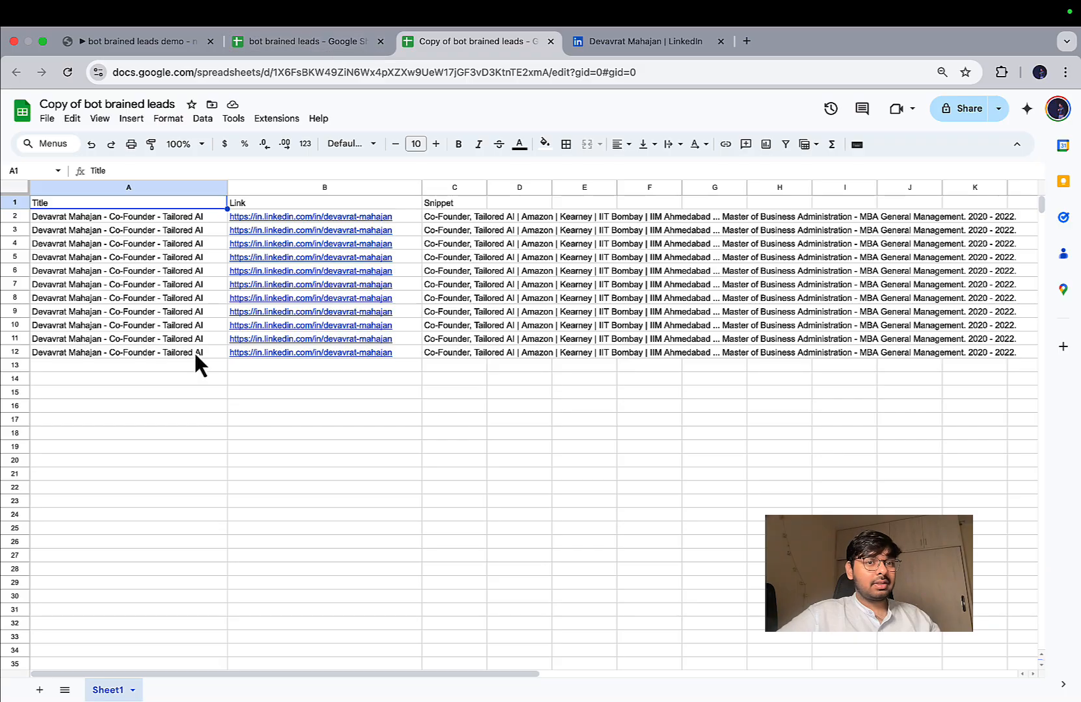
drag(20, 219, 21, 385)
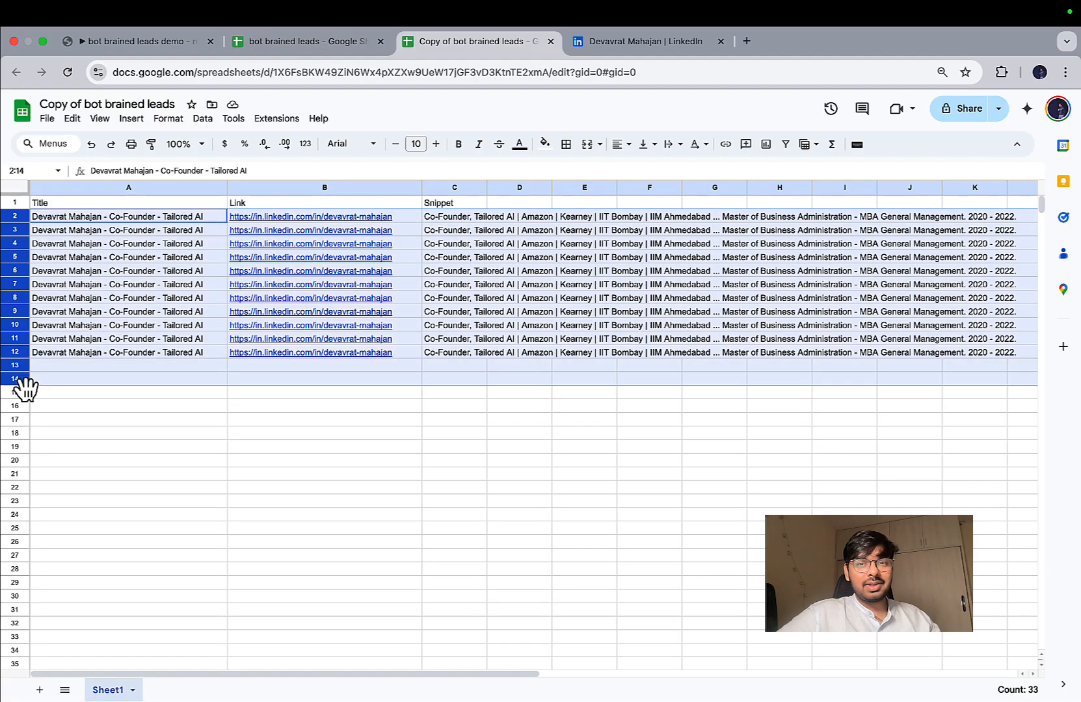
key(Delete)
View the "bot brained leads" spreadsheet for comparison and return to the Google Sheets node's input schema in n8n
click(292, 47)
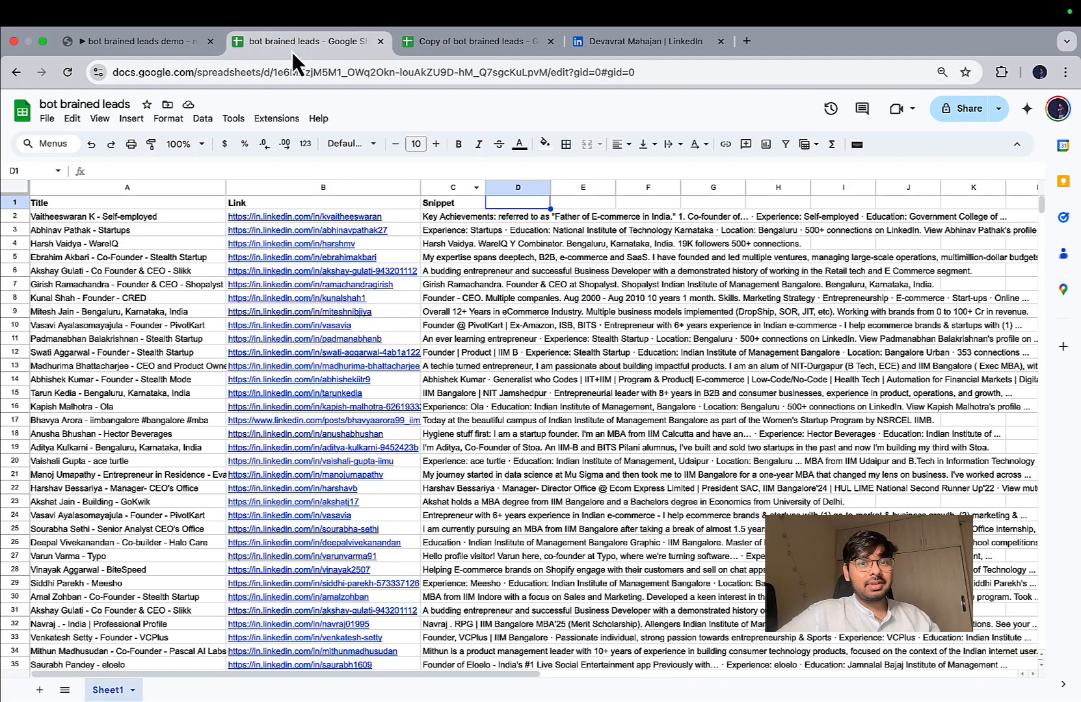
click(448, 46)
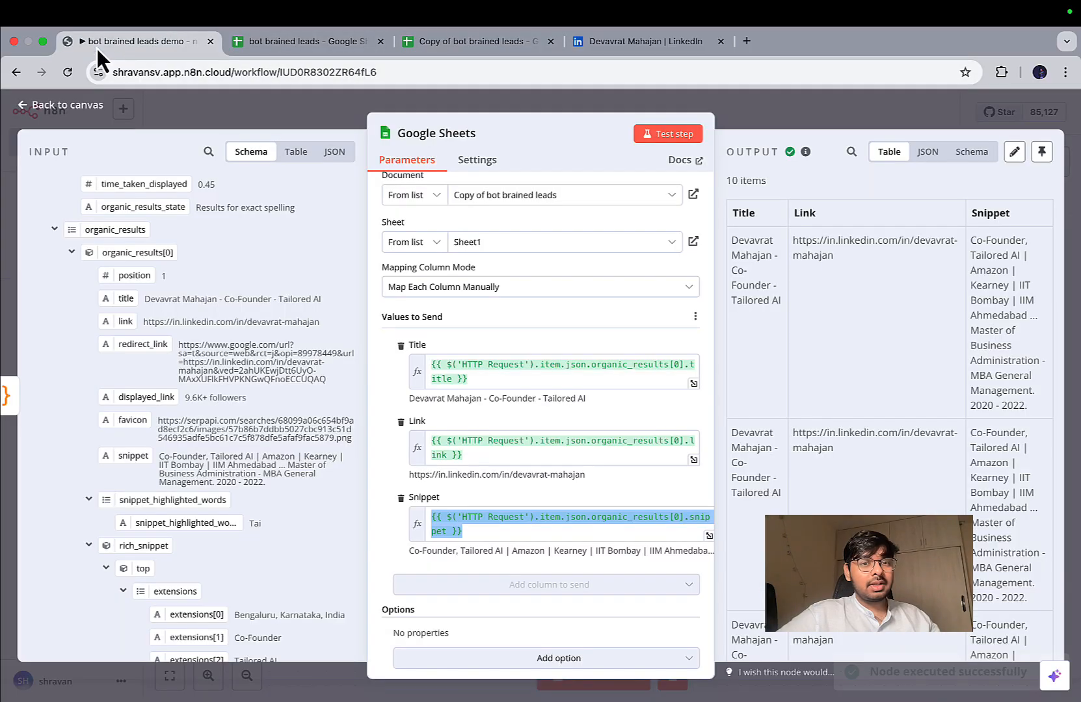
click(97, 44)
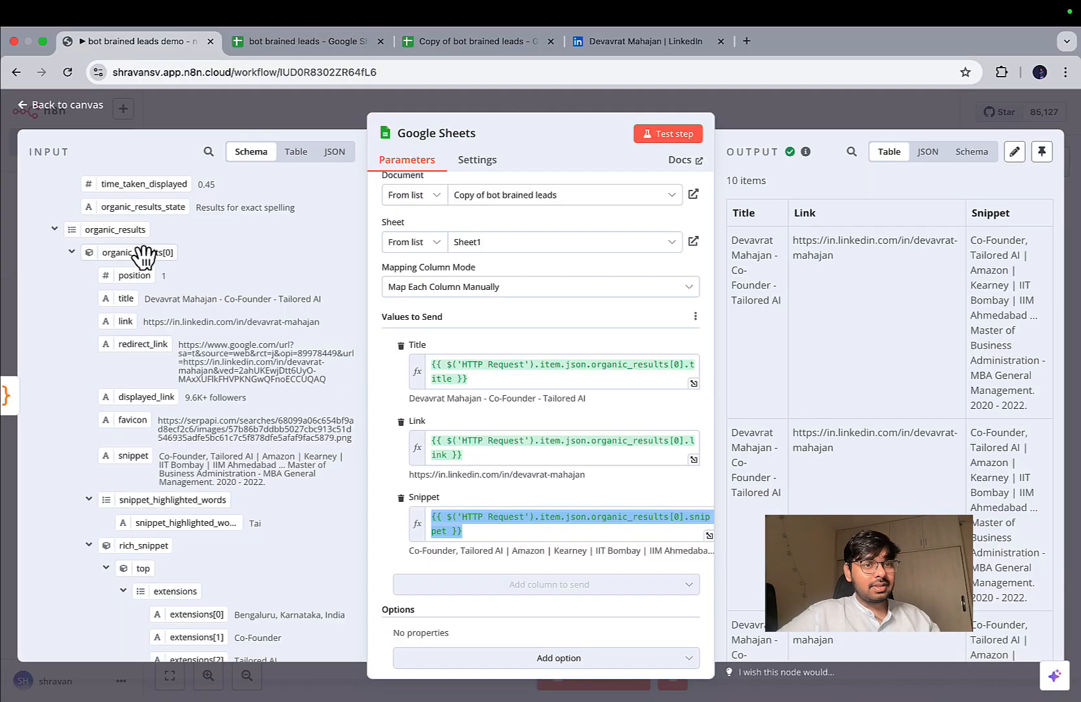
scroll(223, 402, up, 3)
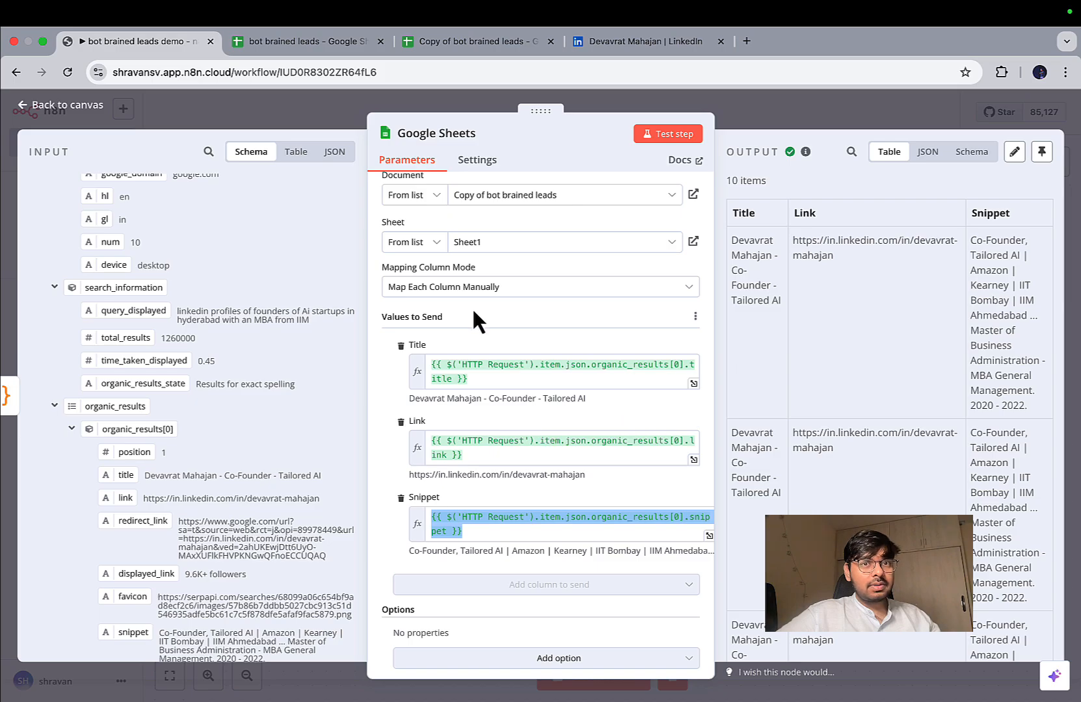
Switch to the ChatGPT N8N Assistant conversation, review its Function node and Google Sheets node instructions, and return to n8n
key(ctrl+Left)
key(ctrl+Right)
key(ctrl+Right)
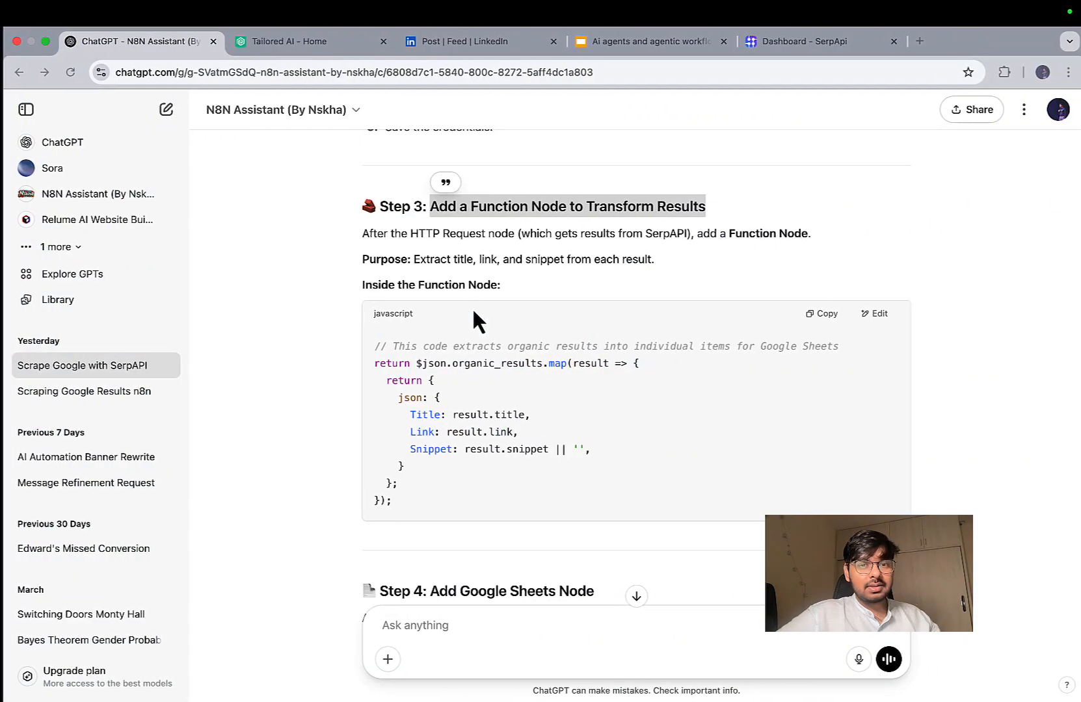
scroll(541, 430, up, 3)
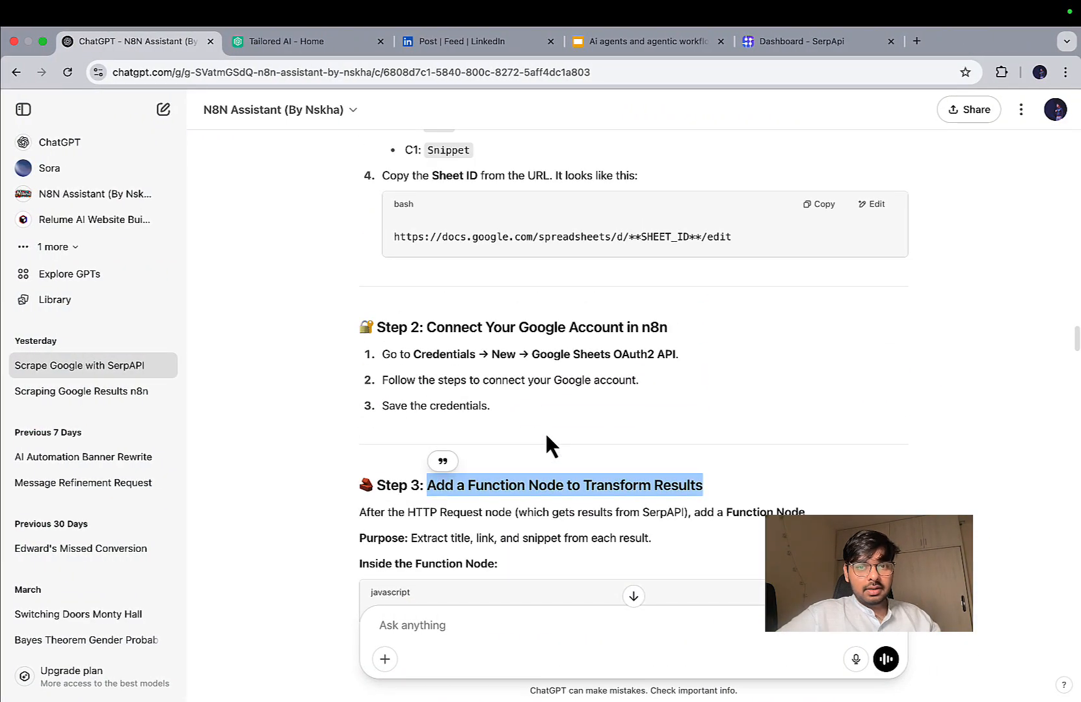
scroll(546, 445, down, 6)
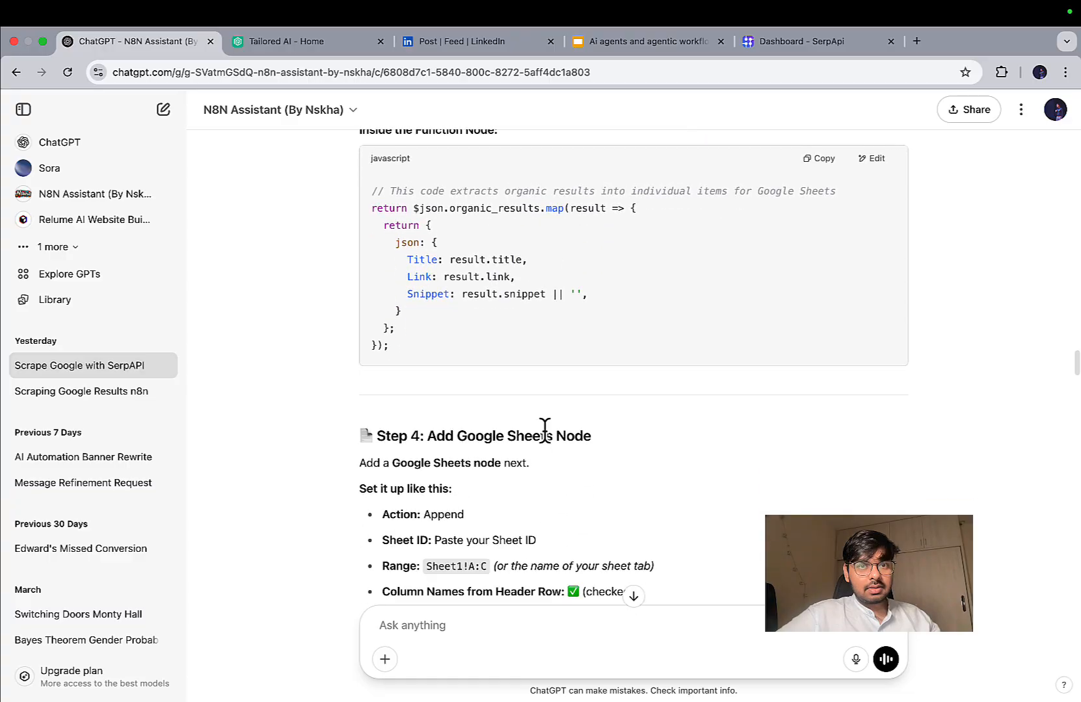
scroll(545, 430, up, 1)
scroll(545, 429, down, 5)
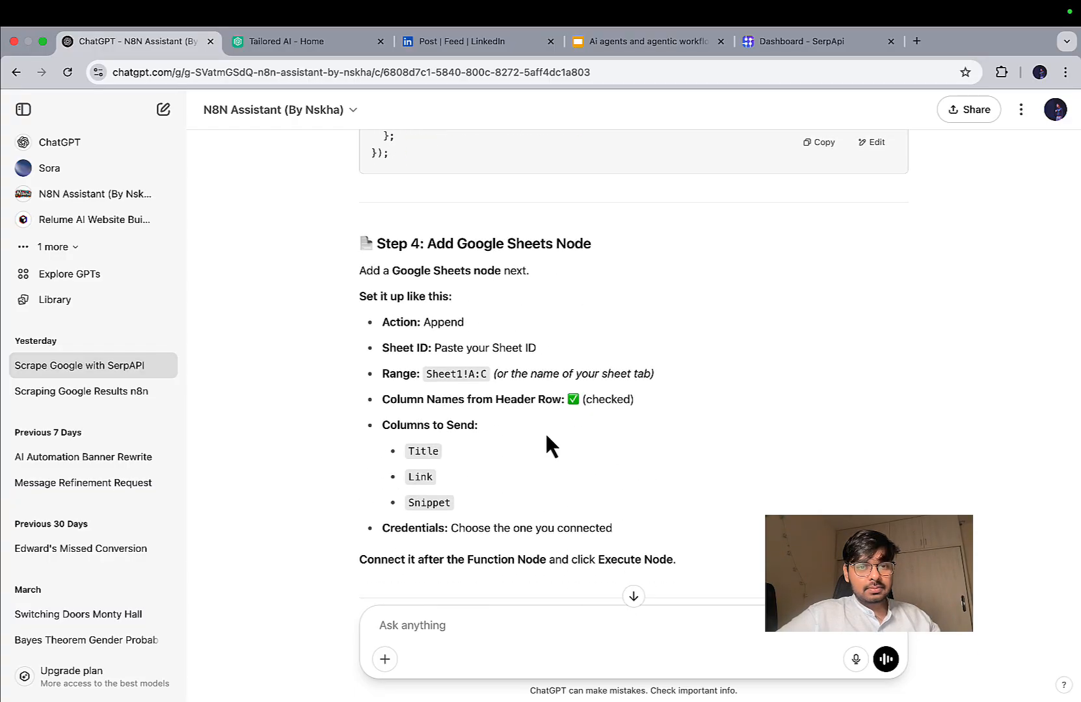
scroll(546, 446, down, 5)
scroll(545, 430, down, 2)
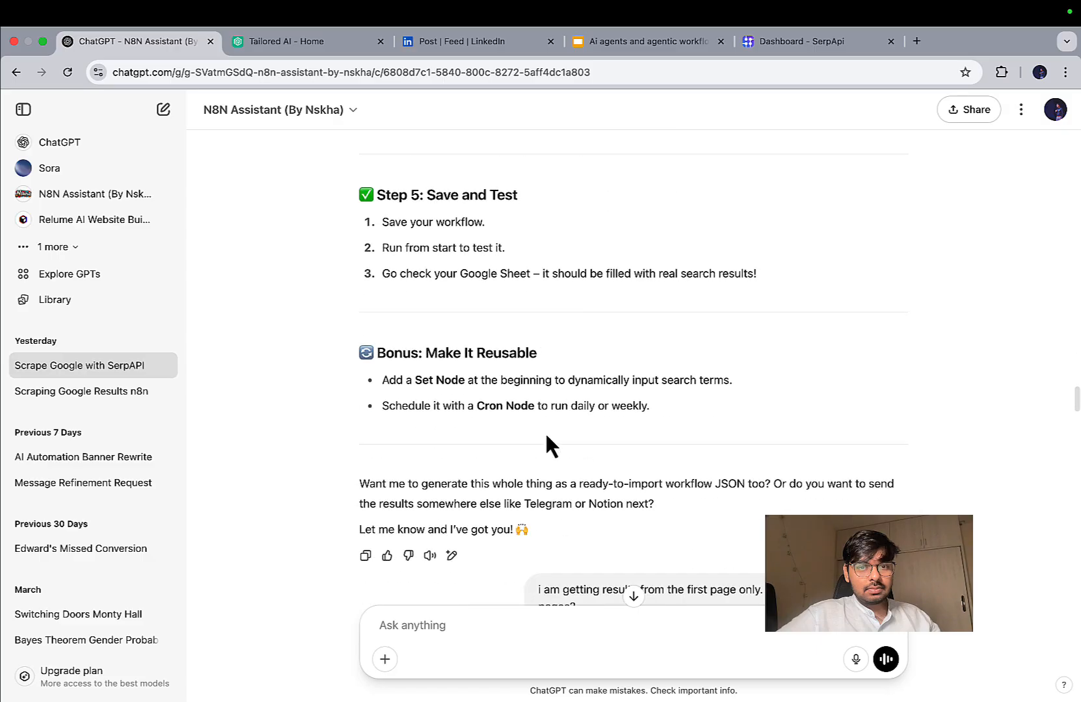
scroll(545, 432, up, 14)
scroll(546, 435, down, 2)
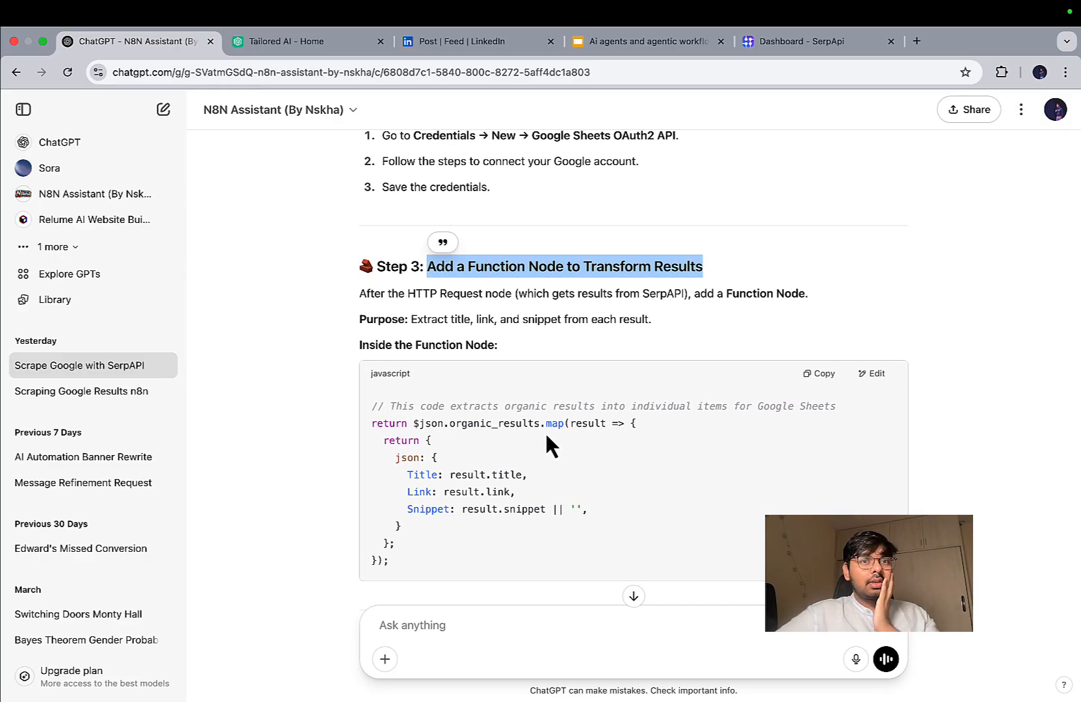
key(ctrl+Left)
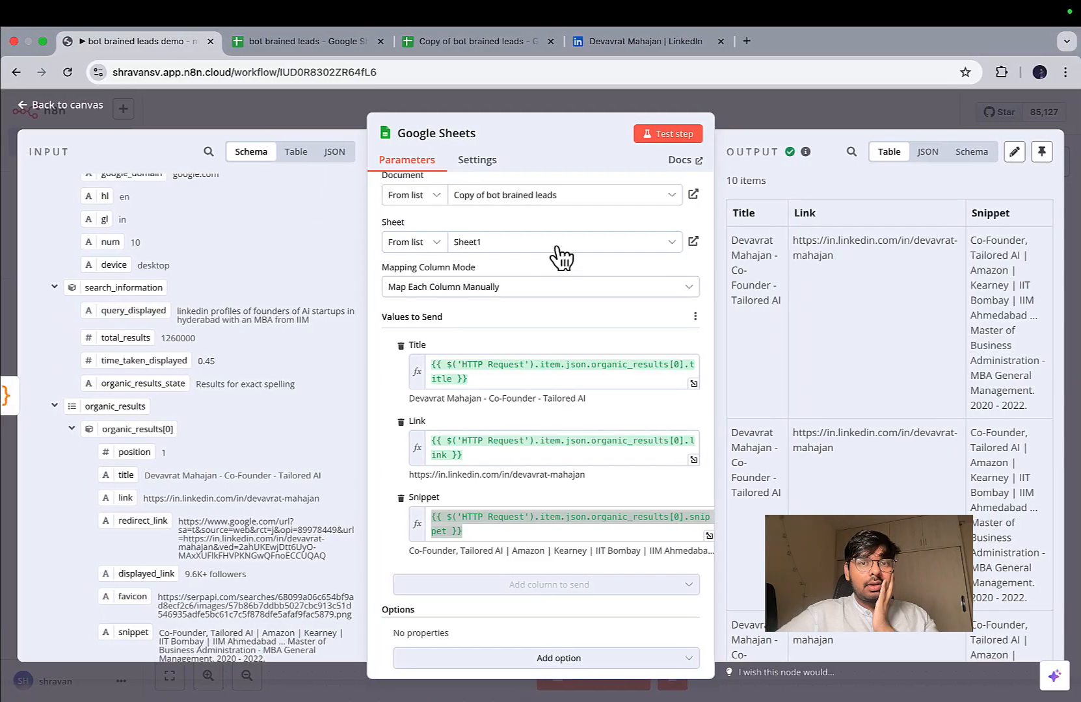
Try running the Code node with its mode set to Run Once for Each Item
click(655, 99)
double_click(658, 430)
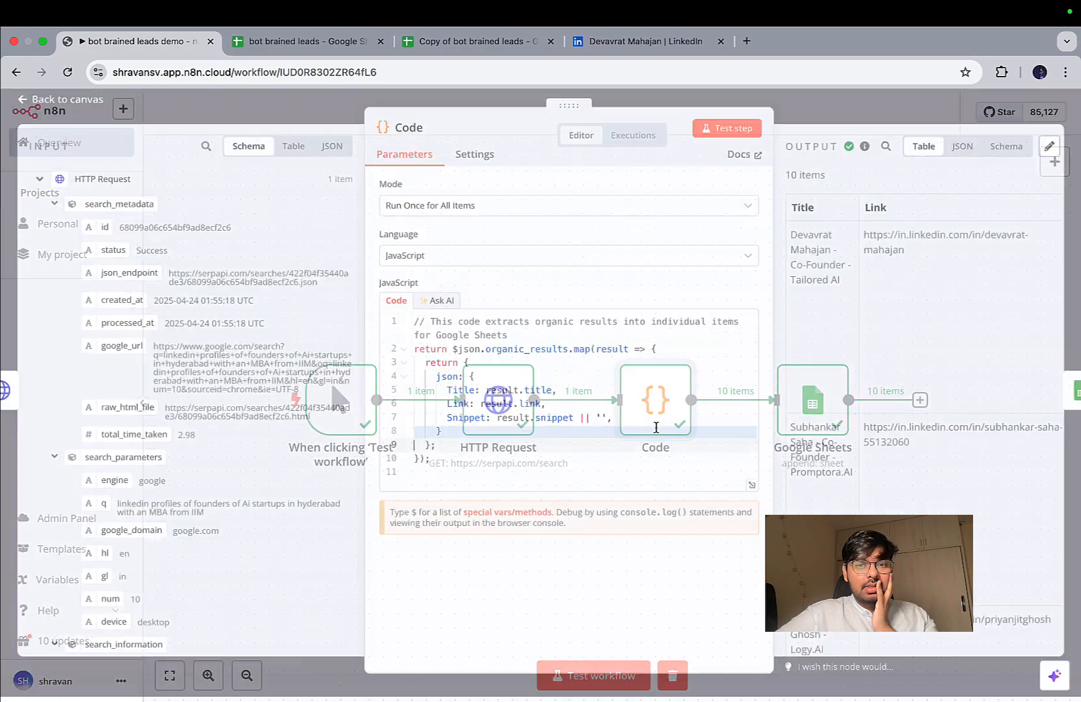
click(483, 214)
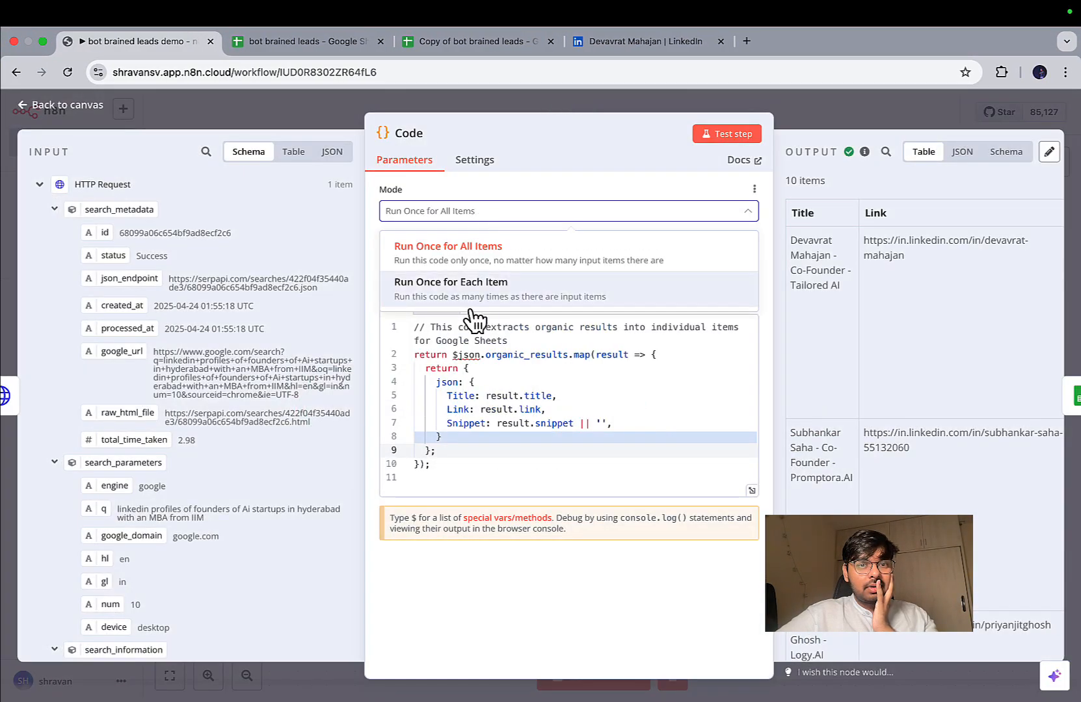
click(491, 294)
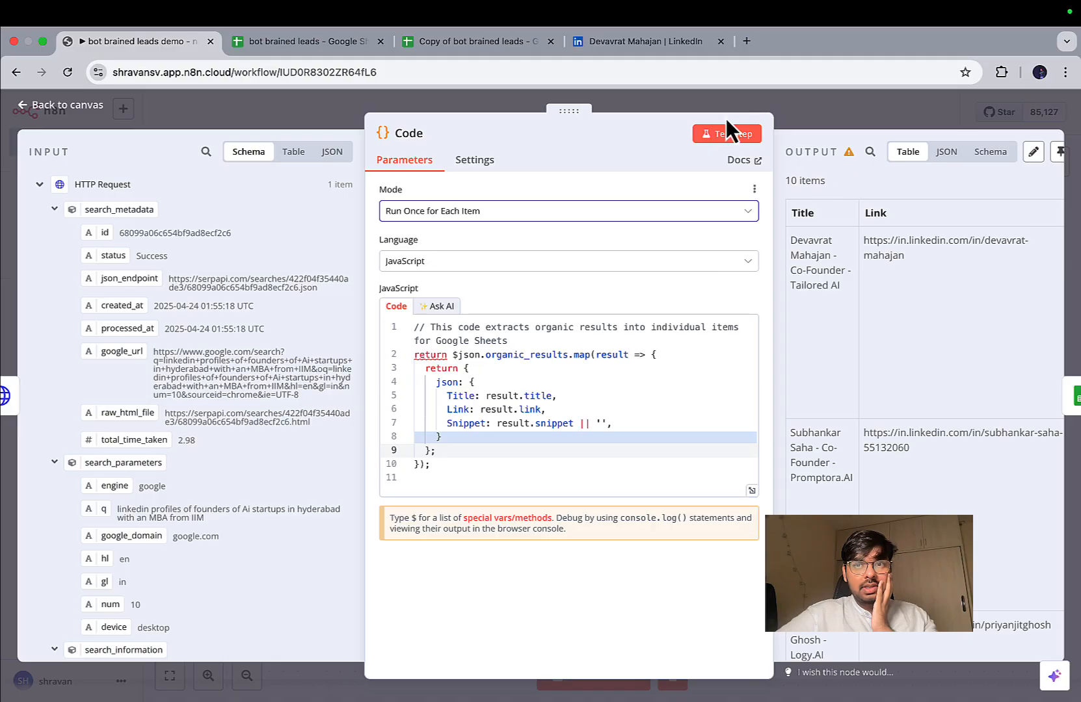
click(739, 140)
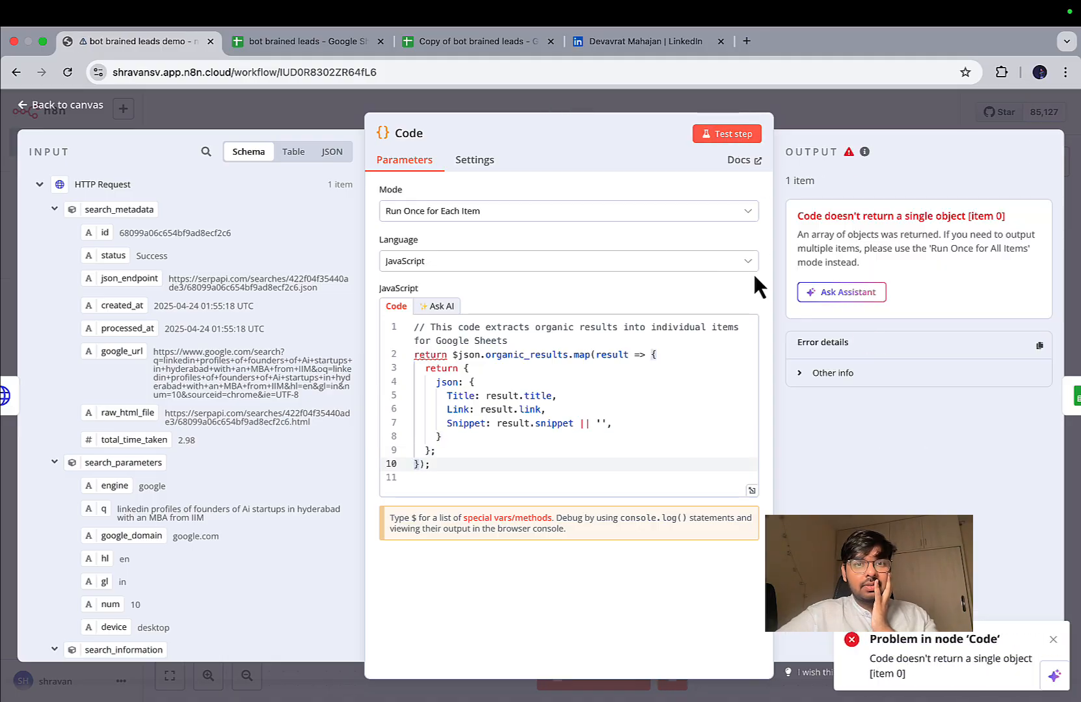
Set the Code node's mode back to Run Once for All Items and test the node again
click(519, 217)
click(517, 248)
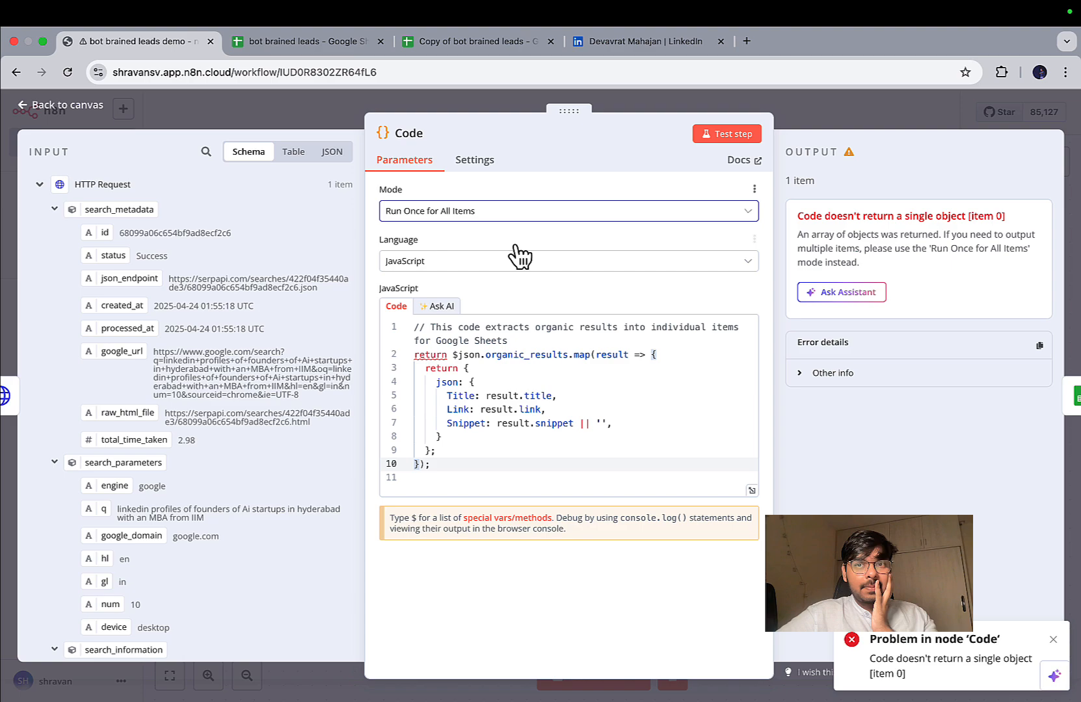
click(745, 134)
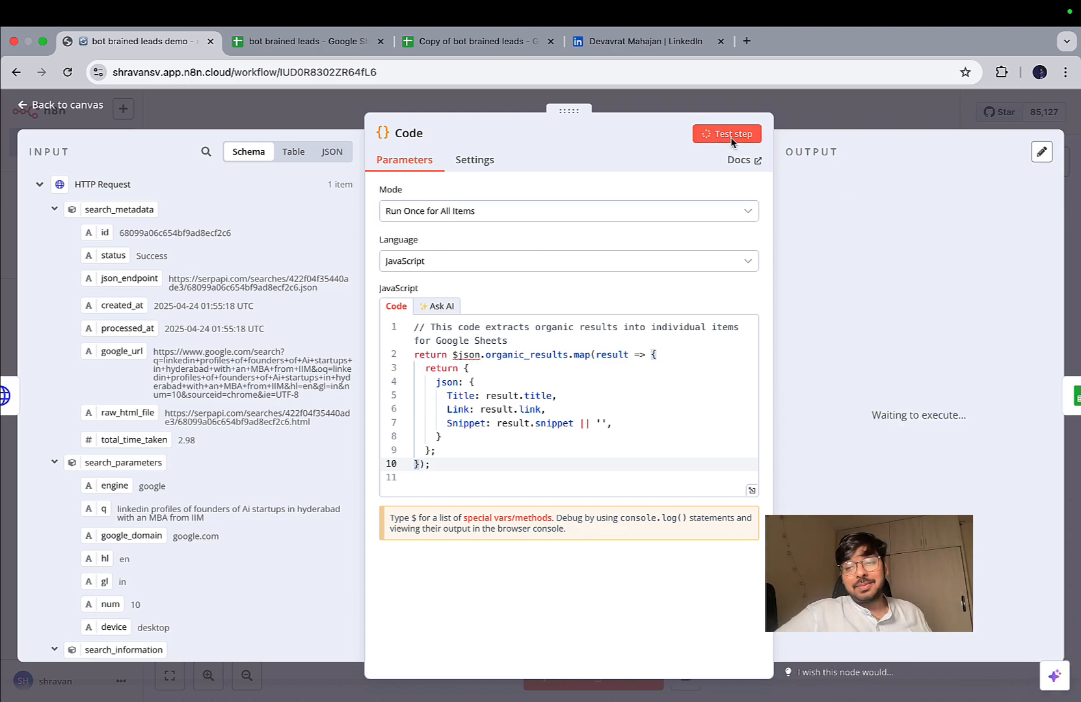
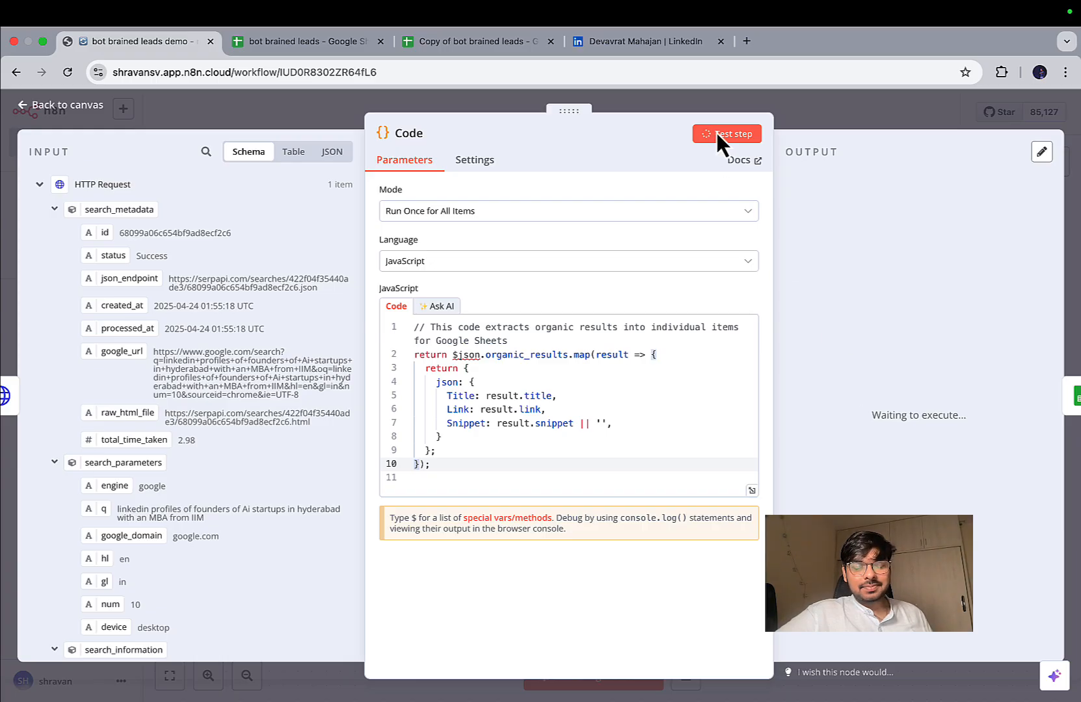
click(281, 41)
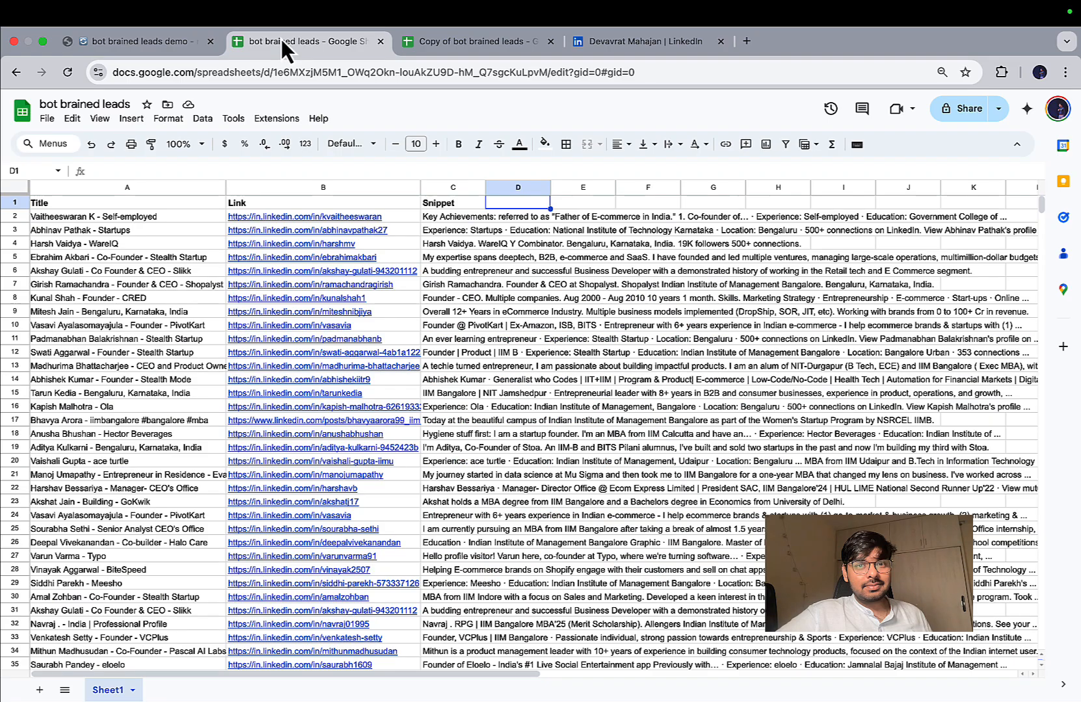
click(480, 43)
click(329, 39)
click(130, 42)
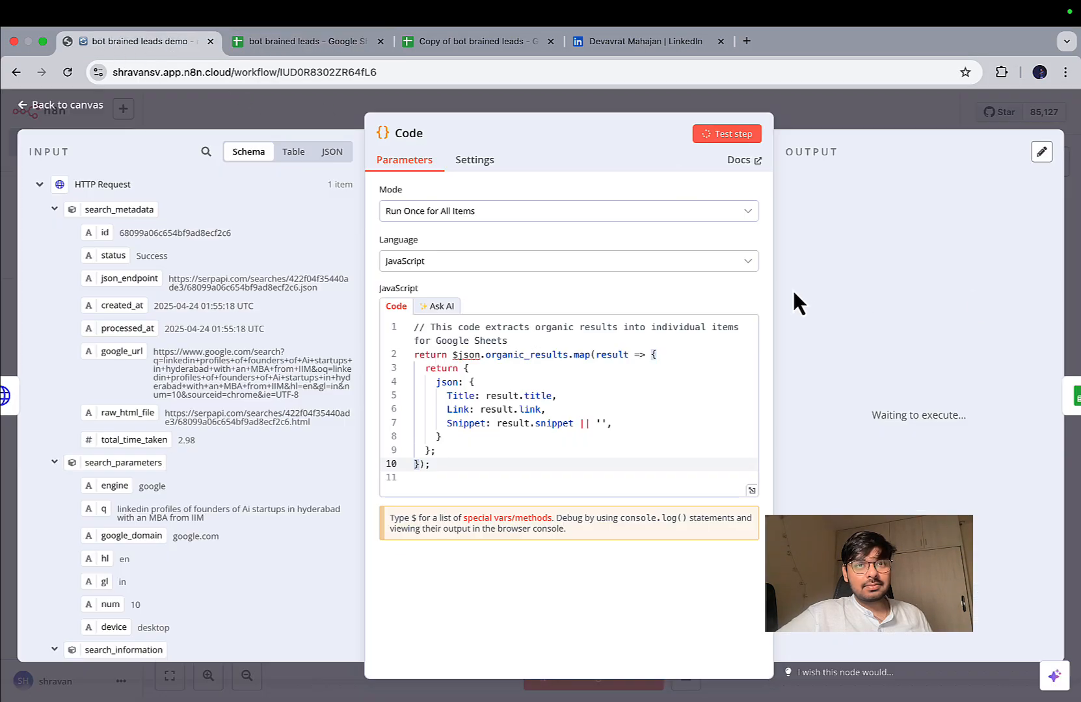
key(ctrl+Left)
key(ctrl+Right)
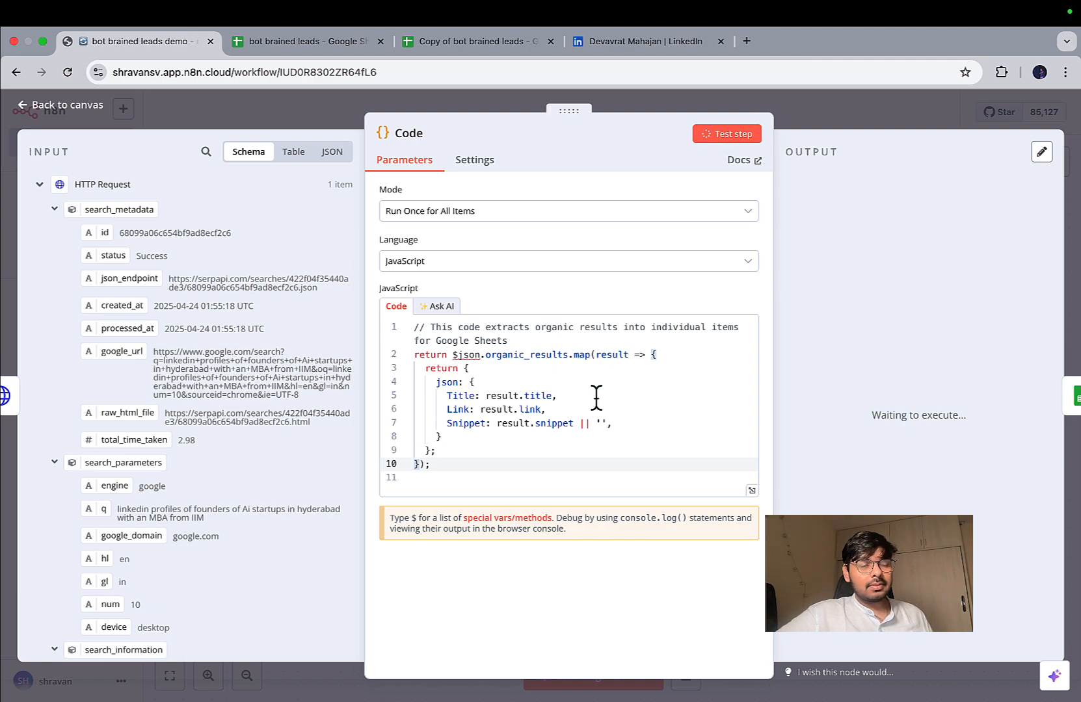
Examine the organic_results entries in the Code node's HTTP Request input, in schema and table form
scroll(212, 472, down, 10)
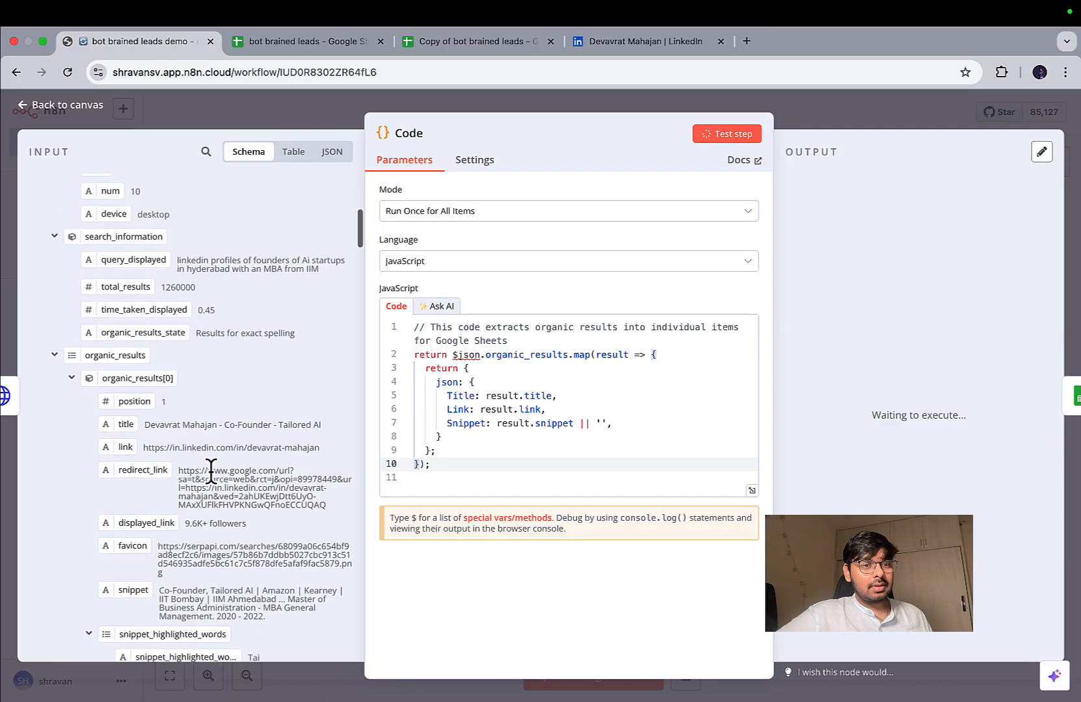
click(291, 159)
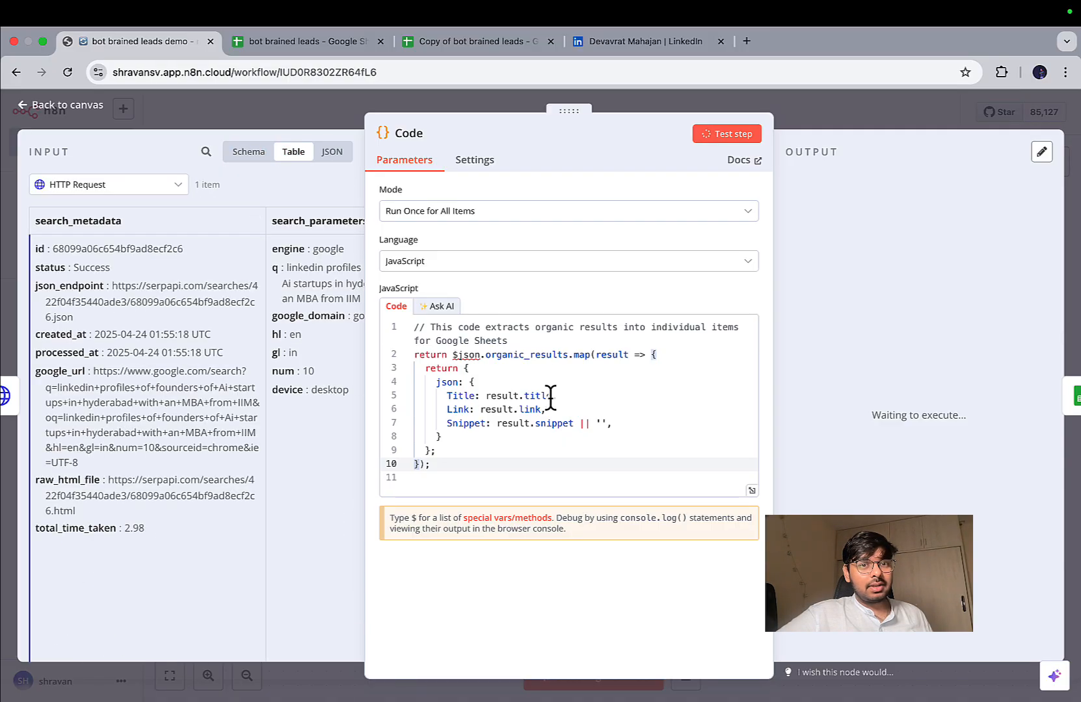
scroll(319, 439, right, 10)
scroll(318, 438, right, 5)
scroll(319, 439, left, 6)
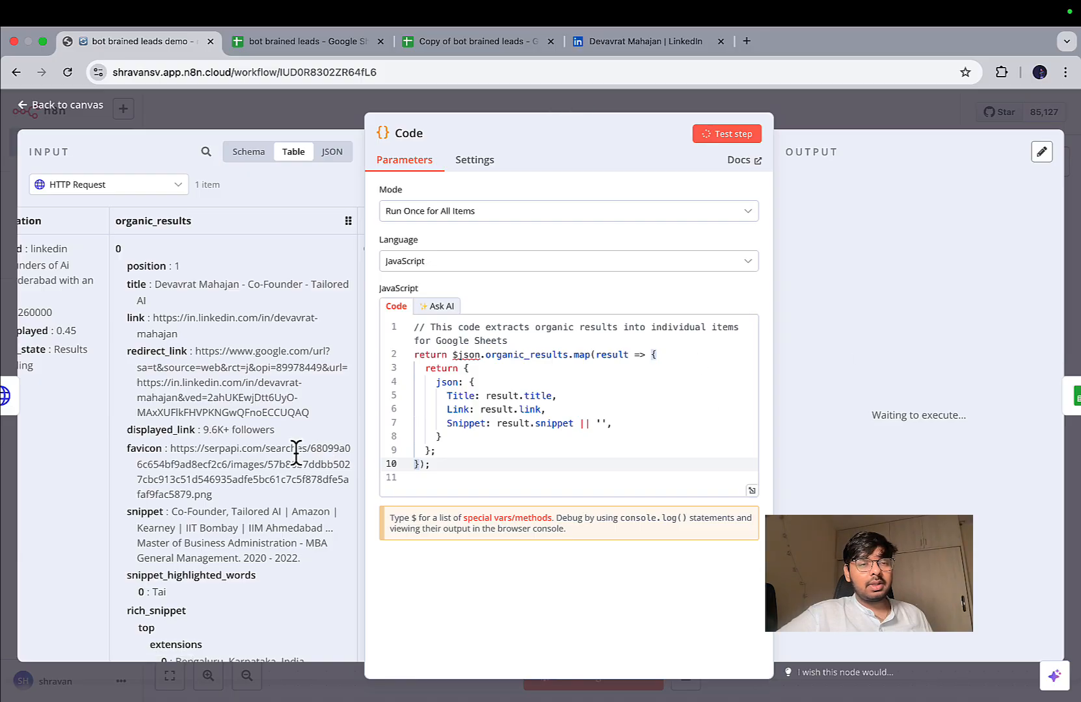
Look through the remaining organic_results entries, return to the canvas and save the workflow
scroll(296, 453, down, 10)
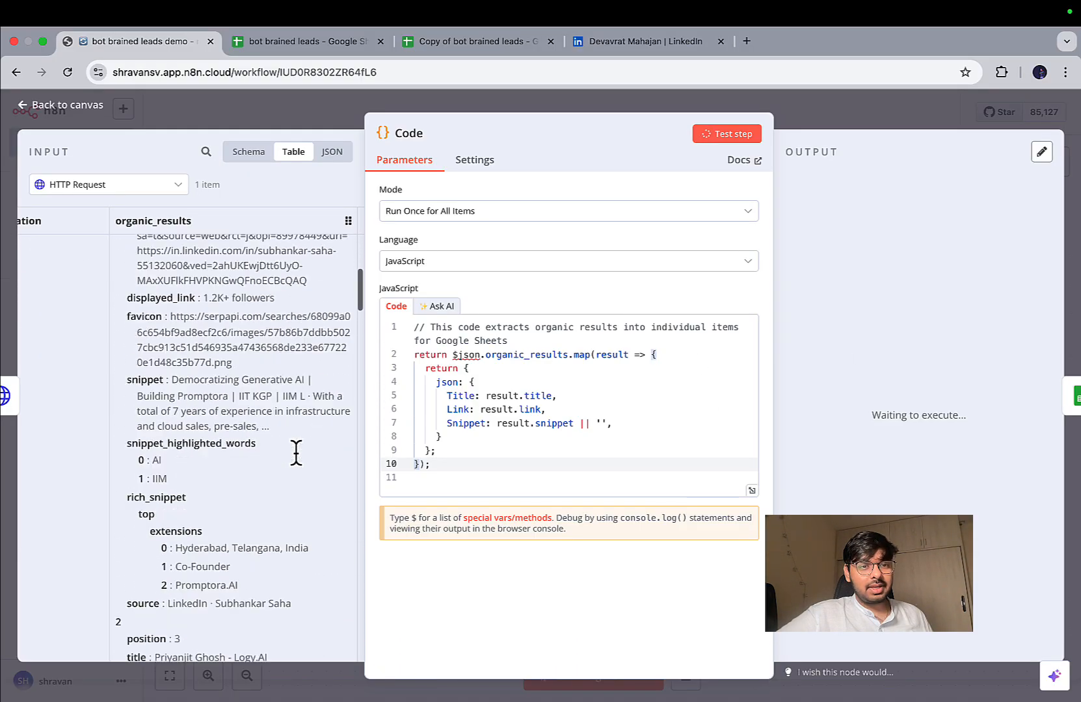
scroll(296, 453, down, 3)
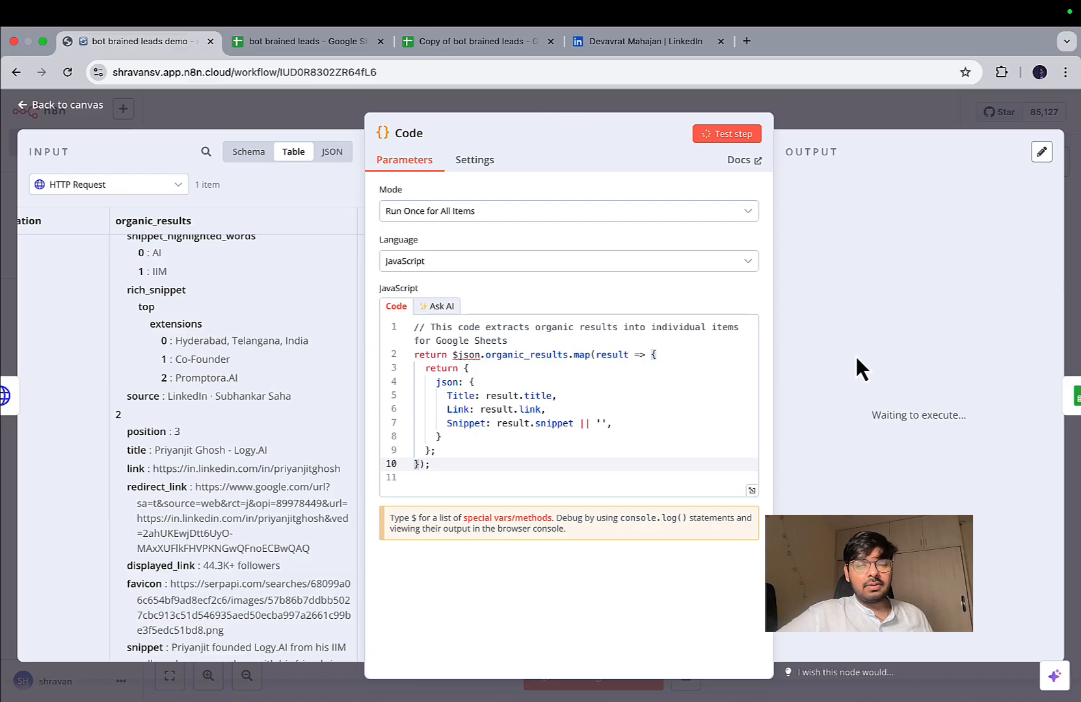
click(668, 97)
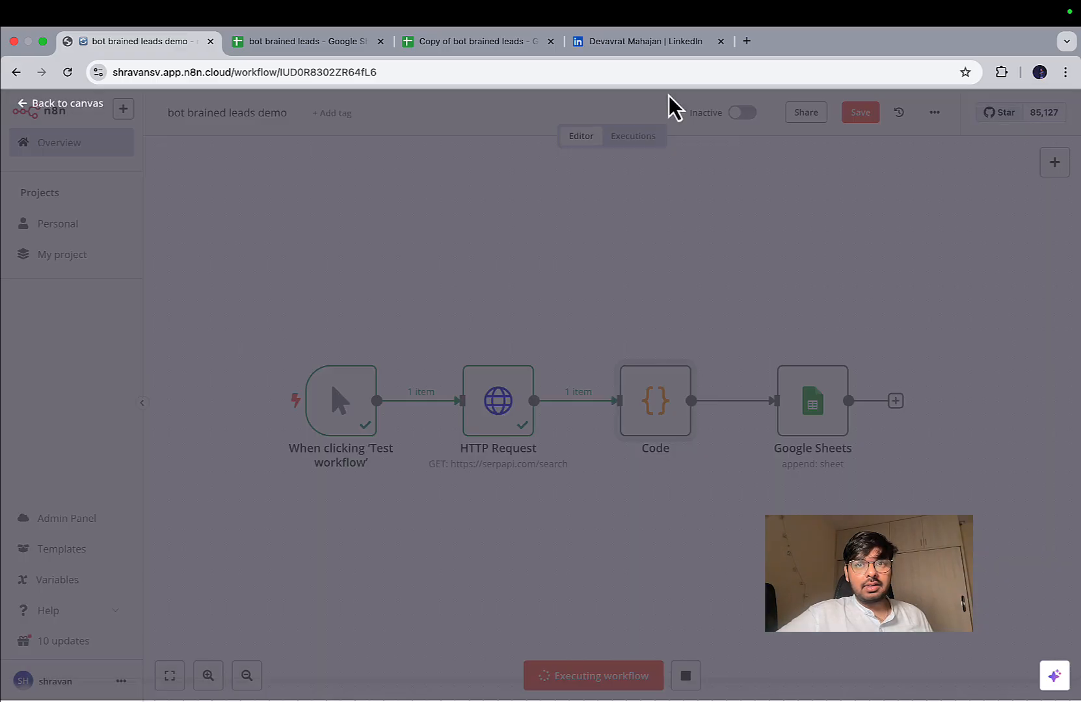
click(865, 114)
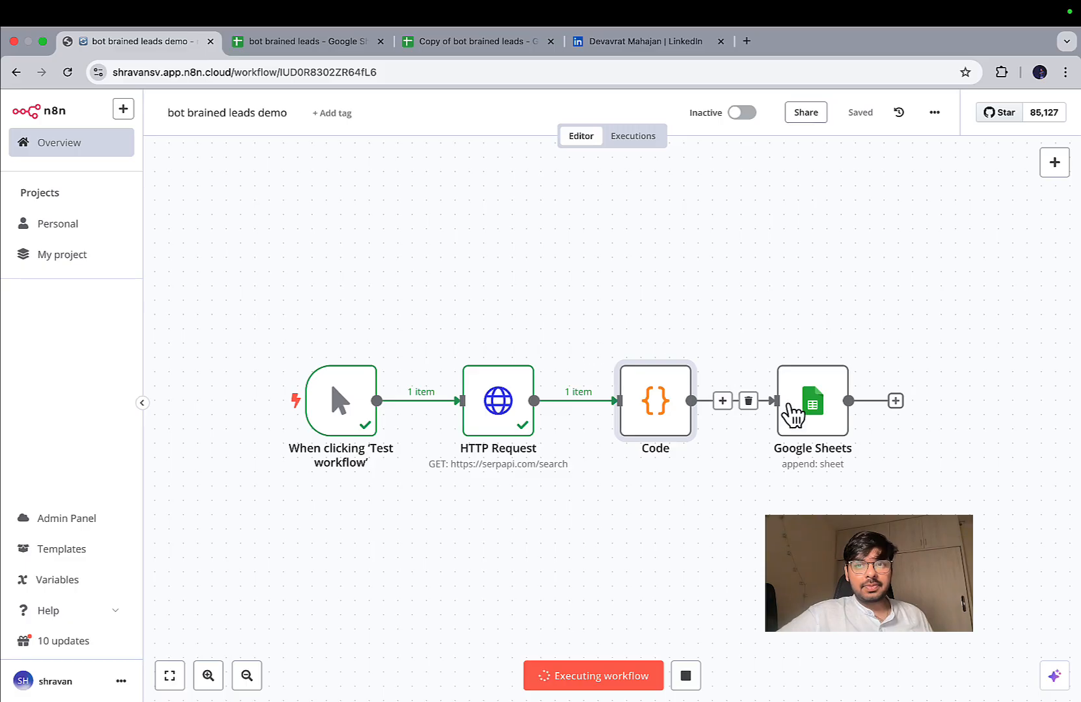
Test the Code node again and look through the titles and links in its output table
mouse_move(632, 403)
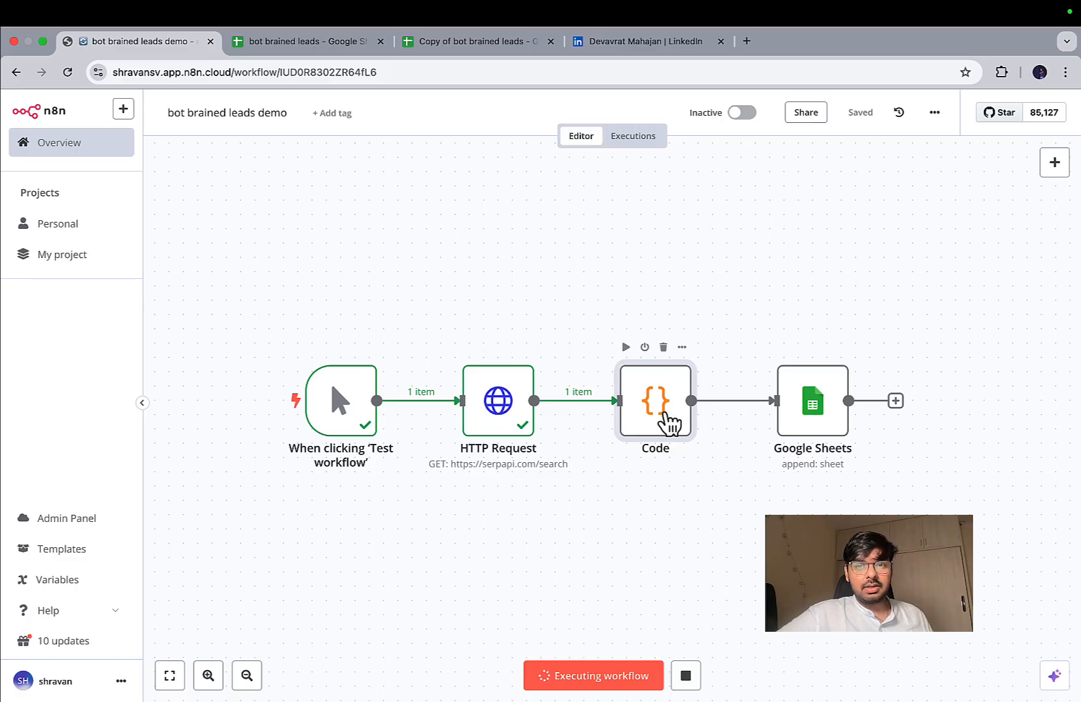
double_click(668, 422)
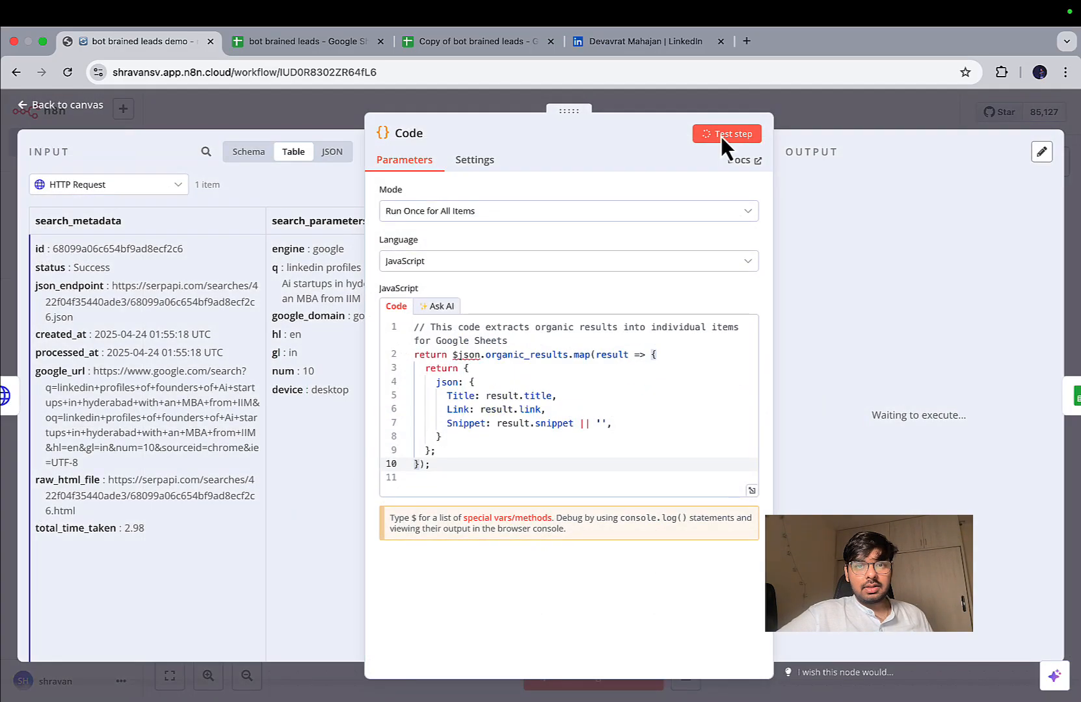
click(722, 136)
click(823, 117)
double_click(642, 426)
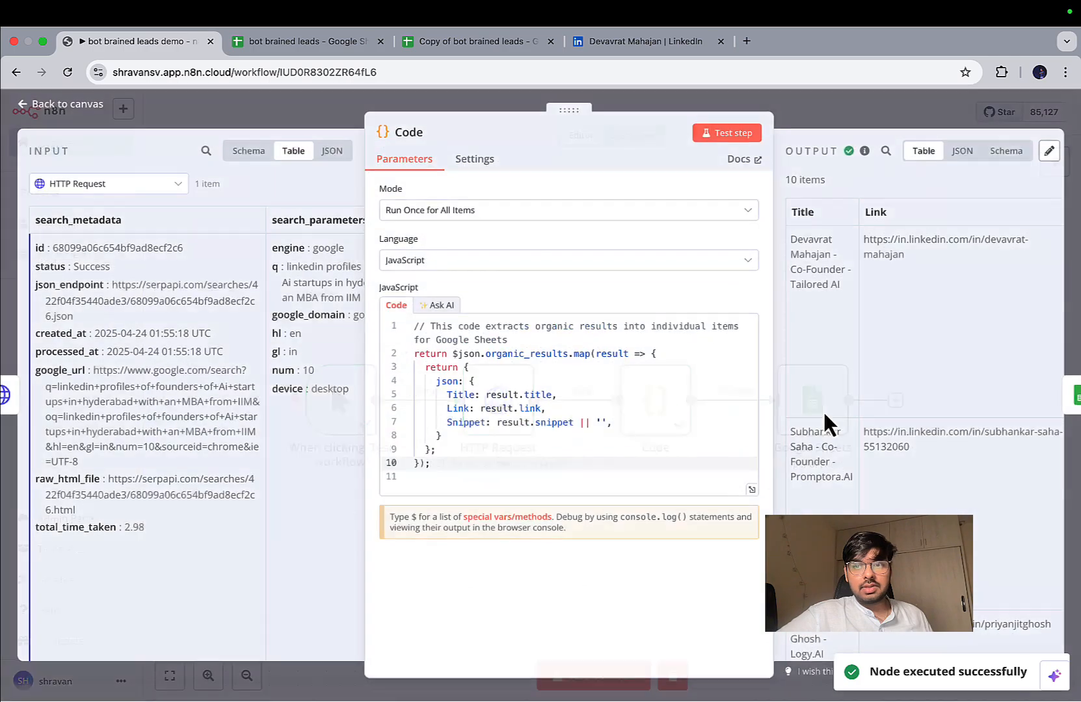
scroll(889, 398, right, 4)
scroll(889, 398, left, 4)
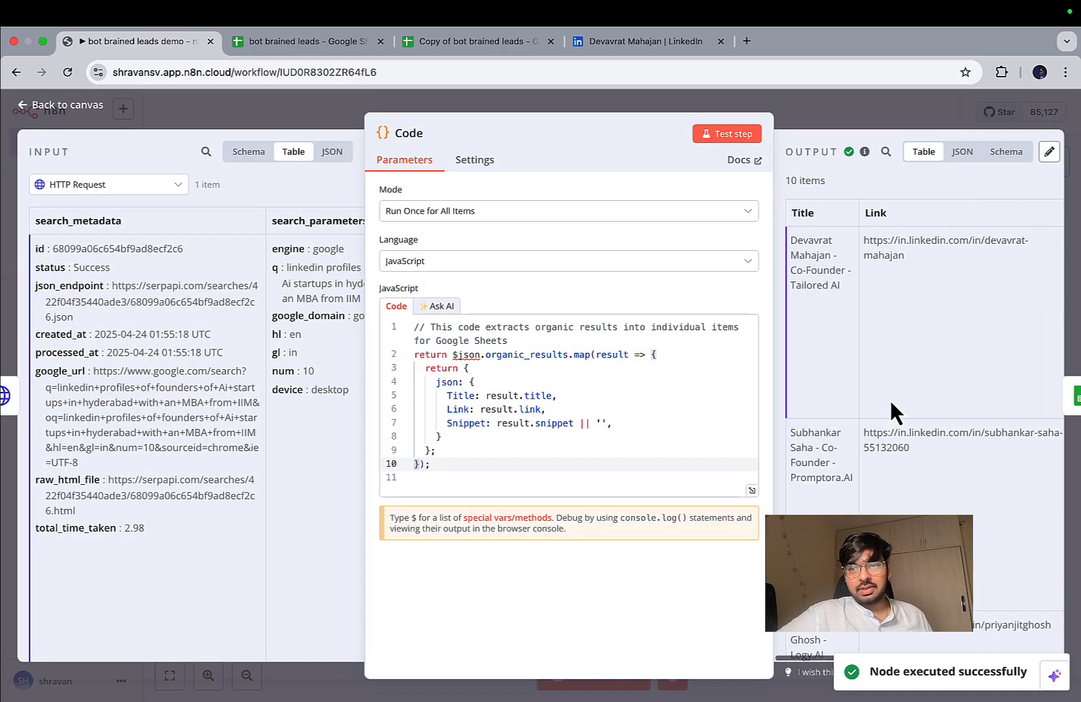
scroll(889, 398, down, 5)
scroll(889, 398, down, 10)
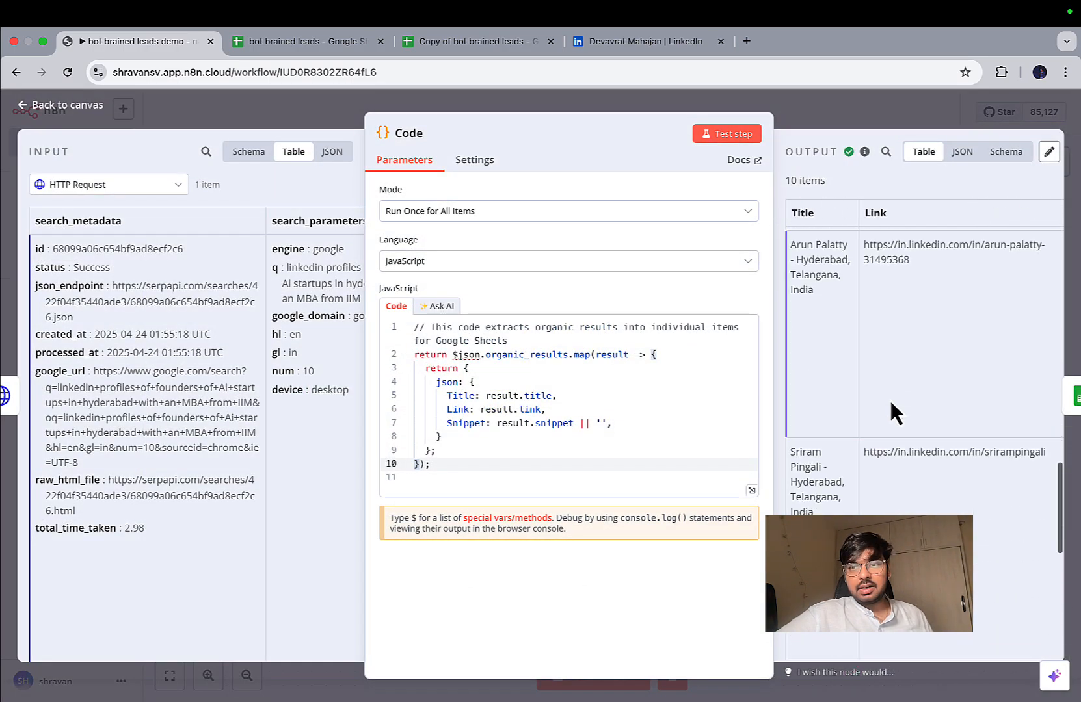
click(861, 120)
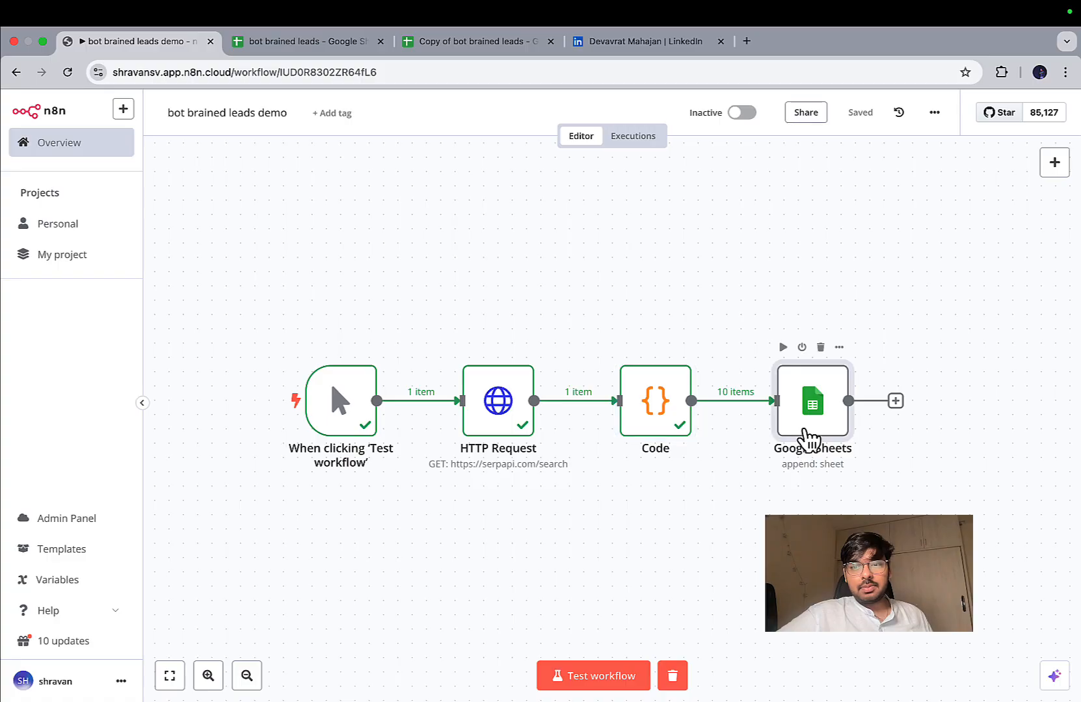
In the Google Sheets node, replace the Title expression with the Code node's Title field, {{ $json.Title }}
double_click(803, 437)
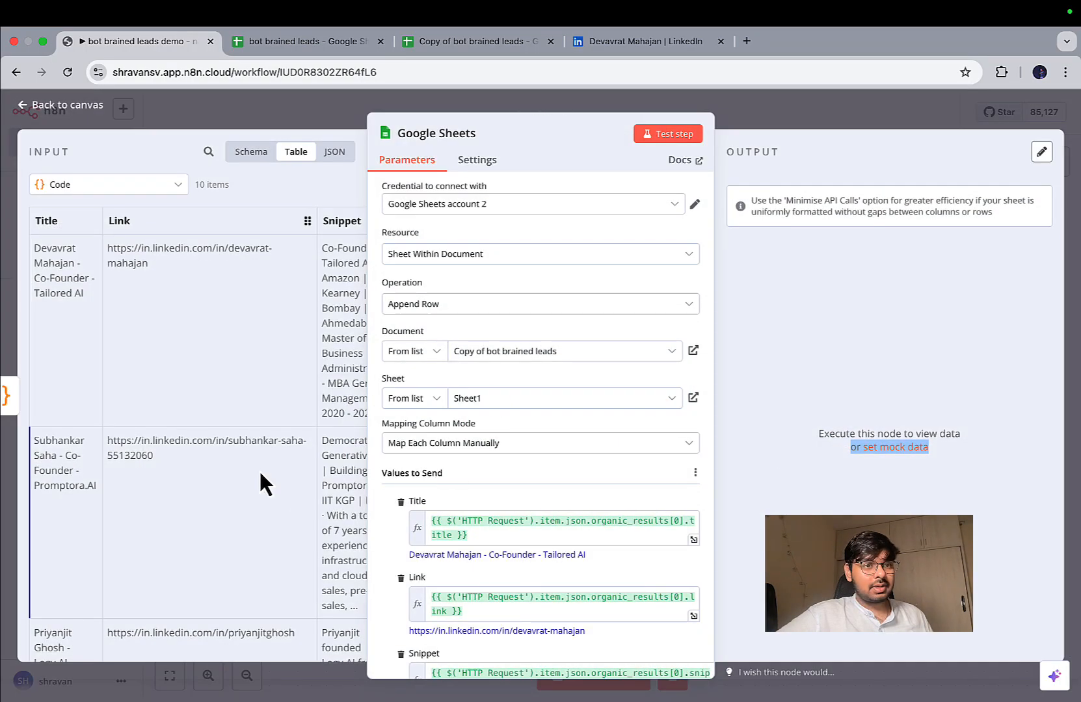
click(493, 535)
key(ctrl+a)
key(BackSpace)
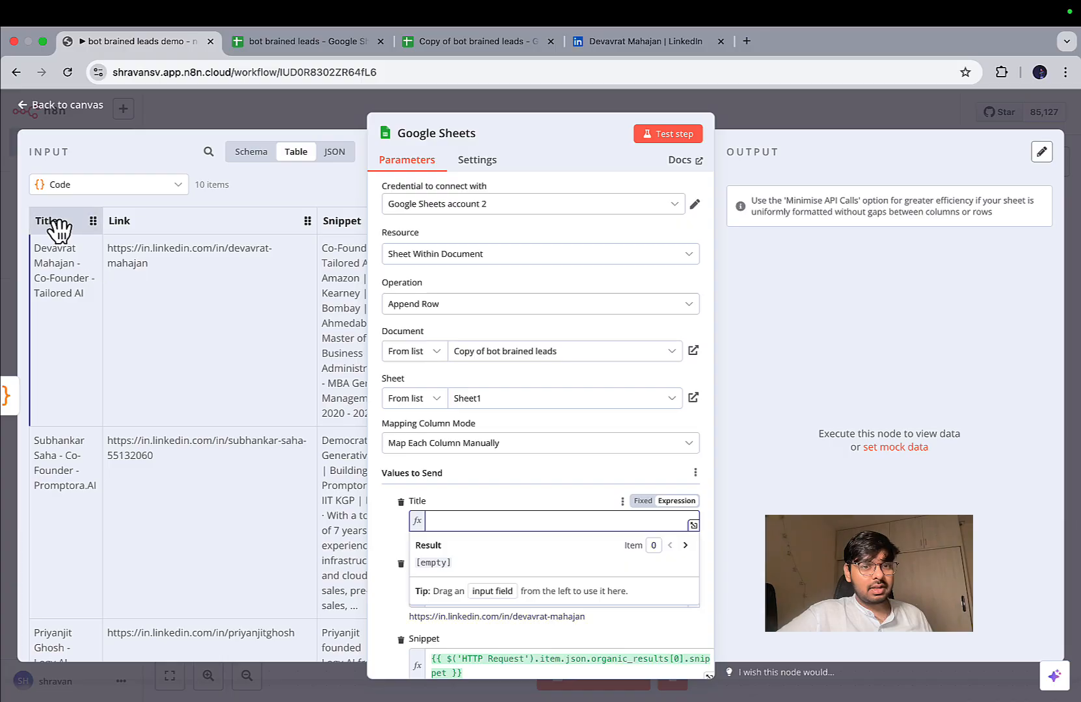
drag(58, 229, 482, 528)
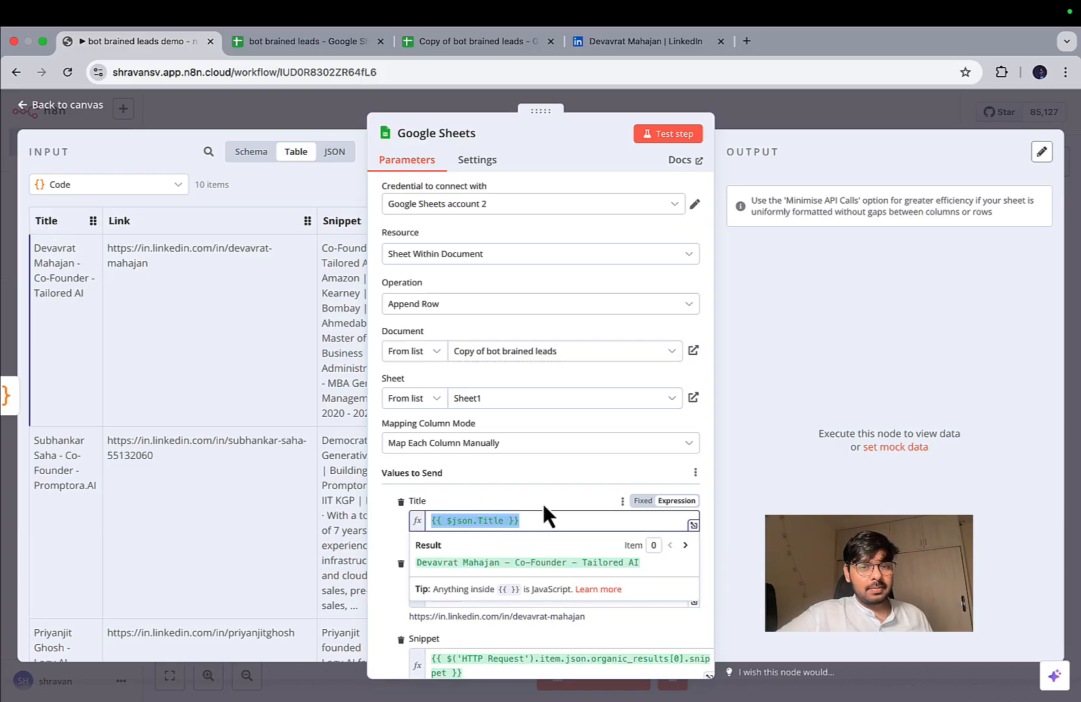
click(548, 502)
Replace the Link column's expression with the Code node's Link field, {{ $json.Link }}
scroll(500, 509, down, 3)
click(483, 496)
key(ctrl+a)
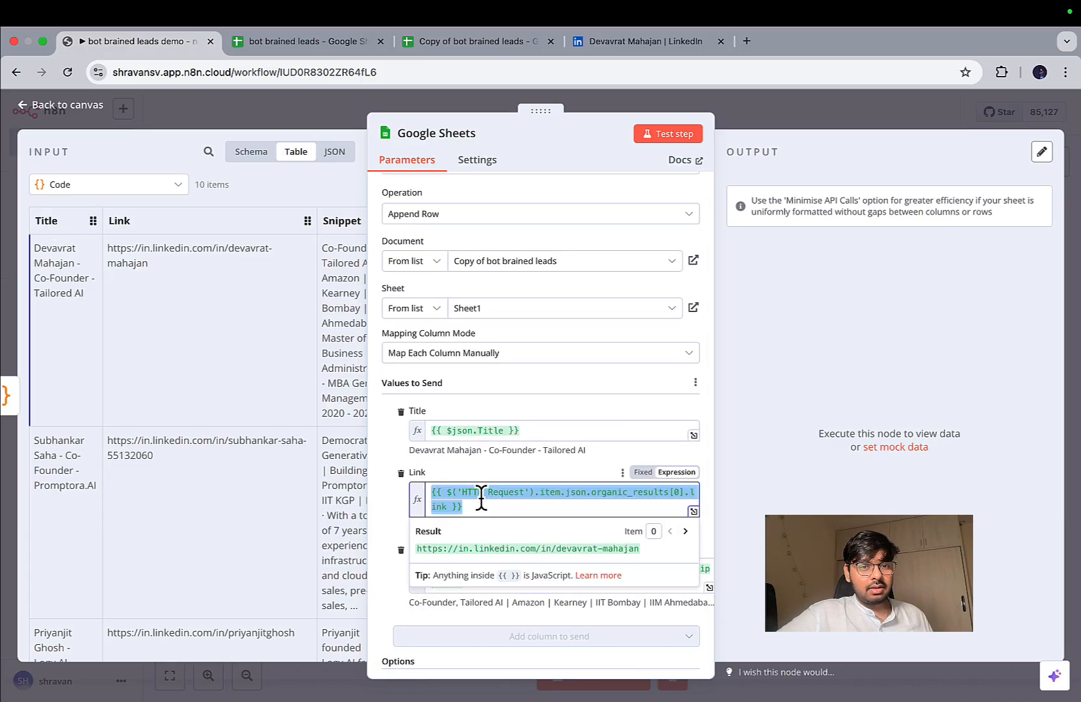
key(BackSpace)
drag(176, 241, 495, 495)
Replace the Snippet column's expression with the Code node's Snippet field, {{ $json.Snippet }}
scroll(228, 362, right, 2)
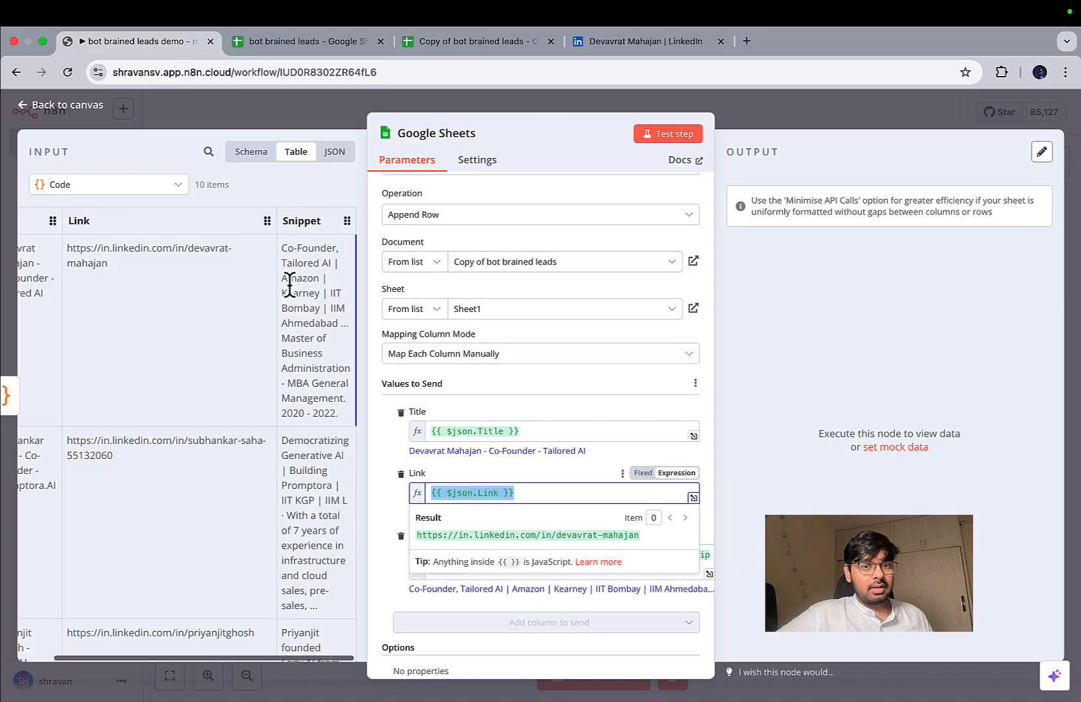
click(498, 558)
key(ctrl+a)
key(BackSpace)
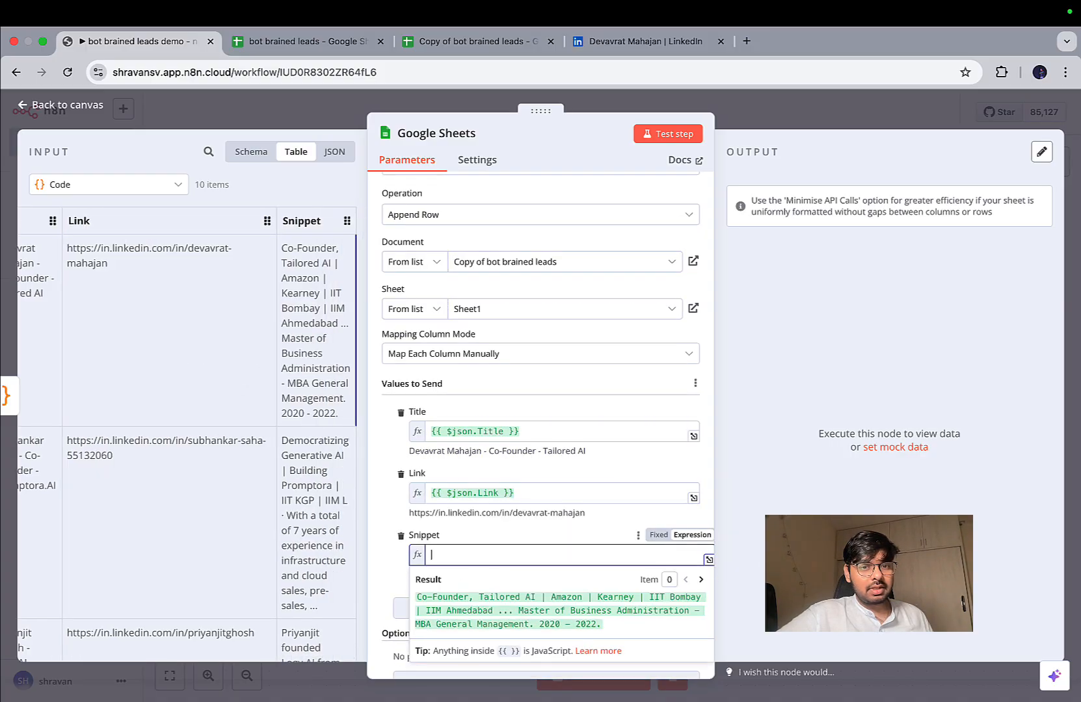
drag(306, 224, 476, 557)
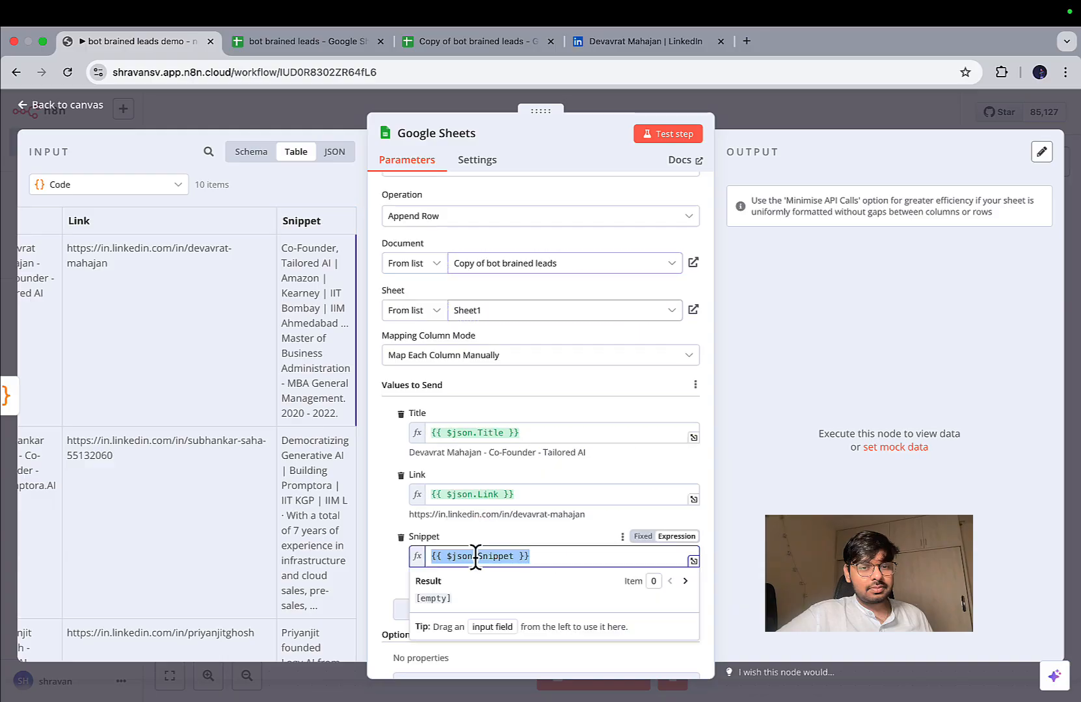
Test the Google Sheets node and check the appended rows in the Copy of bot brained leads spreadsheet
click(676, 134)
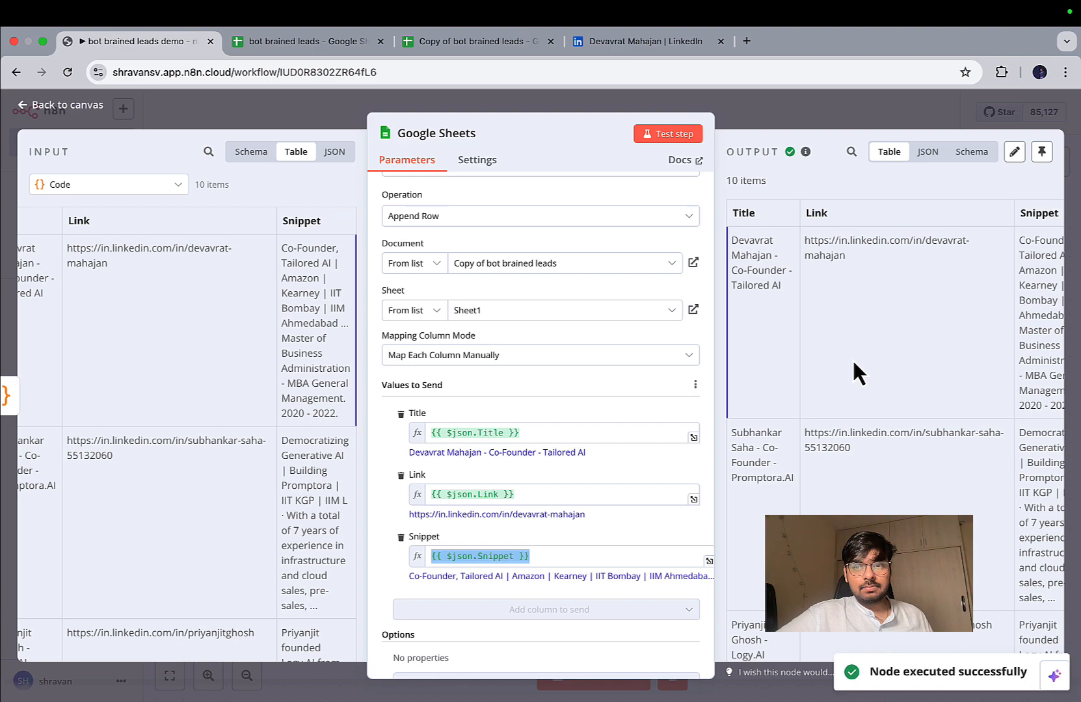
click(468, 40)
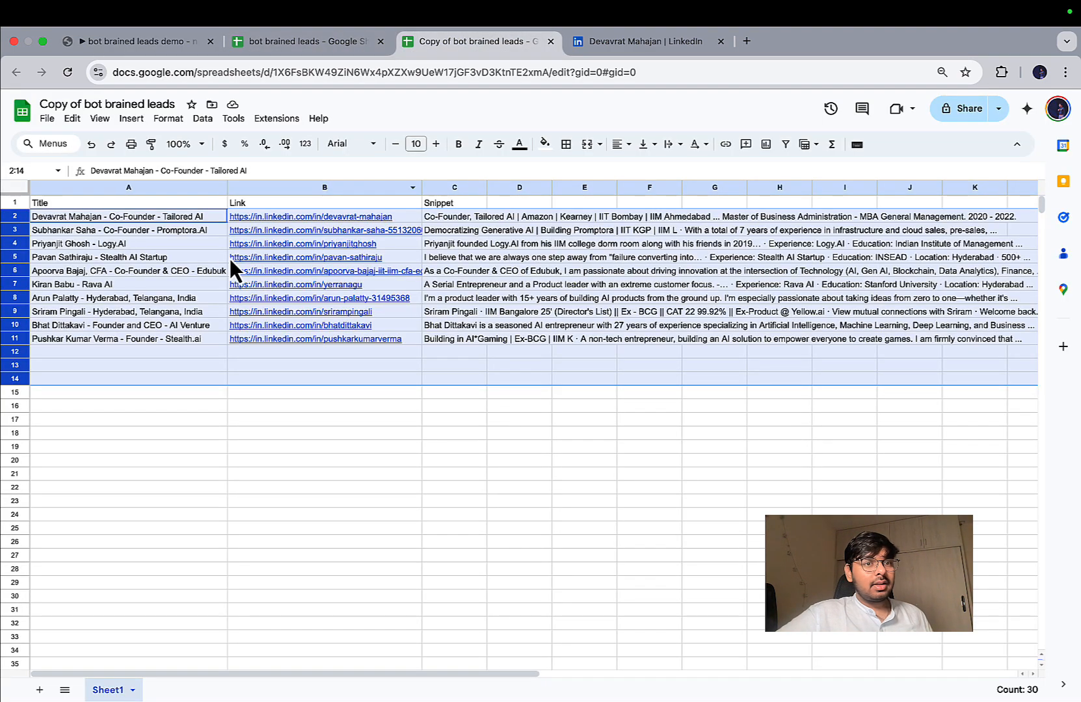
click(185, 350)
click(144, 217)
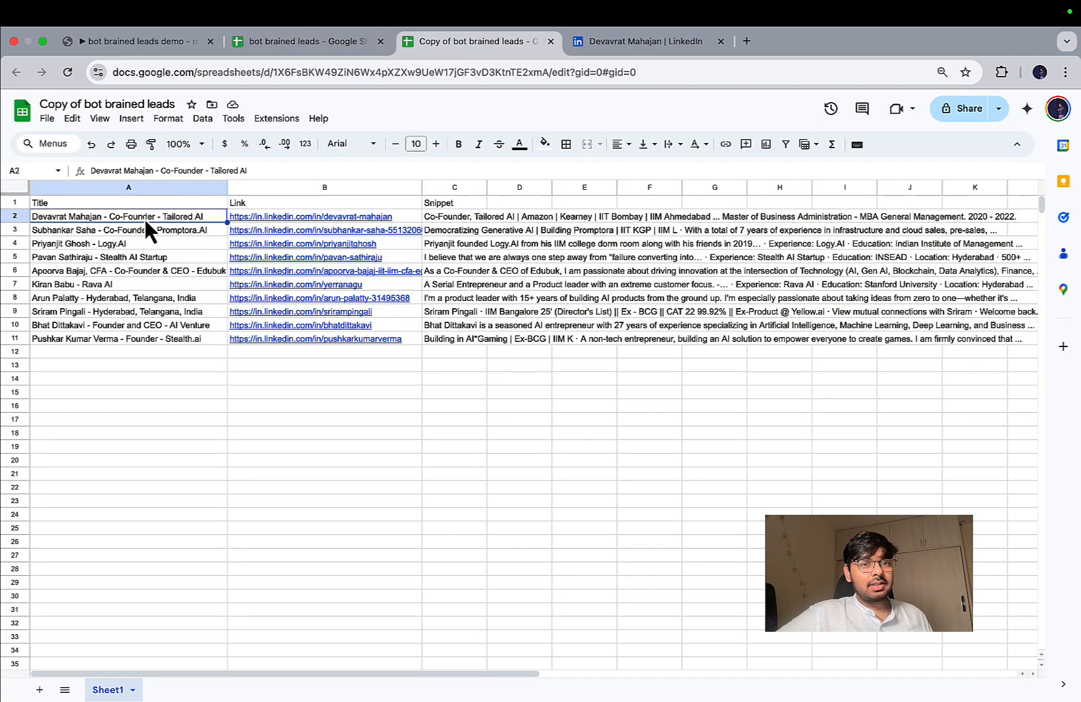
Add the column headers "eductaion" in D1 and "work expereince" in E1, after the Snippet column
click(530, 206)
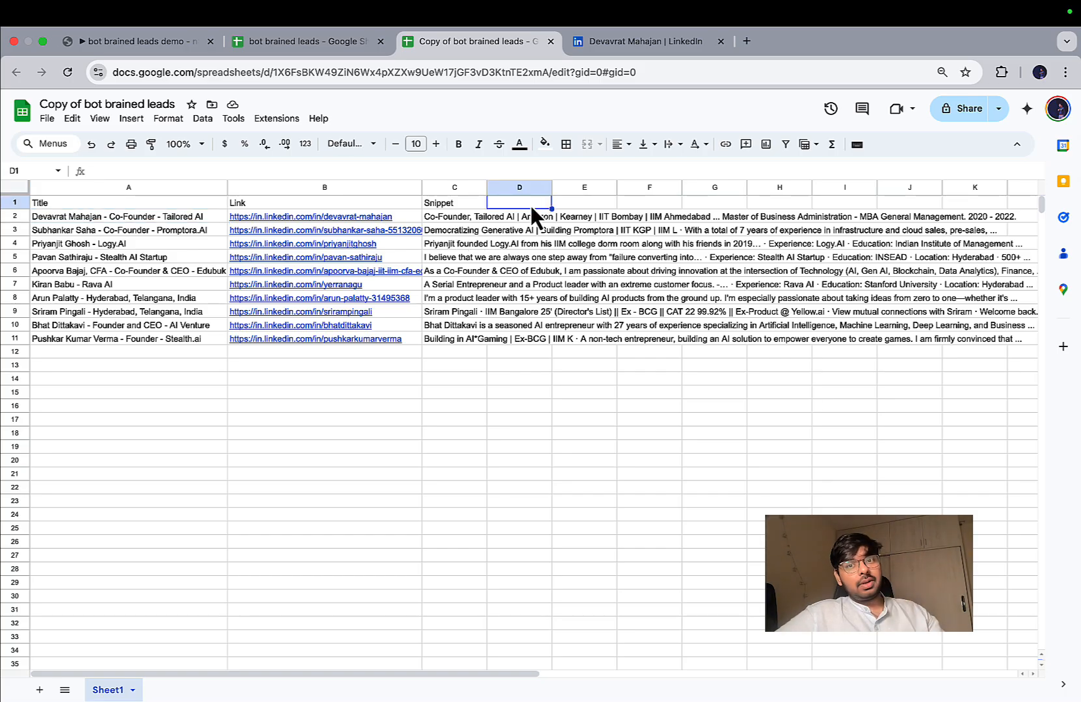
key(Down)
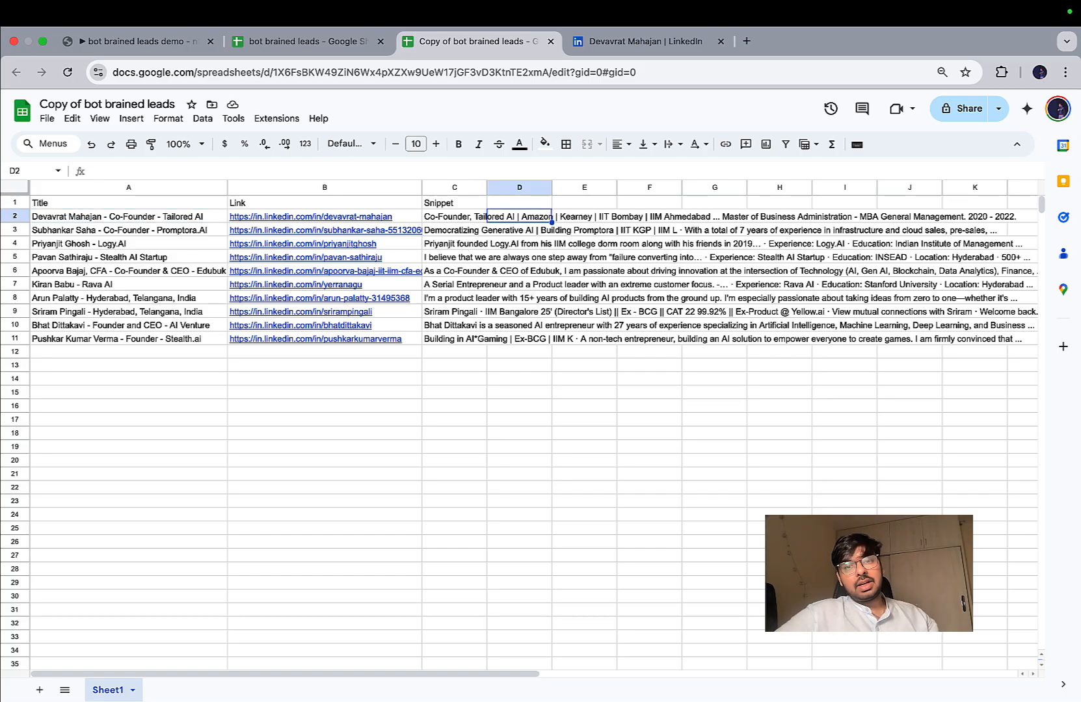
click(456, 220)
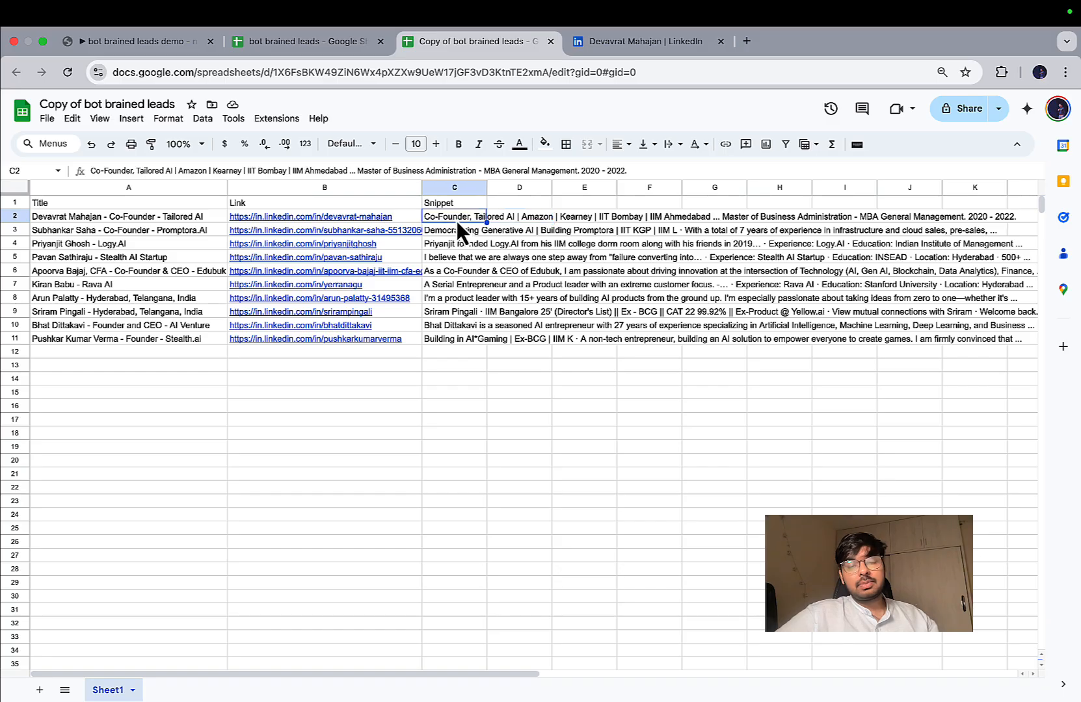
click(531, 205)
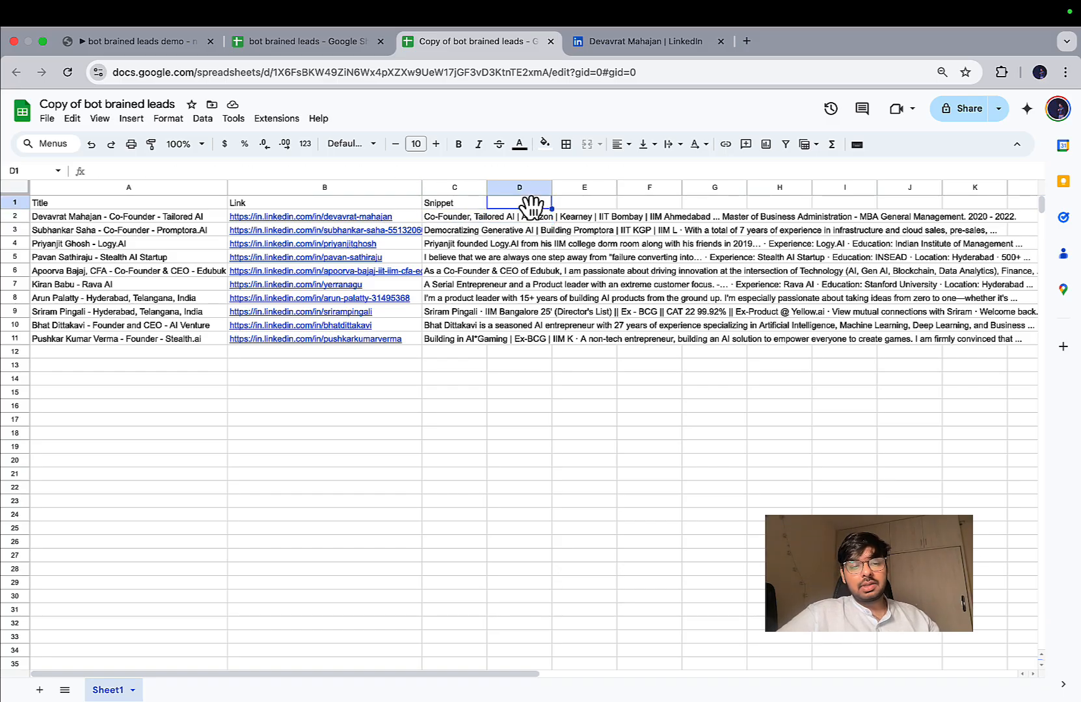
text(eductaion)
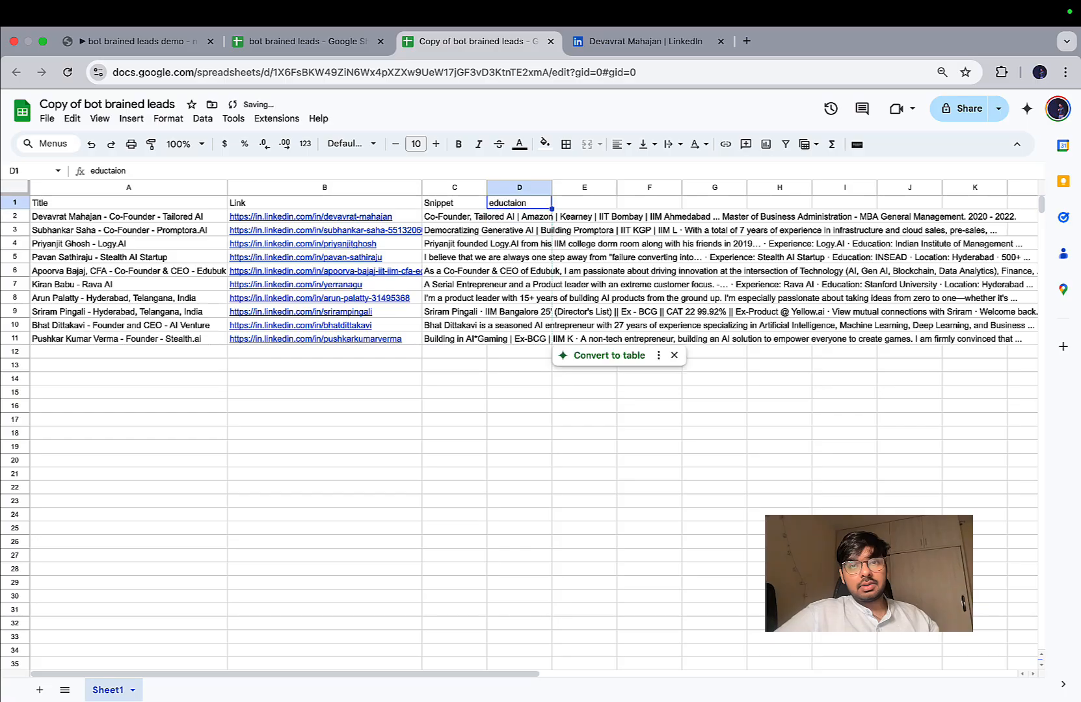
key(Tab)
text(work expereince)
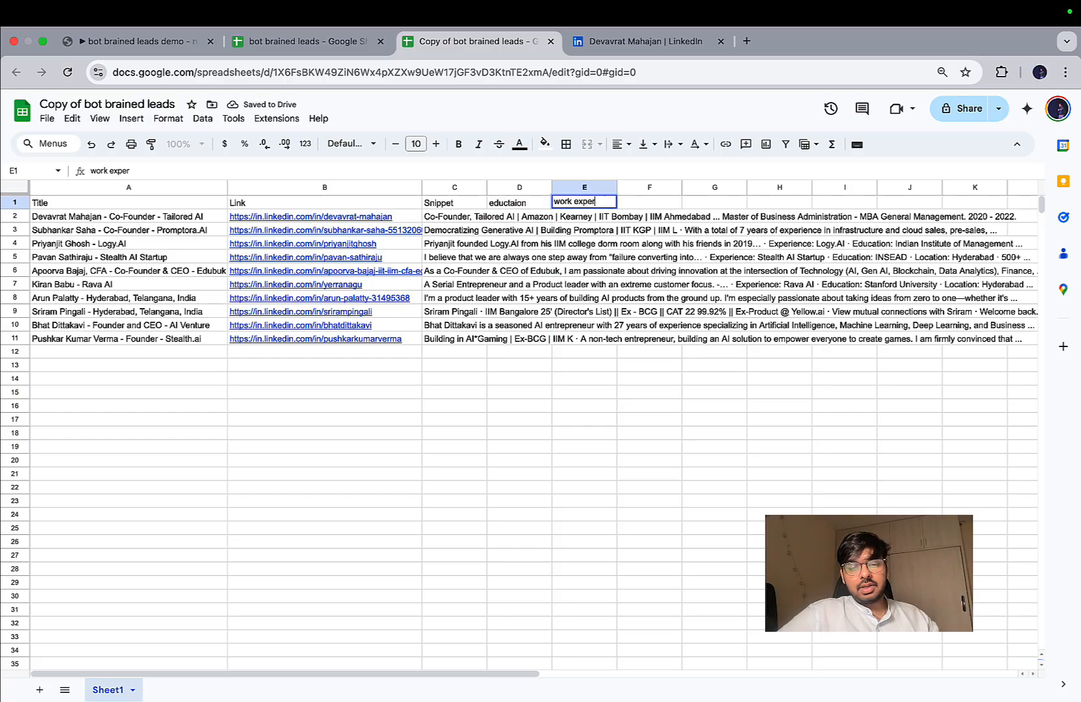
key(Return)
key(Right)
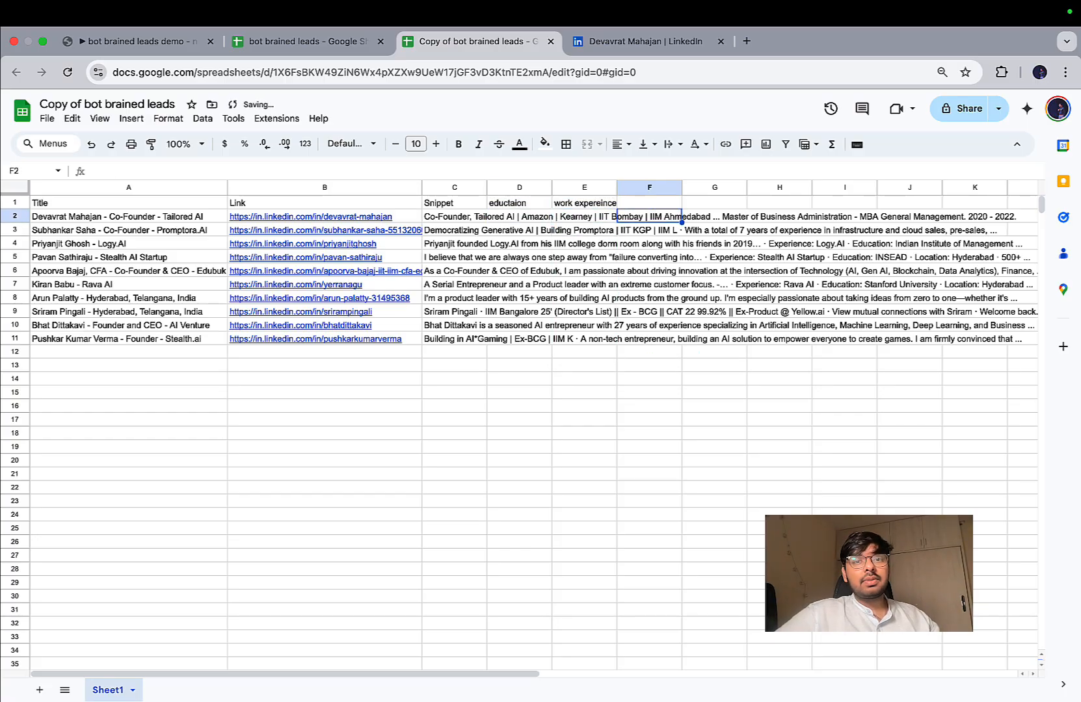
key(Up)
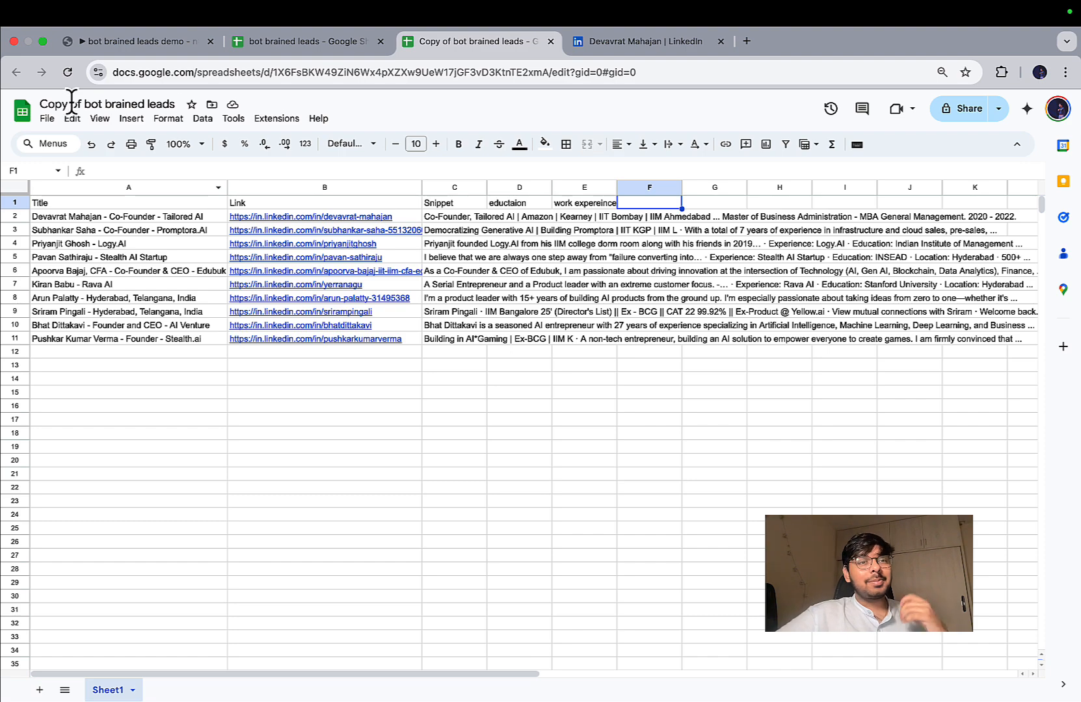
Switch to the ChatGPT N8N Assistant conversation and read its answer on scraping multiple result pages with SerpAPI's start parameter
click(144, 50)
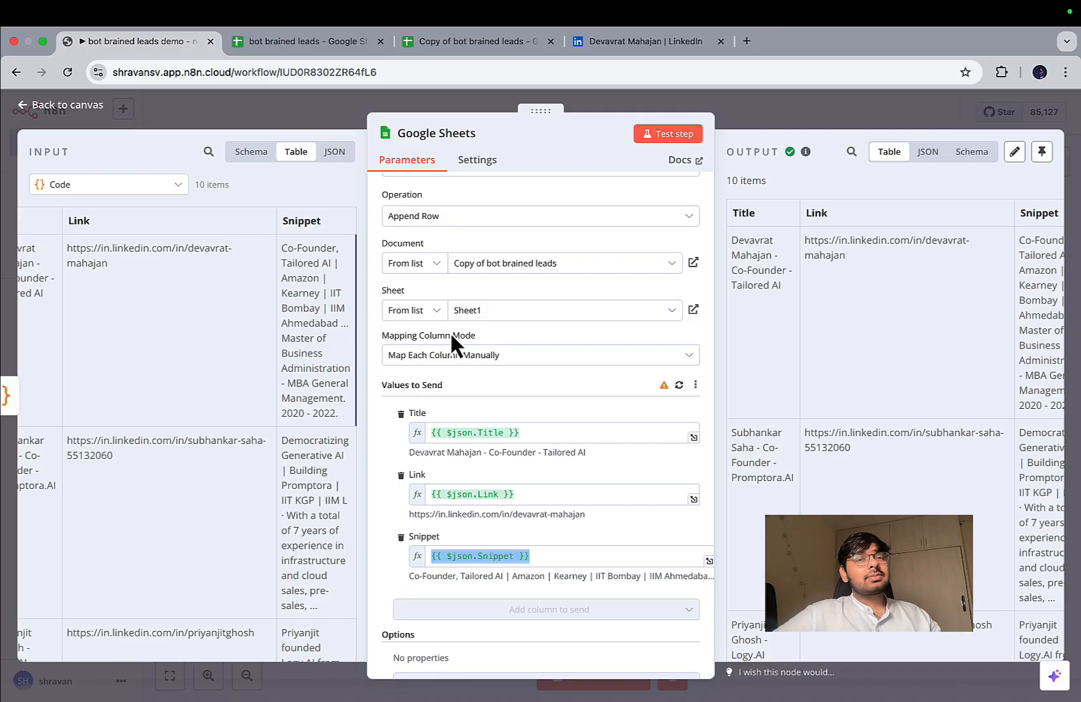
key(ctrl+Left)
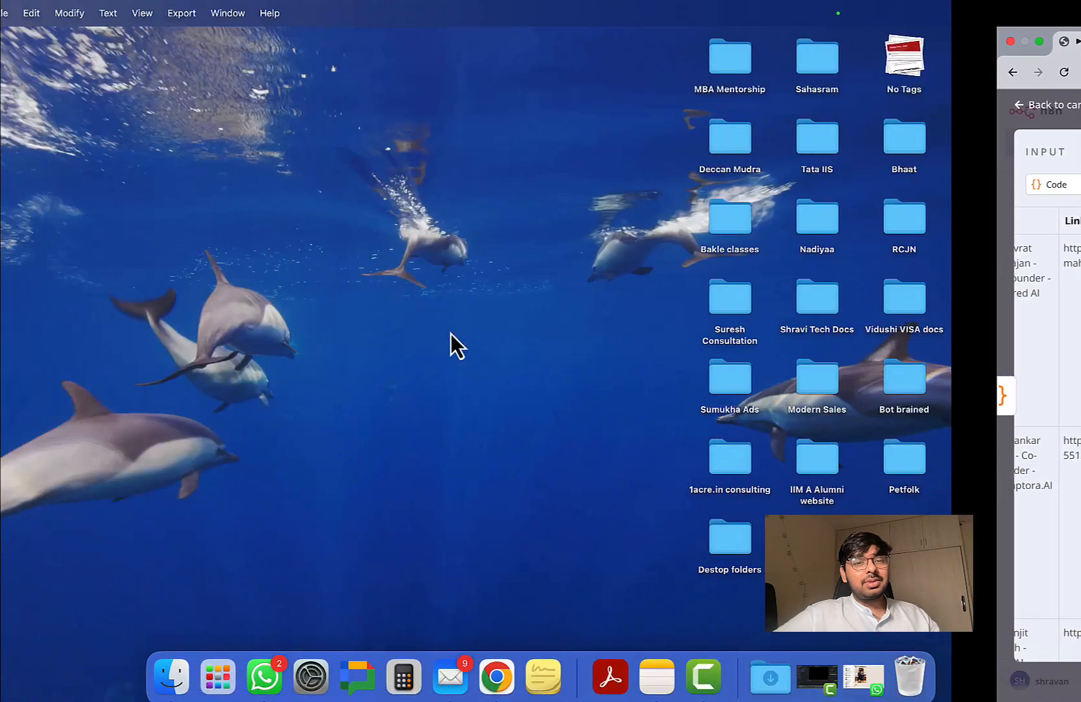
key(ctrl+Right)
key(ctrl+Right)
scroll(450, 331, down, 15)
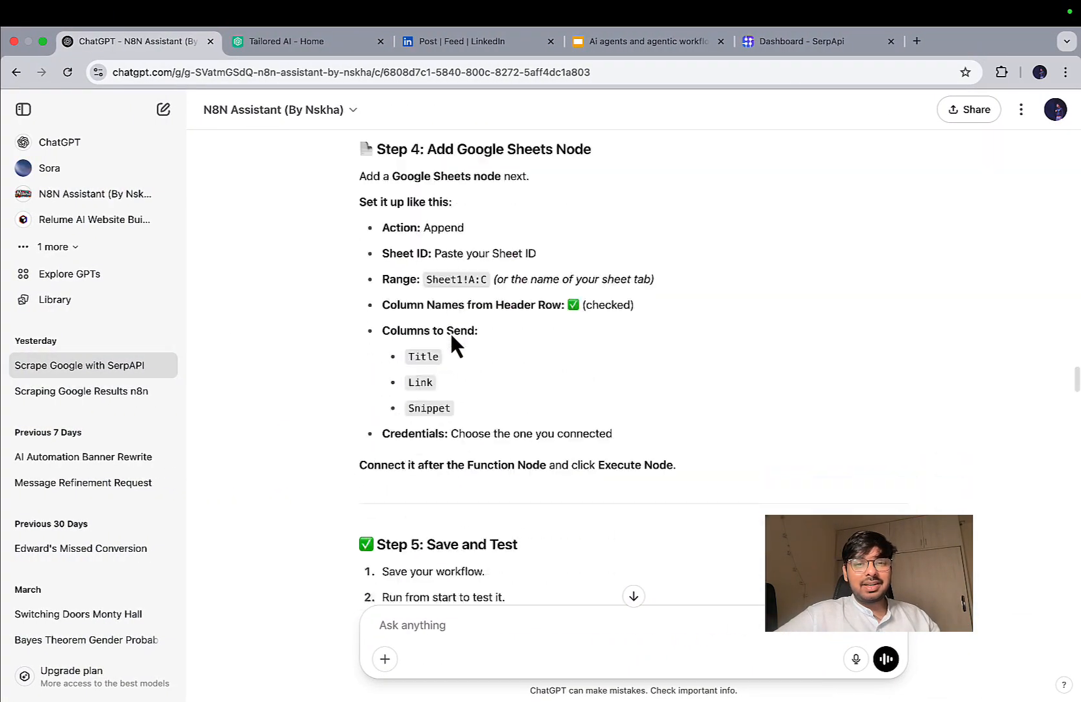
scroll(451, 335, down, 1)
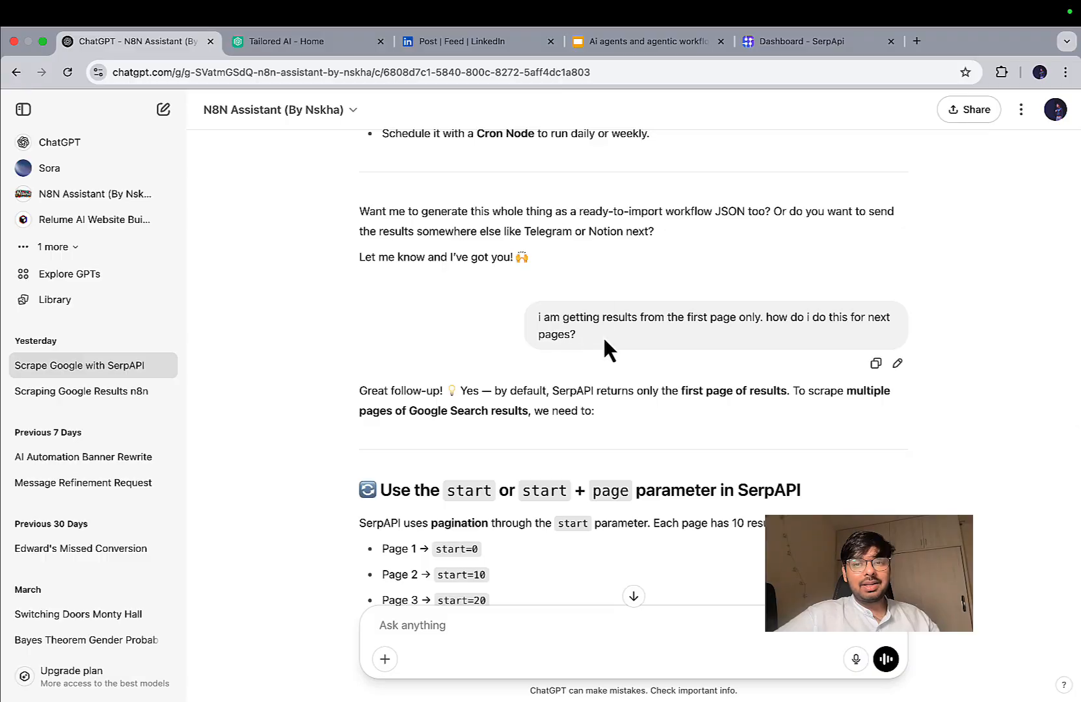
drag(573, 335, 535, 319)
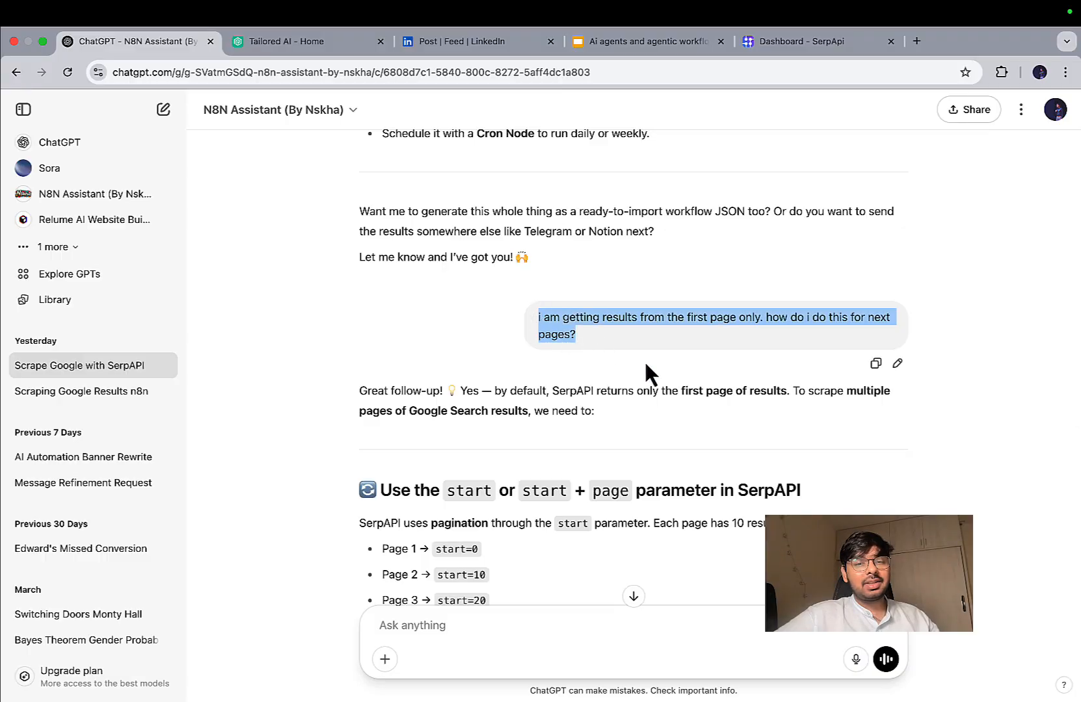
scroll(646, 368, down, 4)
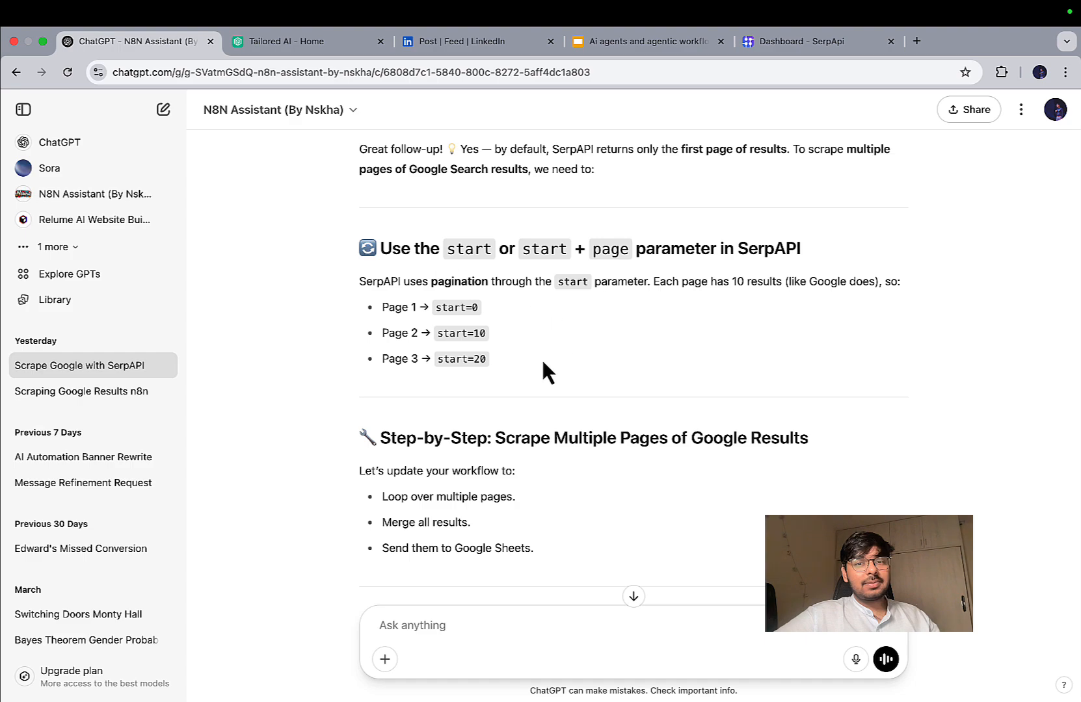
scroll(614, 356, up, 2)
scroll(614, 356, down, 1)
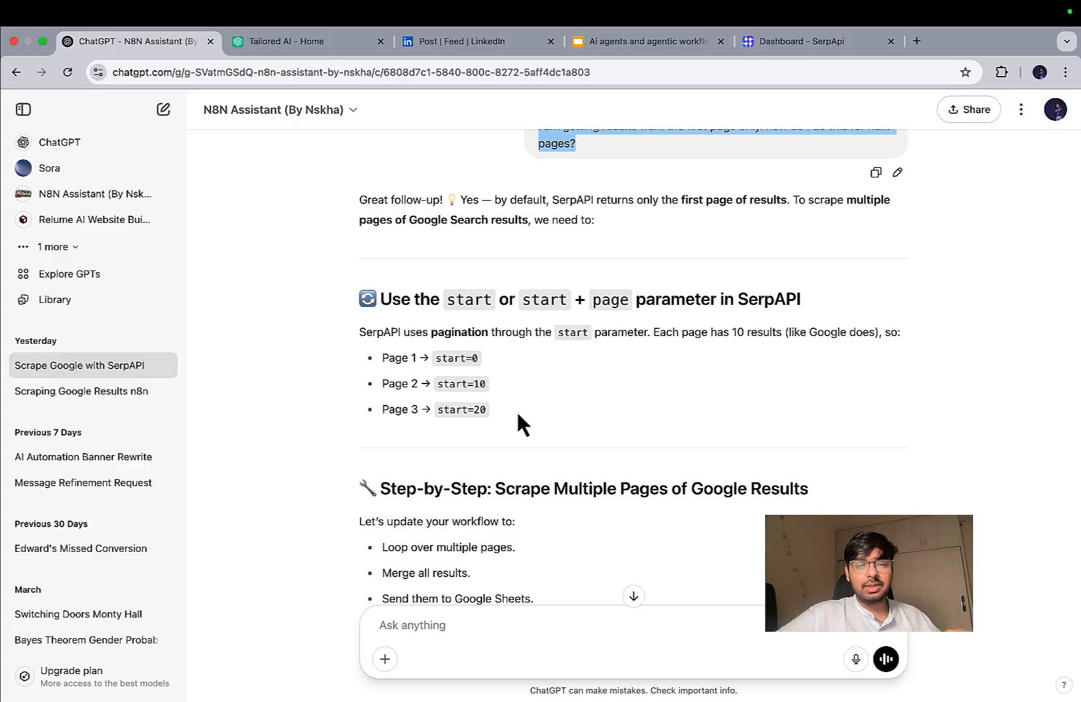
Following Step 1 of ChatGPT's multi-page instructions, insert an Edit Fields (Set) node between the n8n workflow's trigger and the HTTP Request node
scroll(519, 415, down, 3)
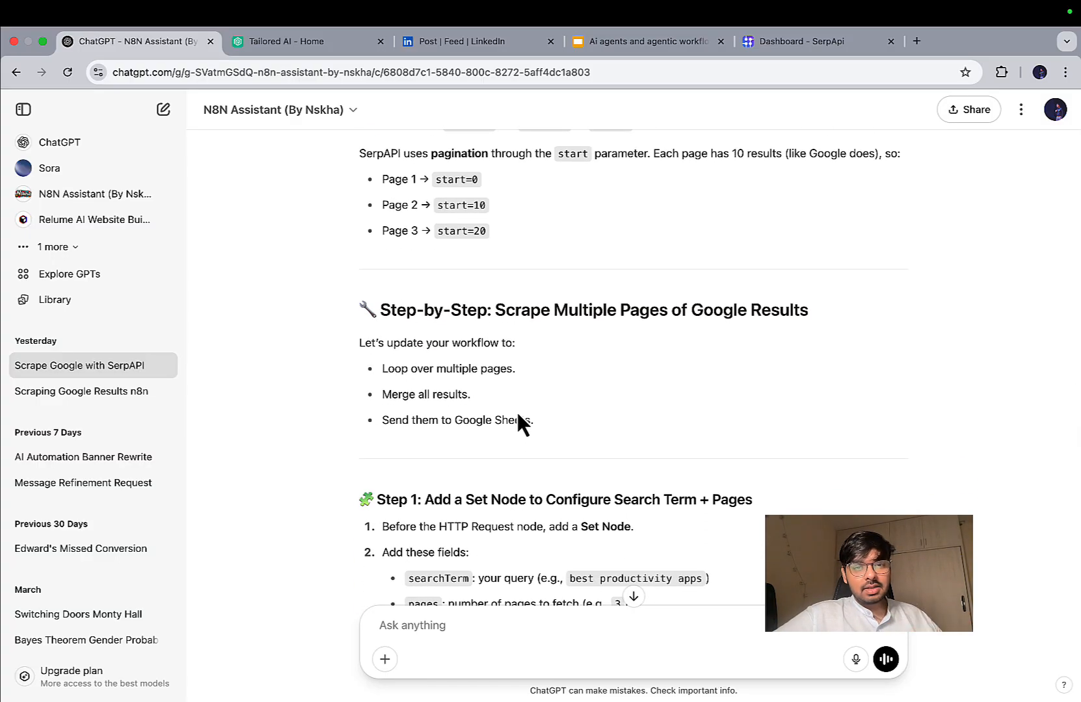
scroll(518, 415, down, 2)
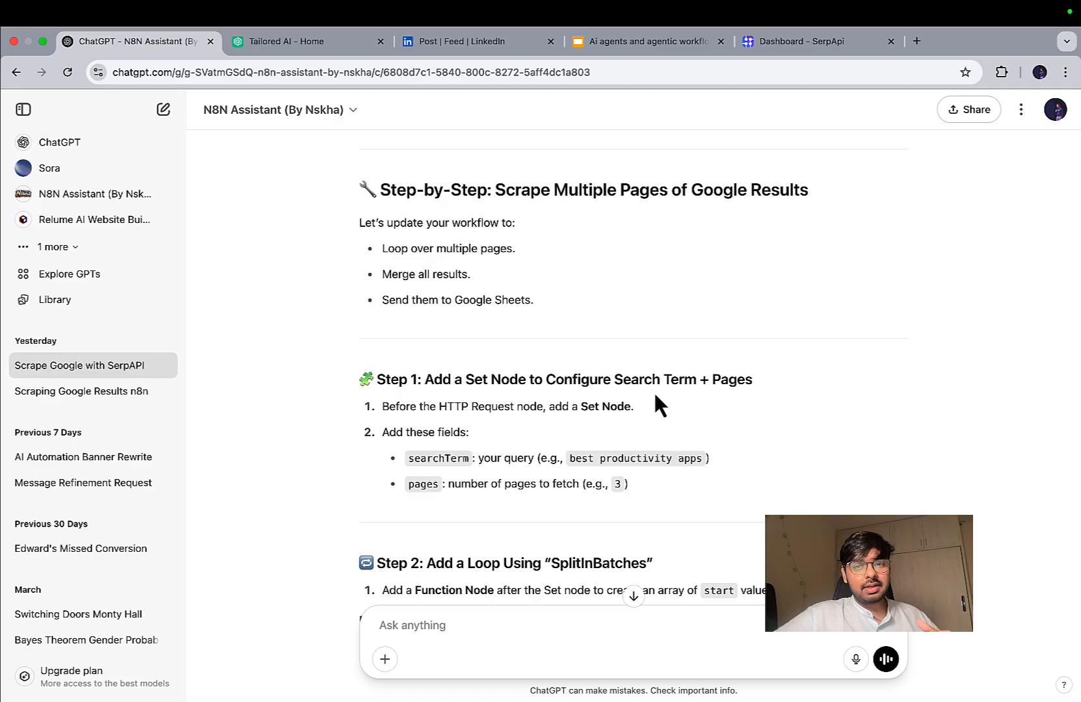
scroll(656, 398, down, 1)
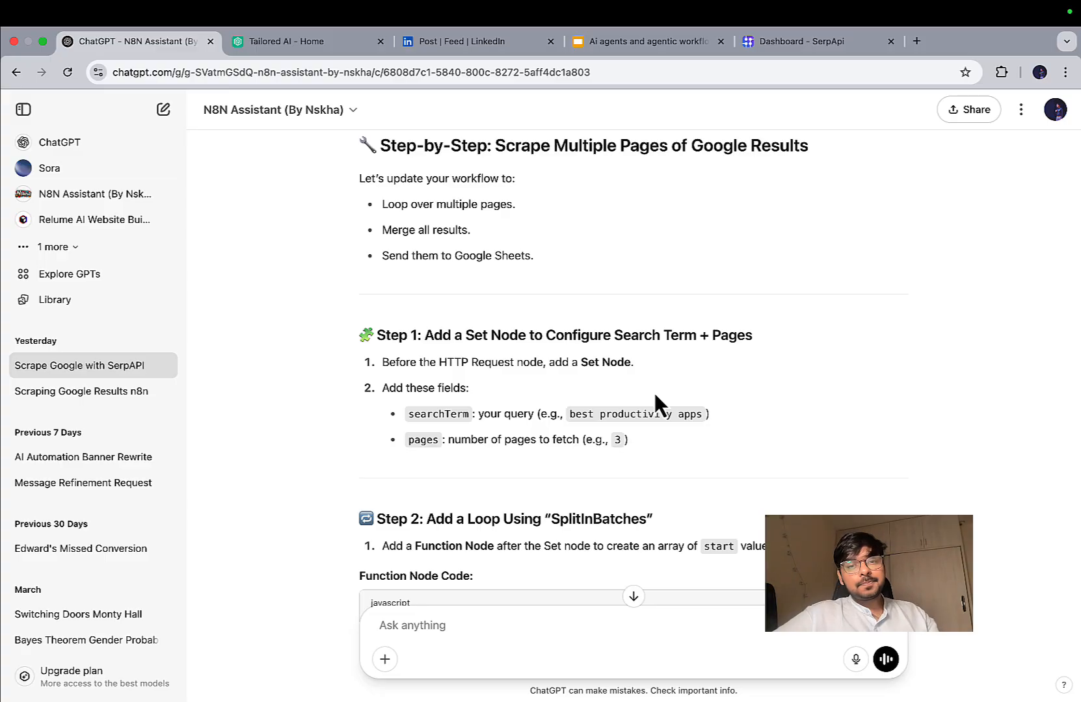
key(ctrl+Up)
click(480, 81)
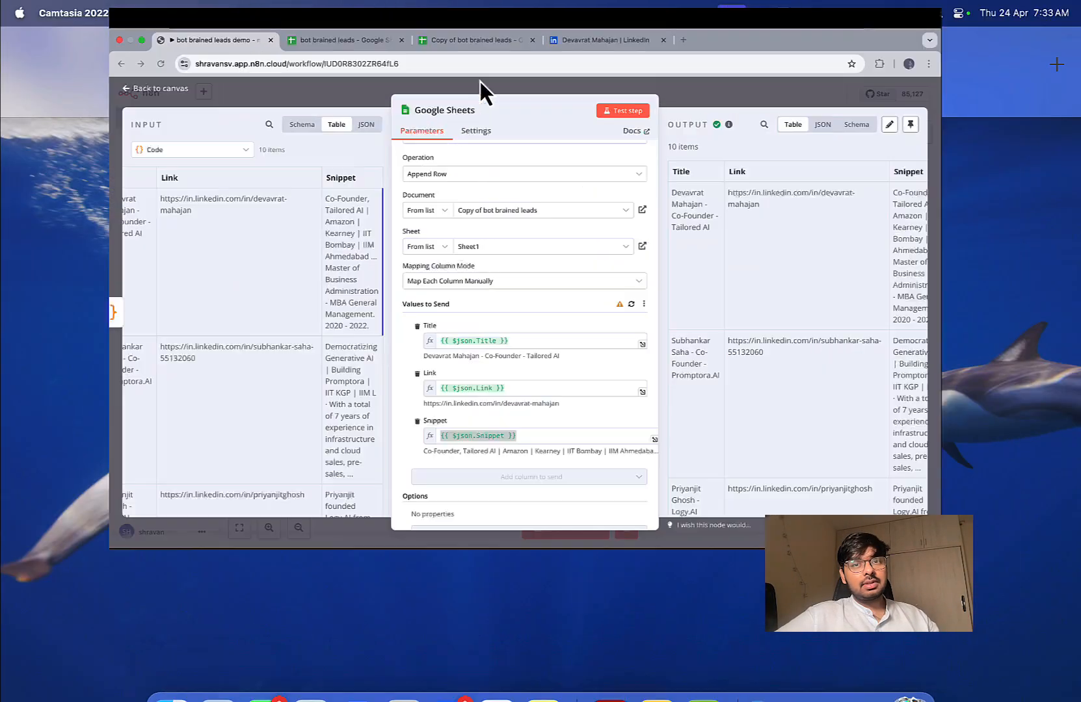
click(369, 97)
mouse_move(442, 413)
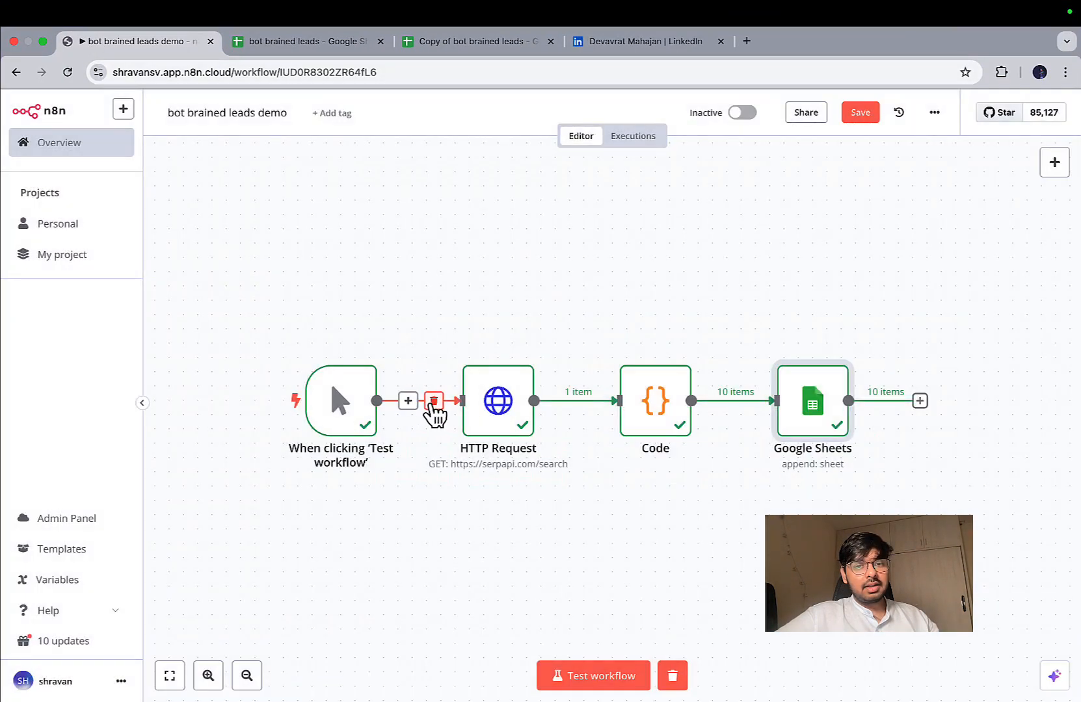
click(408, 400)
text(se)
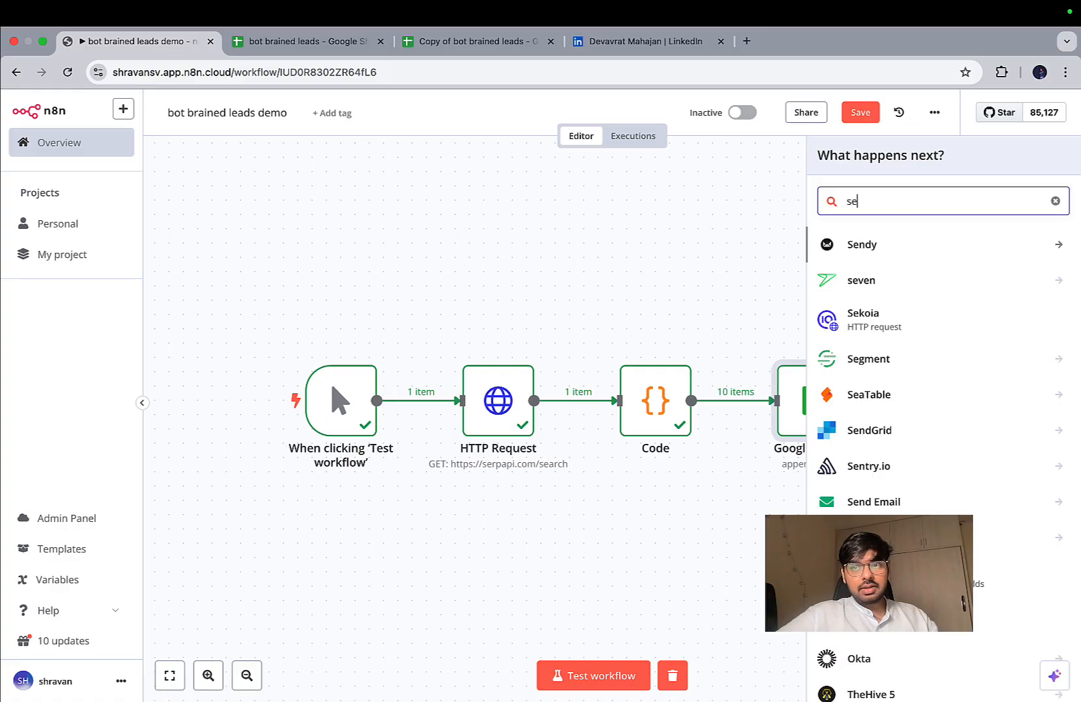
text(t)
click(927, 260)
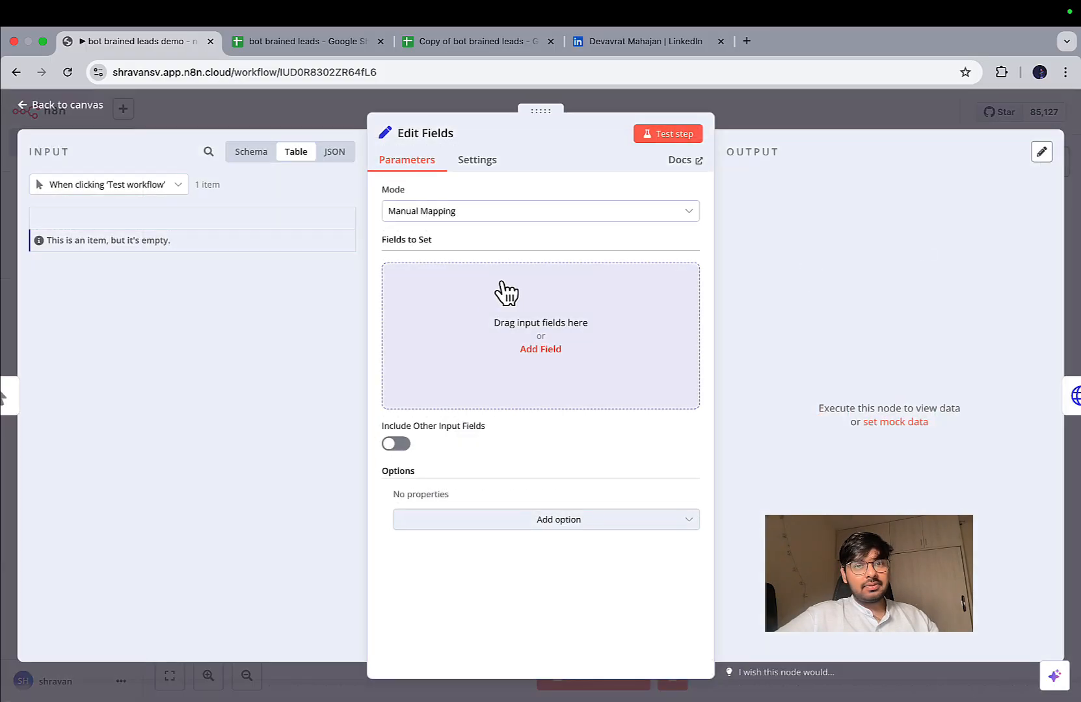
Add a string field to the Edit Fields node and name it searchTerm, copying the name from ChatGPT's Step 1
click(559, 346)
click(450, 272)
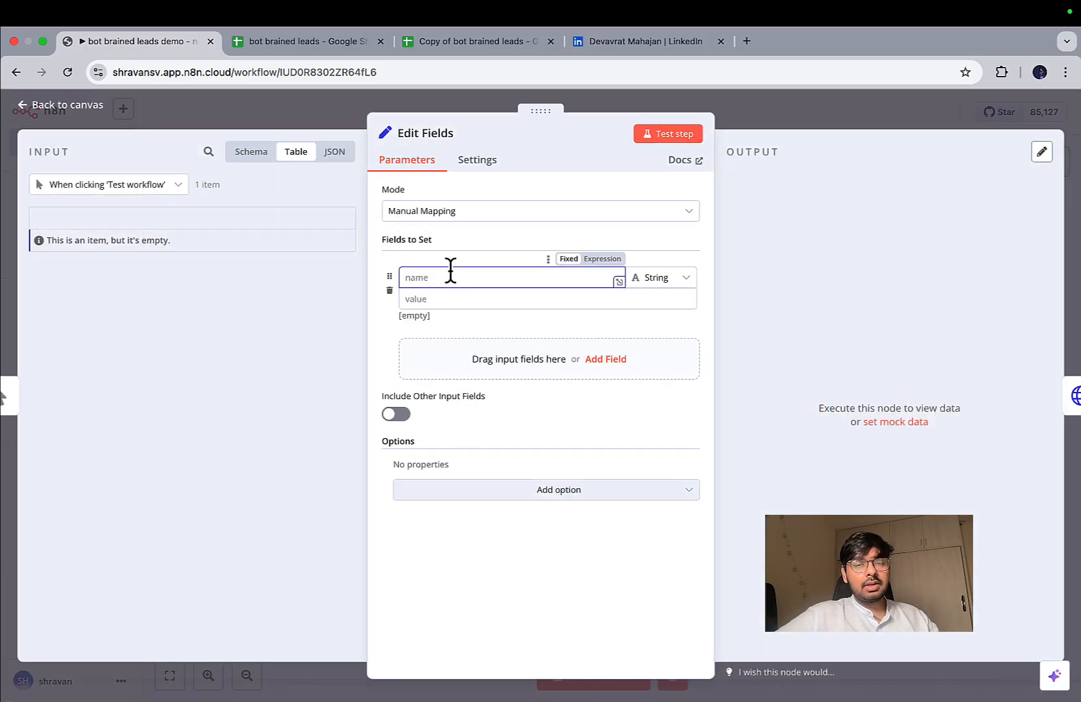
key(ctrl+Right)
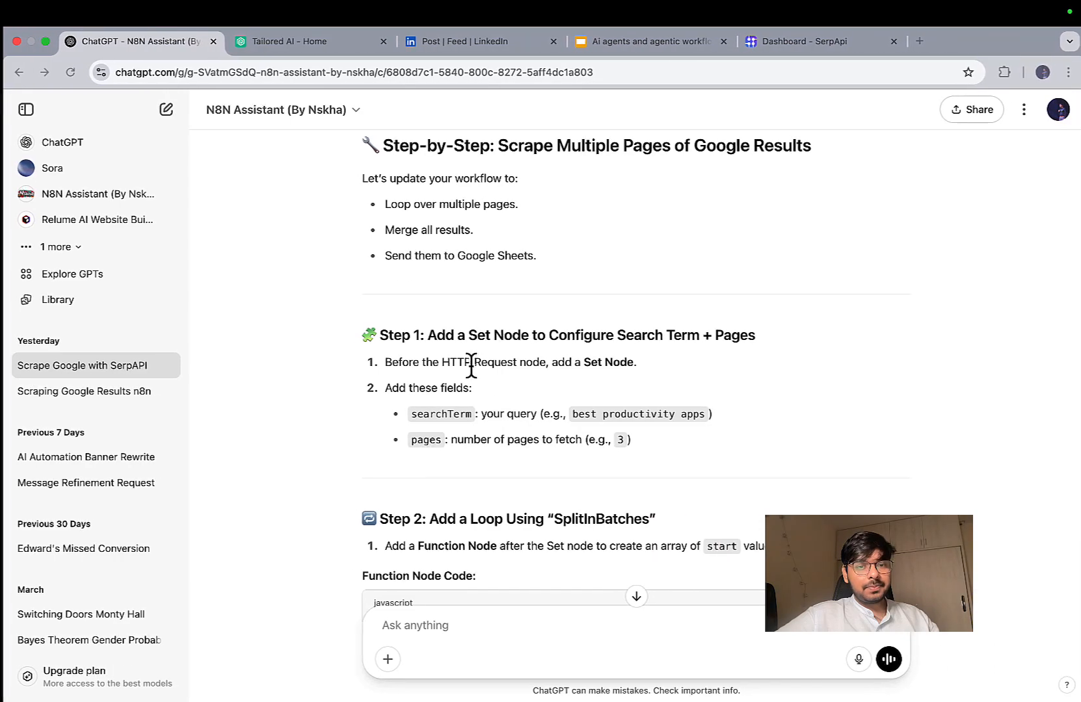
drag(470, 415, 418, 416)
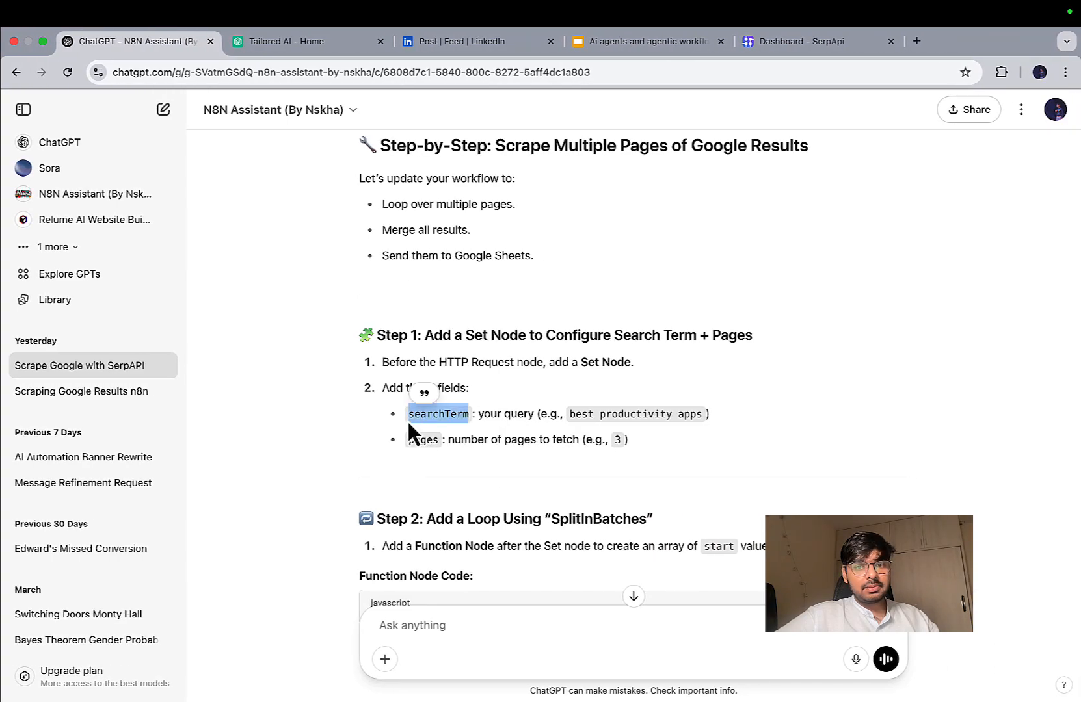
key(ctrl+c)
key(ctrl+Left)
click(457, 273)
key(ctrl+v)
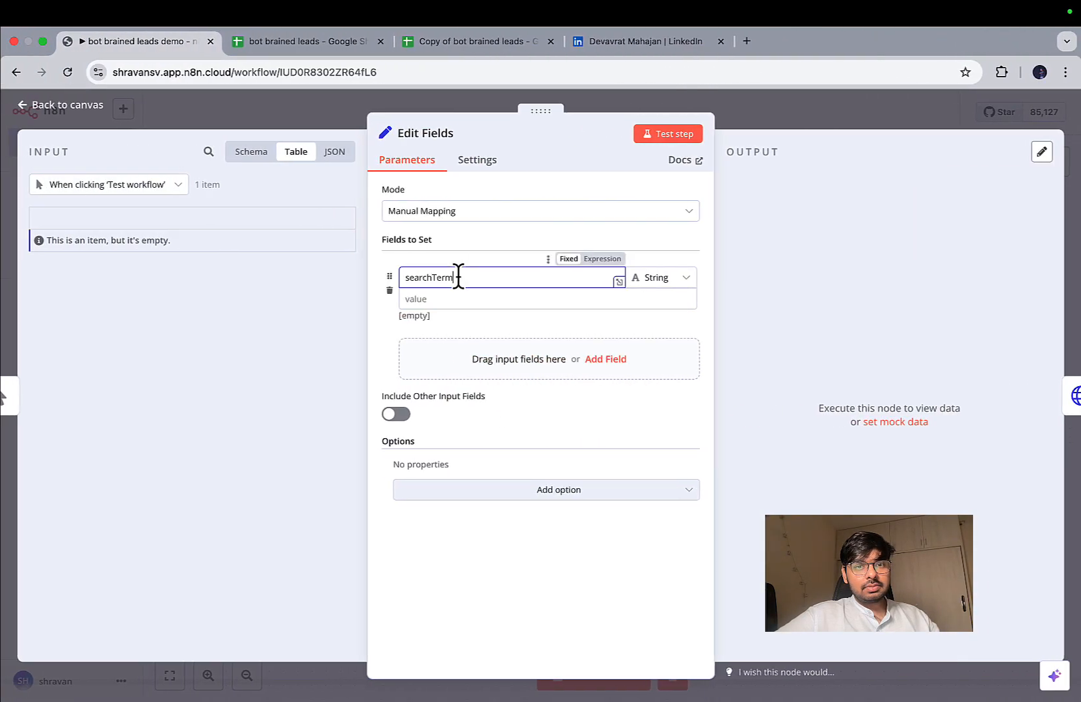
Check ChatGPT's Step 1 for the second field and add a string field named pages to the Edit Fields node
key(ctrl+Right)
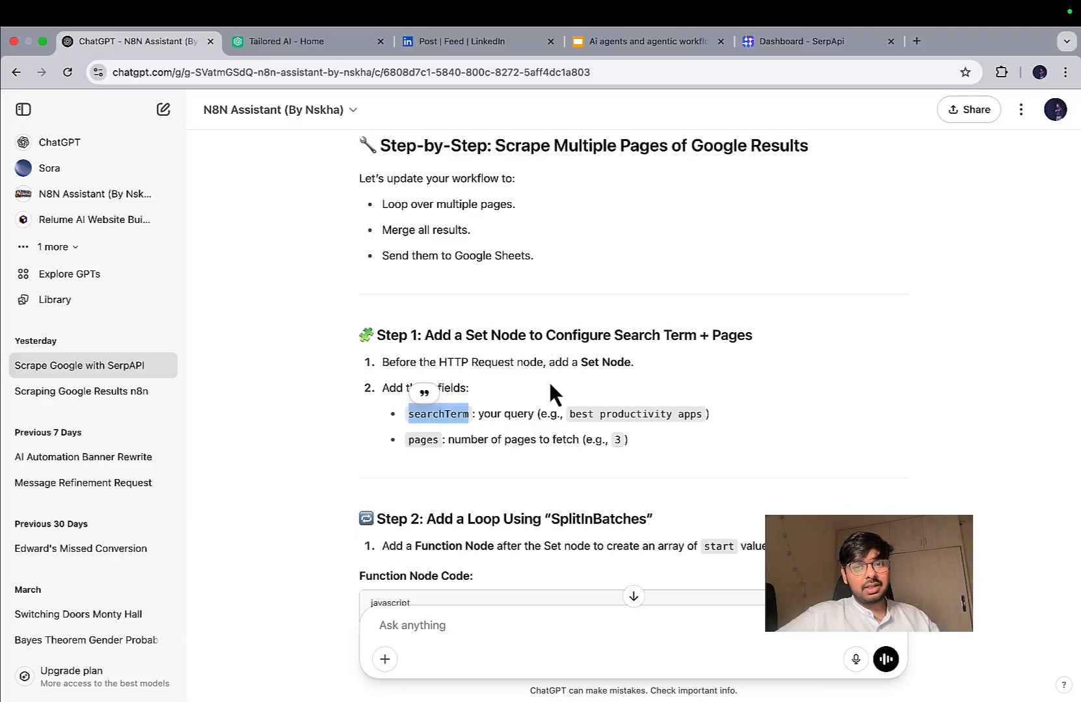
key(ctrl+Left)
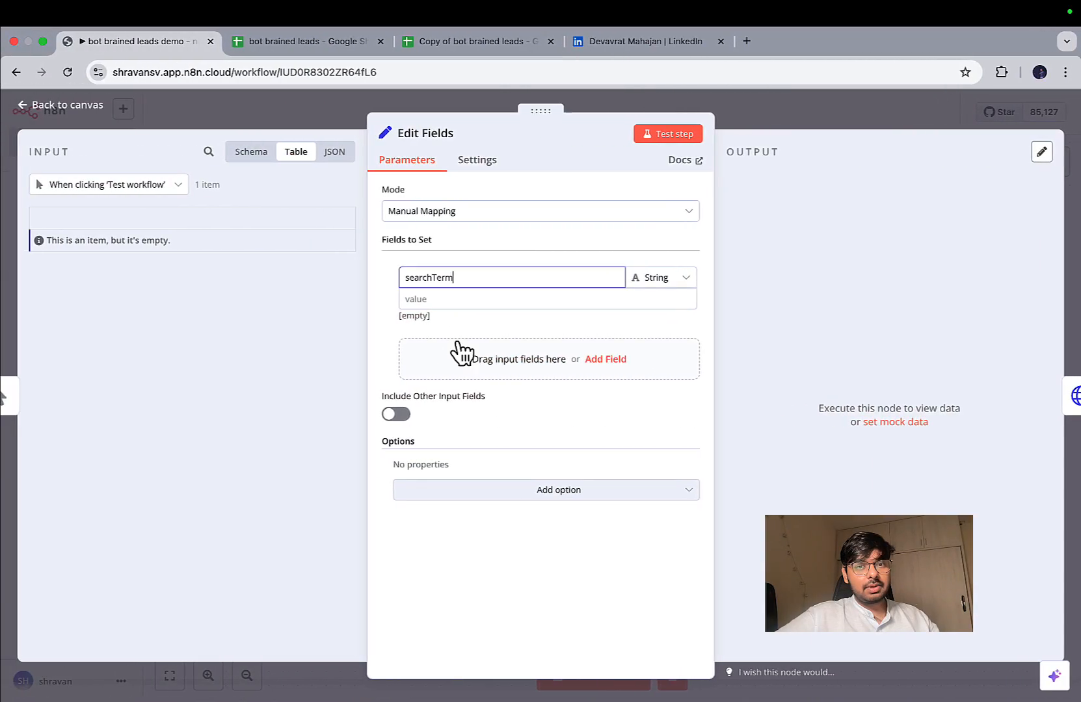
click(461, 353)
click(453, 351)
text(pages)
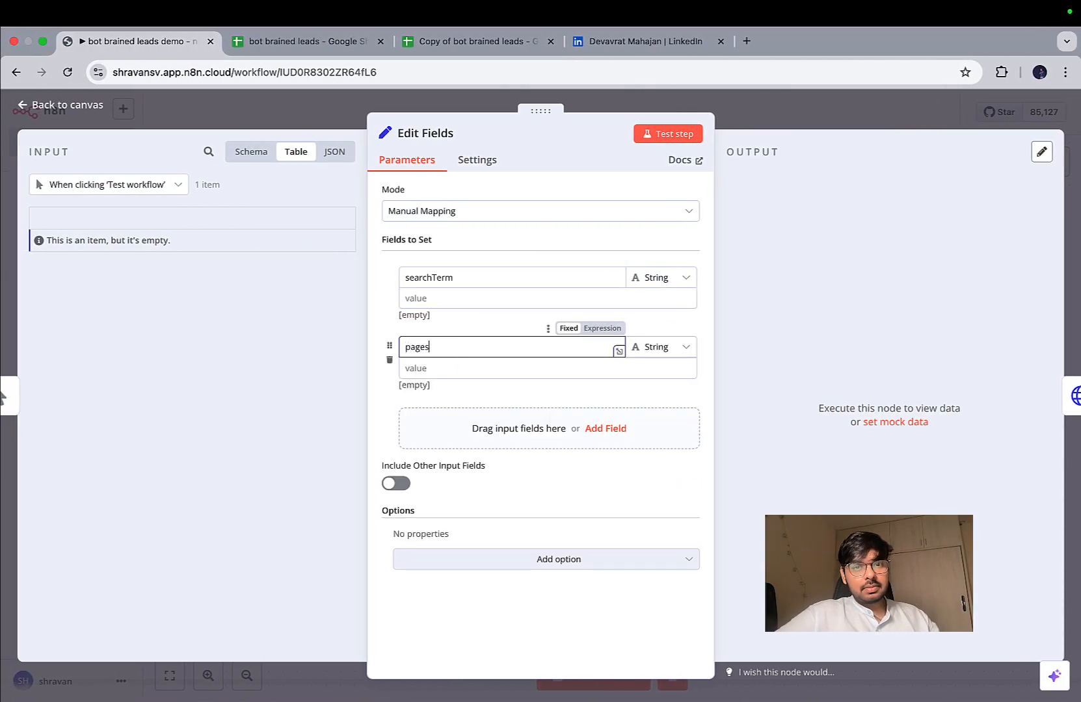
click(452, 368)
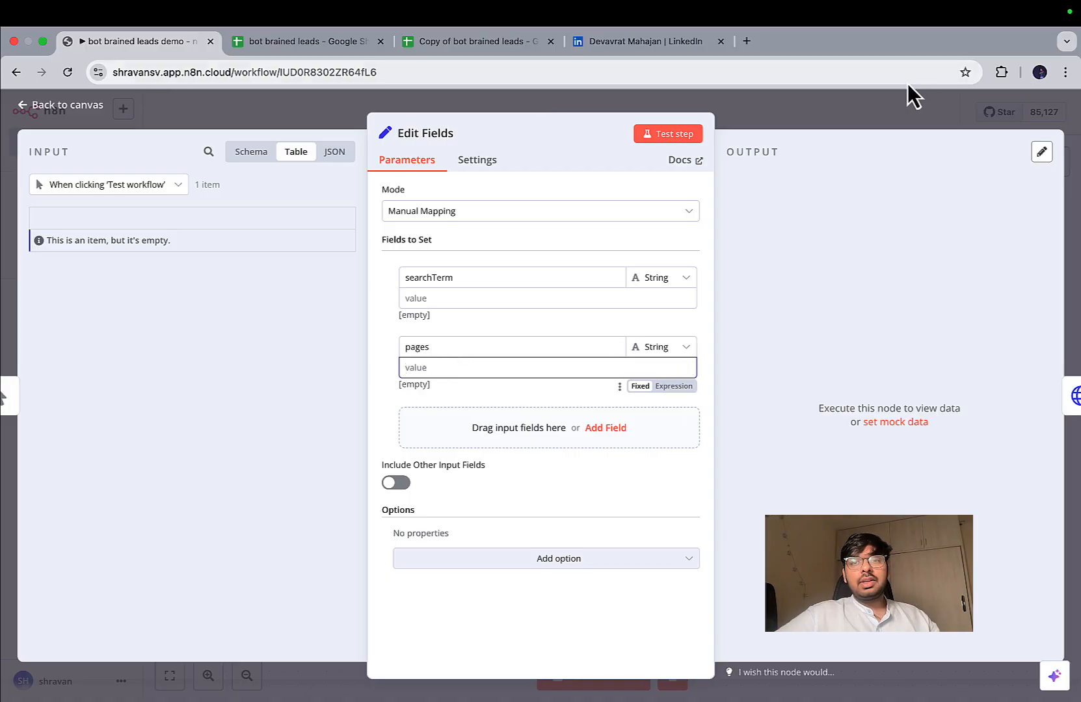
Copy the search query from the HTTP Request node's q parameter into the searchTerm value of the Edit Fields node
click(868, 123)
double_click(644, 415)
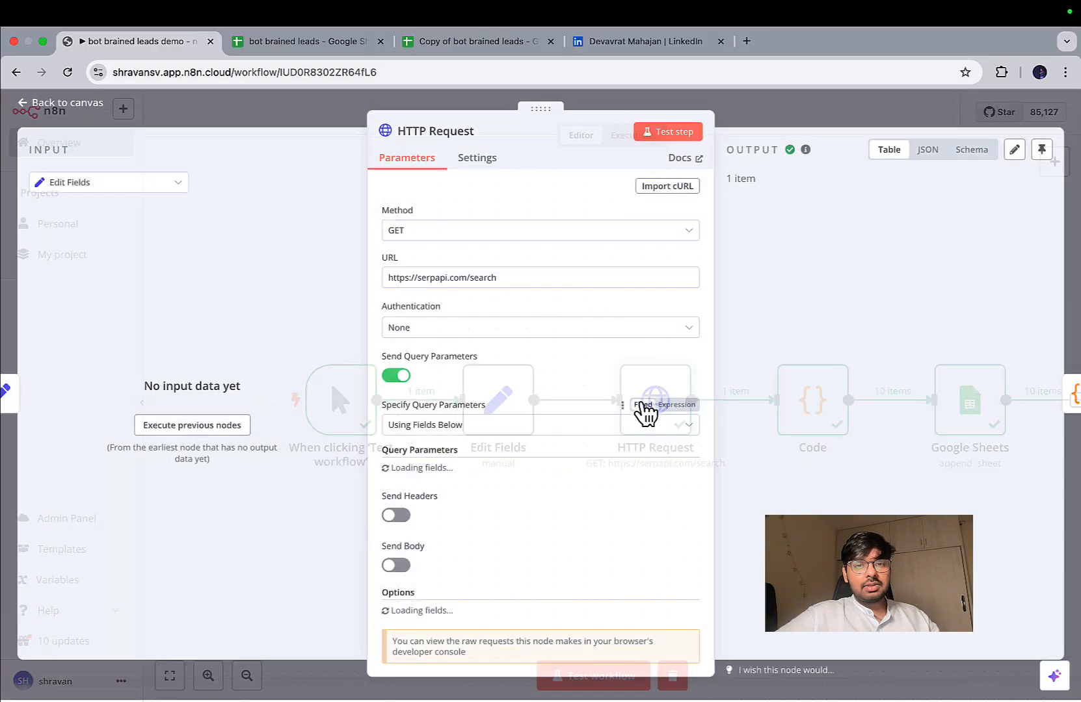
scroll(490, 460, down, 4)
triple_click(489, 440)
key(ctrl+c)
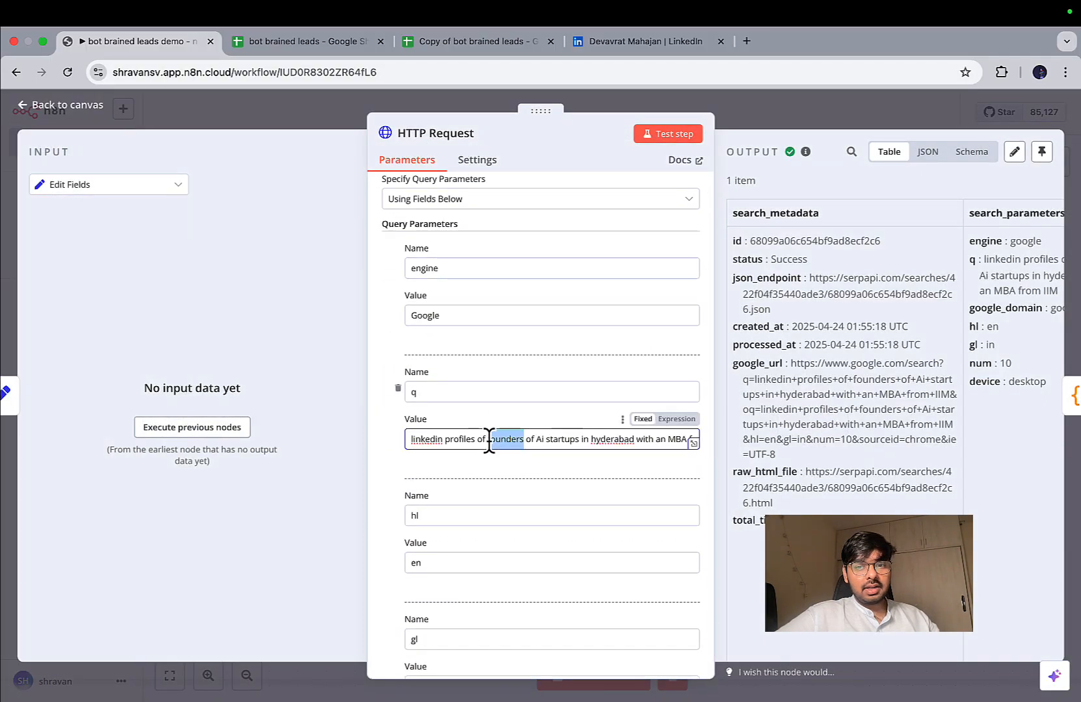
click(735, 113)
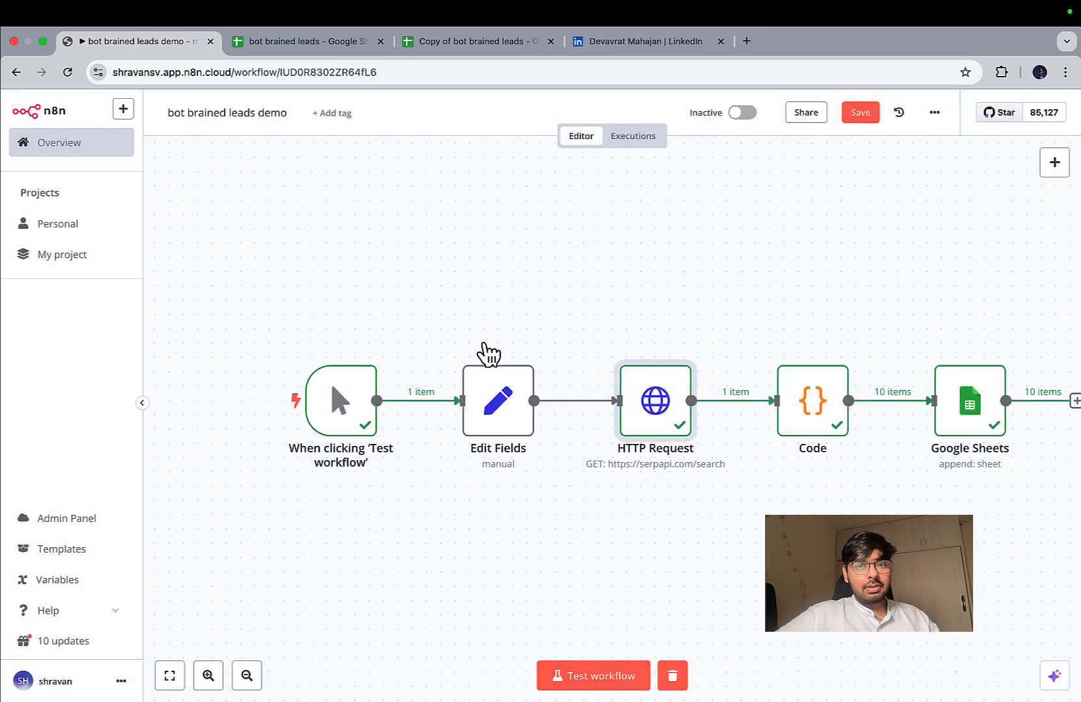
double_click(497, 408)
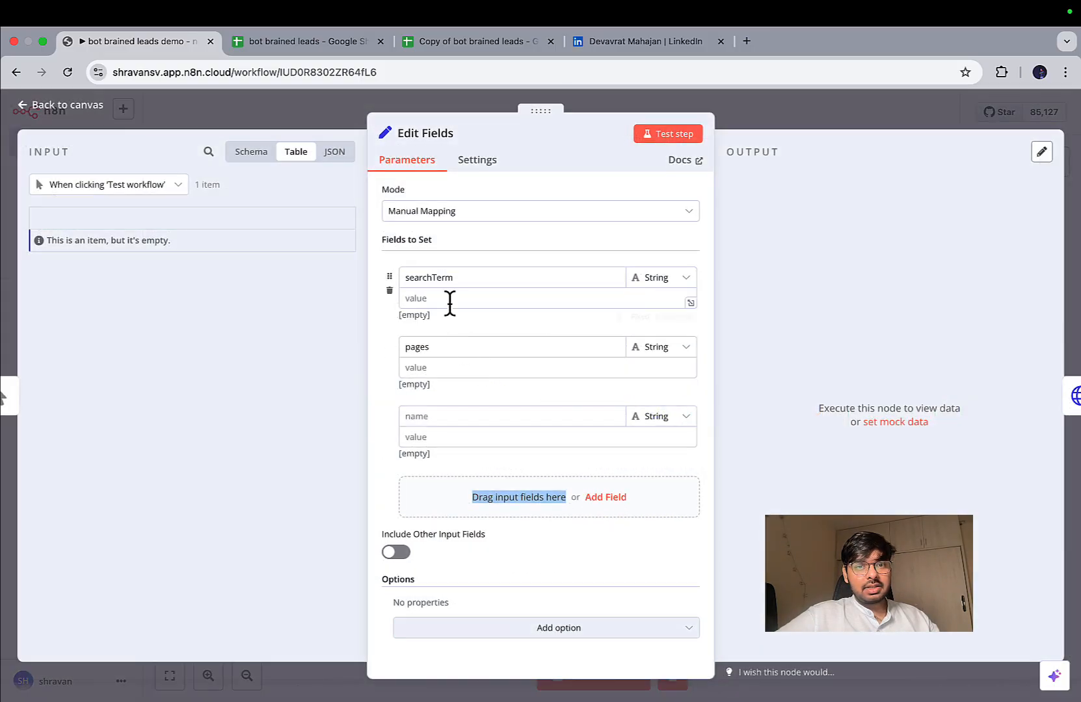
click(449, 296)
key(ctrl+v)
Set the pages field's value to 3 and delete the empty third field from the Edit Fields node
click(431, 368)
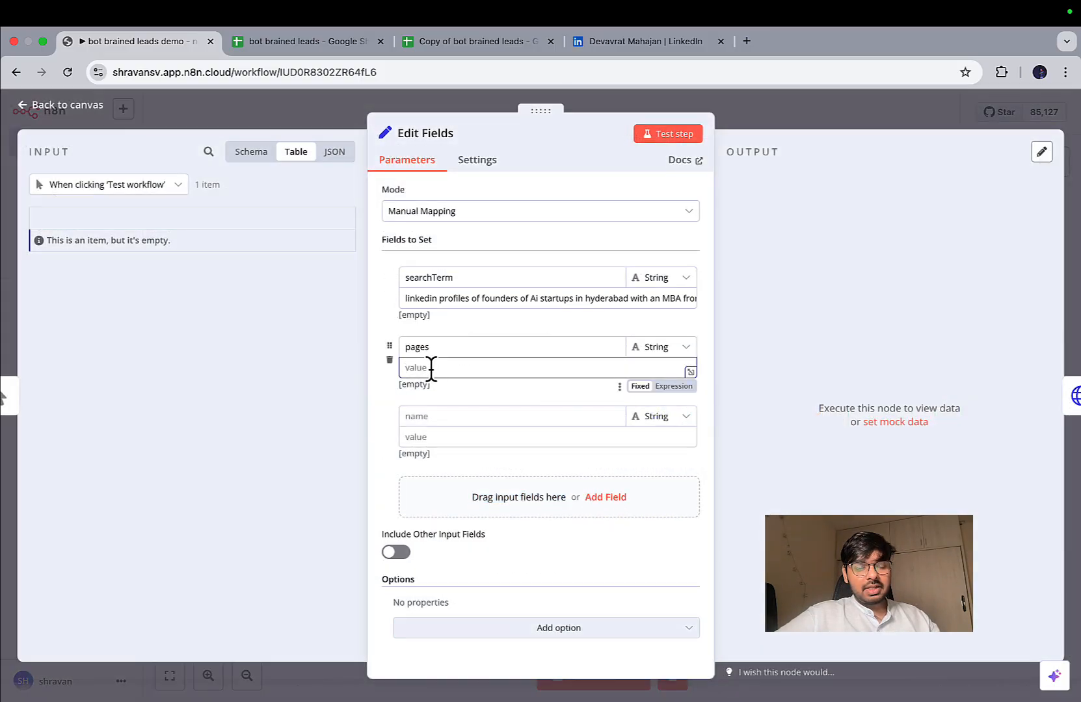
text(3)
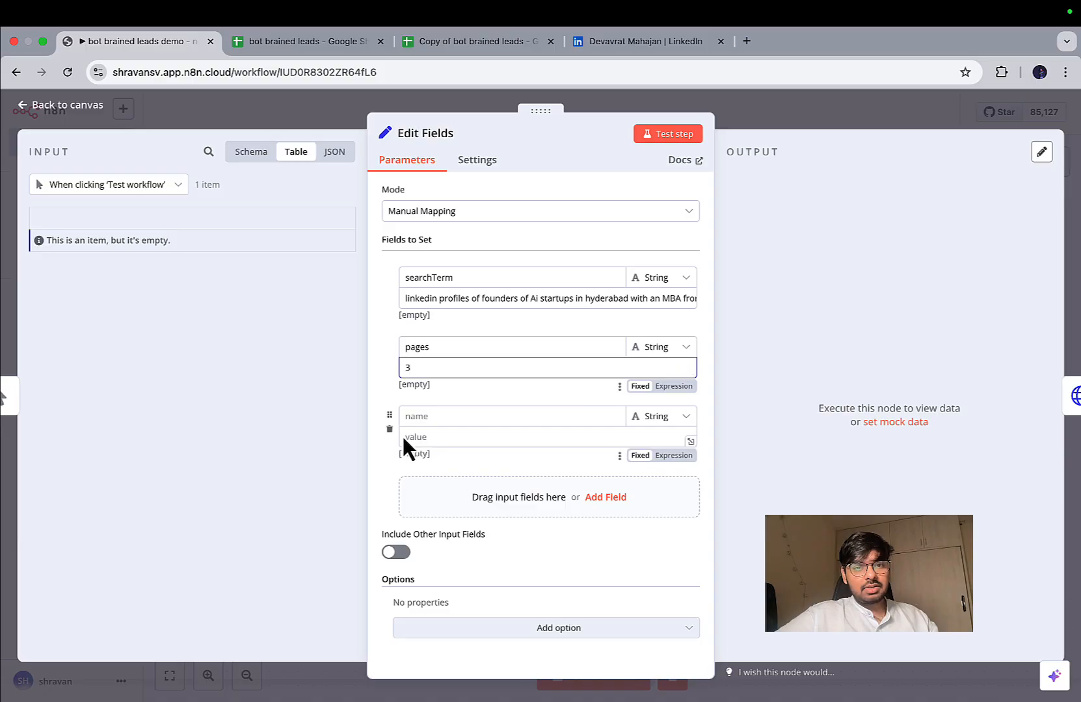
click(389, 431)
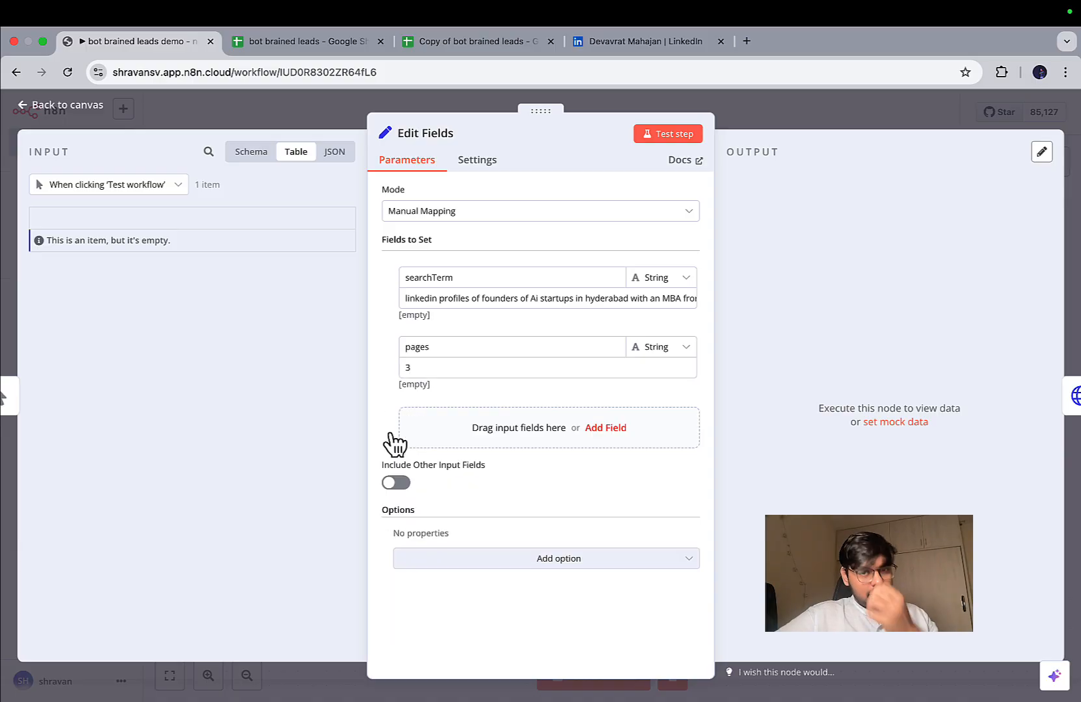
Test the Edit Fields node and check the searchTerm and pages values in its output
click(673, 134)
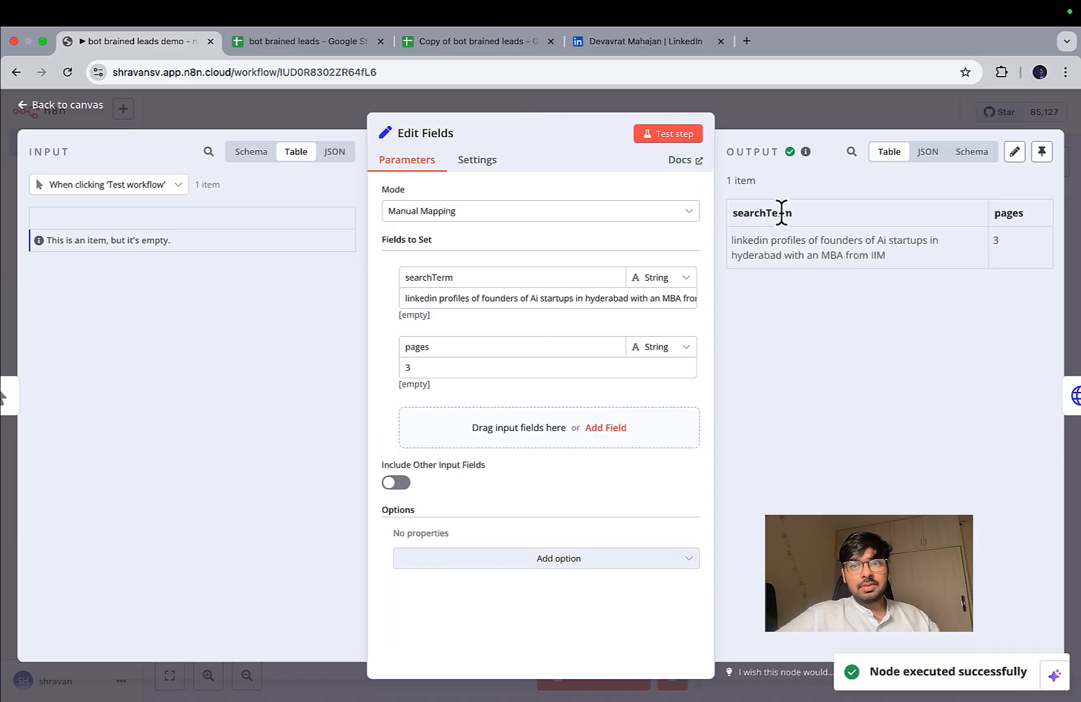
drag(888, 261, 731, 249)
click(727, 241)
drag(1019, 240, 982, 239)
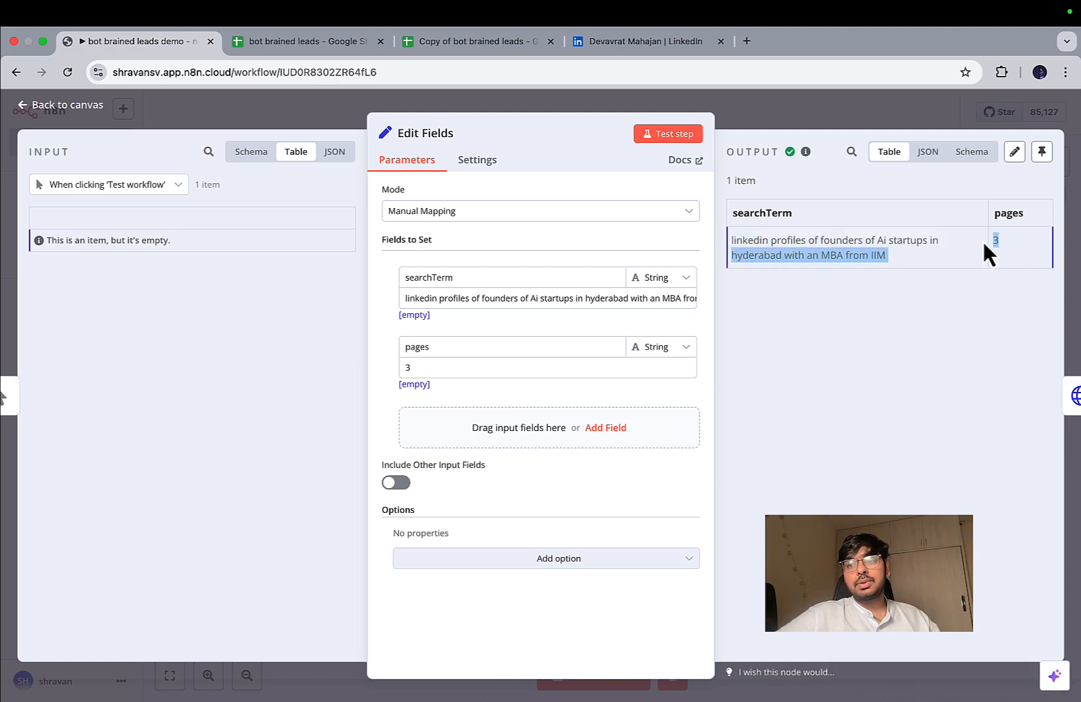
Replace the HTTP Request node's fixed q parameter value with the Edit Fields expression {{ $json.searchTerm }}
click(909, 119)
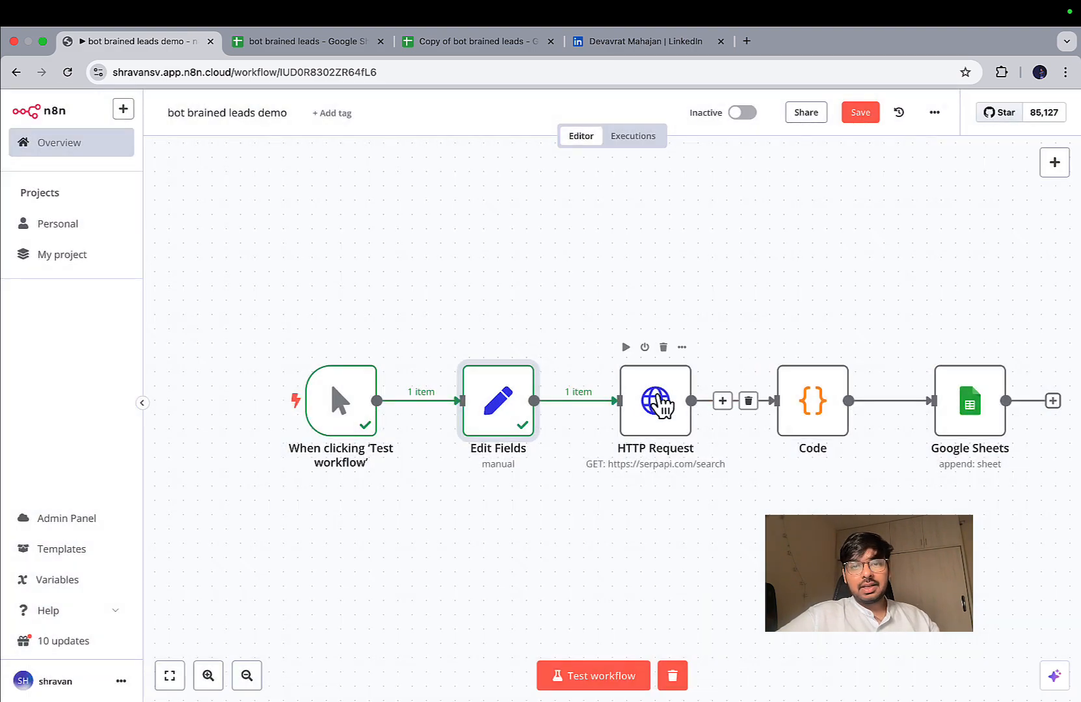
double_click(658, 396)
scroll(508, 494, down, 5)
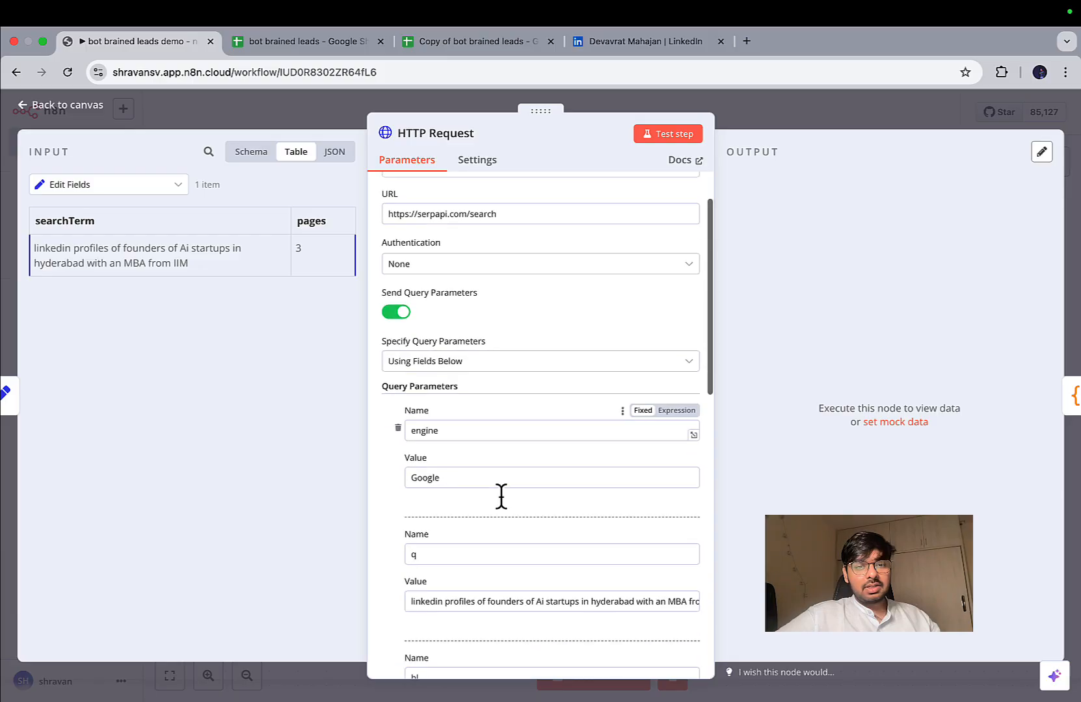
triple_click(469, 404)
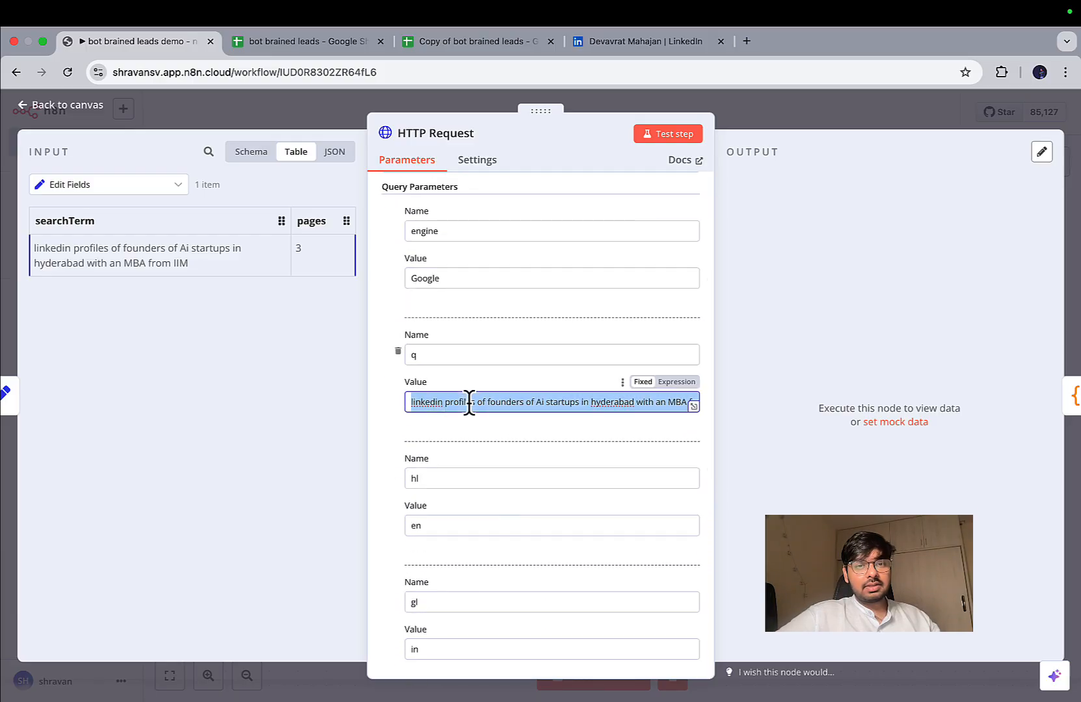
key(BackSpace)
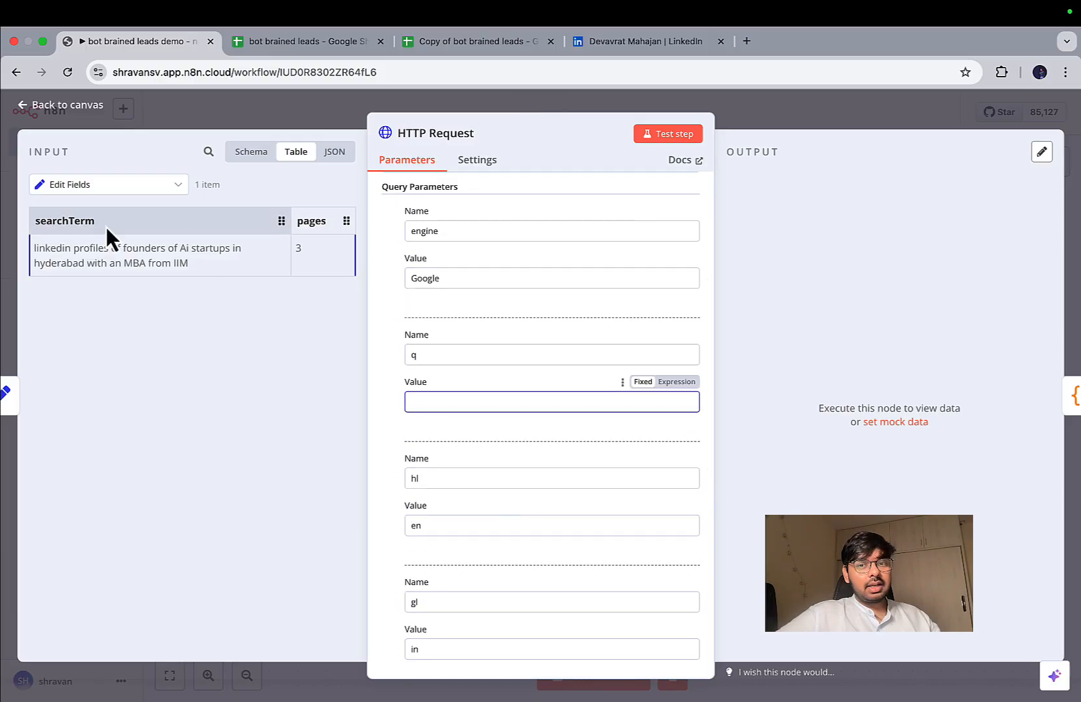
click(688, 385)
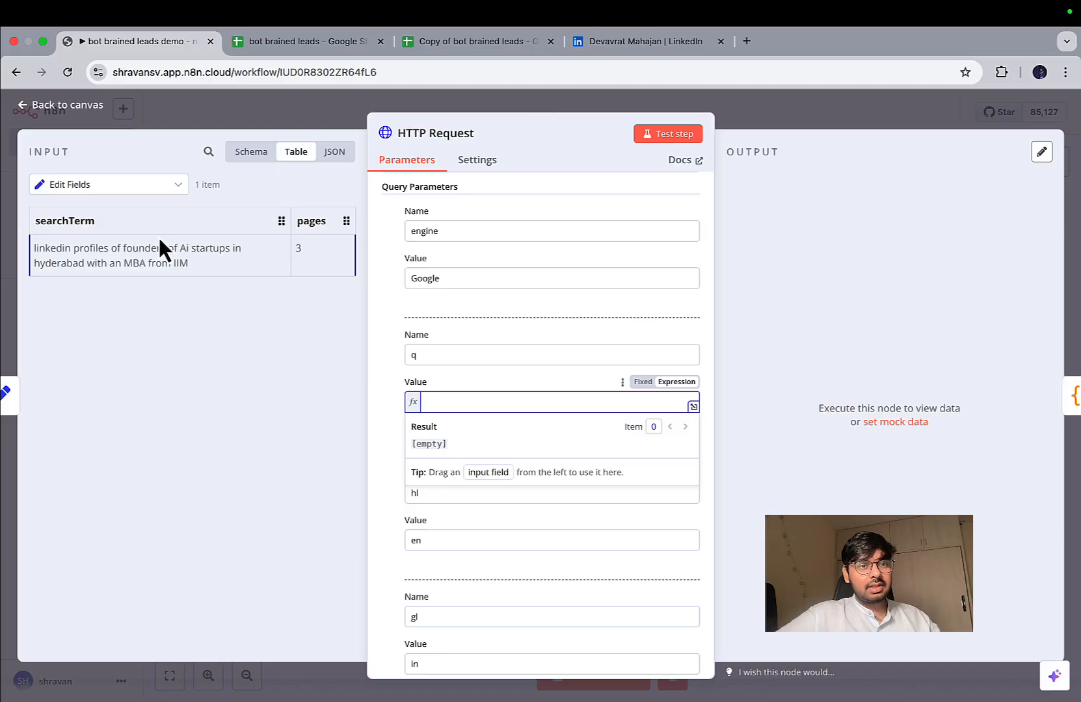
drag(91, 227, 472, 401)
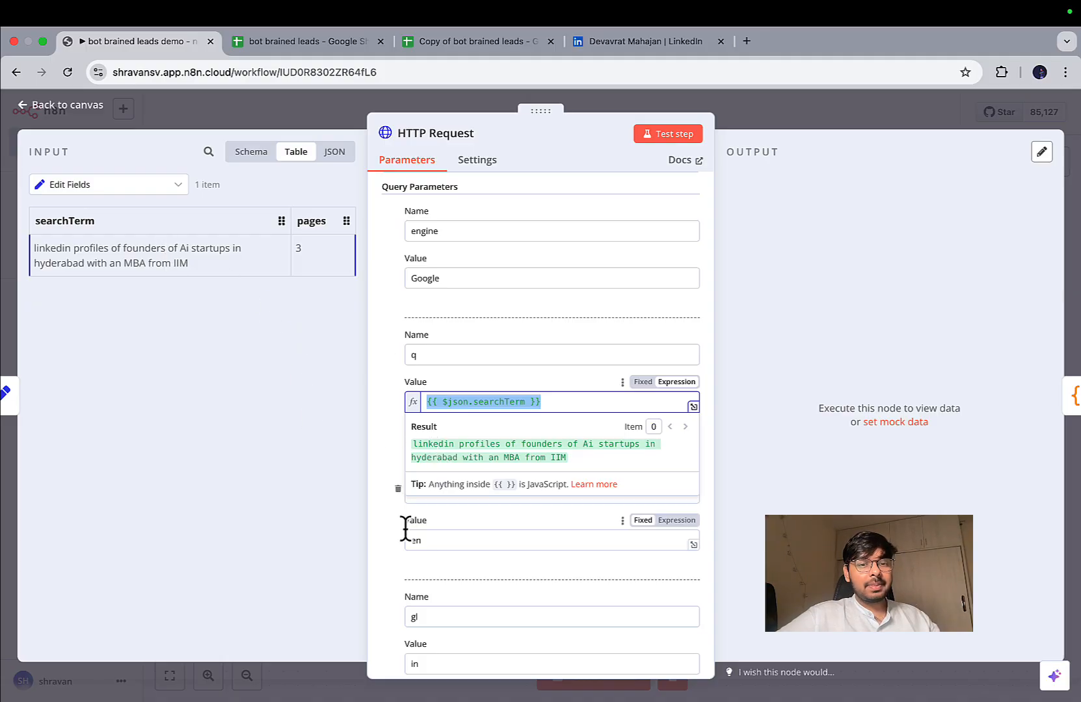
Review the HTTP Request node's remaining query parameters and read ChatGPT's Step 2 function code for generating start values
scroll(404, 526, down, 5)
scroll(432, 561, down, 5)
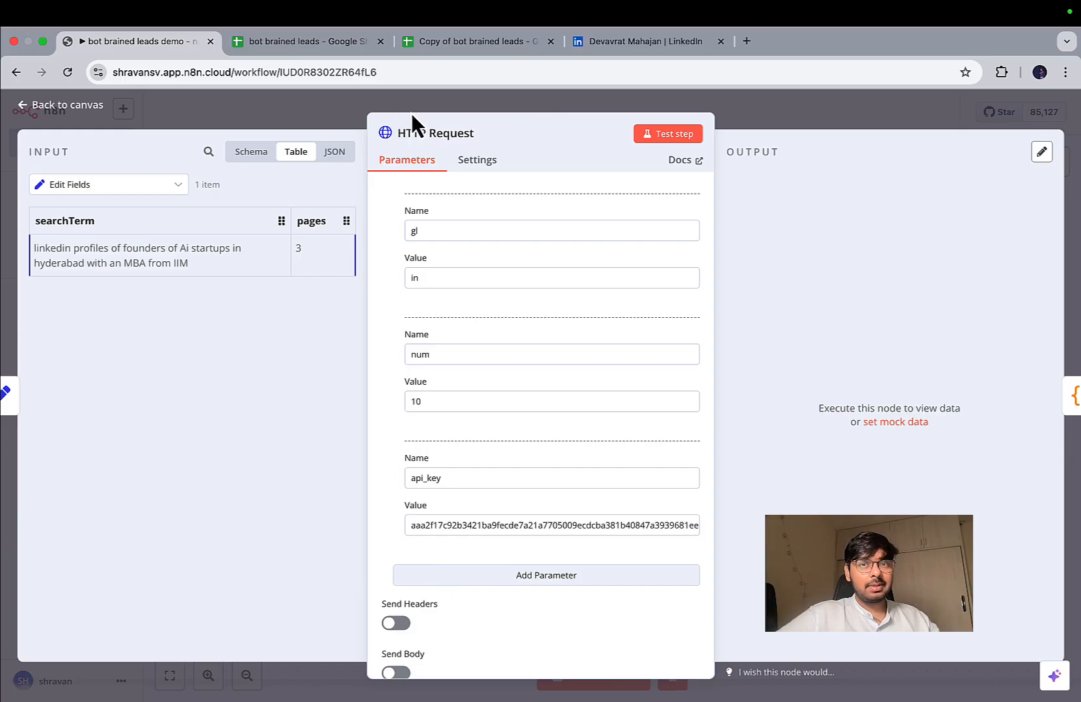
key(ctrl+Right)
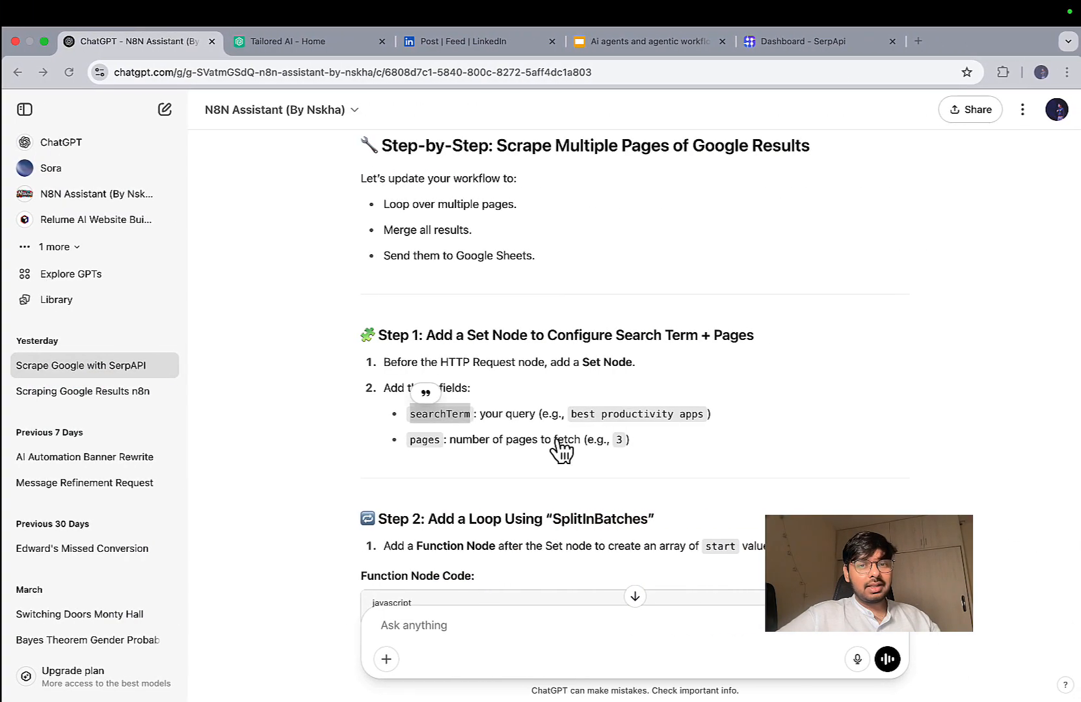
scroll(556, 439, down, 8)
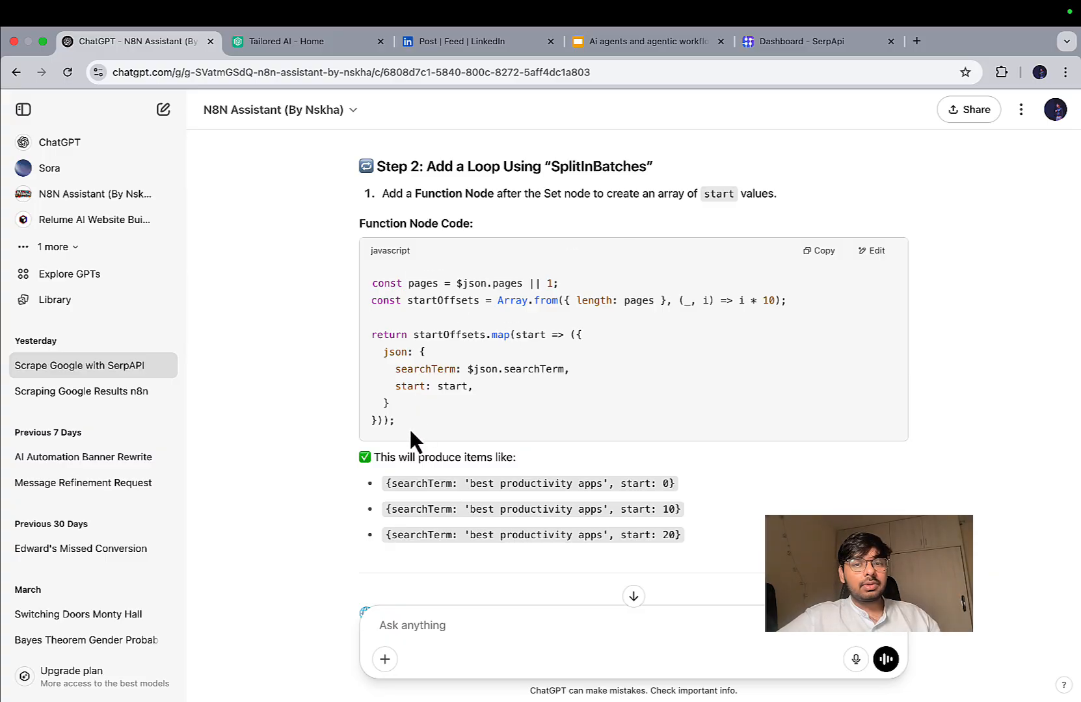
drag(409, 427, 345, 276)
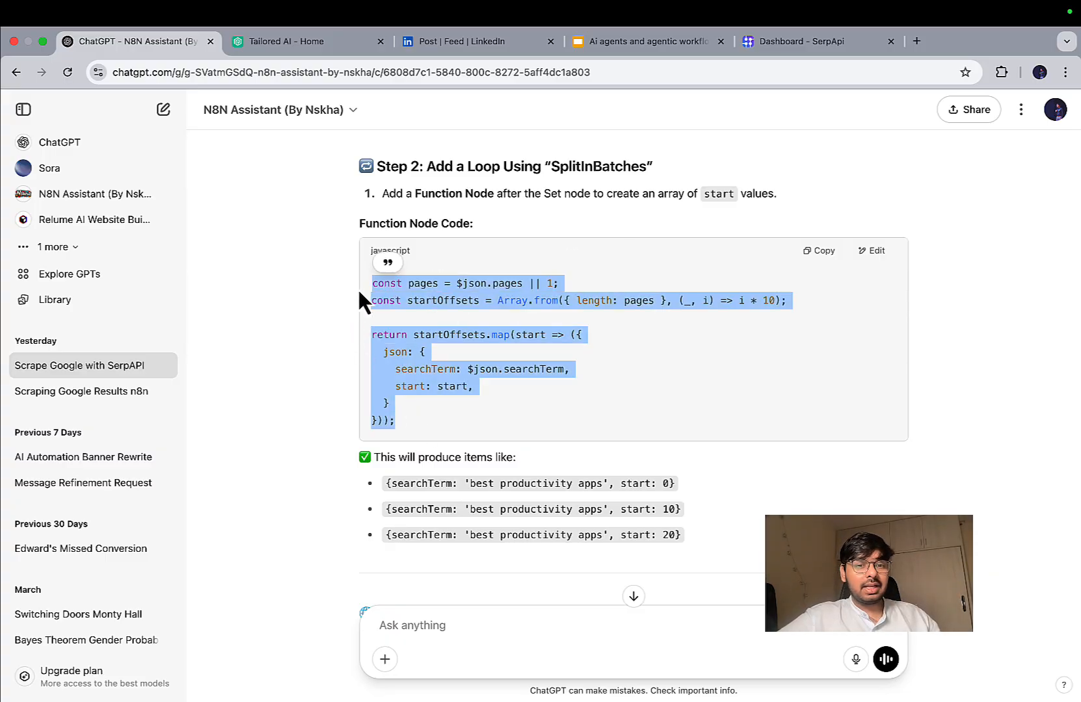
scroll(463, 428, down, 3)
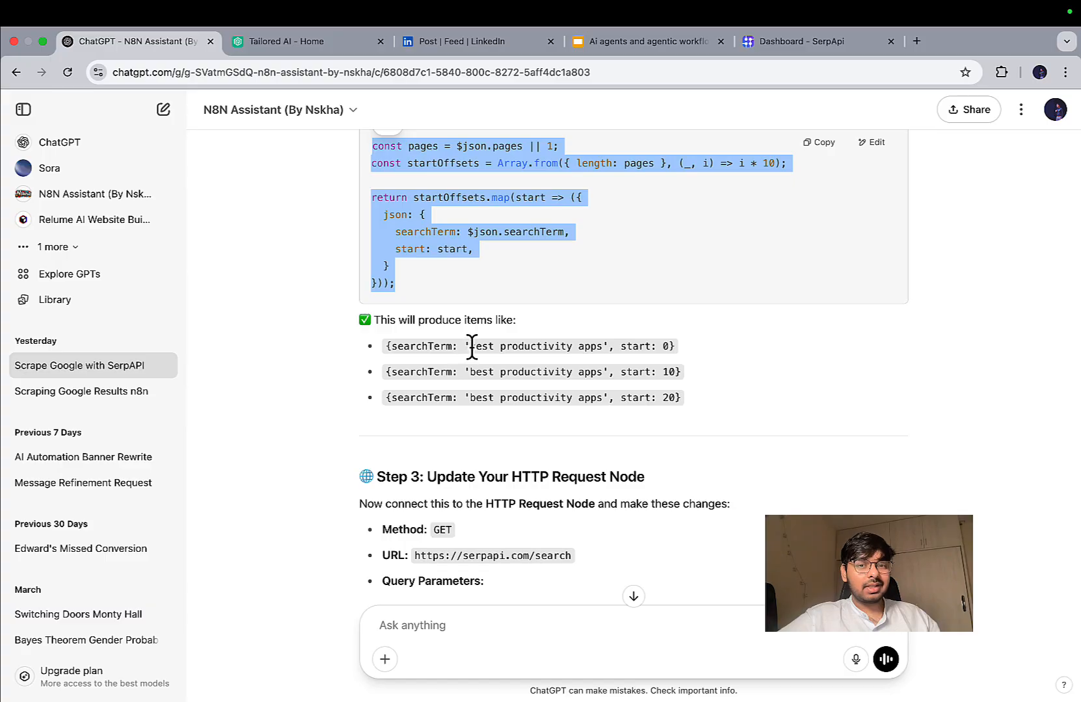
Review ChatGPT's example output items and copy the Step 2 function code above them
click(469, 348)
drag(469, 348, 650, 354)
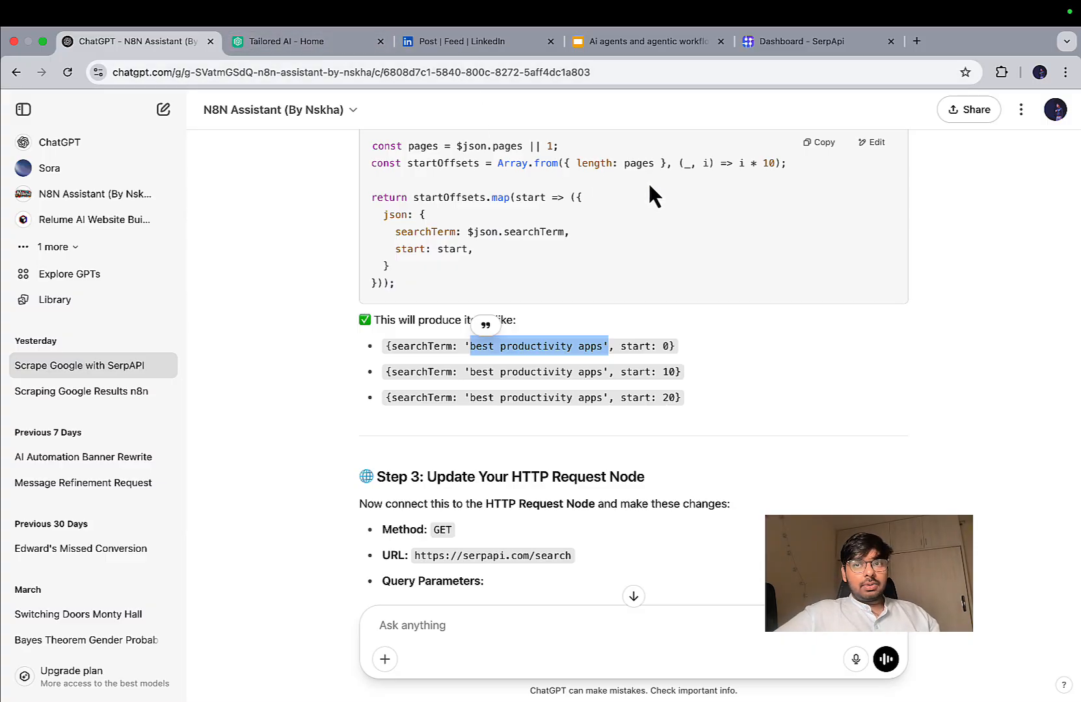
scroll(848, 182, up, 2)
click(827, 164)
key(ctrl+Right)
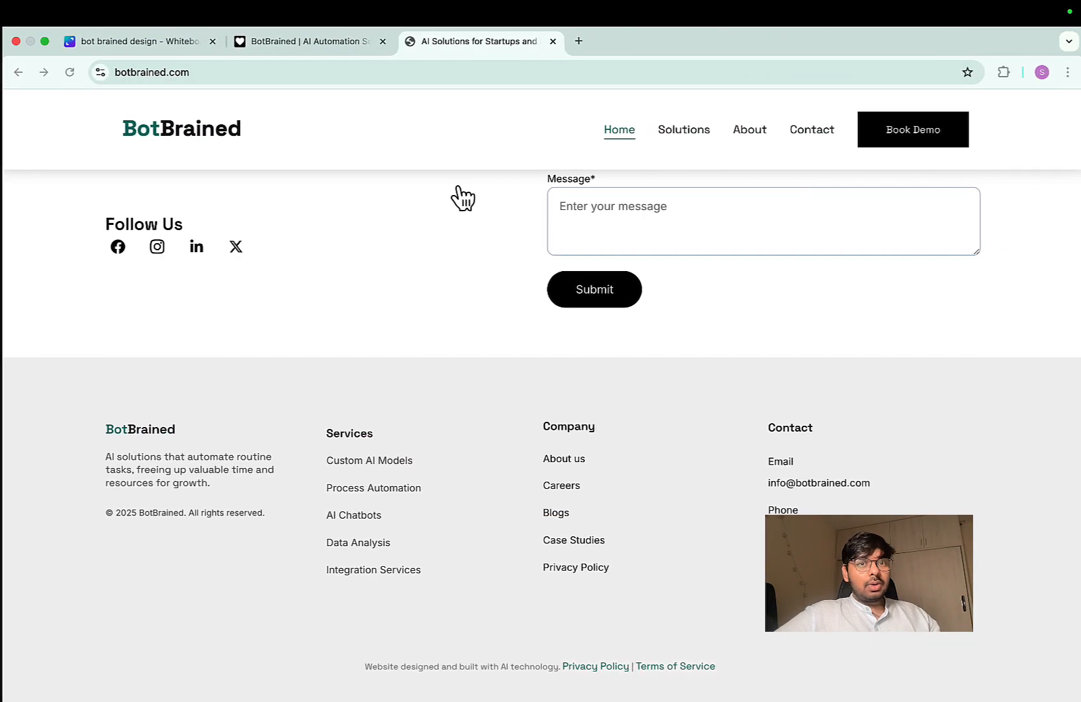
Return to the n8n workflow and insert a Code node between Edit Fields and HTTP Request
key(ctrl+Left)
key(ctrl+Left)
click(336, 117)
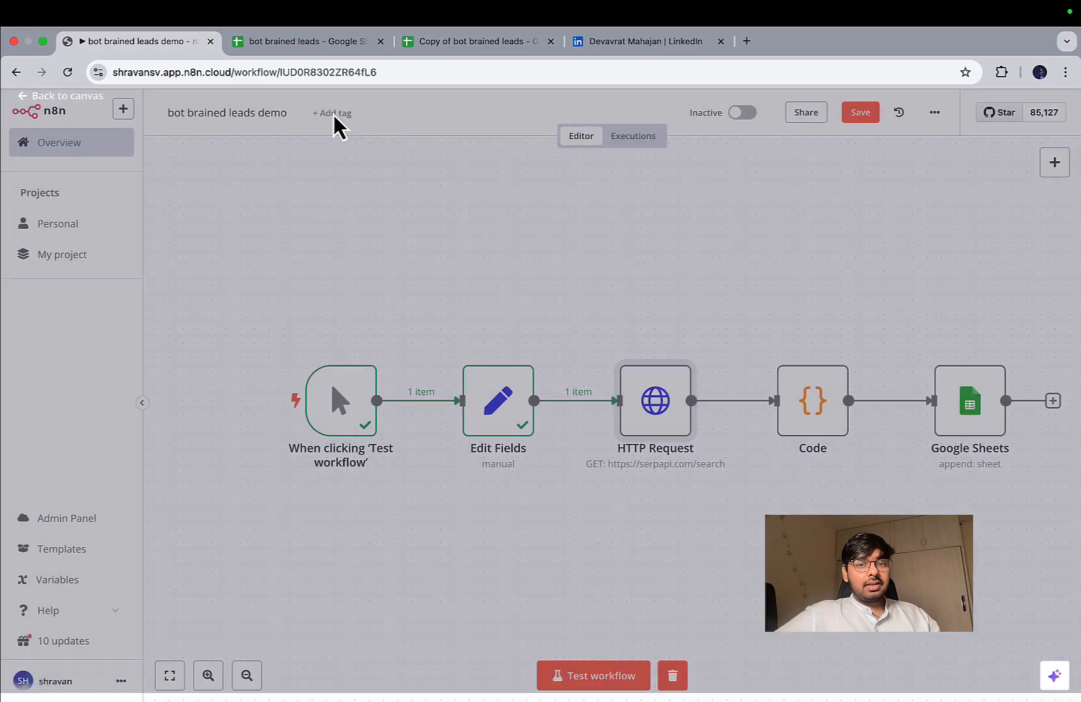
mouse_move(585, 404)
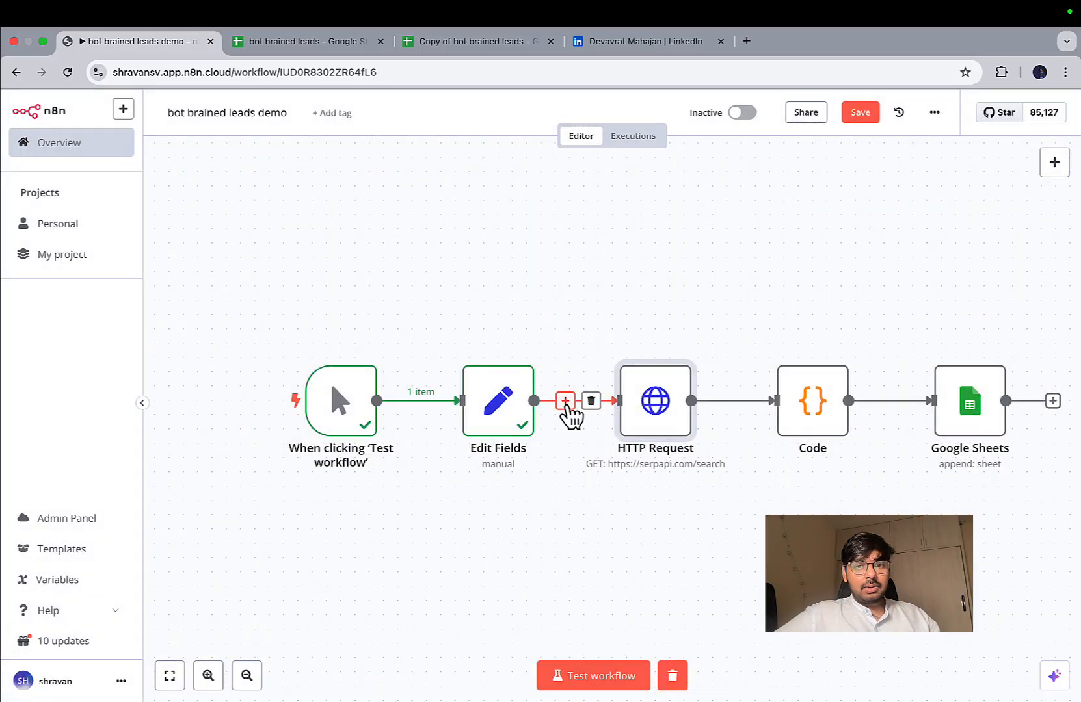
click(565, 401)
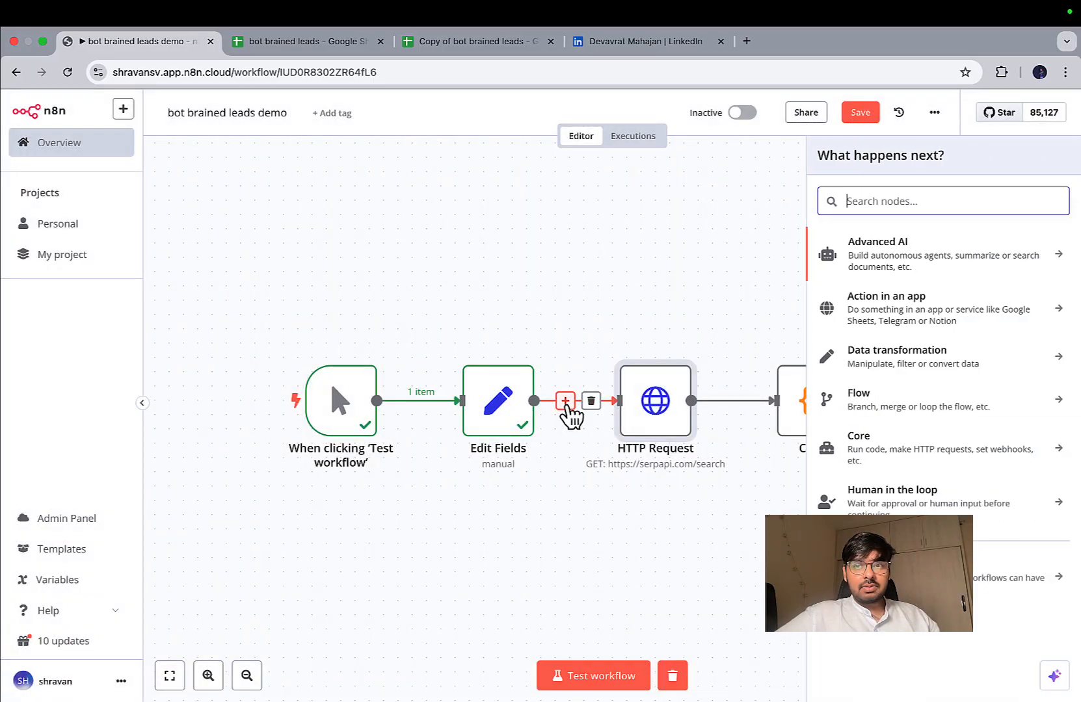
text(func)
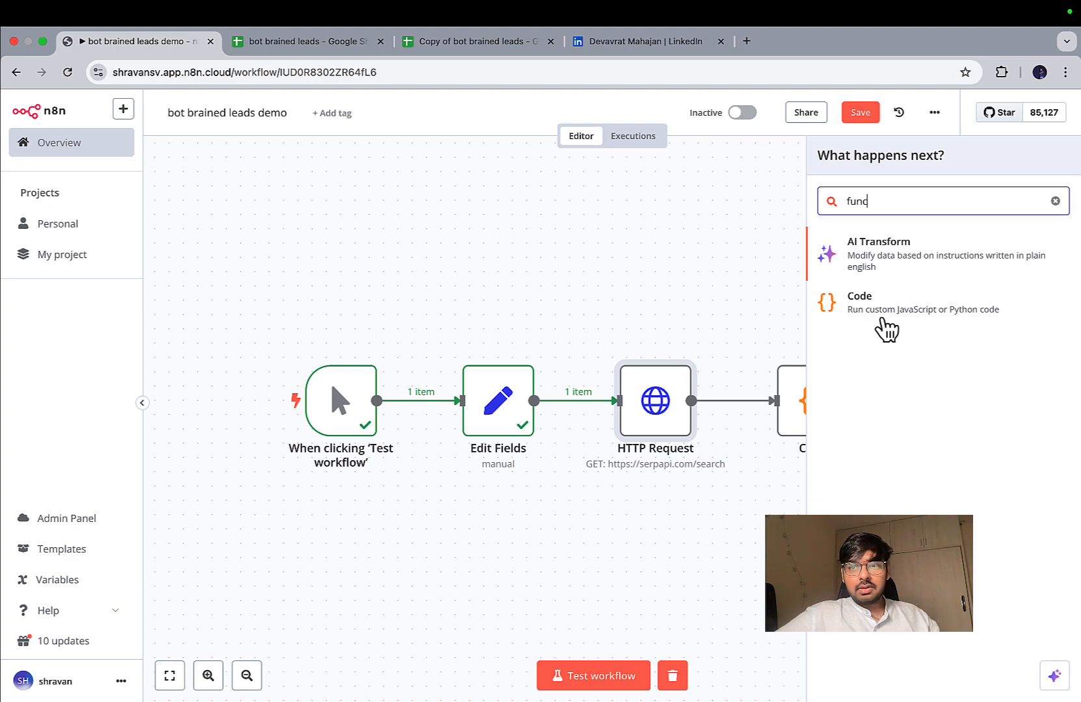
click(918, 299)
Replace the new Code node's default JavaScript with ChatGPT's copied start-offset function and test the node
key(super+a)
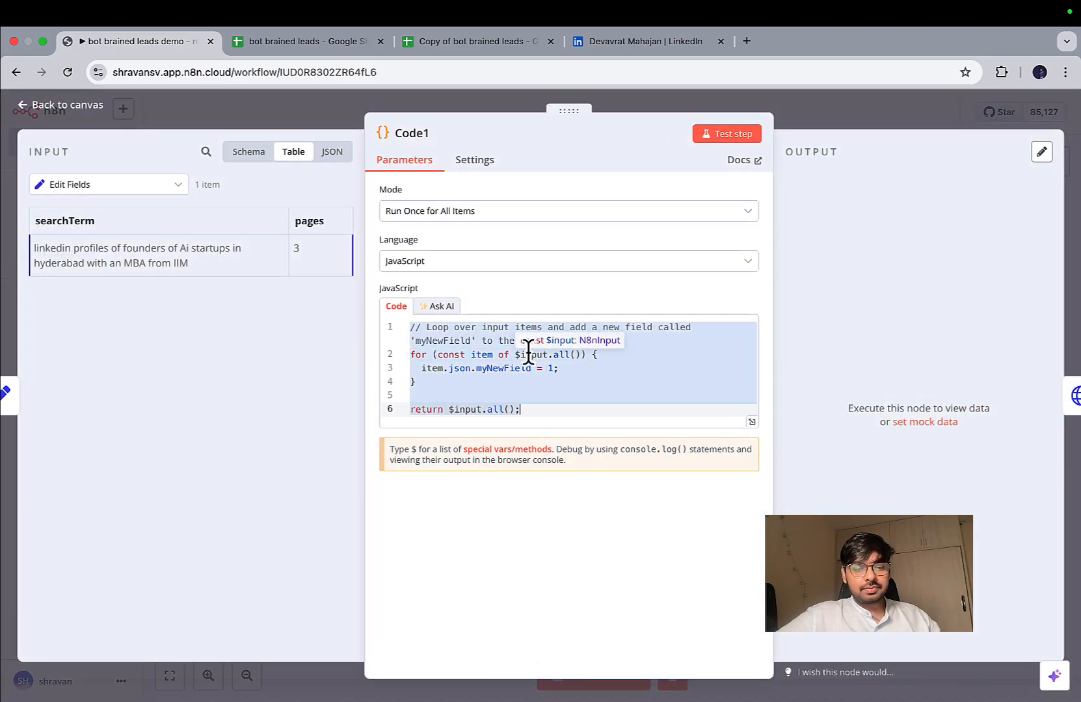
text(const pages = $json.pages || 1; const startOffsets = Array.from({ length: pages }, (_, i) => i * 10);  return startOffsets.map(start => ({   json: {     searchTerm: $json.searchTerm,     start: start,   } }));)
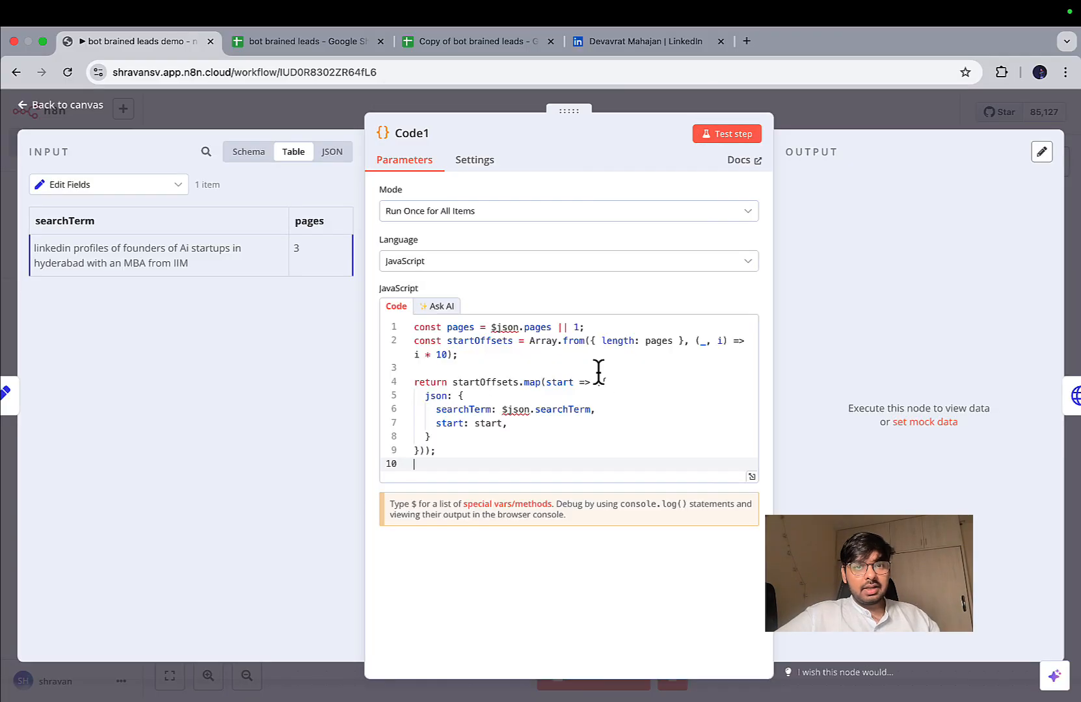
click(715, 135)
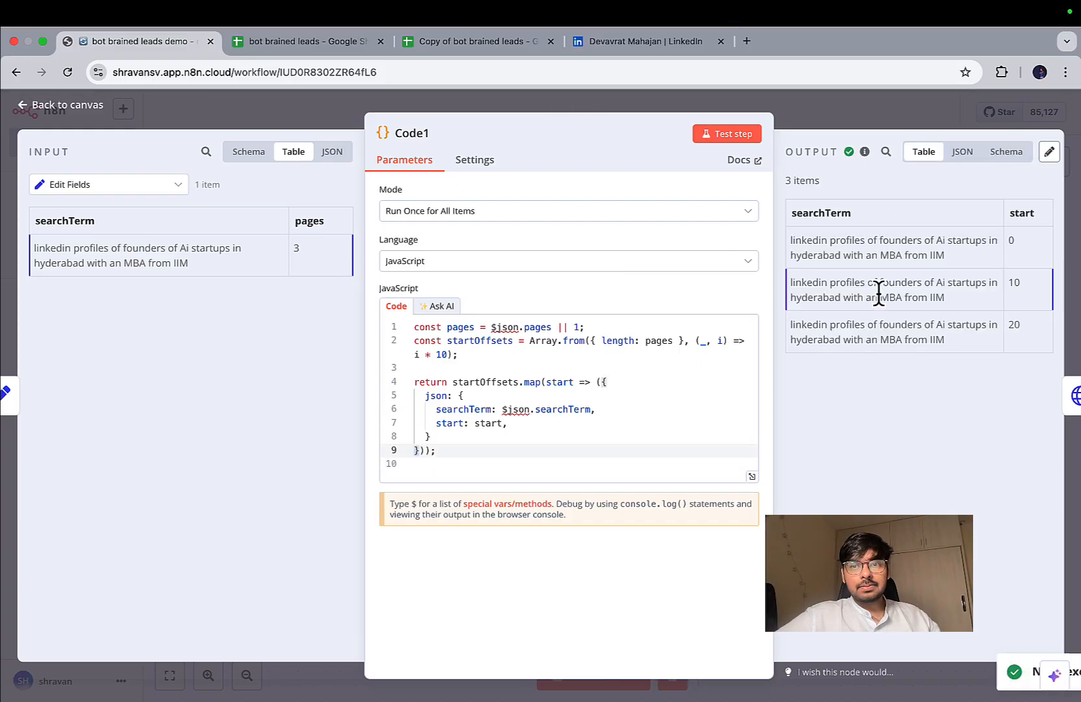
Check the searchTerm and start values in the new Code node's output and return to the canvas
drag(790, 240, 954, 265)
click(951, 260)
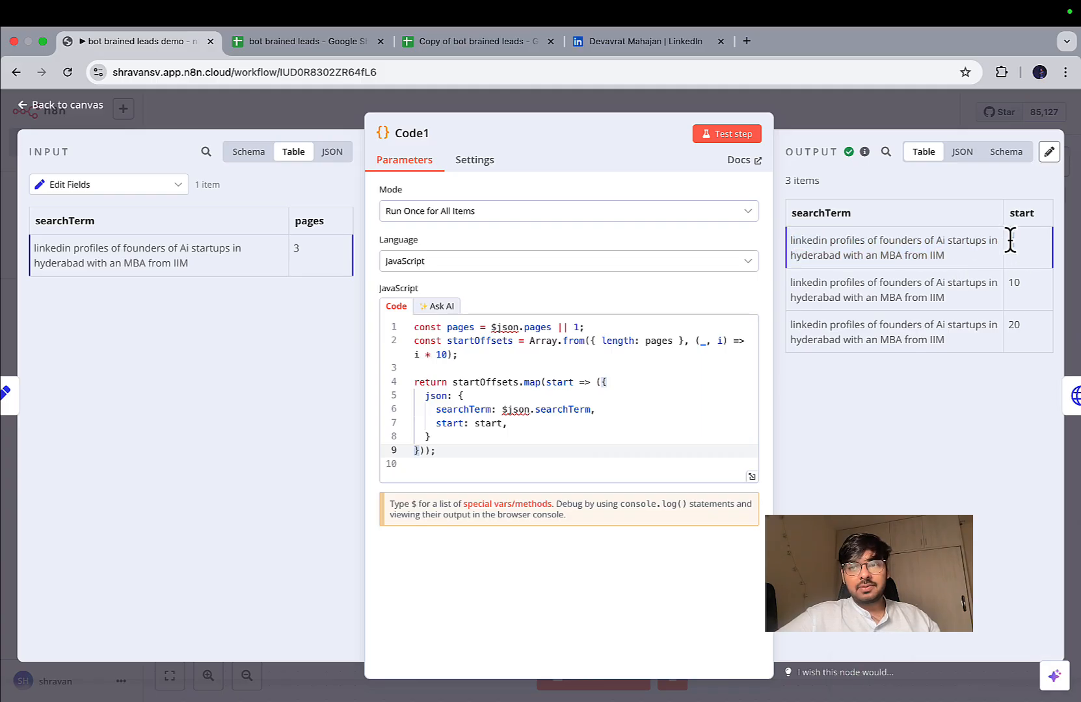
drag(1022, 293, 1001, 278)
click(1024, 327)
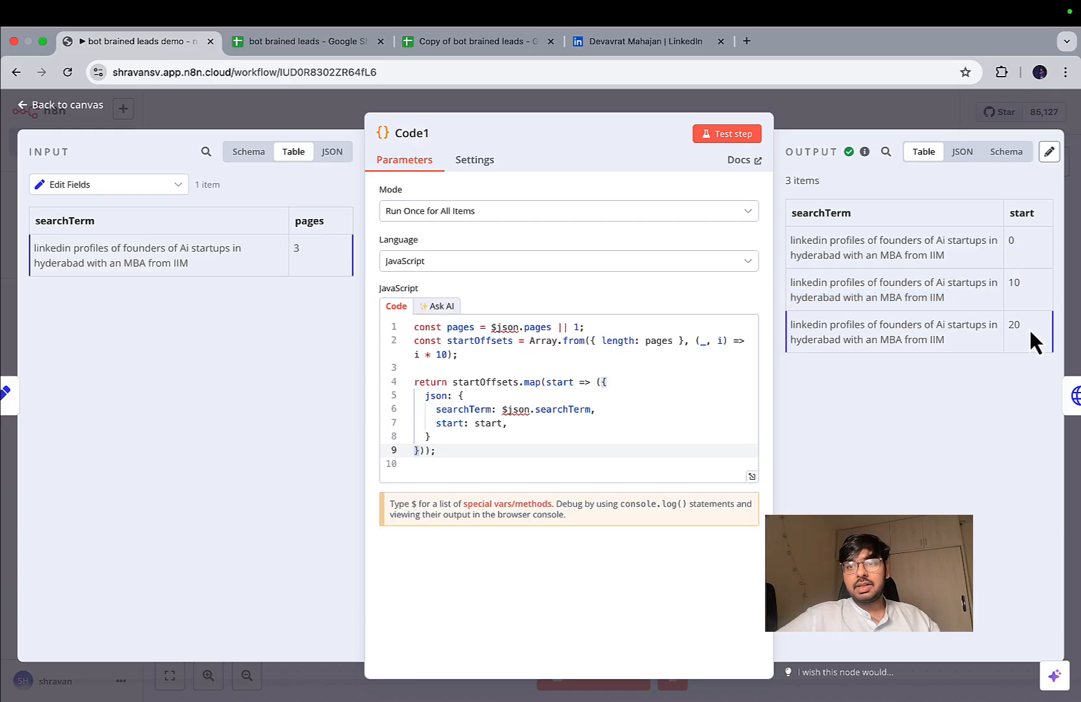
click(892, 124)
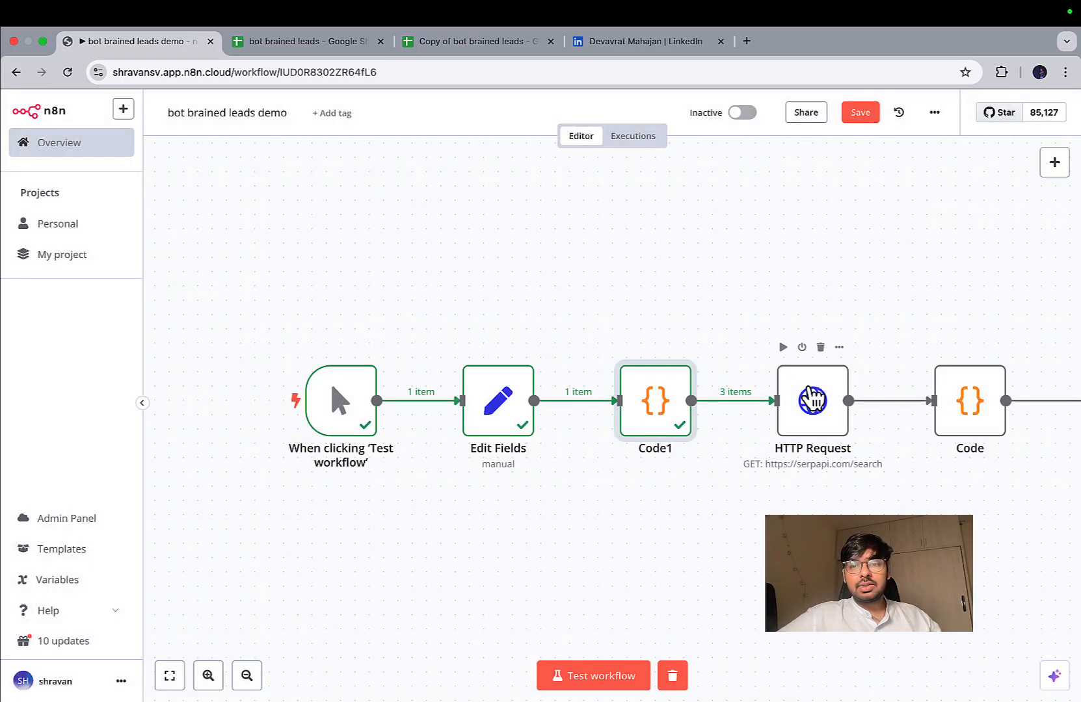
Read the query parameters in ChatGPT's Step 3 for the HTTP Request node, focusing on q and start
click(812, 406)
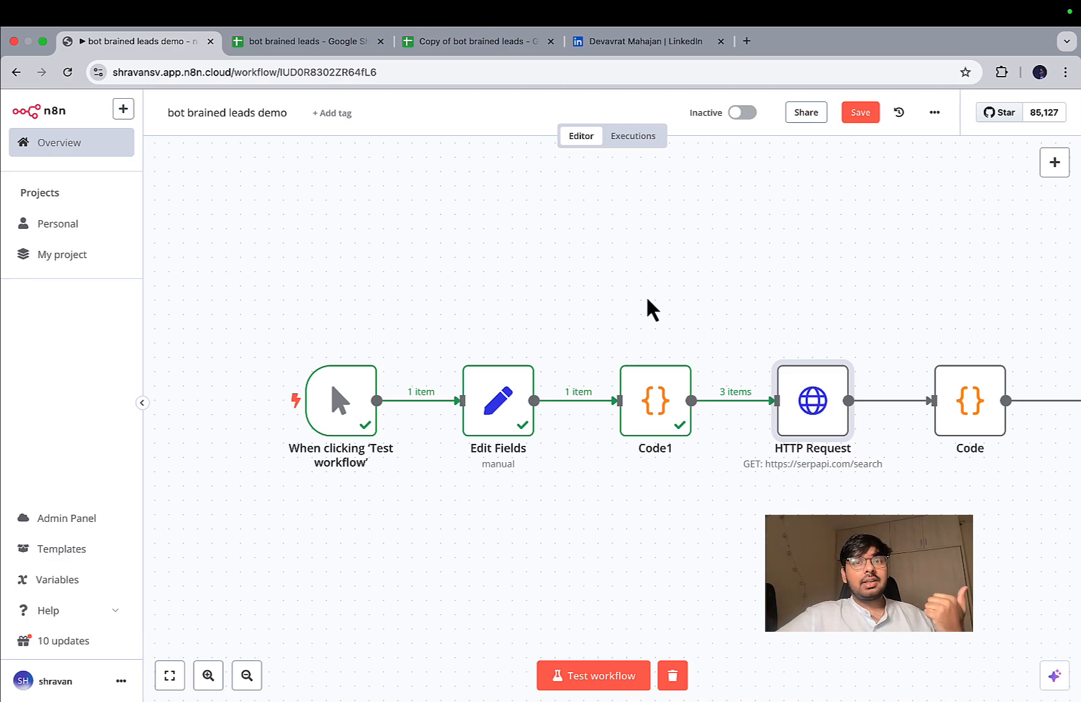
key(ctrl+Right)
scroll(666, 458, down, 5)
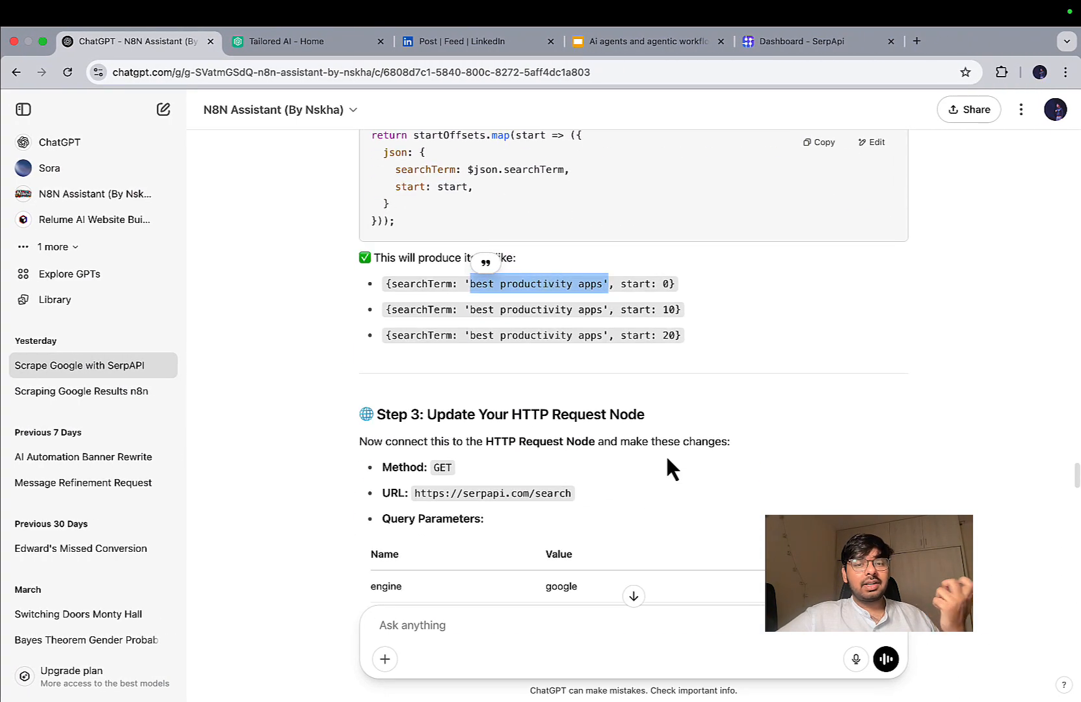
scroll(667, 458, down, 1)
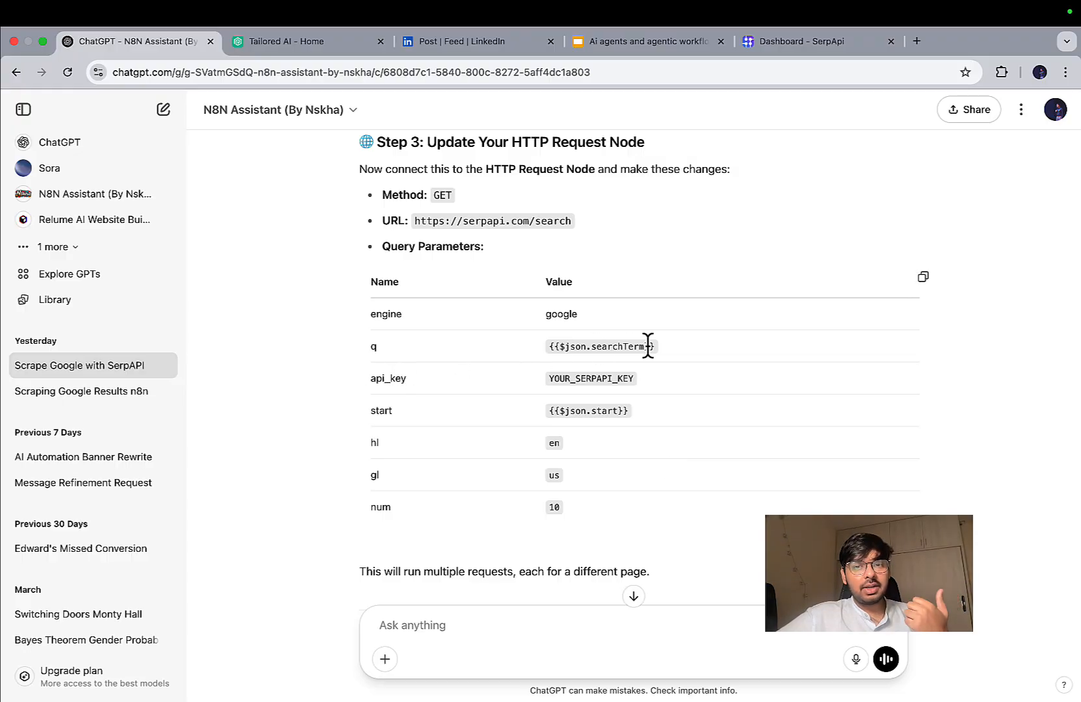
drag(668, 350, 395, 349)
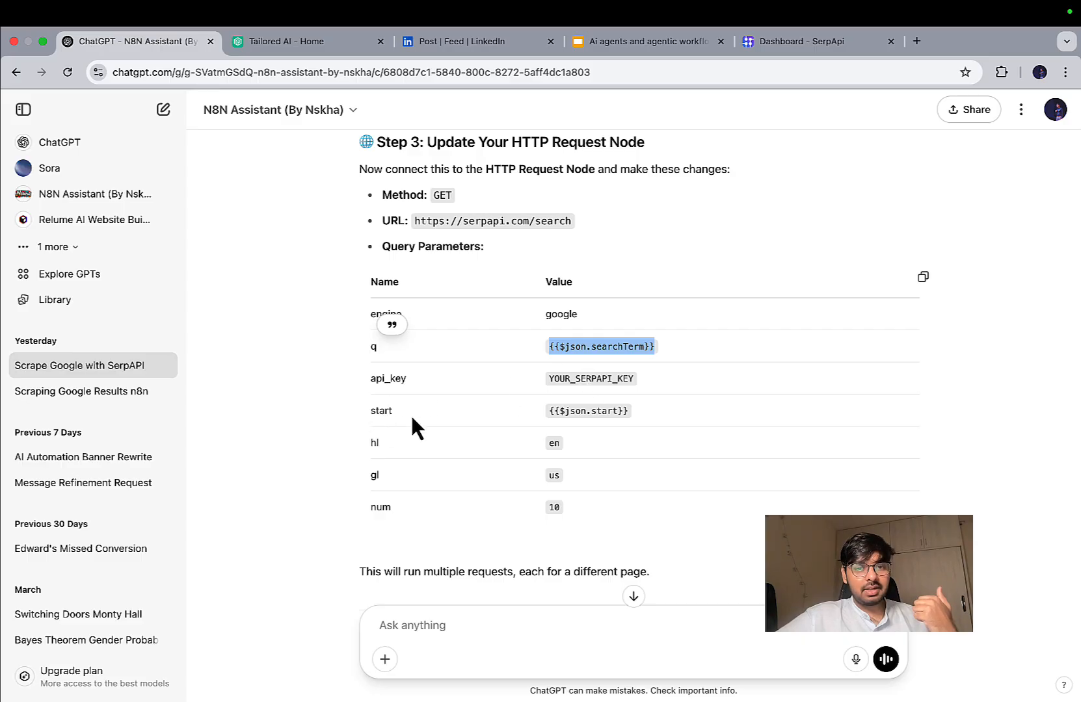
drag(405, 422, 372, 419)
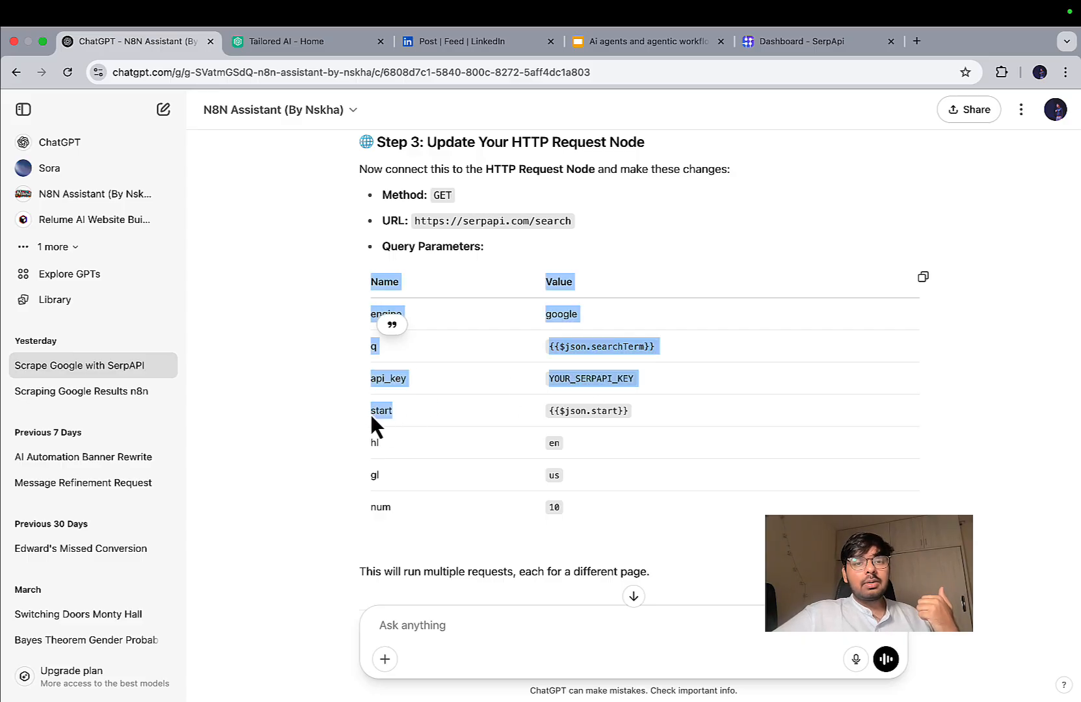
click(418, 414)
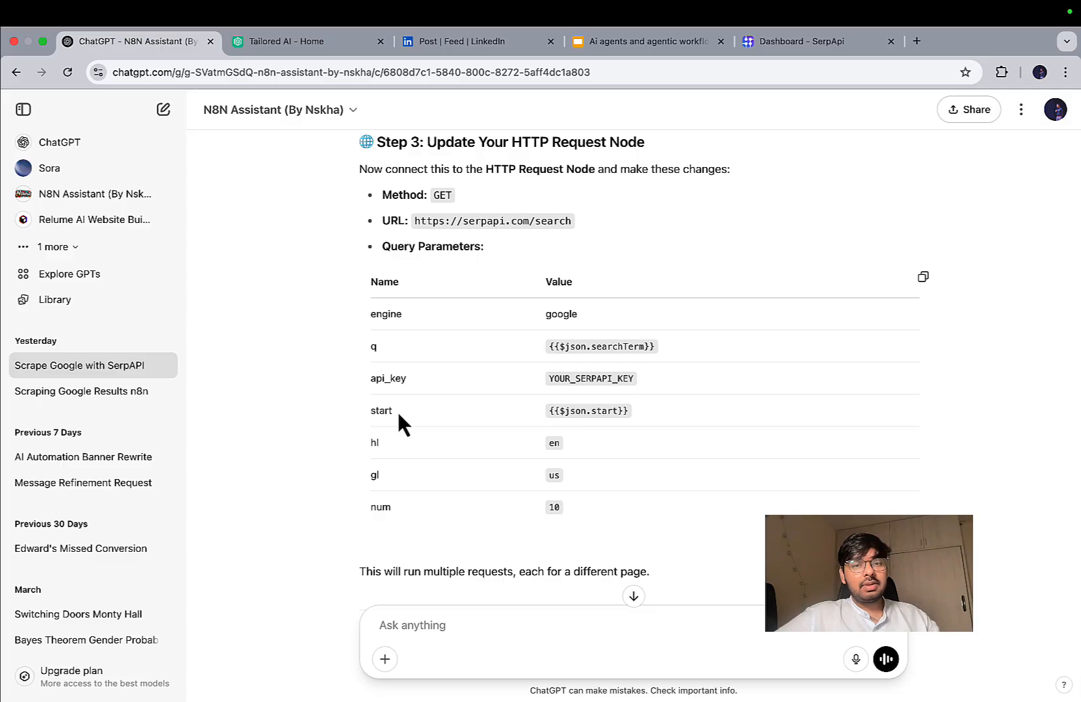
Add a query parameter named start to the HTTP Request node with the expression value {{ $json.start }}
key(ctrl+Left)
double_click(813, 417)
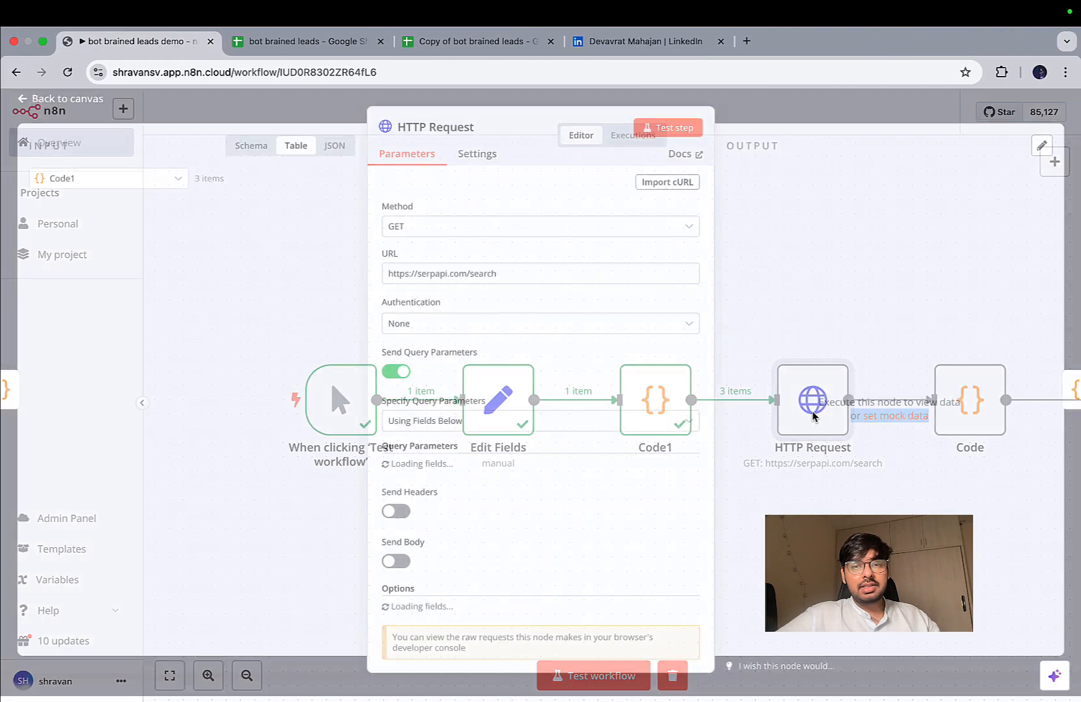
scroll(574, 466, down, 10)
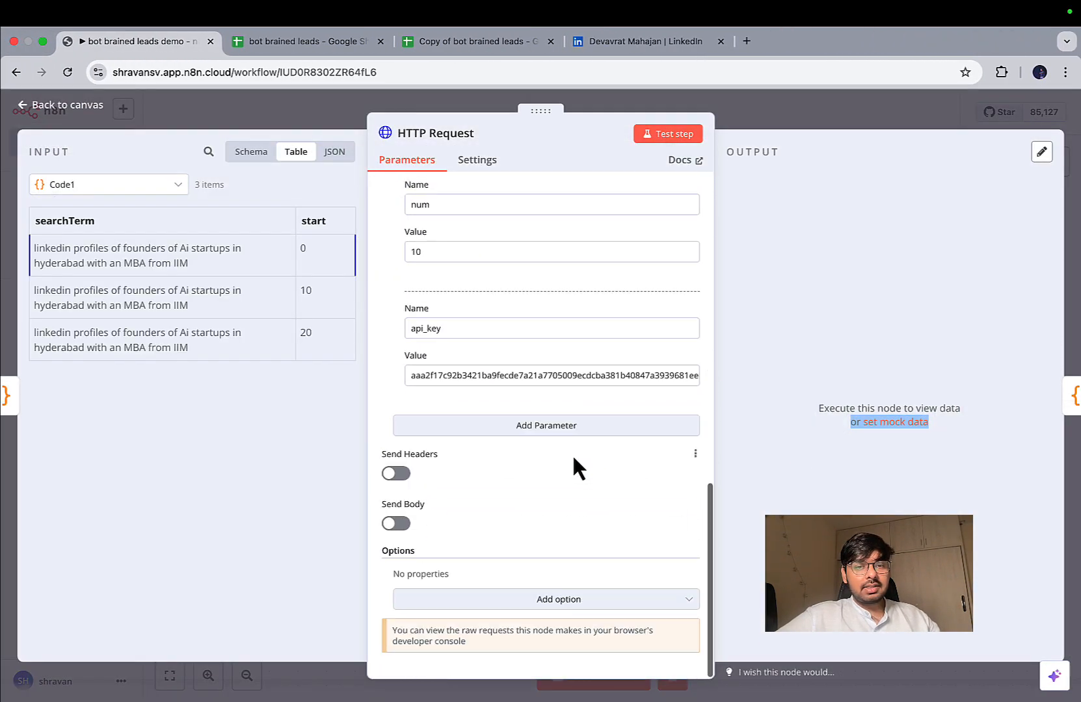
click(520, 426)
click(482, 453)
text(st)
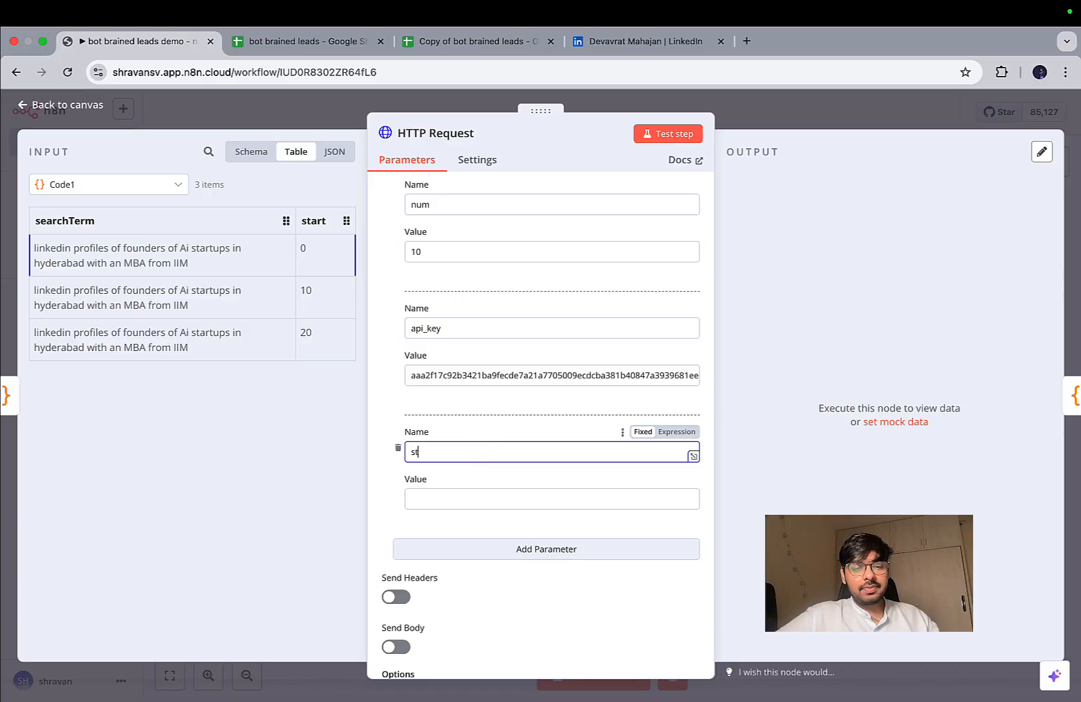
text(art)
click(463, 500)
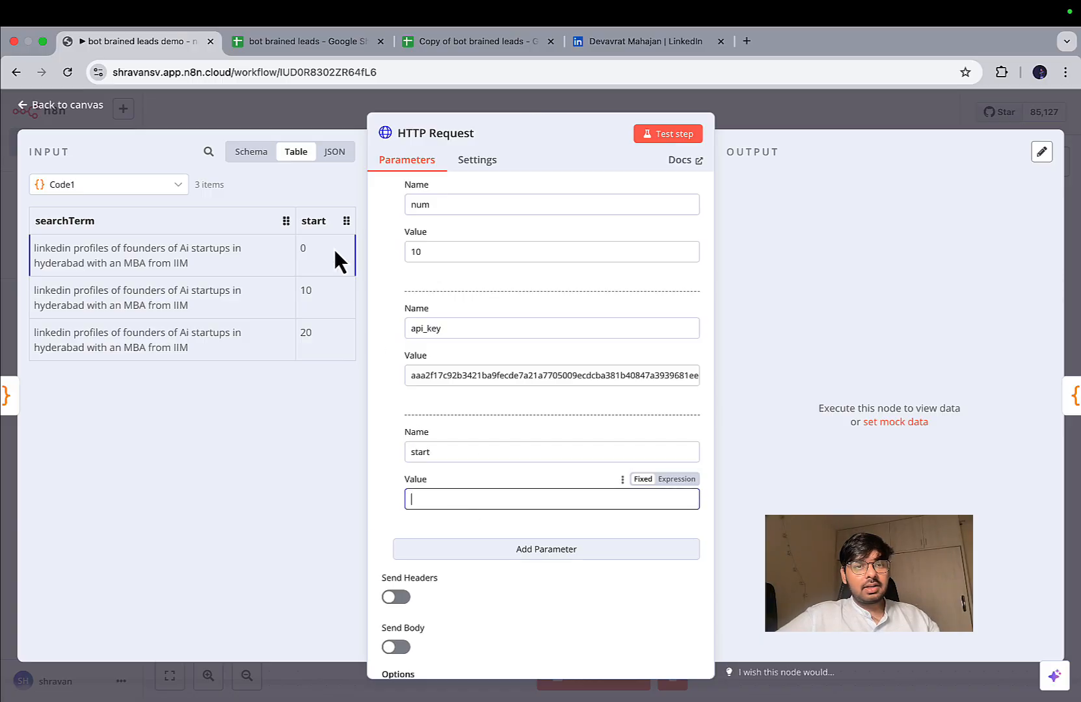
drag(336, 227, 470, 503)
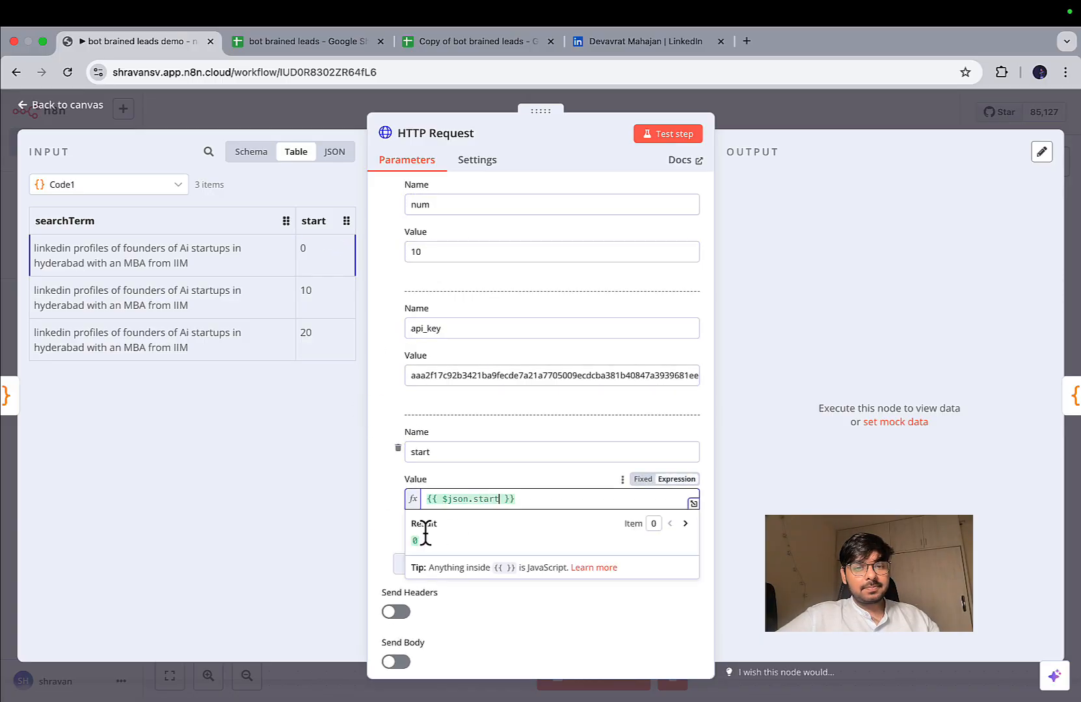
click(385, 536)
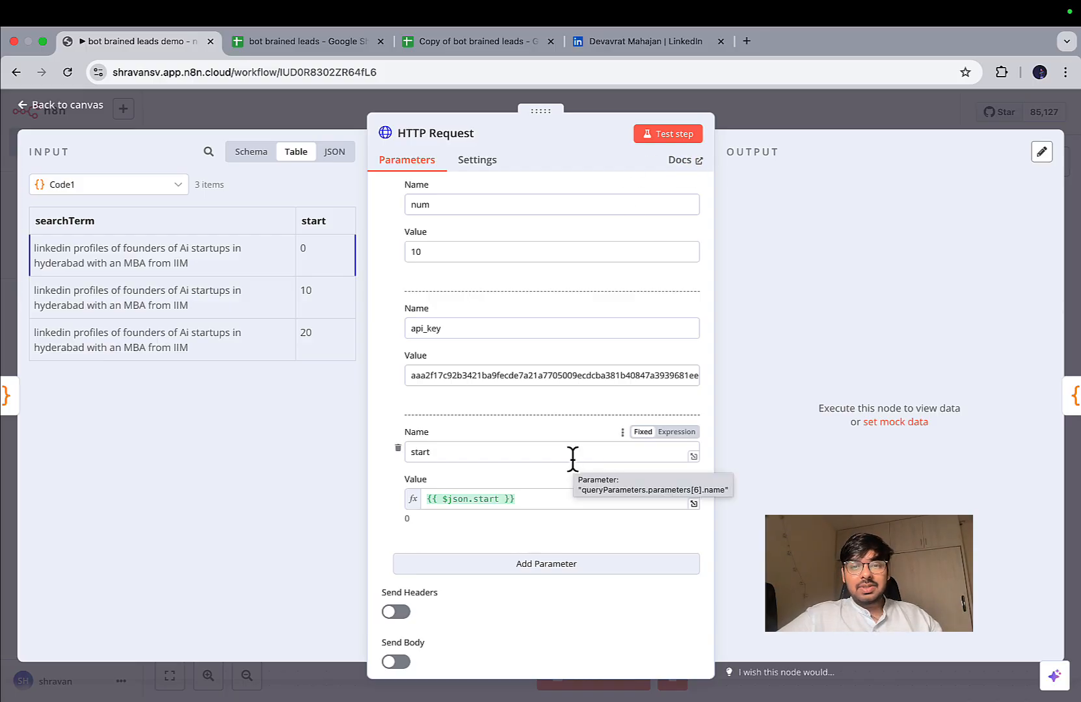
Test the HTTP Request node and view the first output item's search information and organic results
click(667, 137)
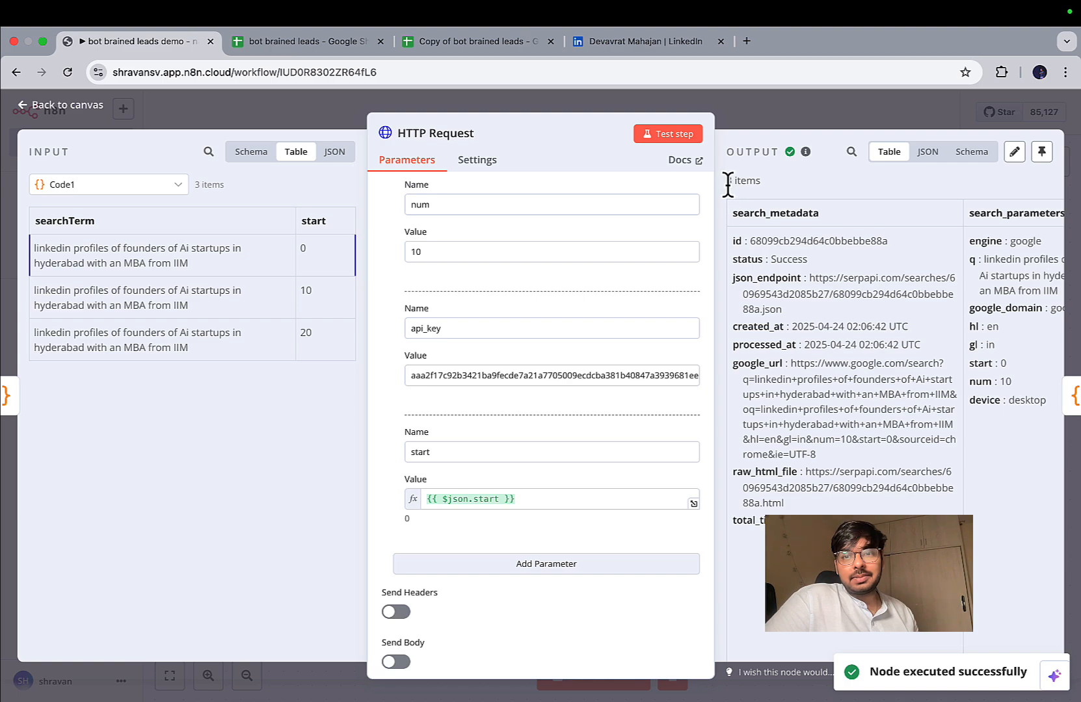
drag(728, 185, 784, 187)
scroll(891, 361, right, 5)
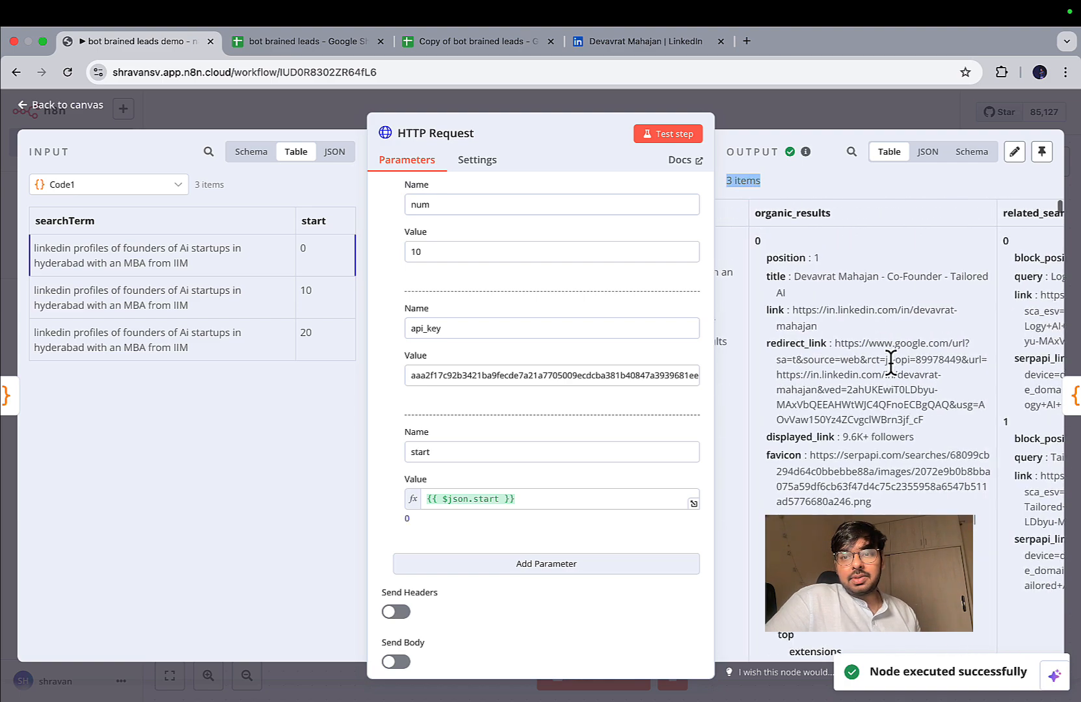
scroll(891, 361, left, 4)
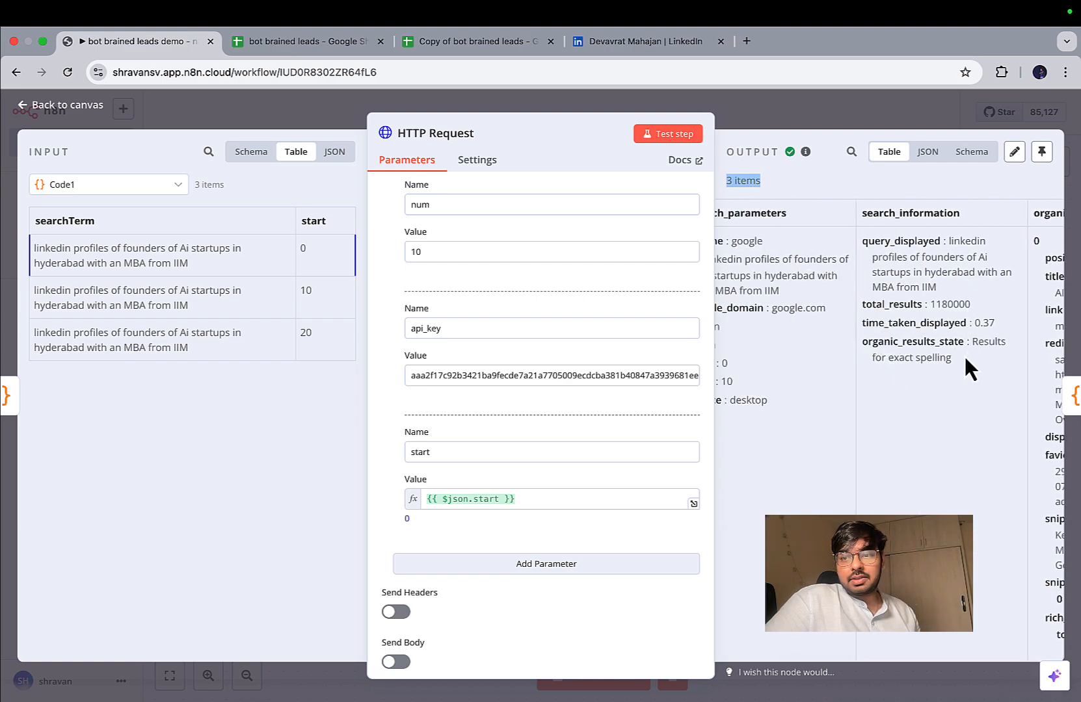
Examine the search_information and organic_results of the output items for start 10 and 20, and return to the canvas
scroll(964, 354, down, 5)
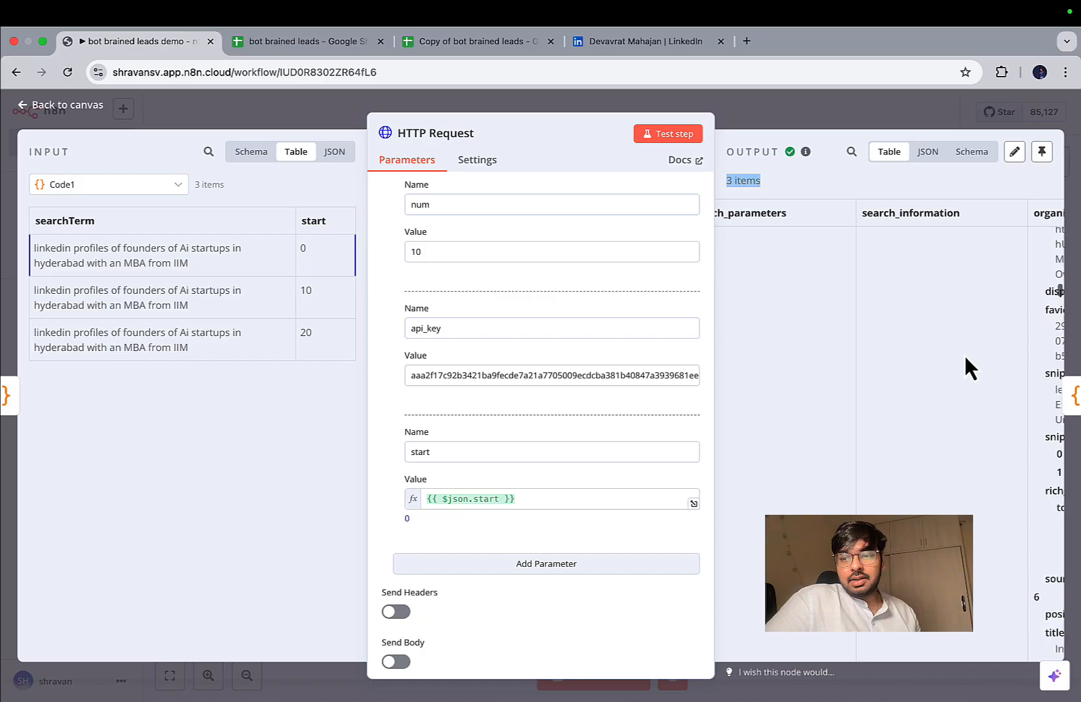
scroll(965, 358, down, 10)
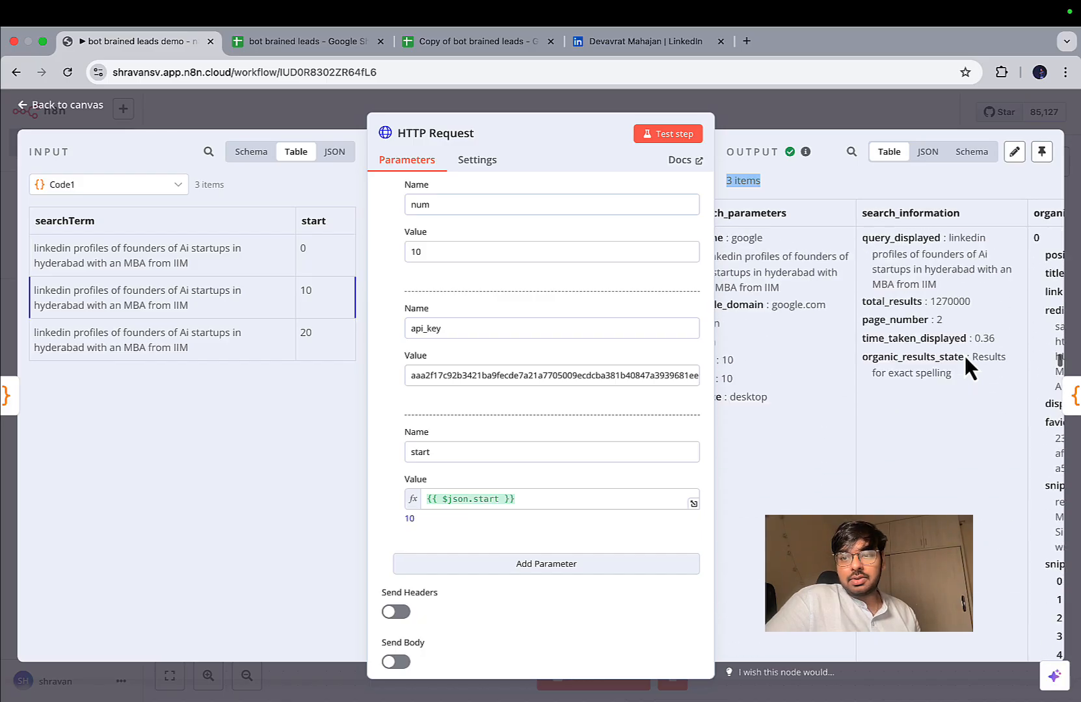
scroll(962, 354, up, 3)
scroll(958, 386, right, 2)
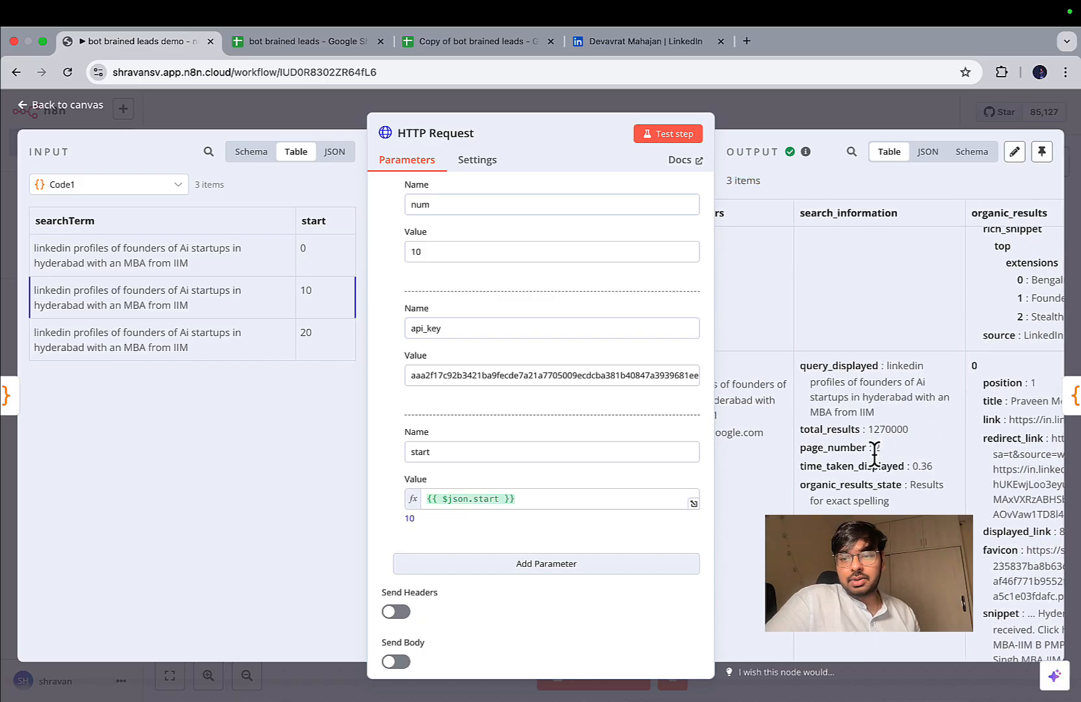
scroll(849, 454, down, 15)
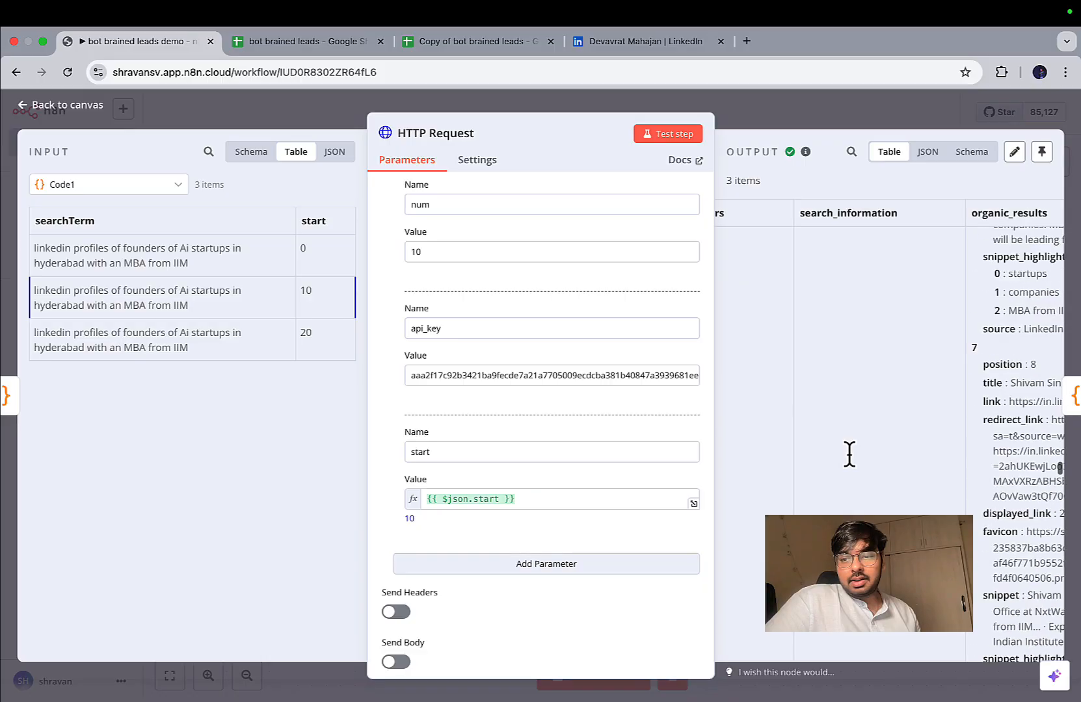
scroll(849, 453, down, 10)
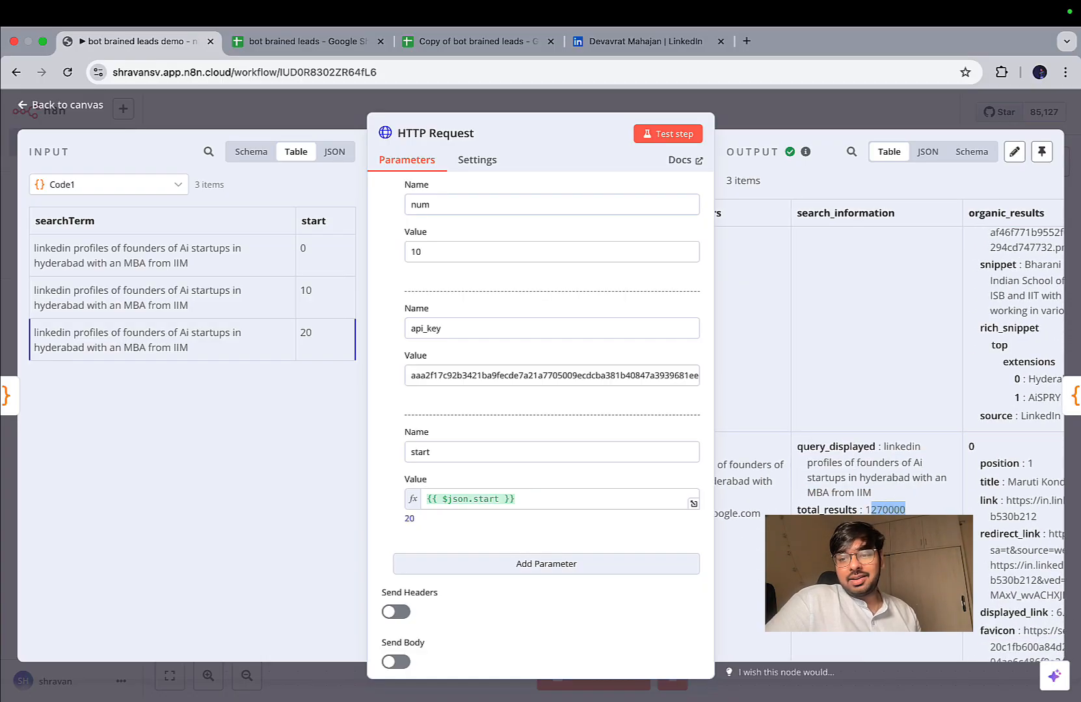
scroll(891, 429, right, 3)
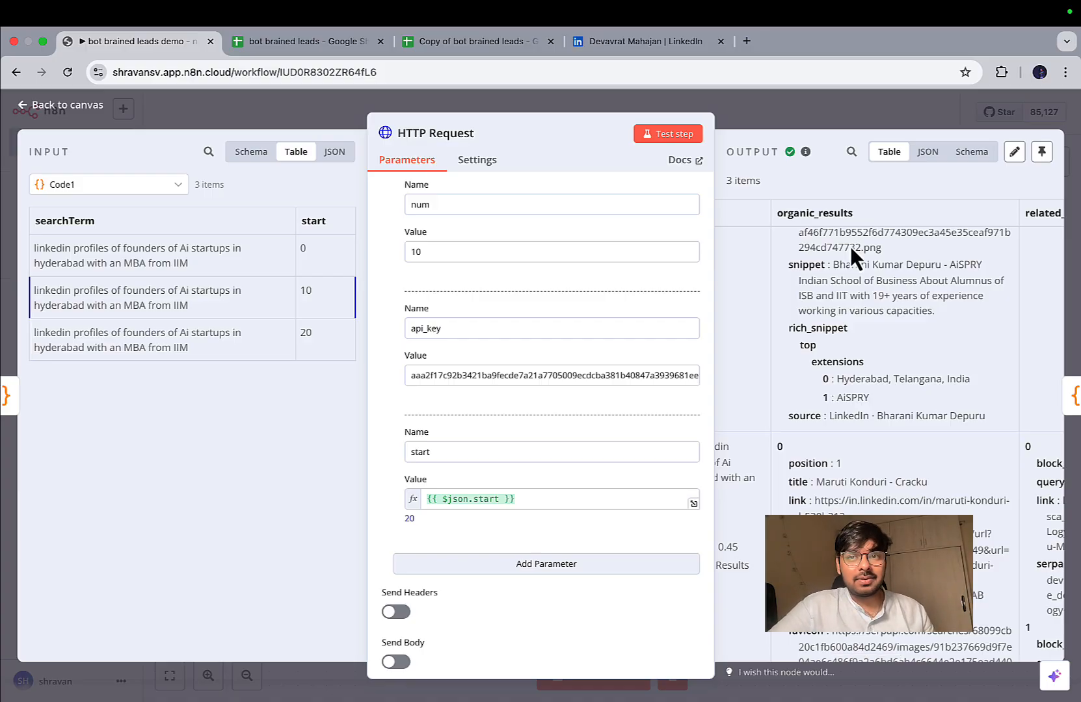
click(784, 121)
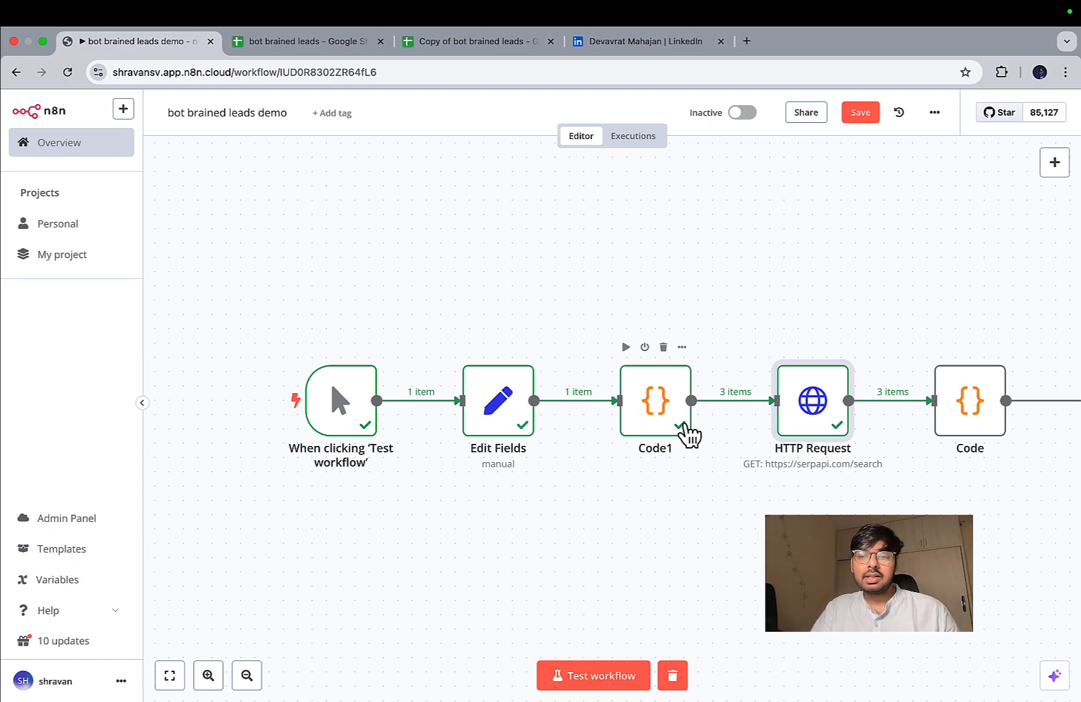
scroll(689, 437, right, 10)
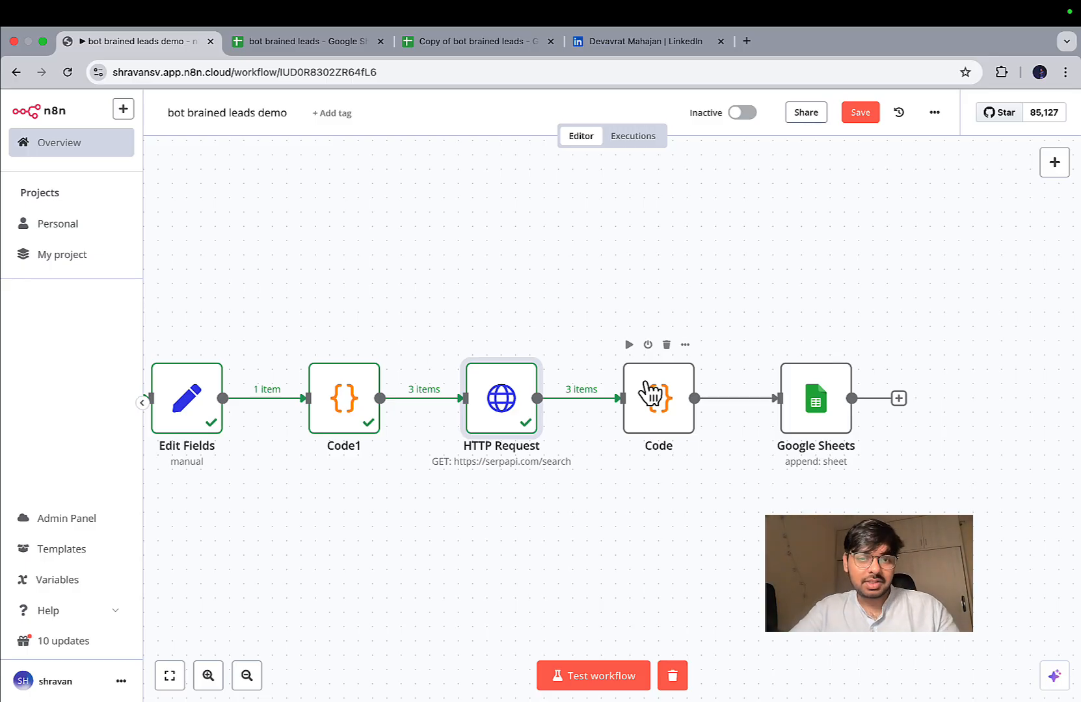
Switch to ChatGPT and read Step 4's flattening code, the follow-up request about missing page results, and the updated Function Node code
key(ctrl+Up)
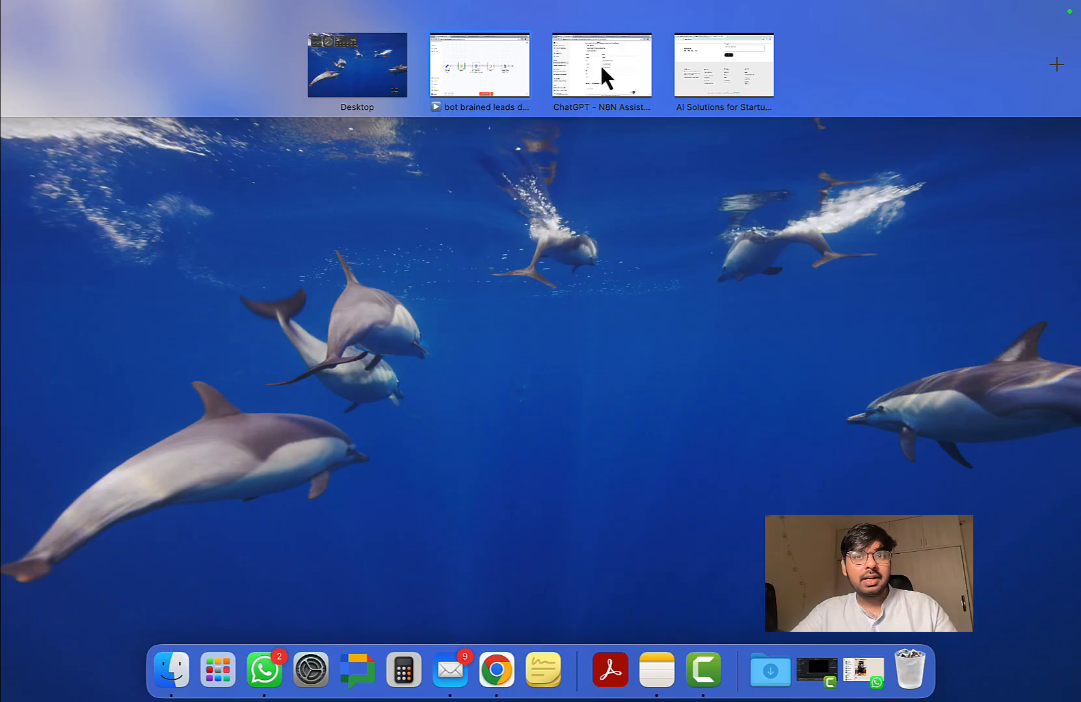
click(599, 63)
scroll(681, 350, down, 10)
scroll(681, 350, up, 3)
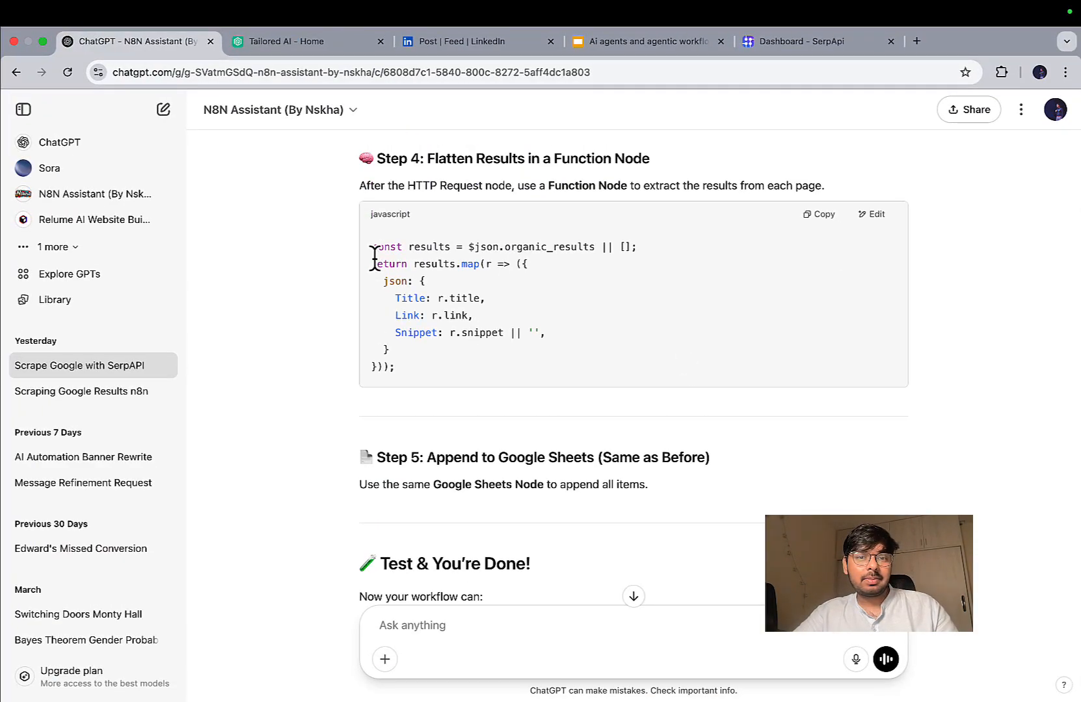
drag(373, 247, 405, 369)
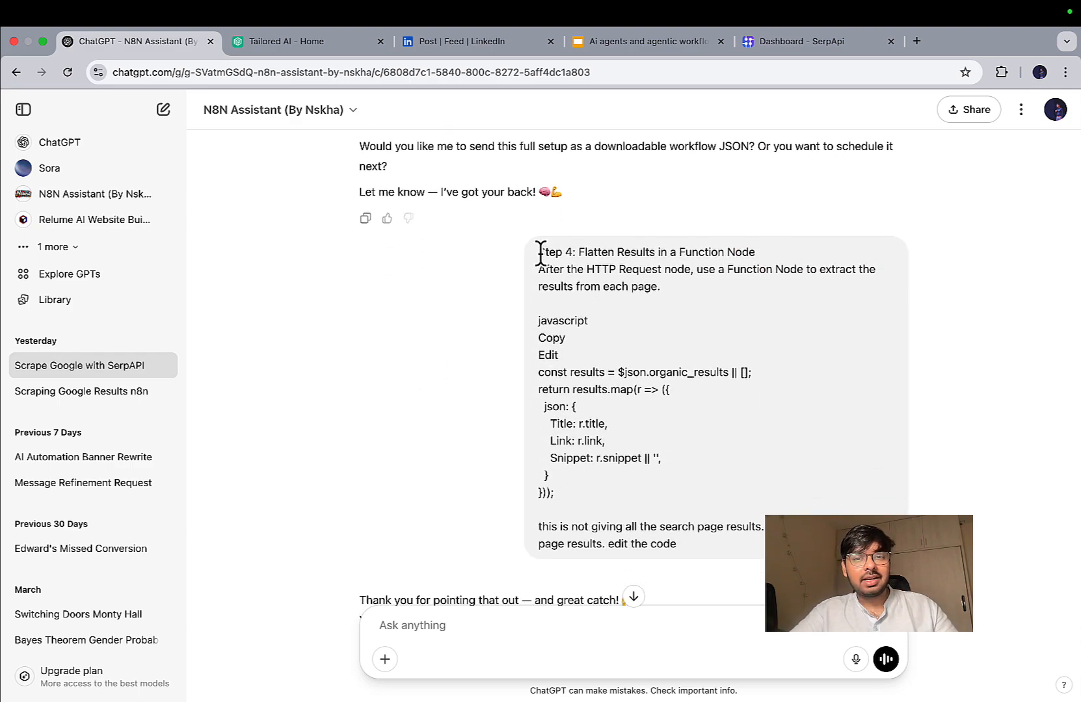
drag(539, 253, 670, 295)
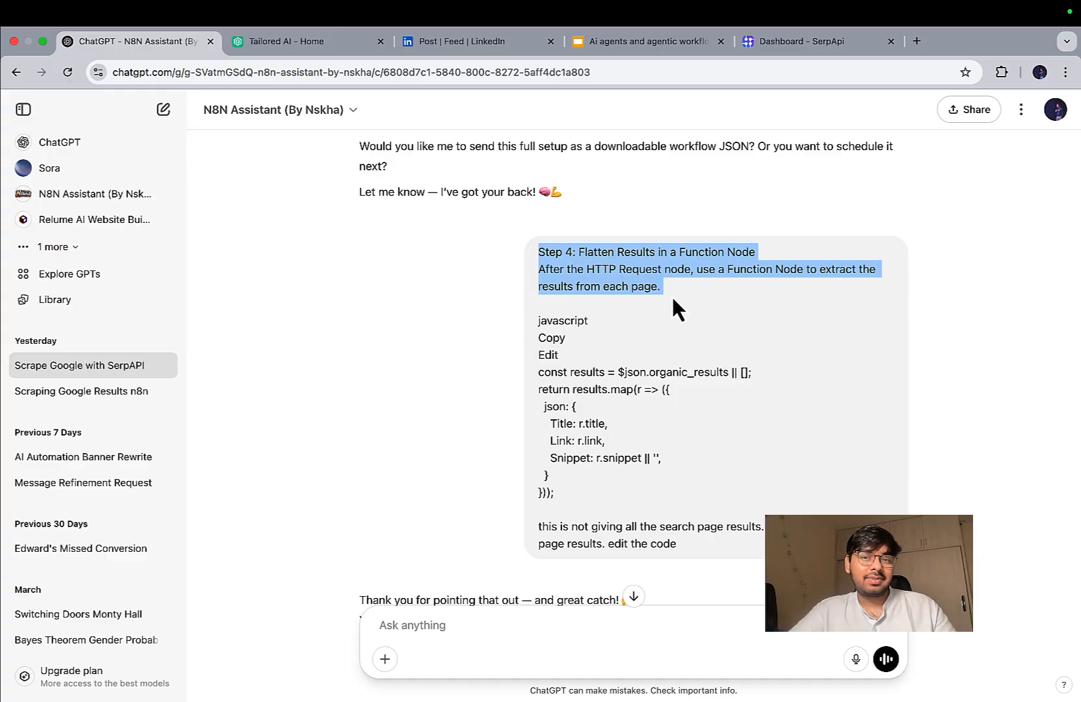
scroll(672, 297, up, 1)
scroll(651, 306, down, 4)
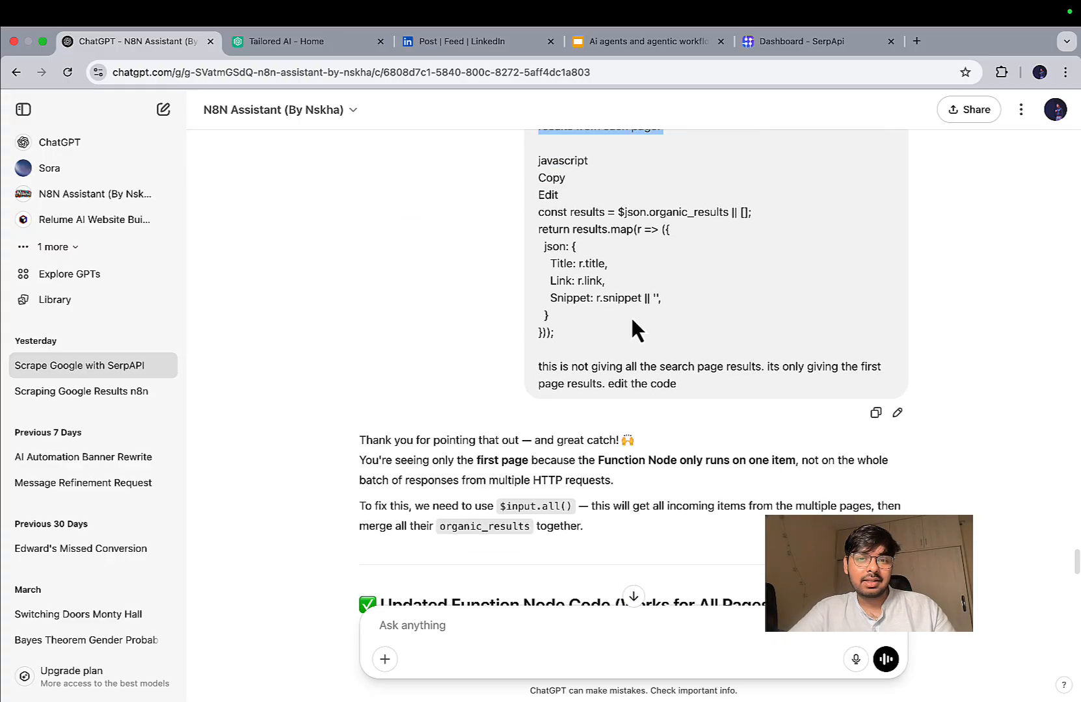
drag(542, 364, 701, 402)
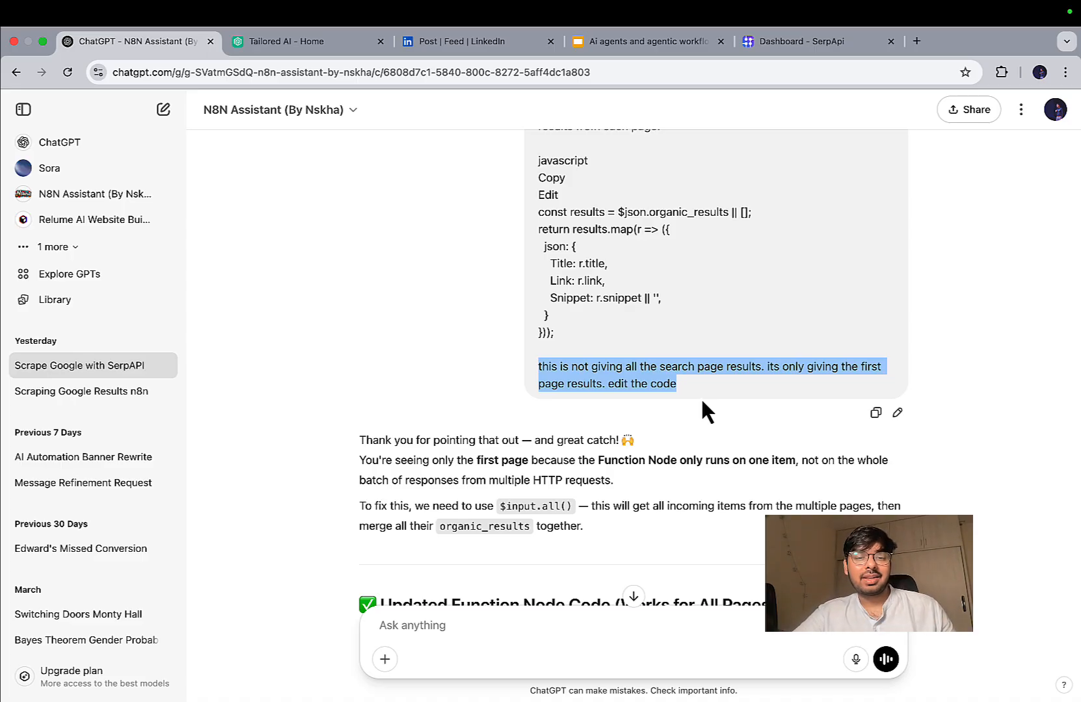
scroll(702, 409, down, 8)
scroll(702, 408, up, 1)
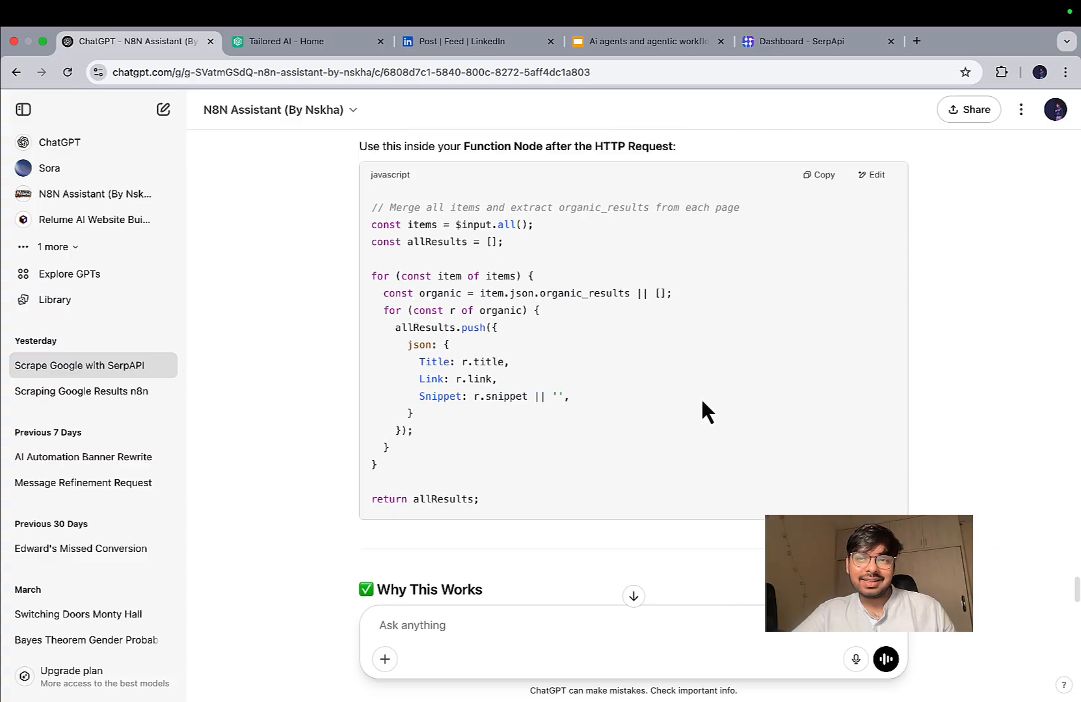
Copy ChatGPT's updated code that merges organic_results from all pages and replace the n8n Code node's JavaScript with it
click(821, 175)
key(ctrl+Left)
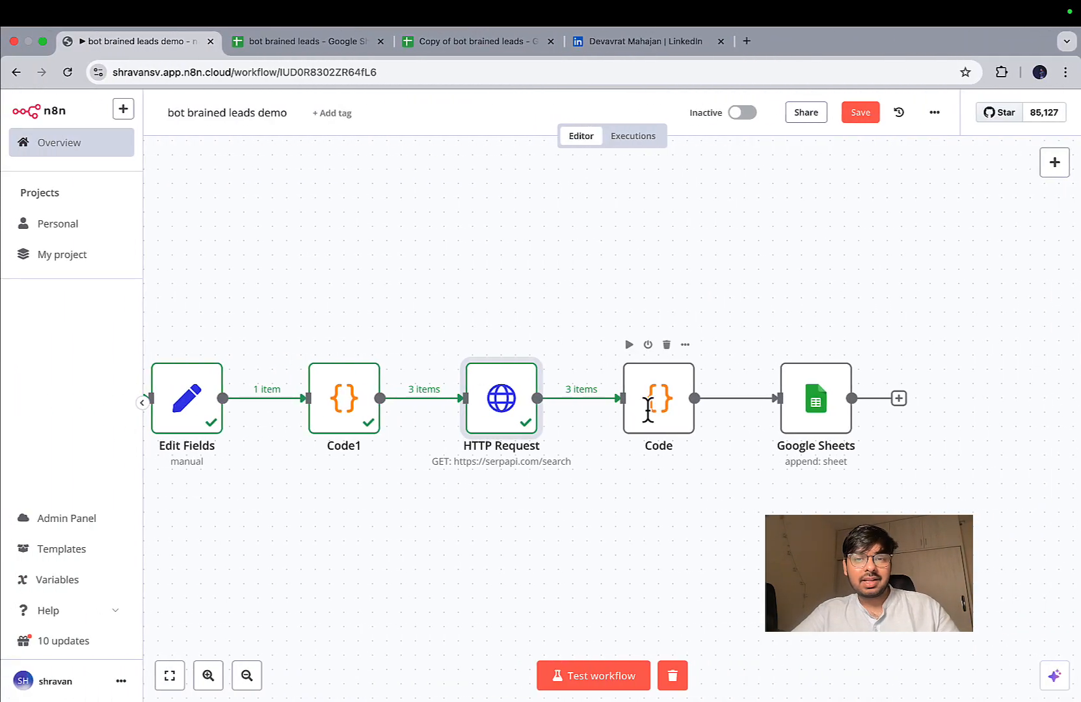
double_click(648, 410)
key(ctrl+a)
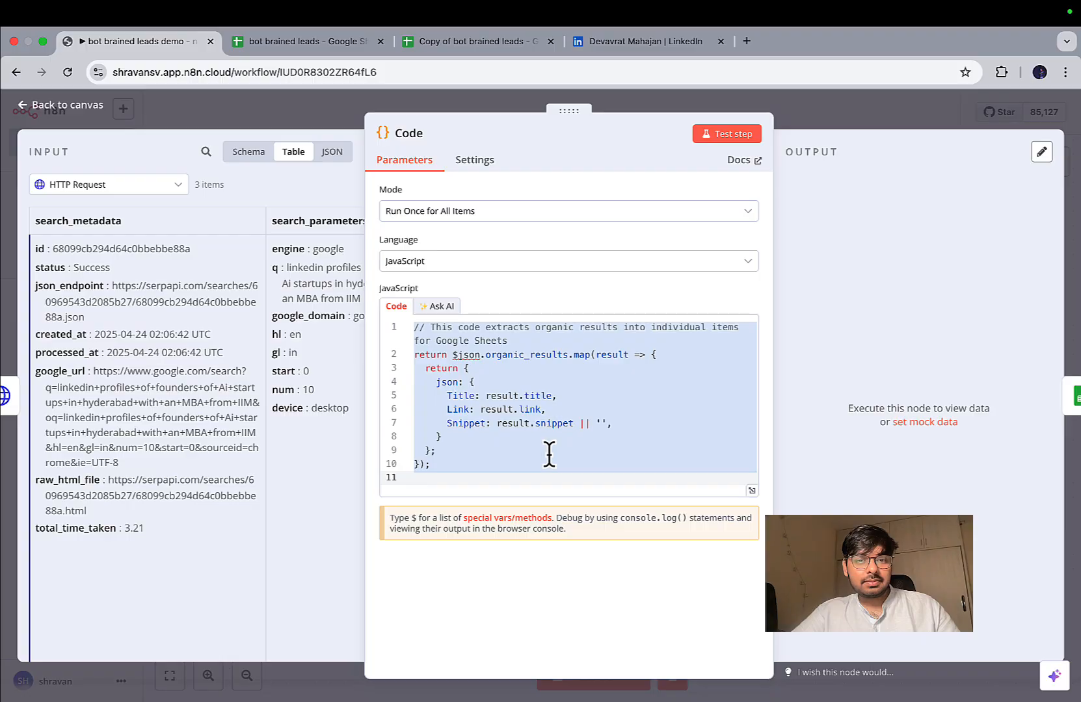
key(ctrl+v)
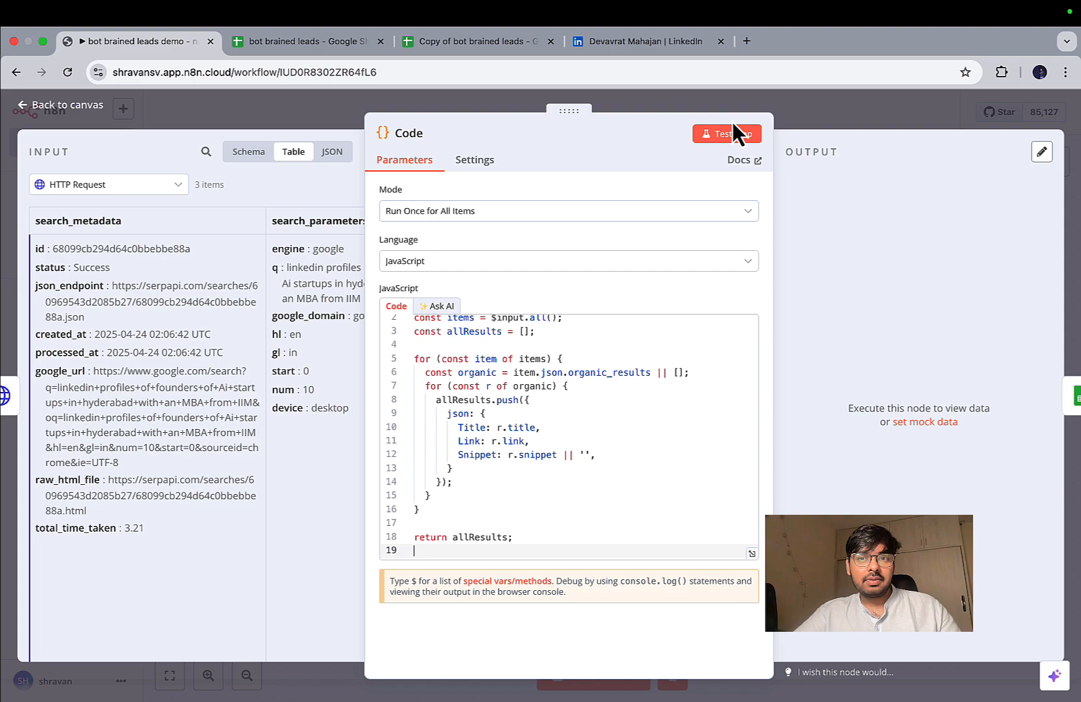
Test the Code node, check its output item count, and return to the canvas
click(734, 133)
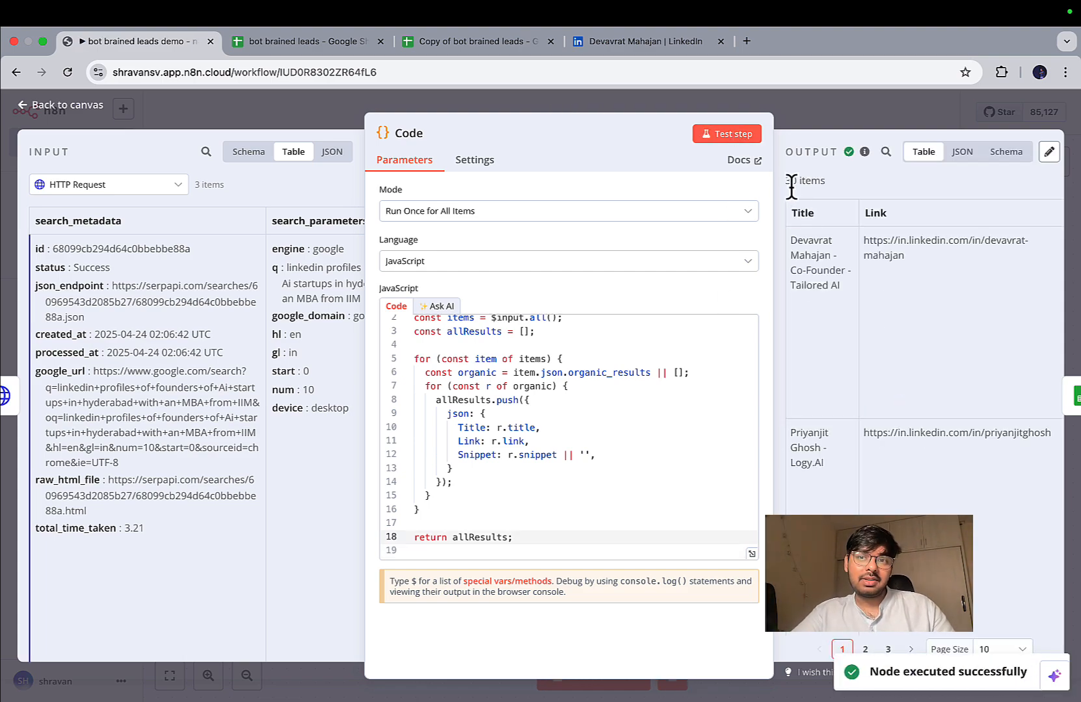
drag(784, 181, 832, 180)
click(871, 108)
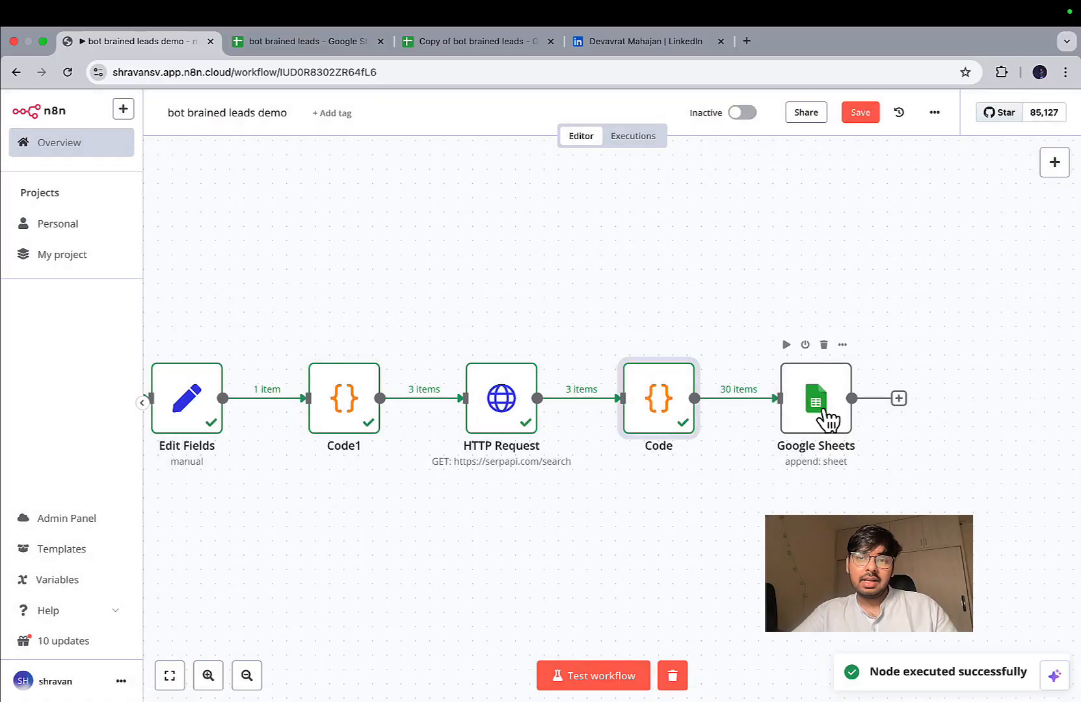
Test the Google Sheets node to append the rows and review them in the Copy of bot brained leads spreadsheet
double_click(821, 413)
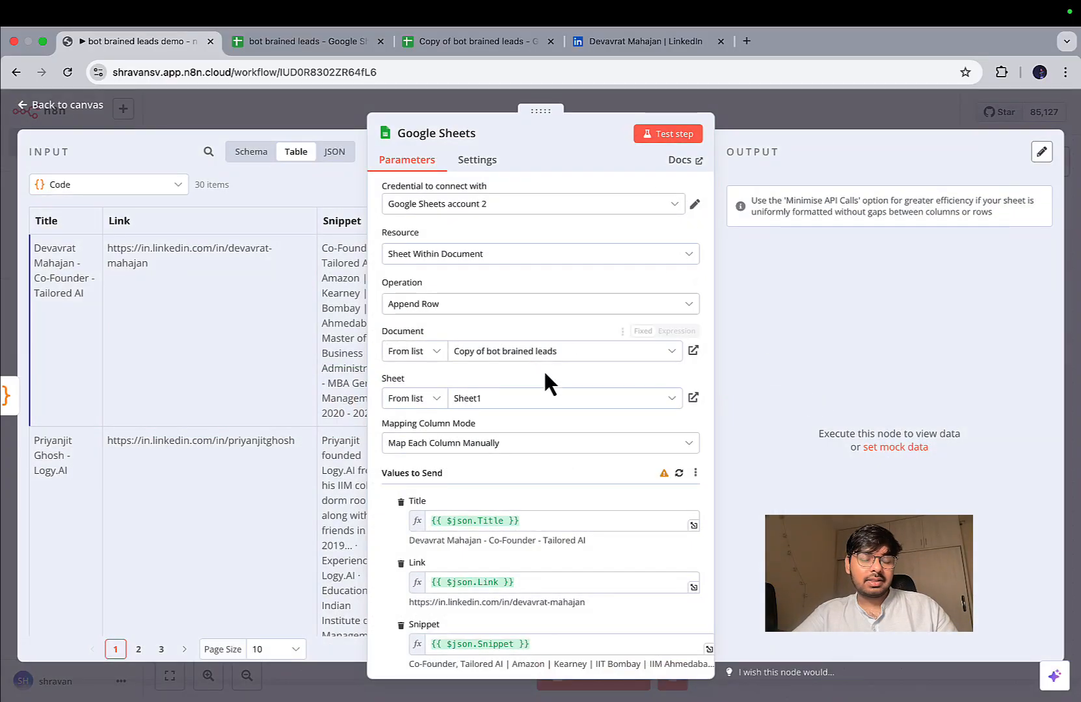
click(670, 136)
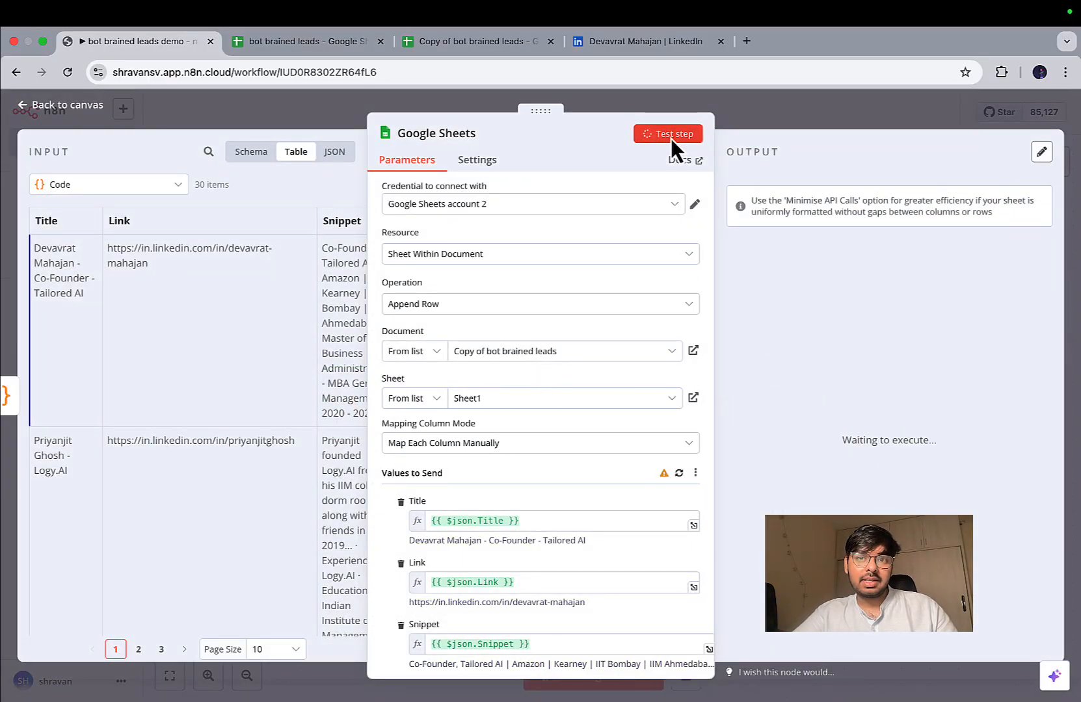
click(475, 42)
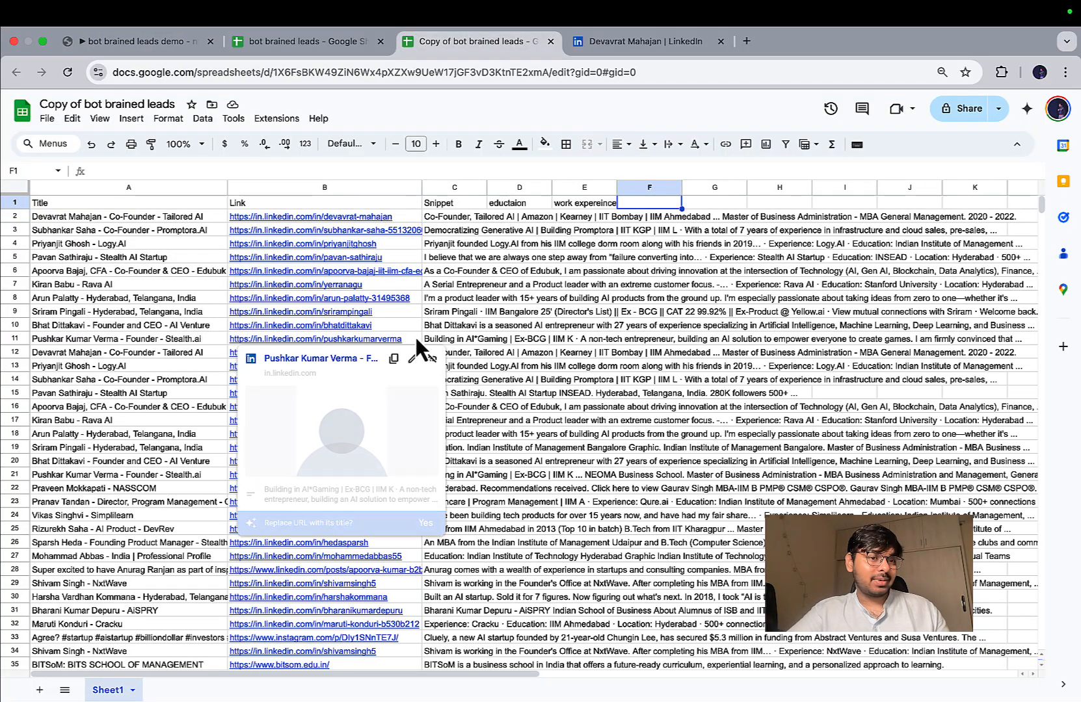
scroll(584, 490, down, 3)
scroll(585, 490, up, 3)
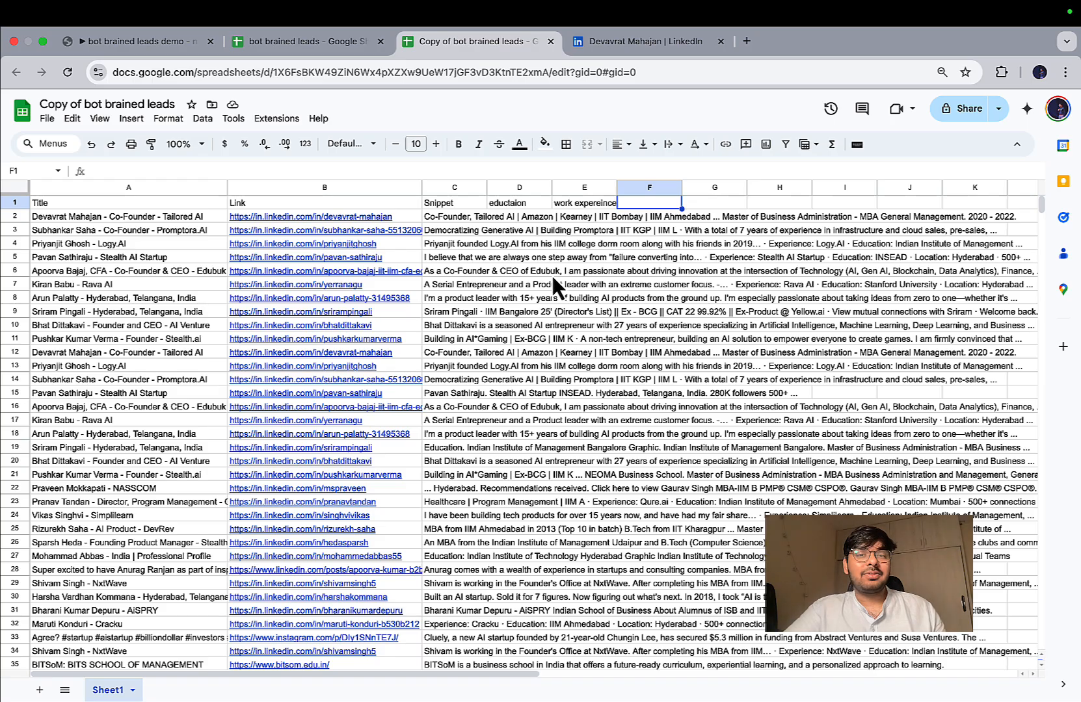
Set the Snippet column's text wrapping to Clip and widen the column to several times its width
click(468, 188)
click(673, 144)
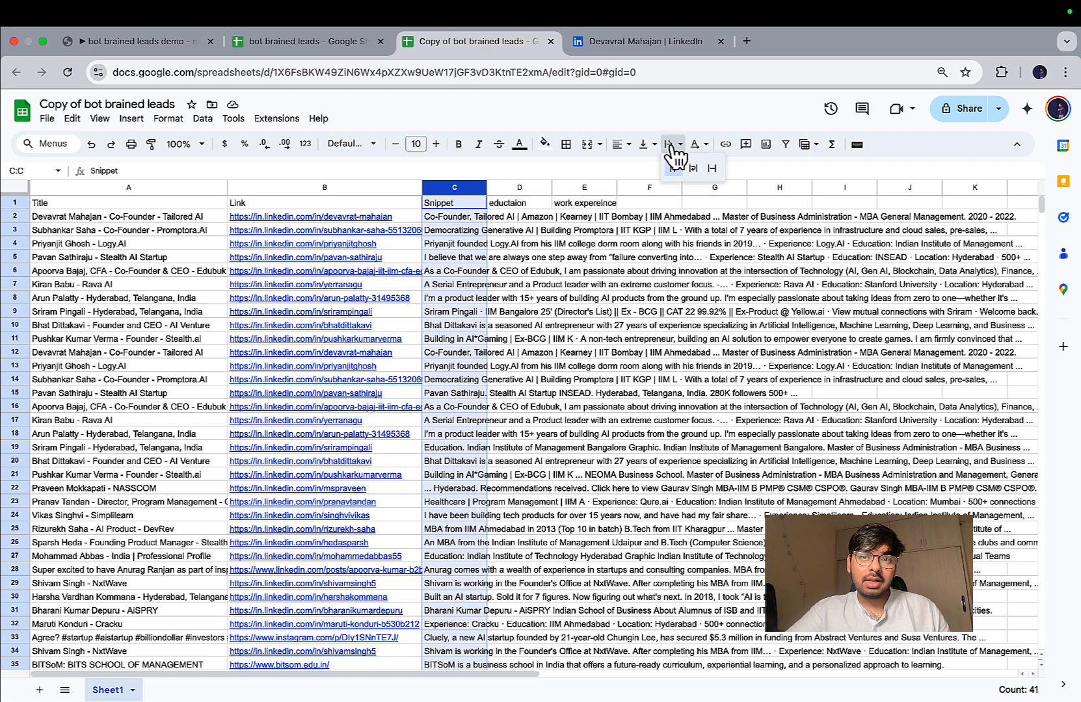
click(712, 169)
drag(486, 187, 728, 187)
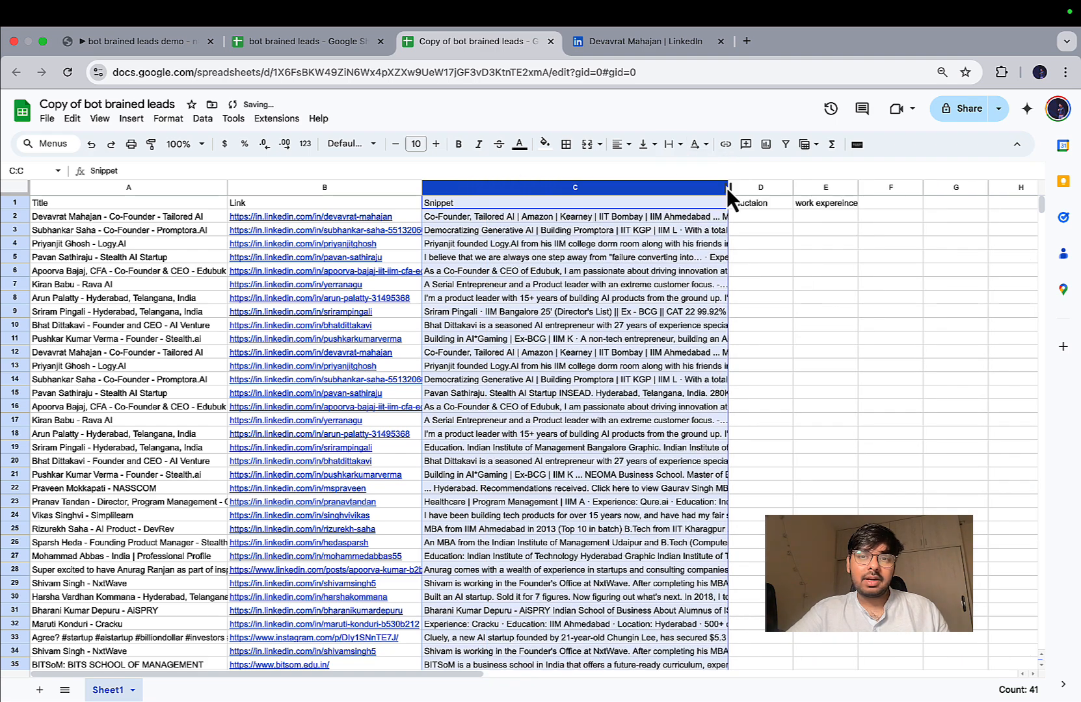
Add the column header "reach out message/mail" in cell F1
click(760, 204)
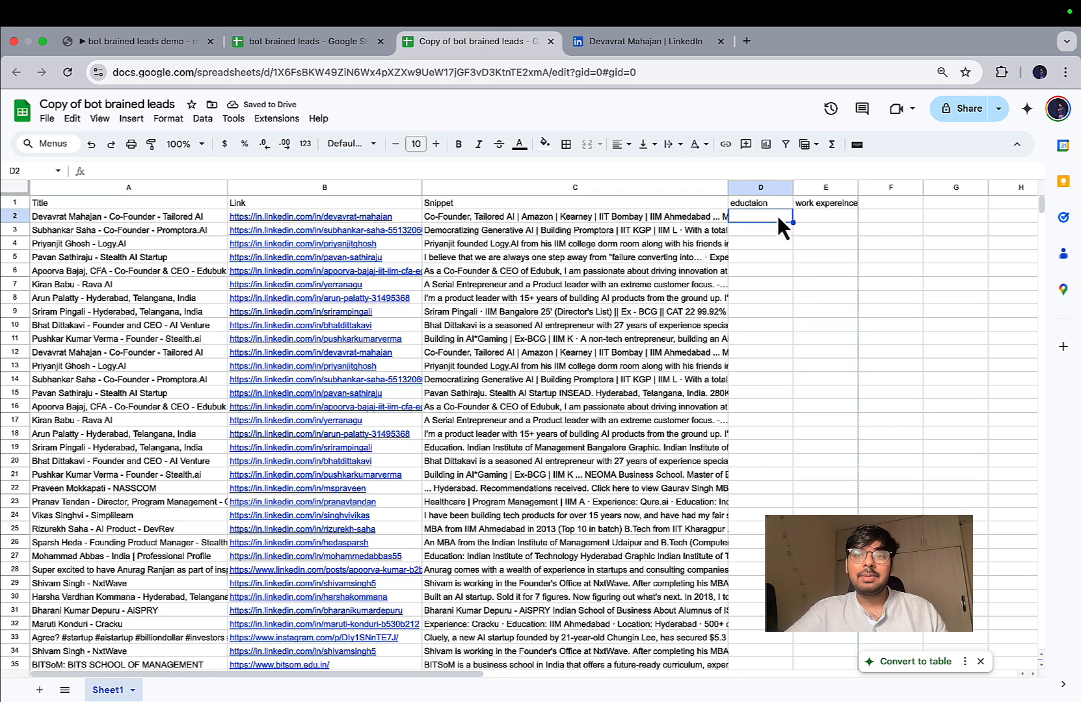
click(882, 203)
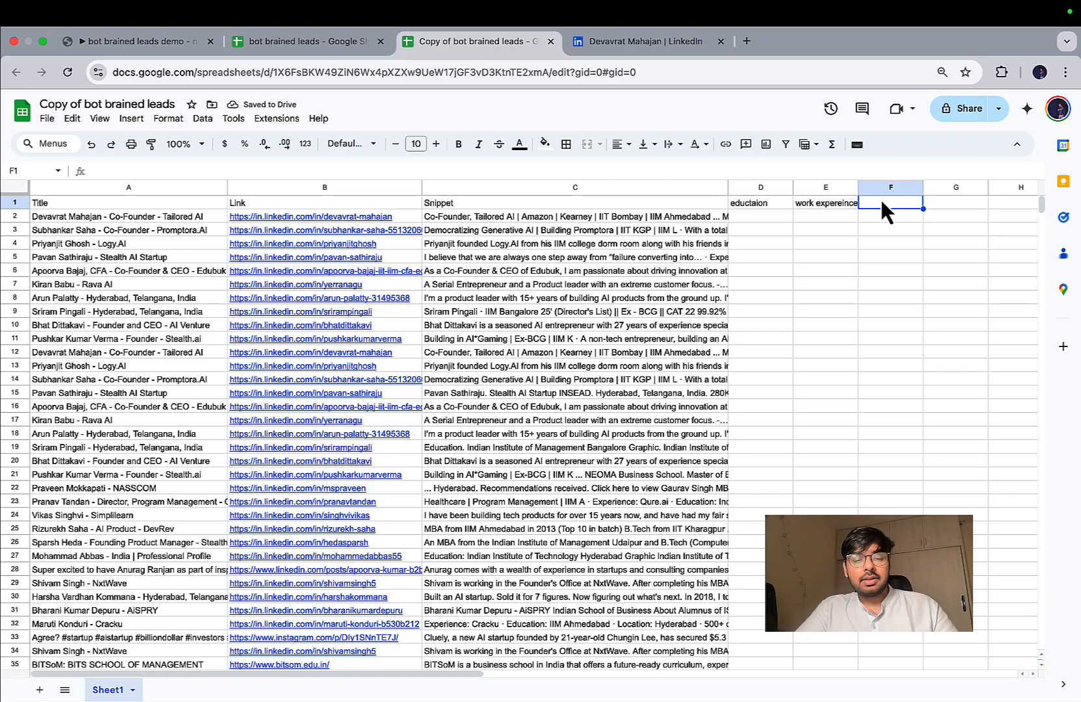
text(reach out )
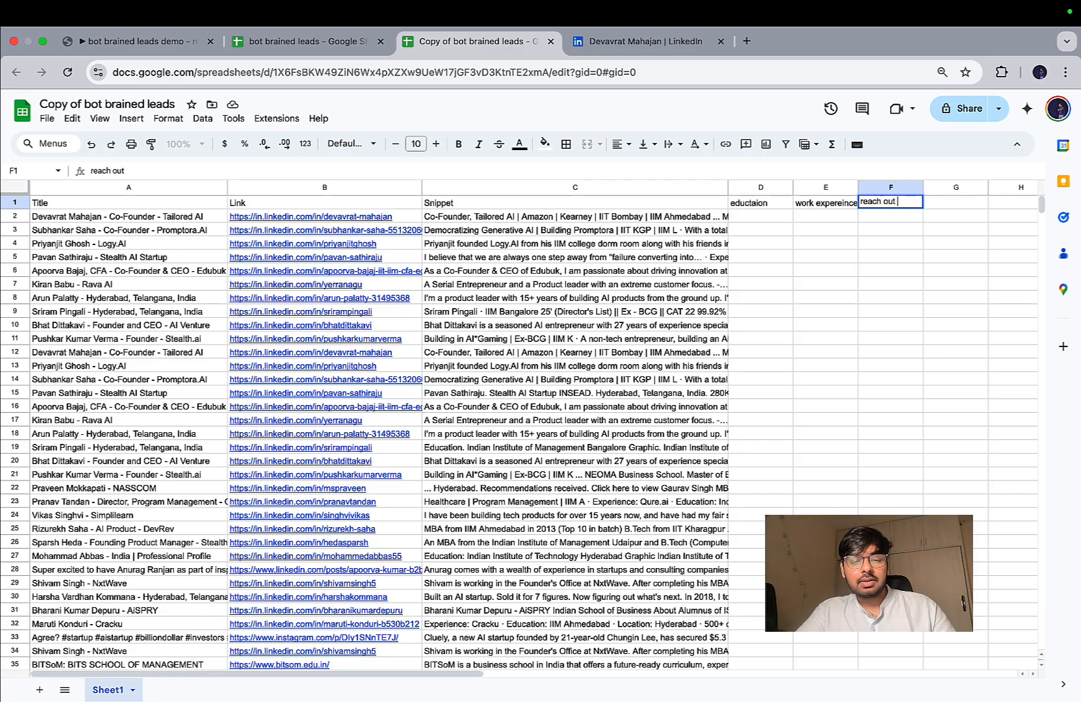
text(message/)
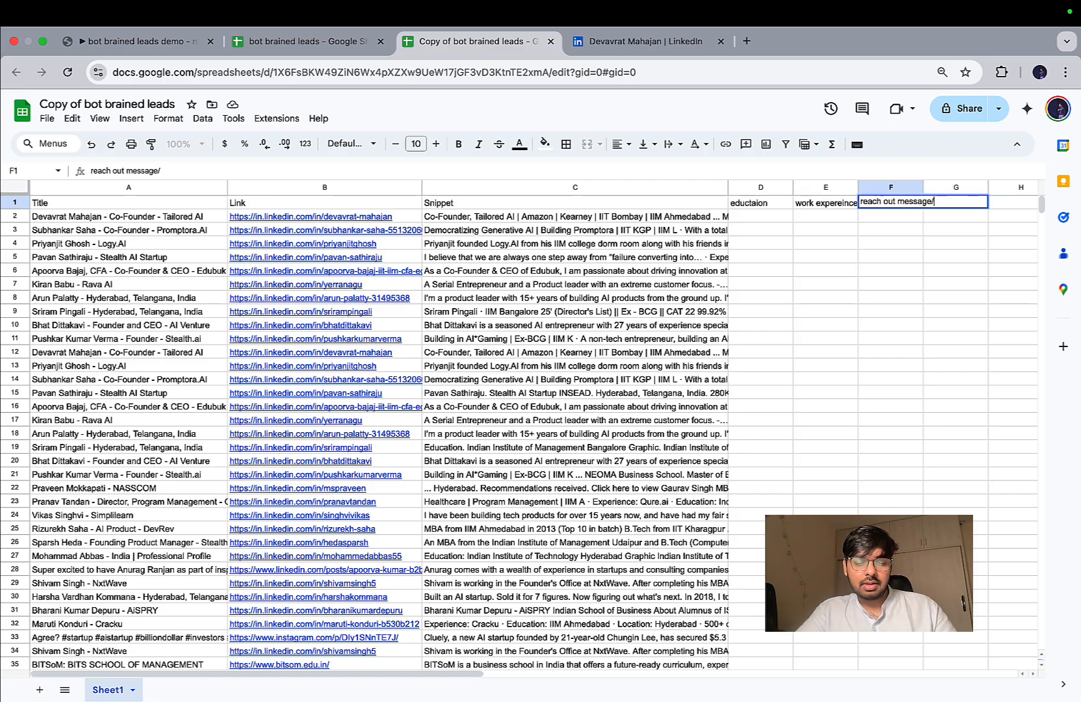
text(mail)
key(Return)
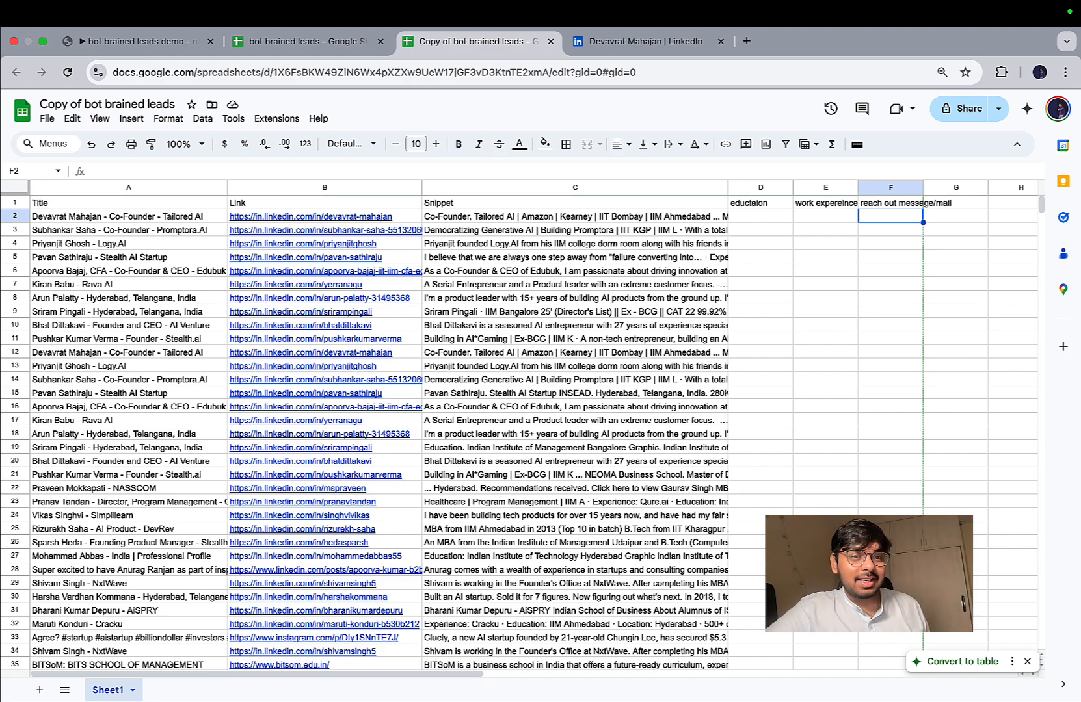
Look through the lower rows of scraped leads, preview the link in B36, and open the LinkedIn profile linked in B30
scroll(472, 449, down, 5)
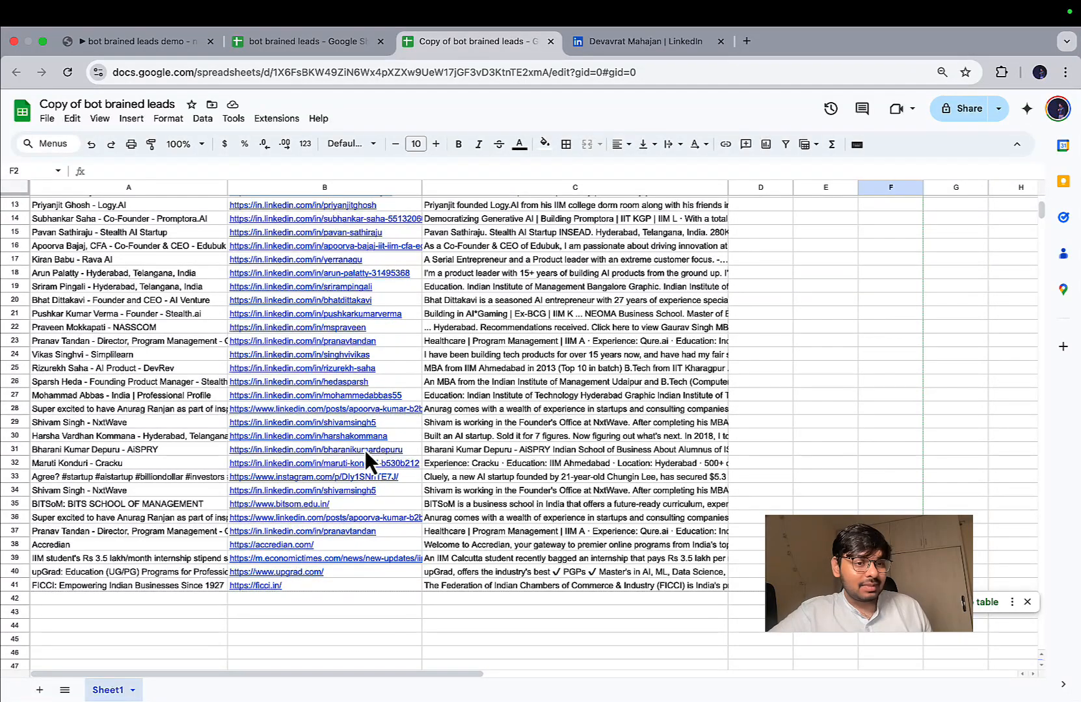
mouse_move(365, 450)
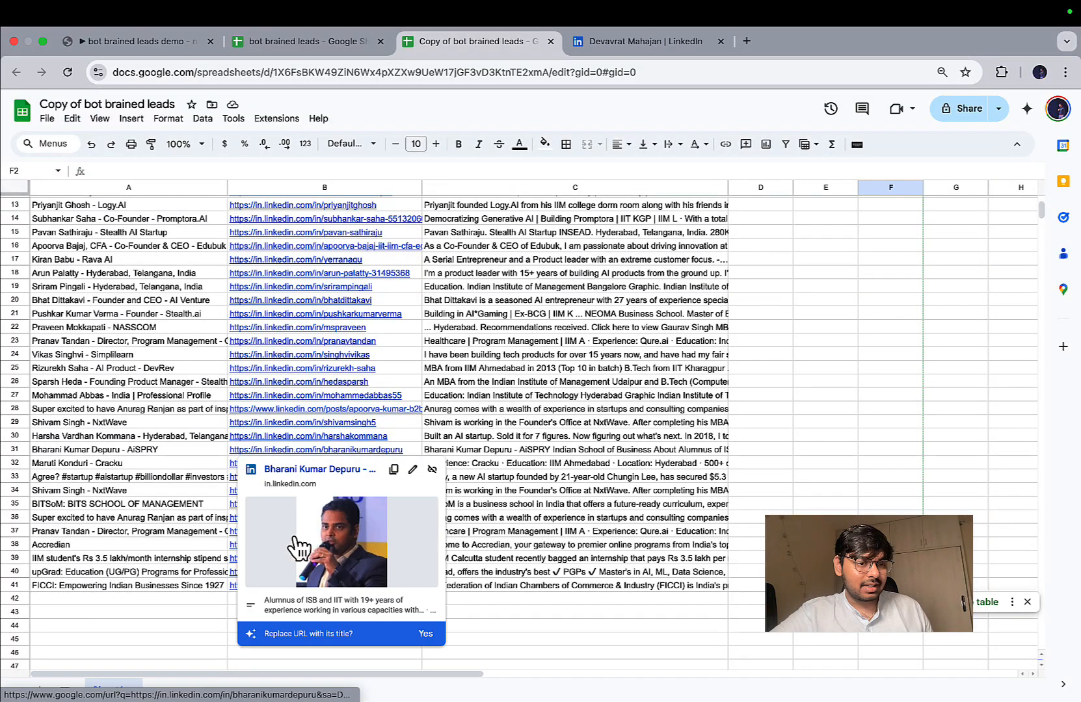
click(165, 517)
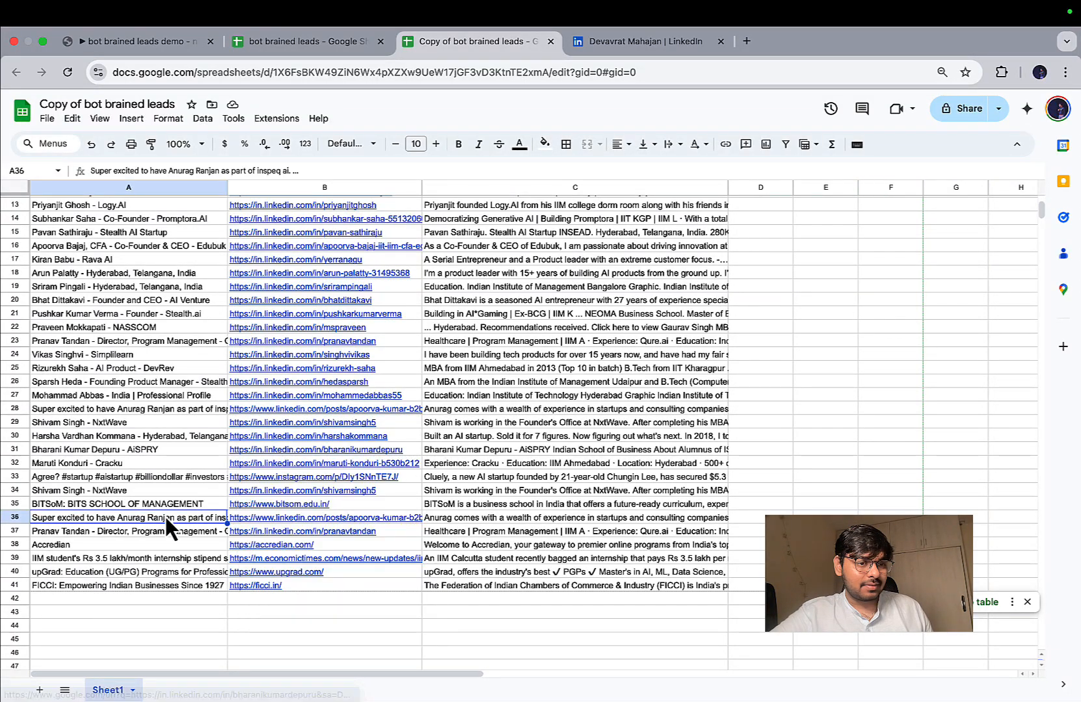
click(298, 516)
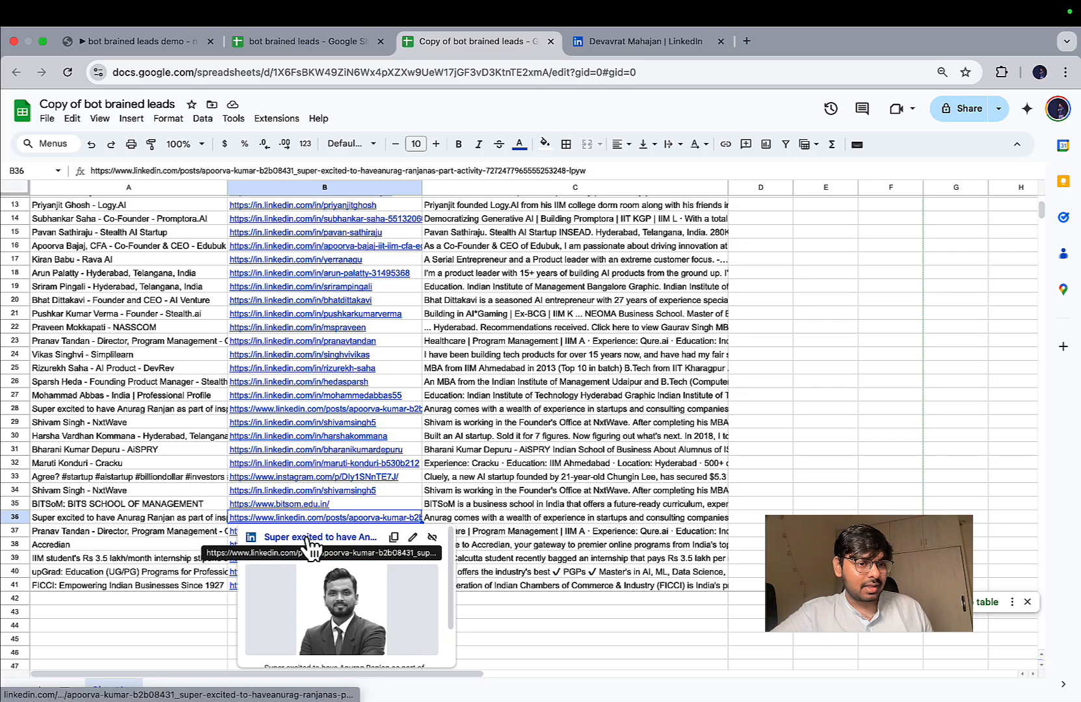
scroll(314, 484, down, 3)
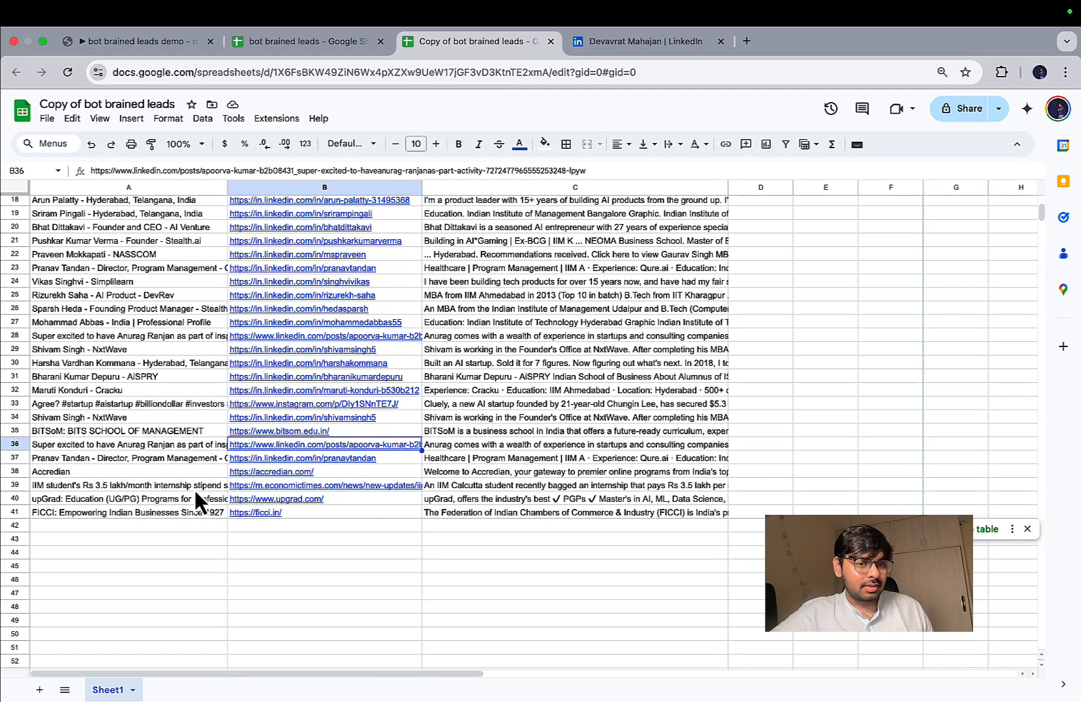
click(335, 367)
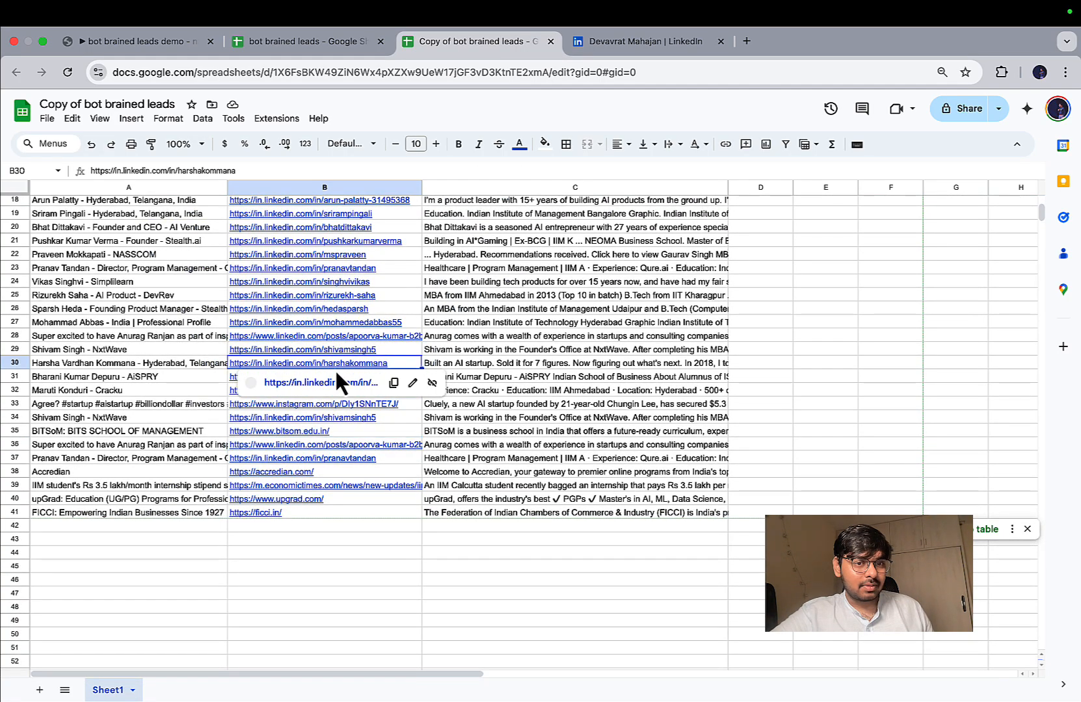
click(341, 385)
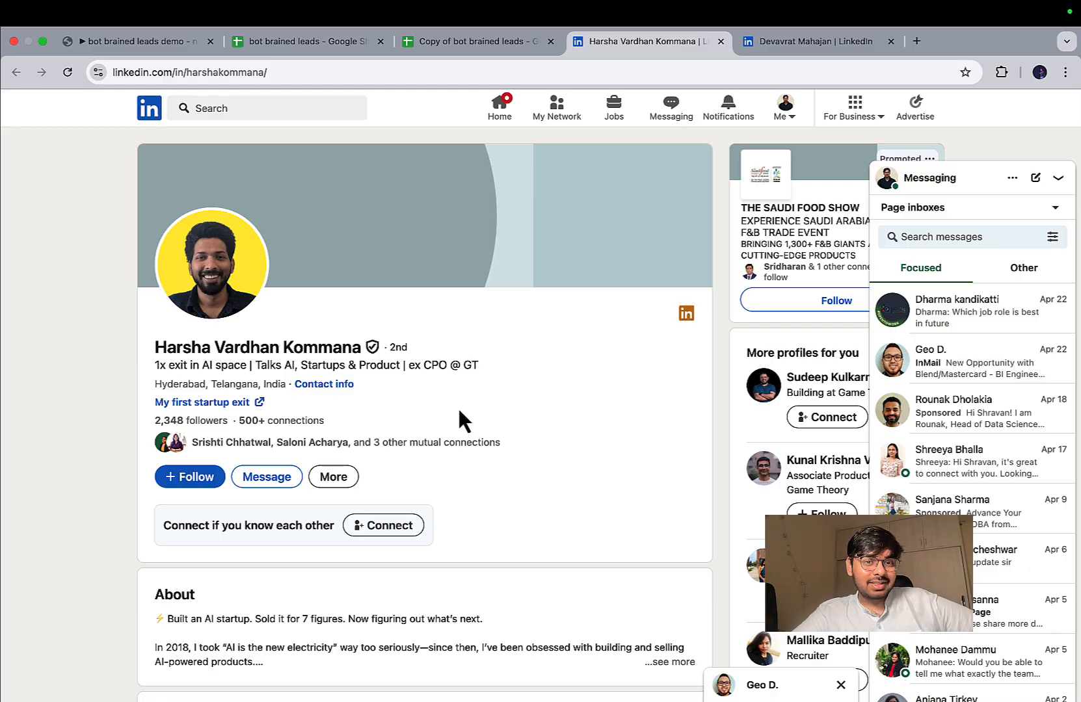
Look through the lead's LinkedIn profile, open the post beginning "You weren't hired to be a robot", and read it with its comments
scroll(459, 412, down, 8)
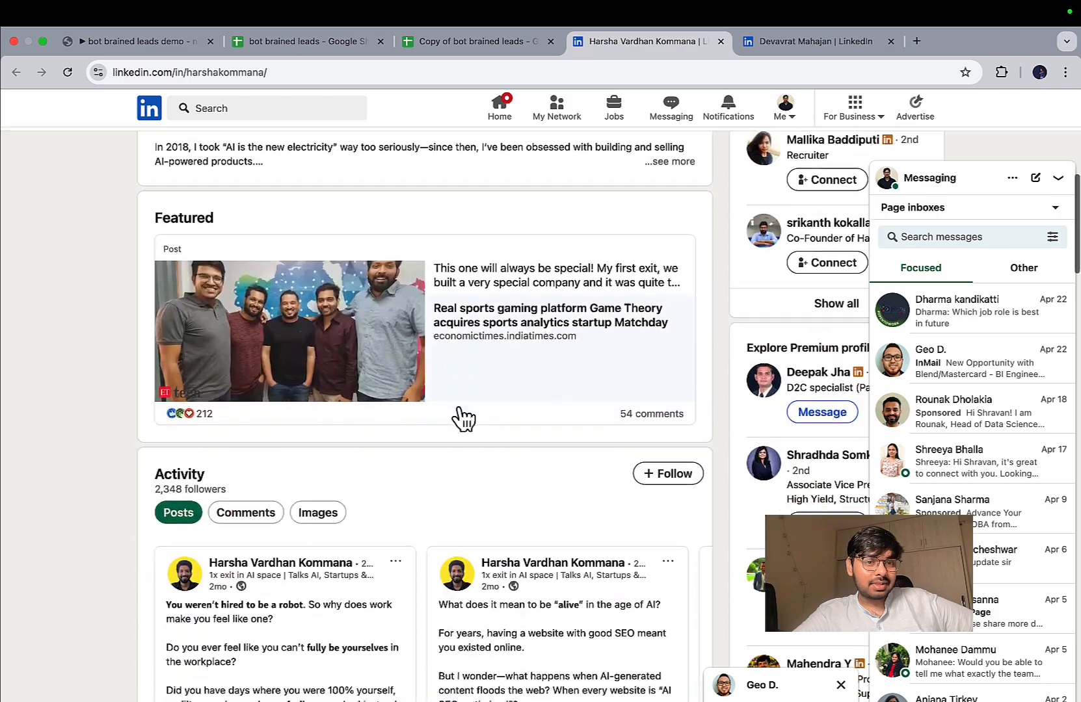
scroll(459, 417, down, 6)
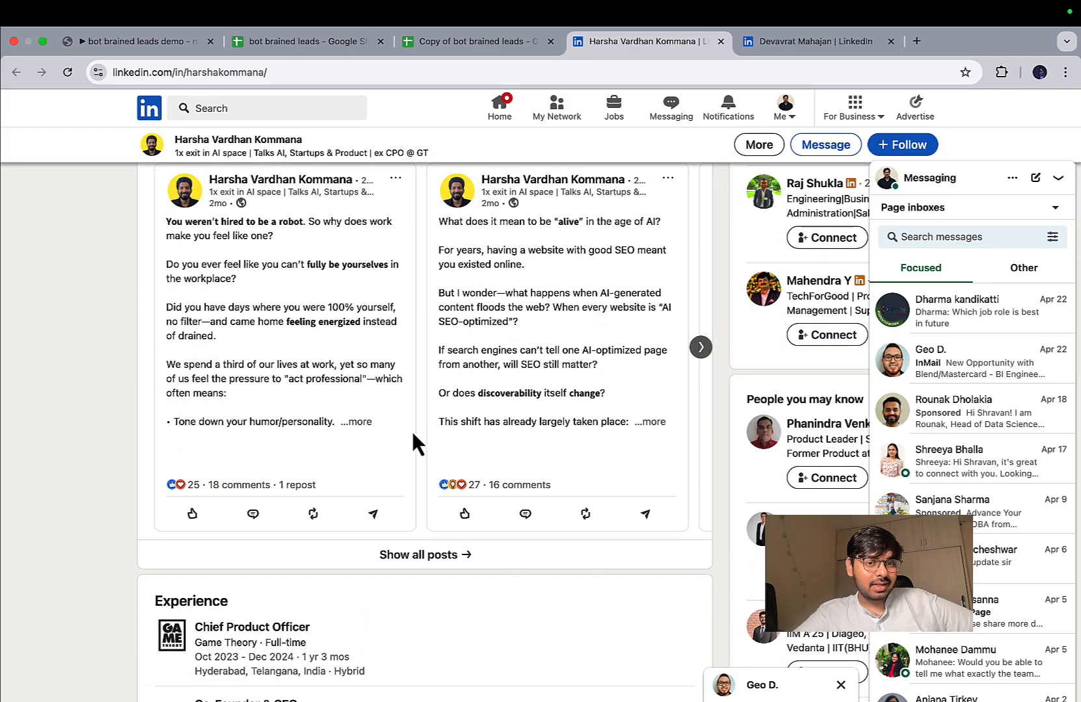
click(362, 424)
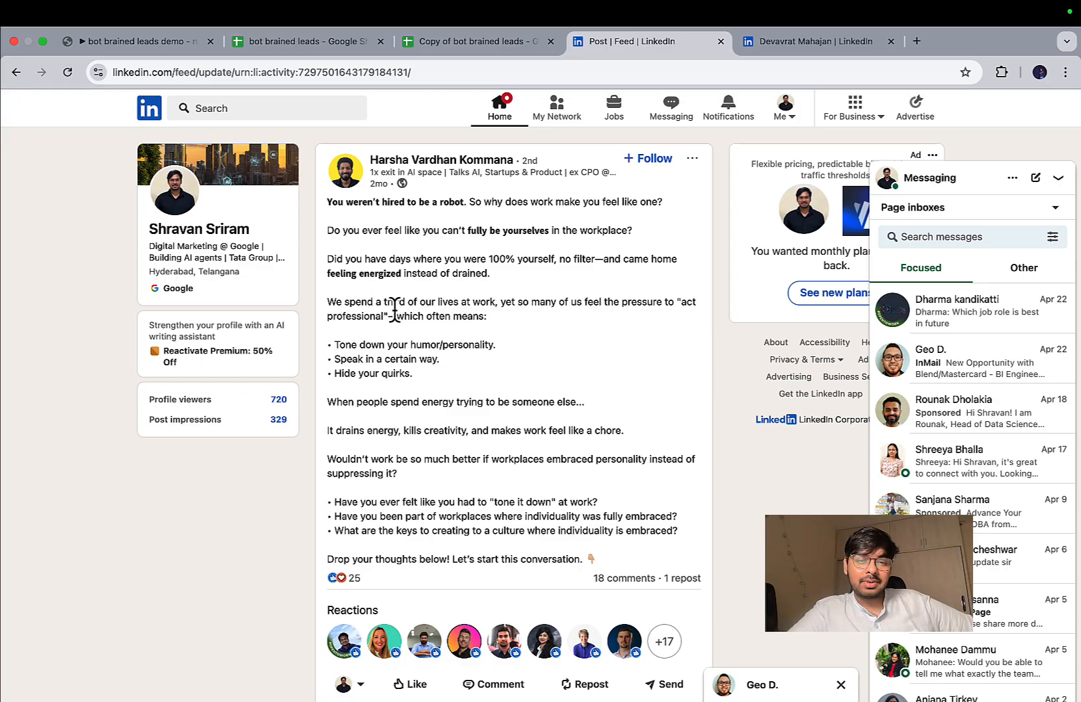
scroll(395, 309, down, 3)
scroll(513, 552, down, 6)
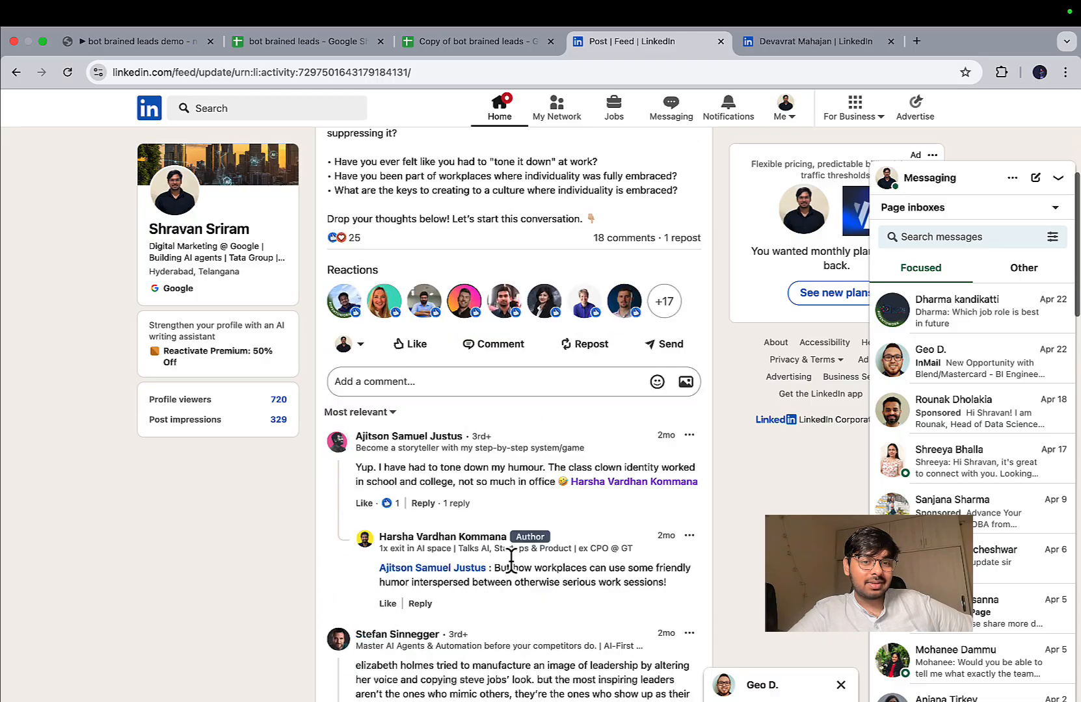
scroll(511, 561, up, 8)
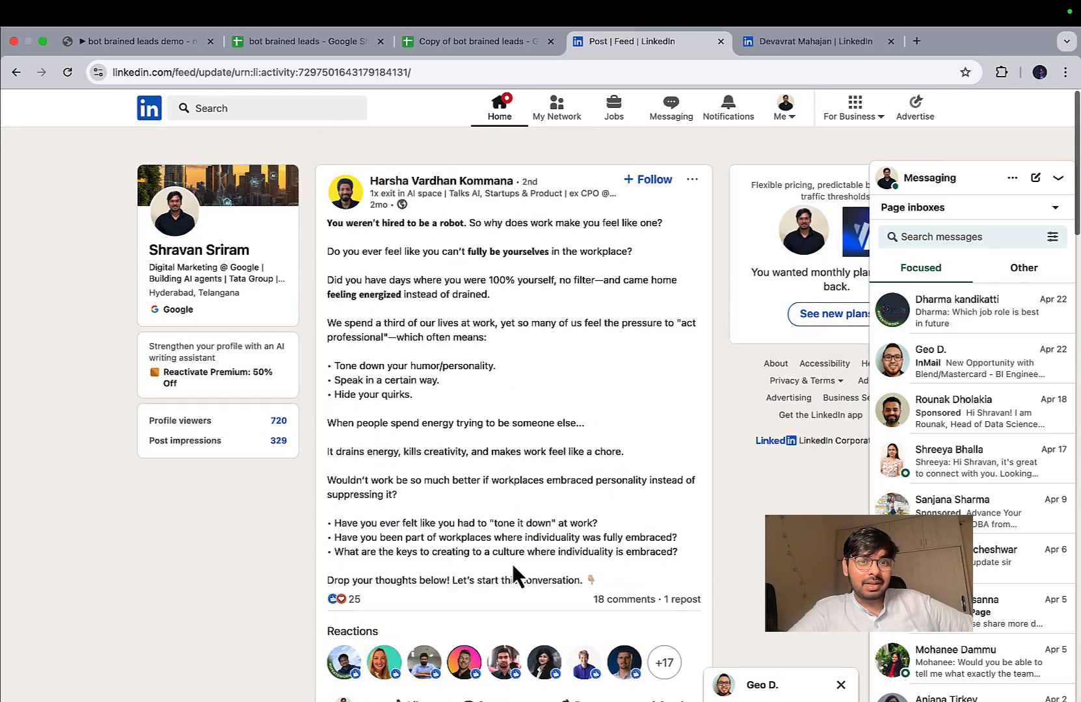
Return to the lead's LinkedIn profile, look over the experience section, and send a connection invitation without a note
click(14, 74)
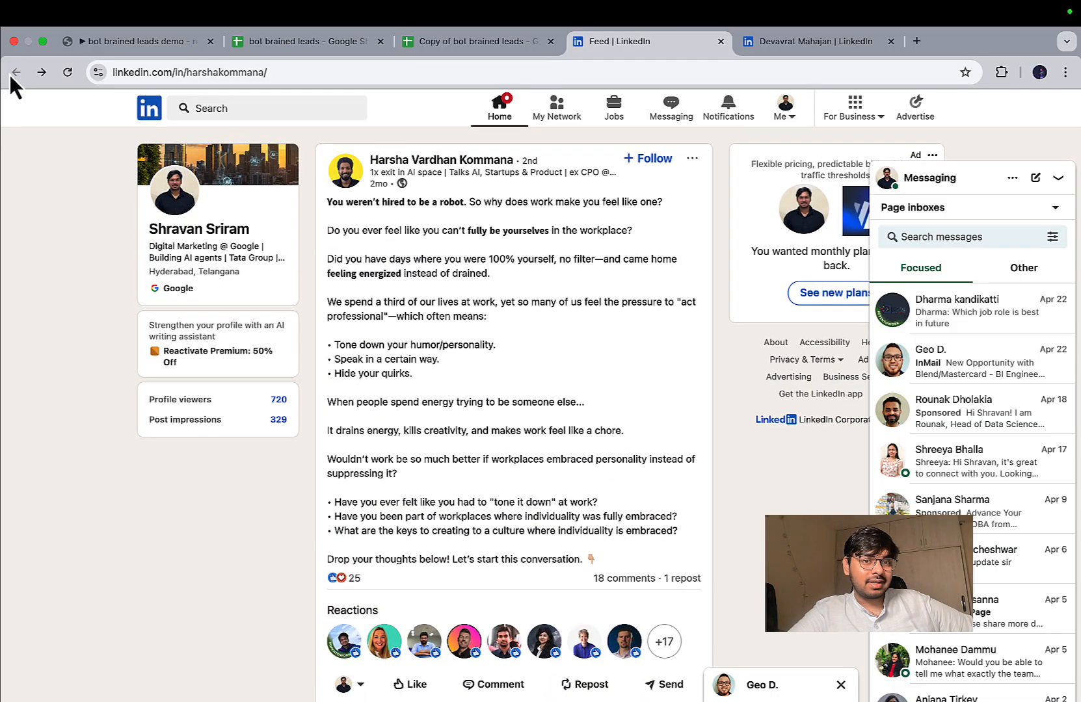
scroll(454, 411, down, 3)
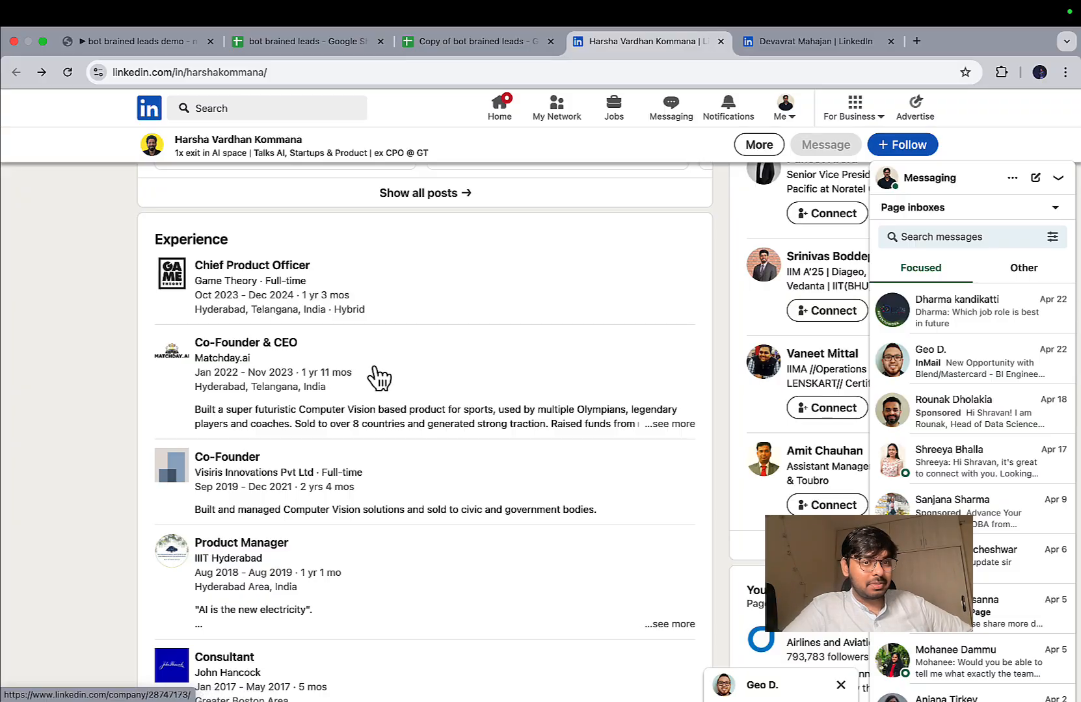
scroll(377, 374, up, 10)
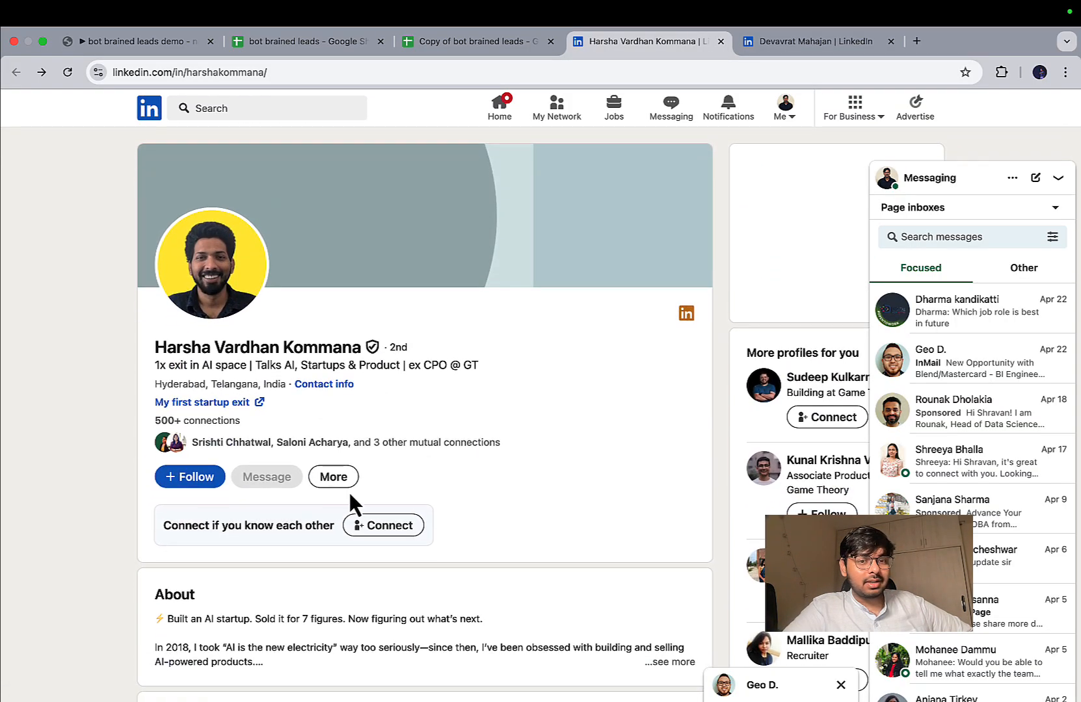
click(378, 537)
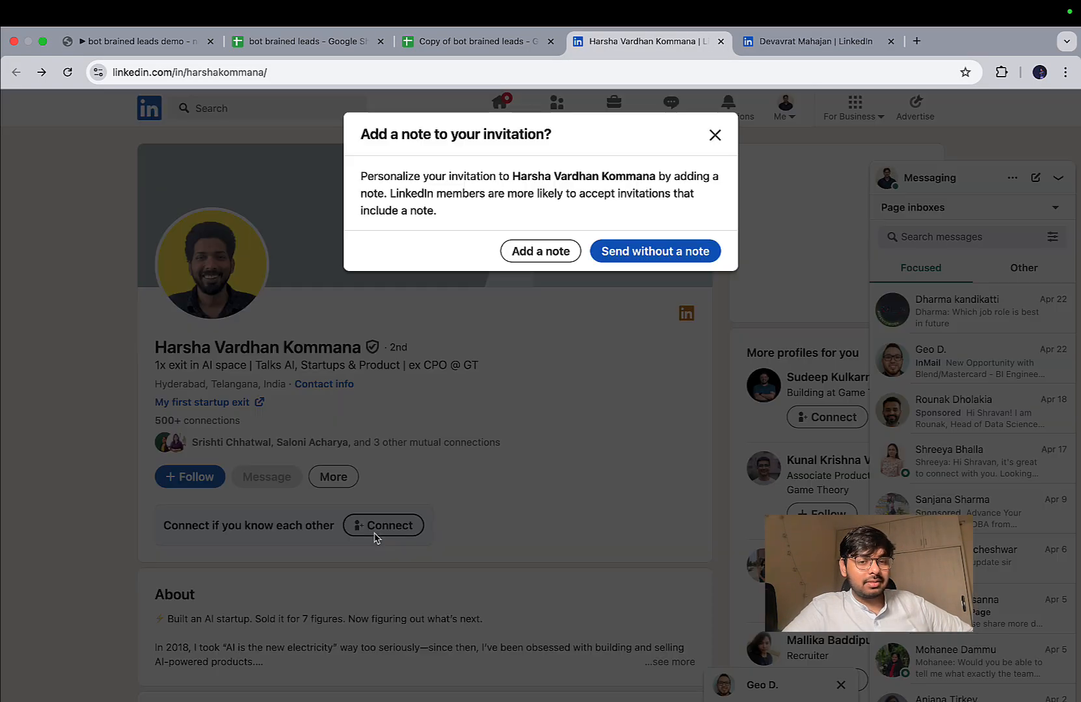
click(679, 252)
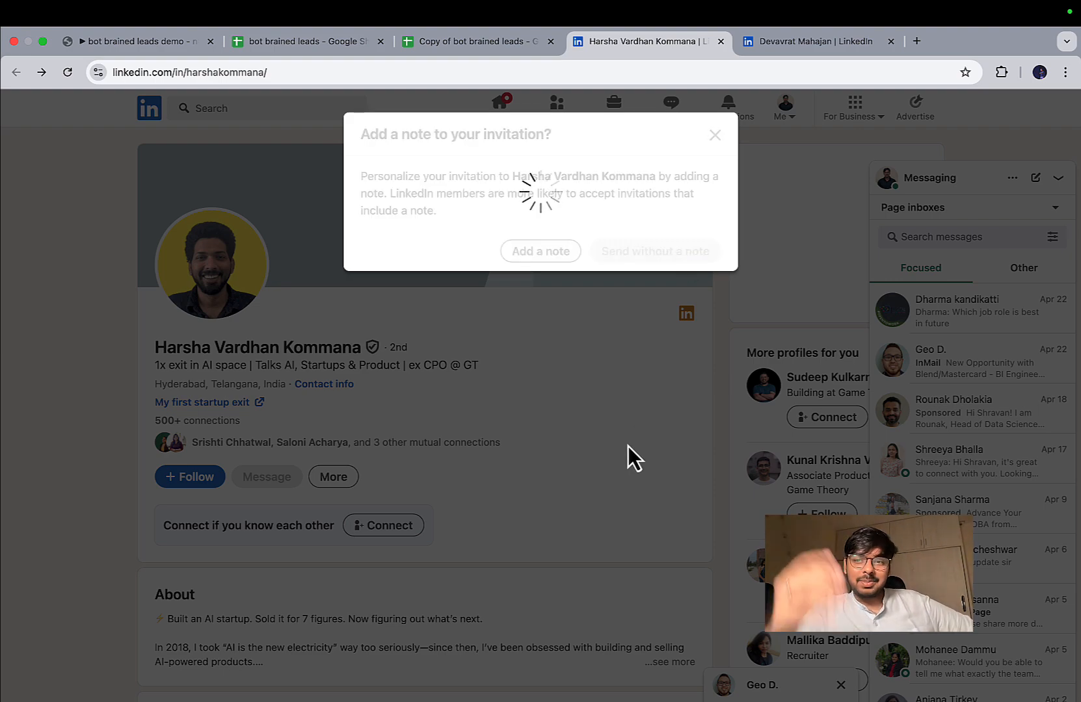
key(ctrl+Left)
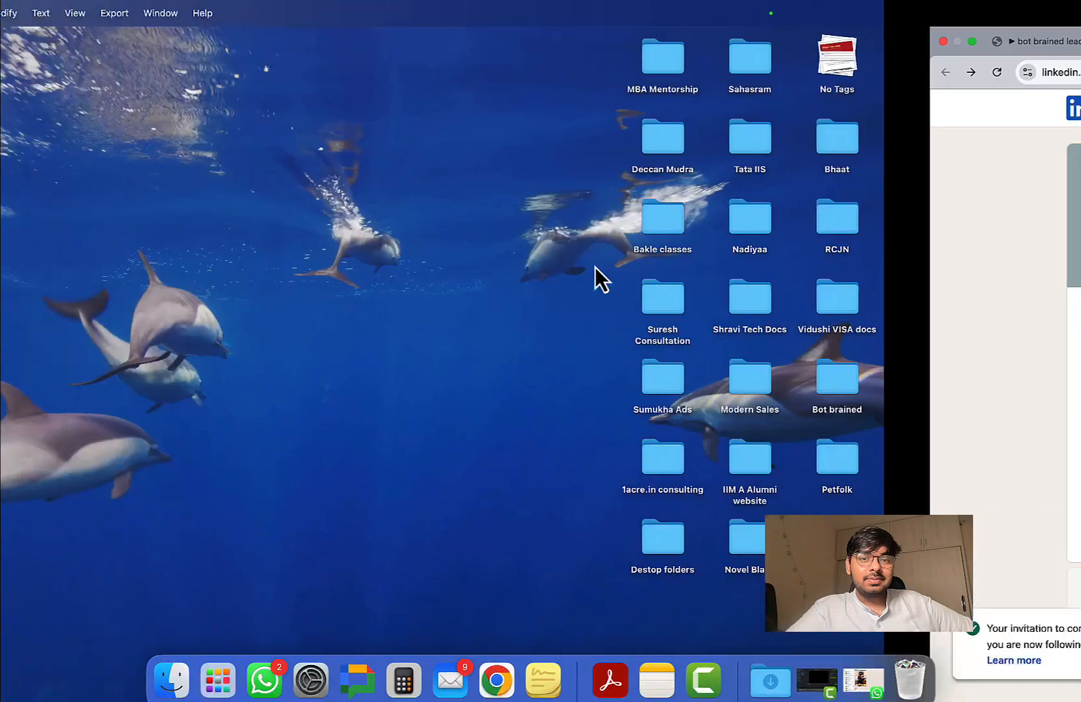
key(ctrl+Right)
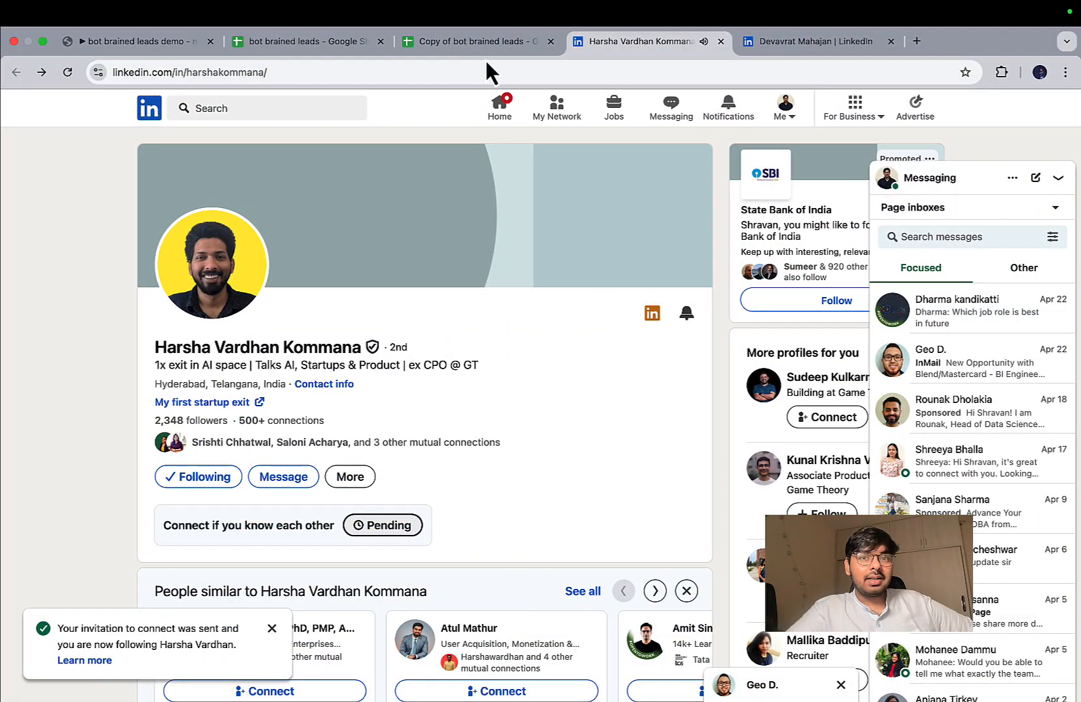
Bring the "Copy of bot brained leads" spreadsheet to the front of the browser and switch to the macOS desktop
click(489, 44)
key(ctrl+Up)
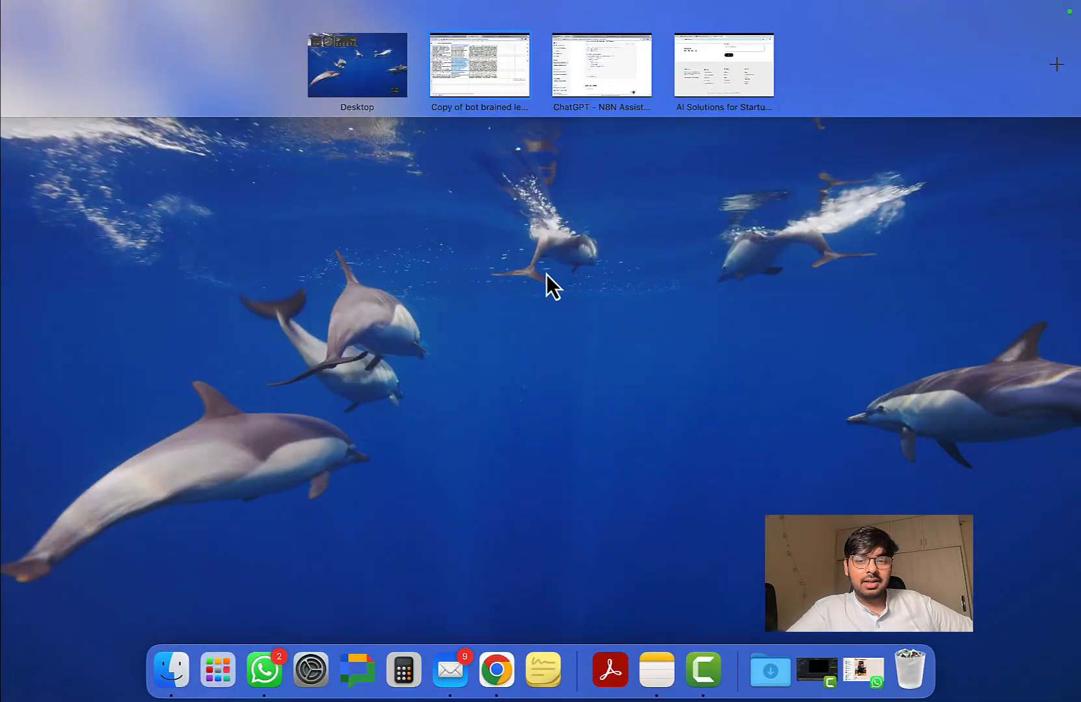
click(696, 381)
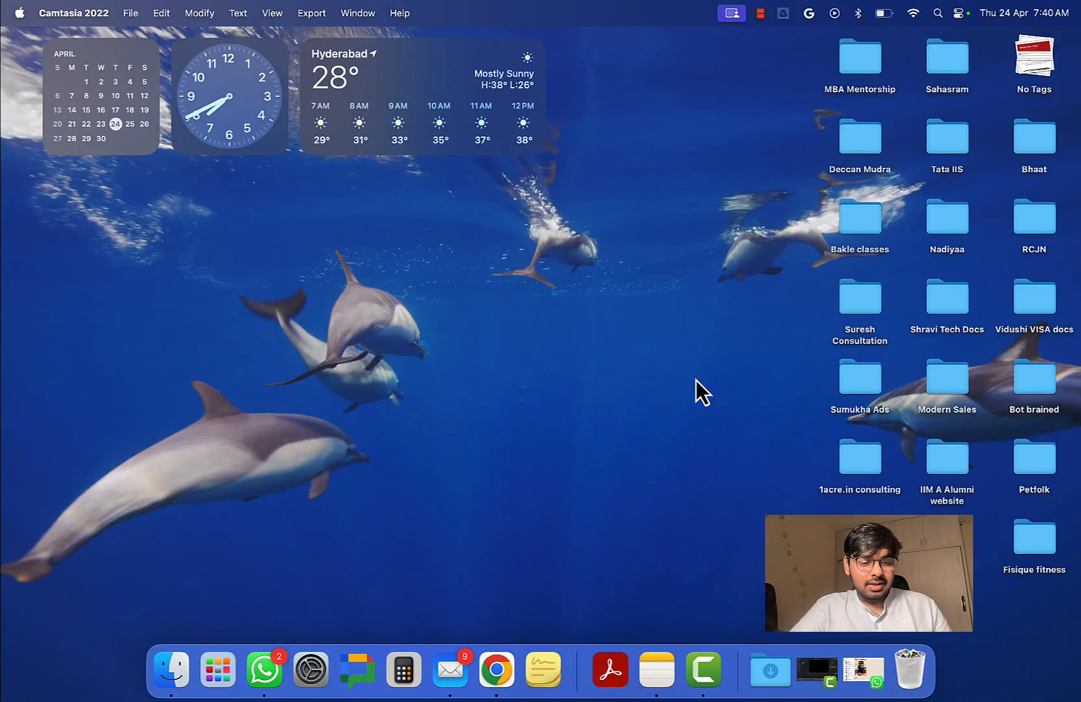